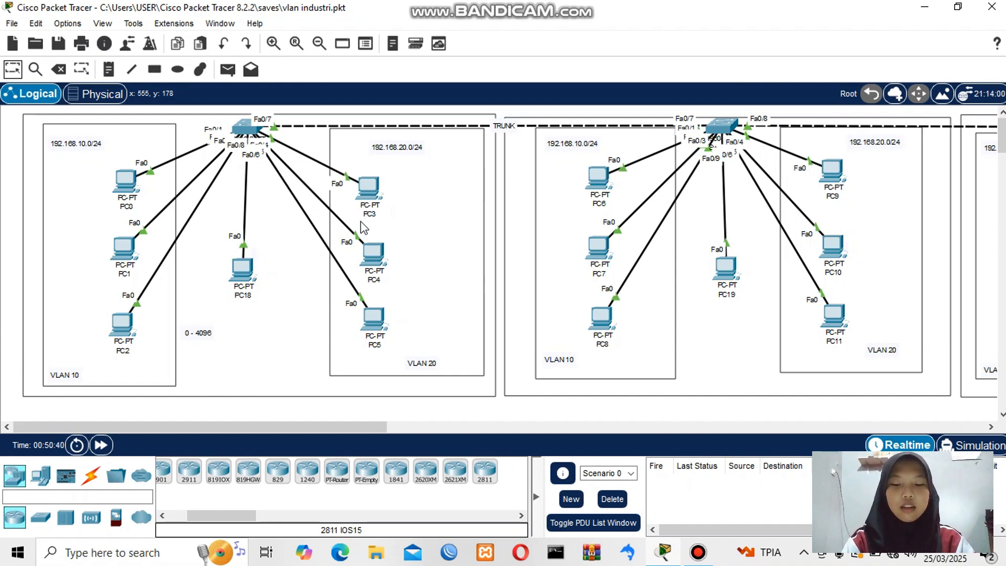
- Place a 2811 router in the empty area below the first network block, under PC18
drag(207, 516, 188, 516)
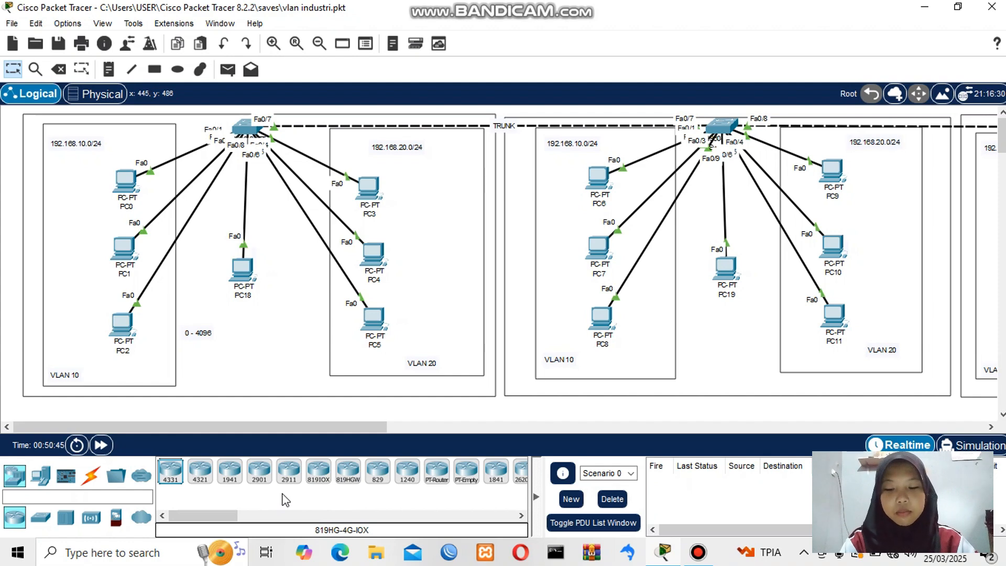
scroll(427, 495, down, 1)
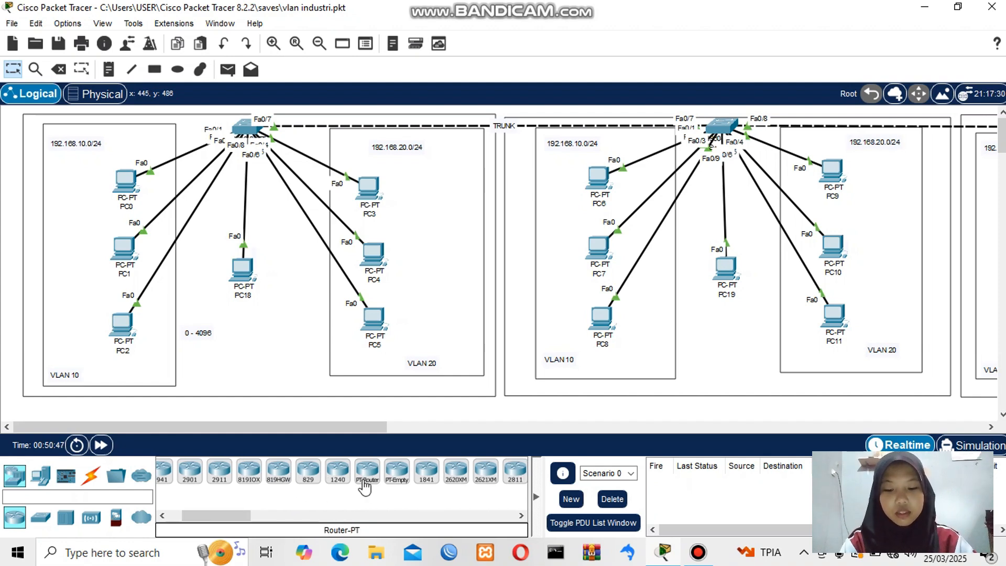
scroll(366, 487, down, 1)
click(417, 472)
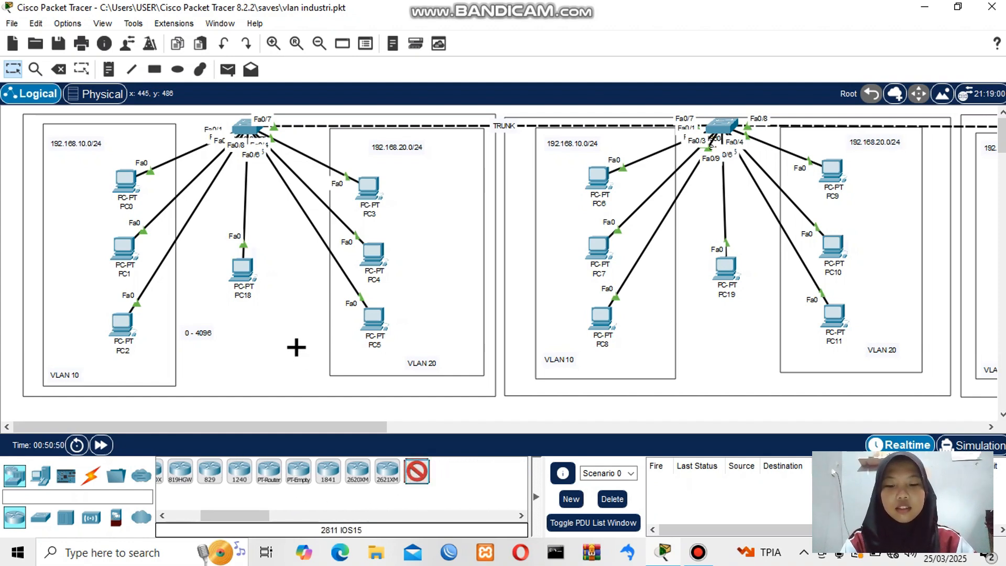
scroll(293, 345, down, 3)
click(250, 317)
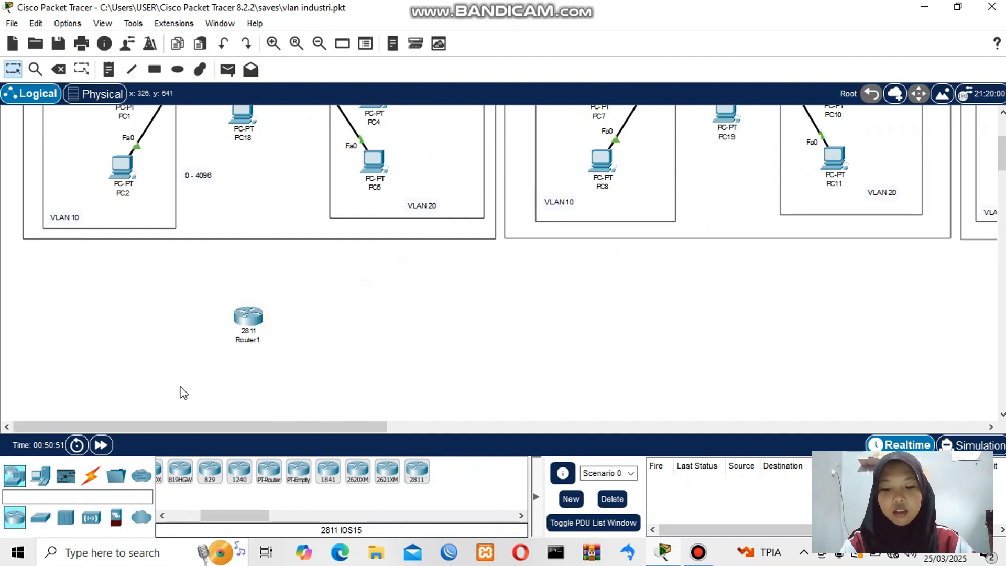
- Connect the new router to the first block's switch using the automatically chosen connection type
click(91, 475)
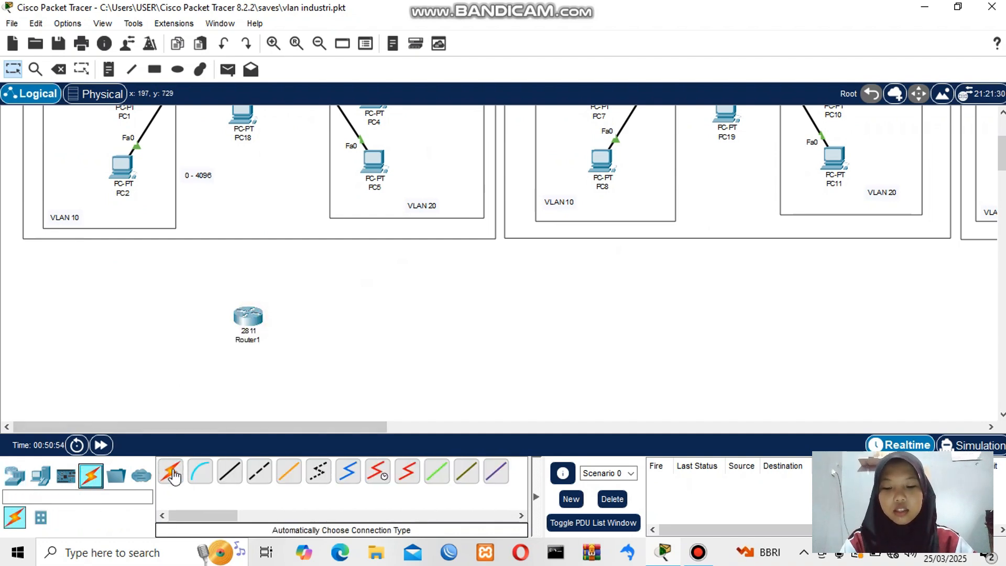
click(173, 474)
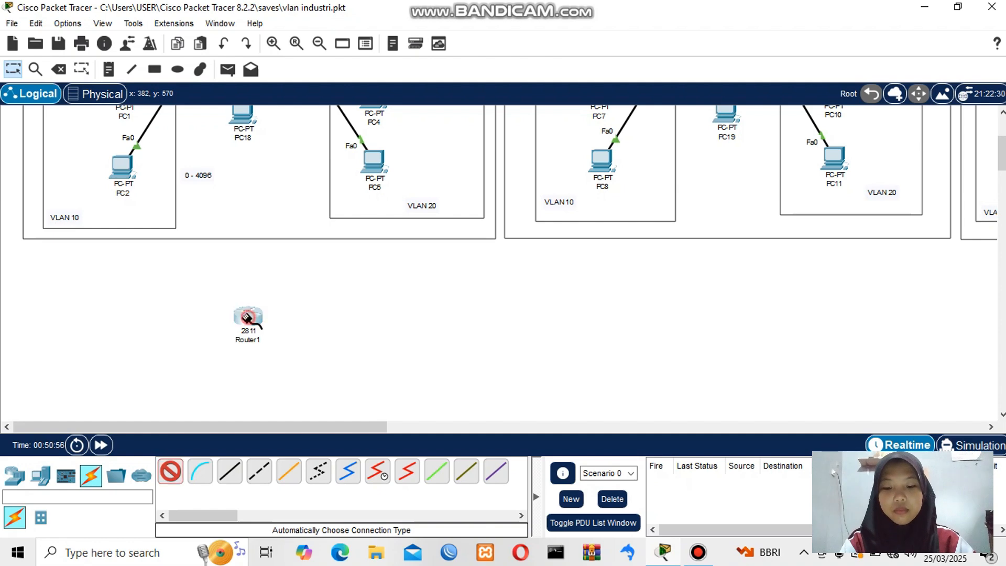
click(248, 317)
scroll(264, 218, up, 3)
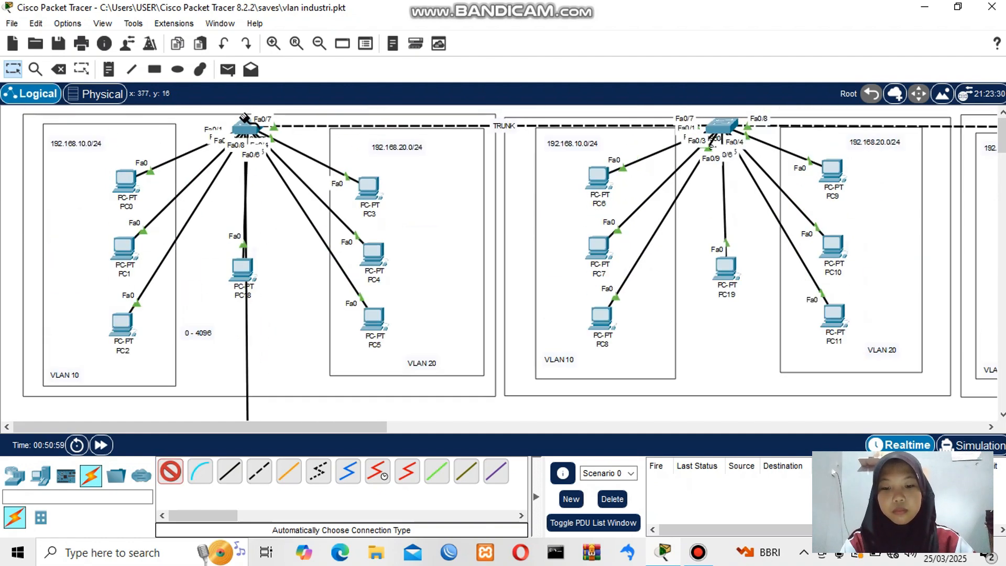
click(247, 126)
scroll(316, 270, down, 4)
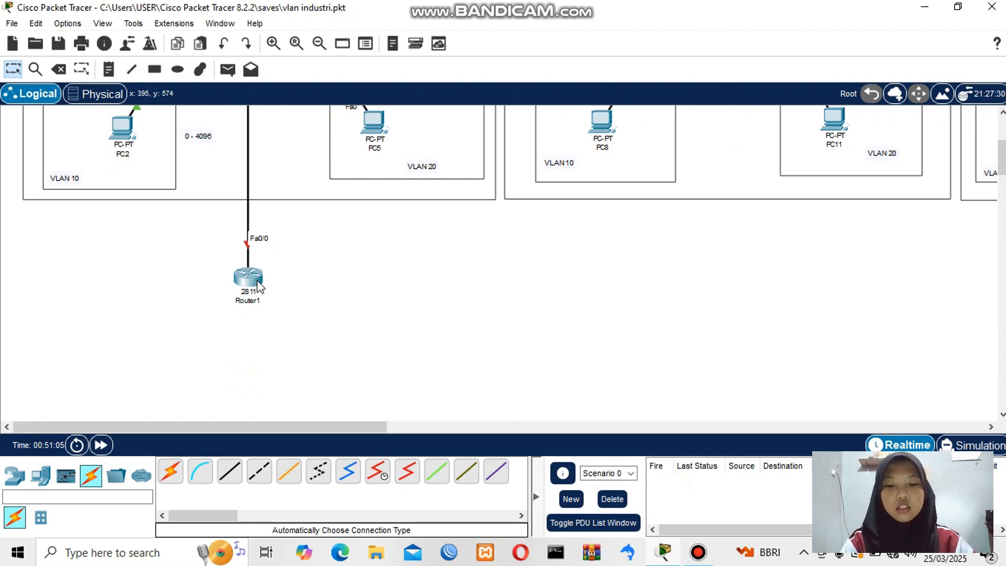
scroll(258, 287, up, 4)
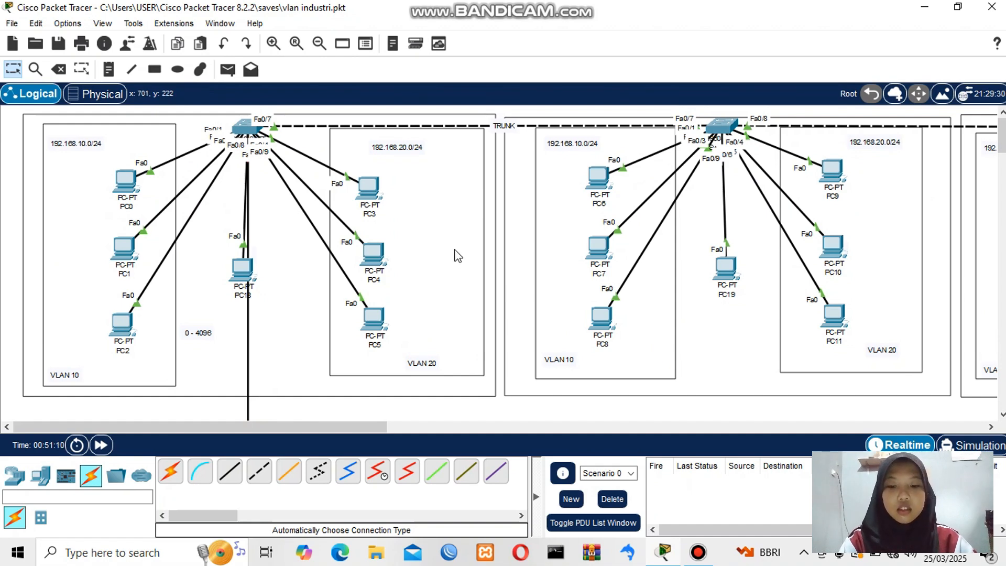
- Add a text note beside the router reading "VLAN 1 = 192.168.1.1"
scroll(361, 262, down, 3)
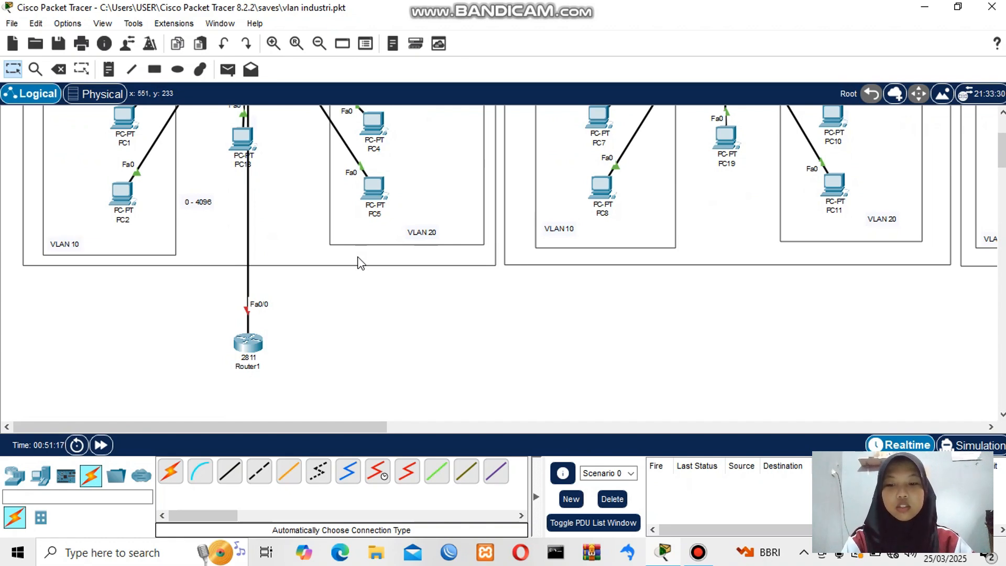
click(109, 69)
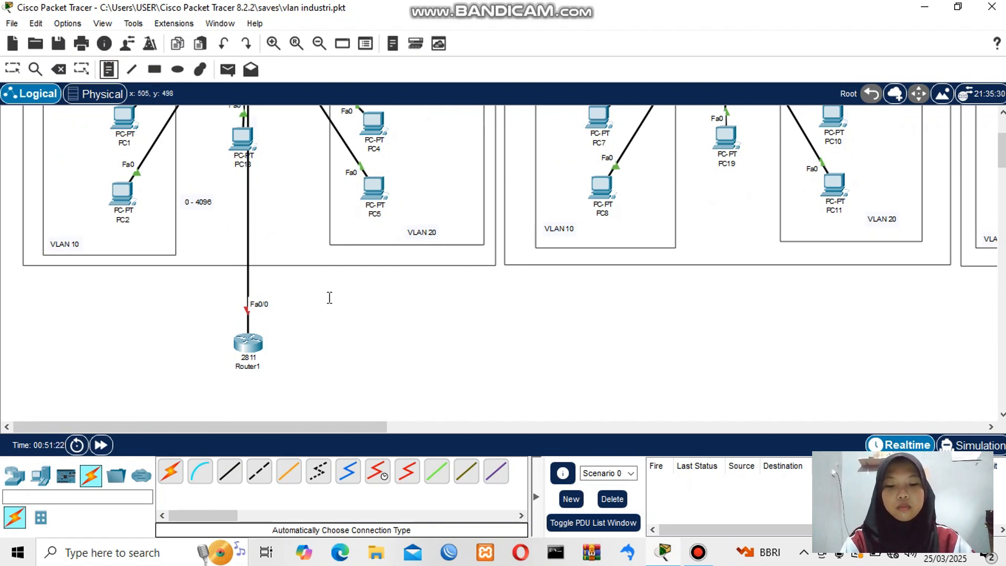
click(330, 298)
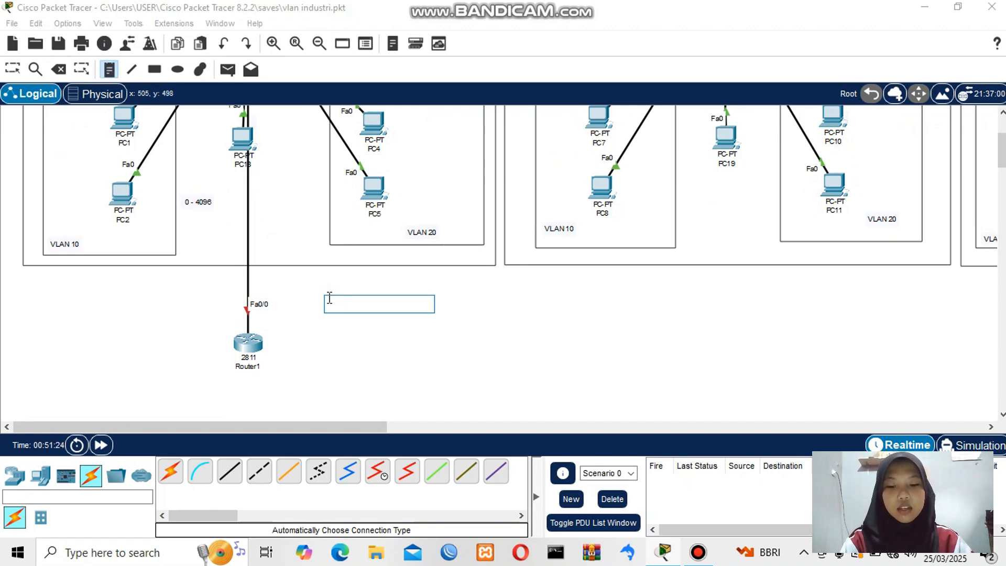
text(VLAN )
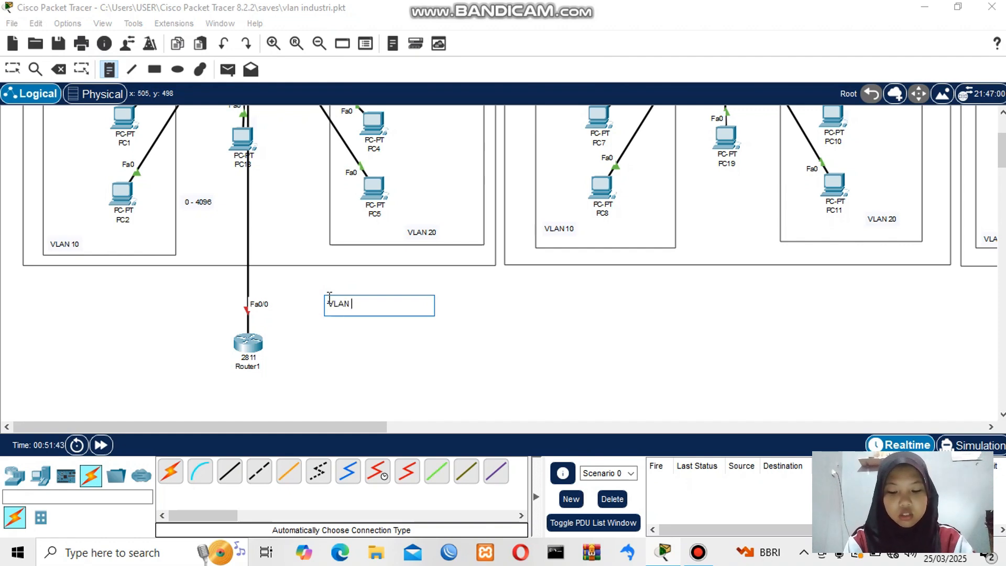
text(1 = 192)
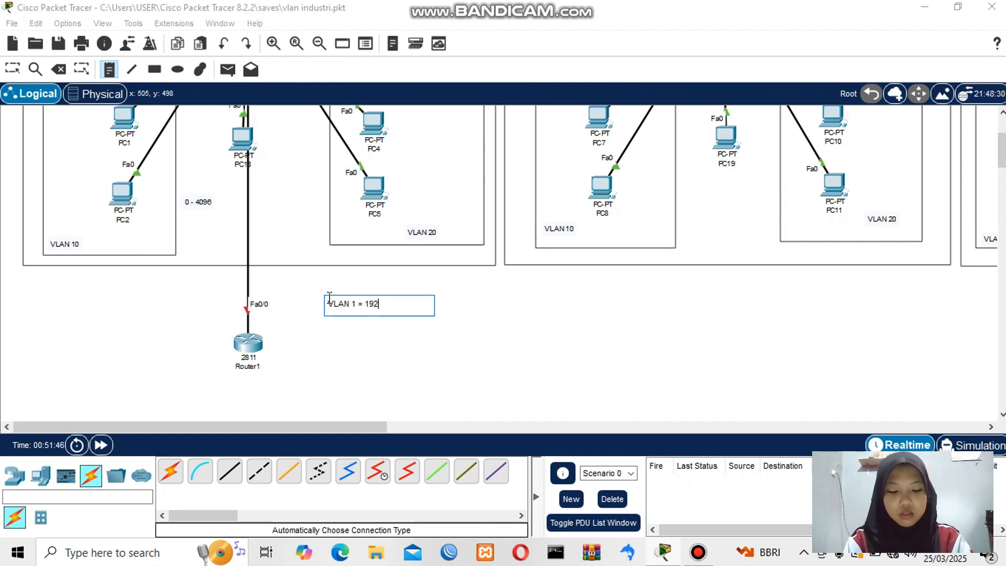
text(.168.1.1)
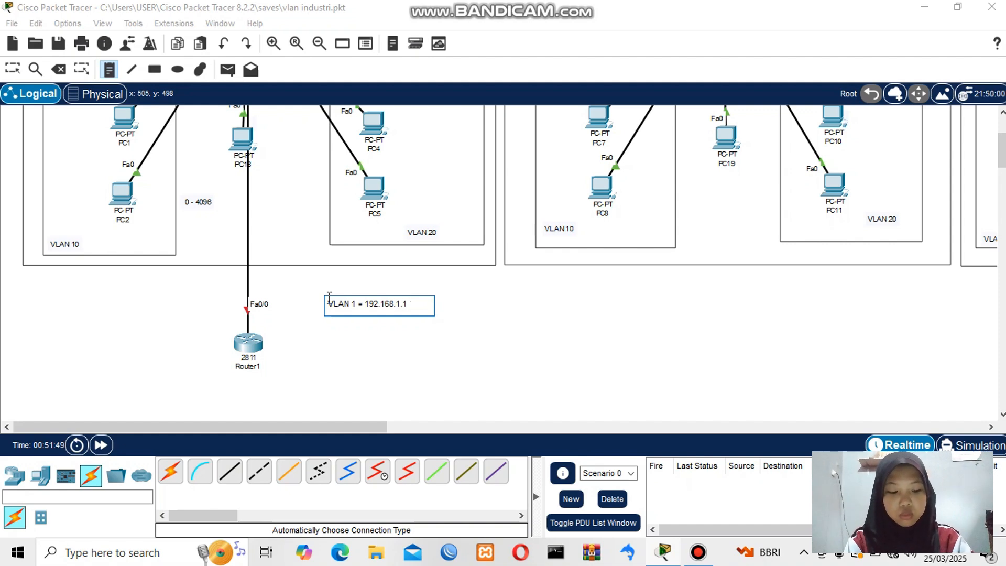
- Add a second line to the note reading "VLAN 10 = 192.168.10.1"
key(Return)
text(VLAN)
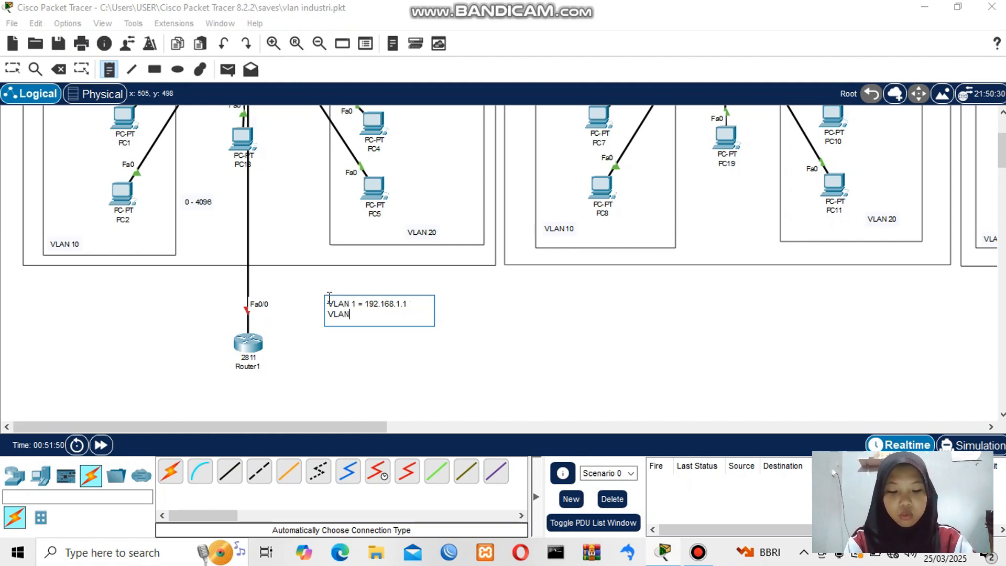
text( 10 = 192.168.10)
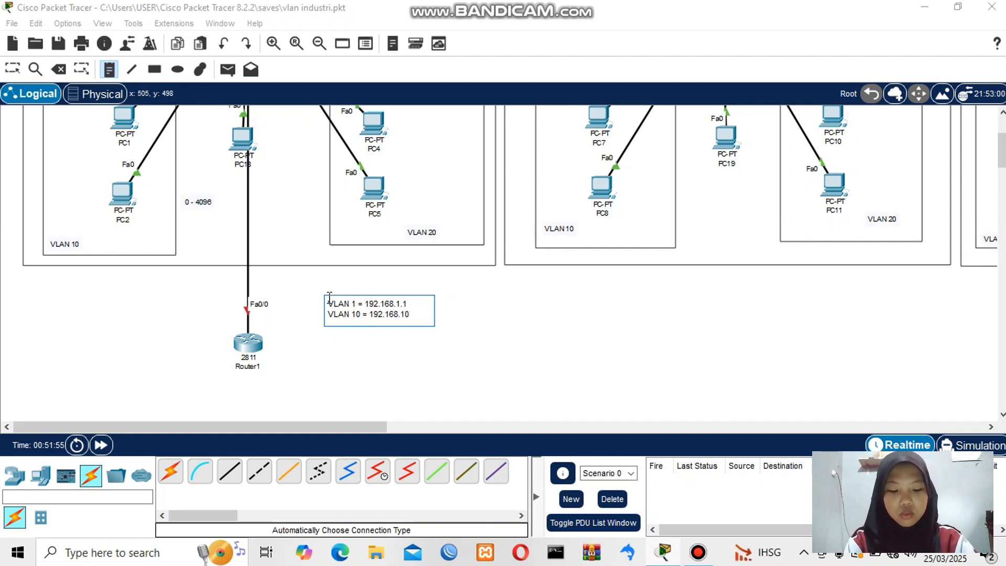
text(.0)
key(BackSpace)
text(1)
- Add a third line to the note reading "VLAN 20 = 192.168.20.1" and shift the finished note slightly
key(Return)
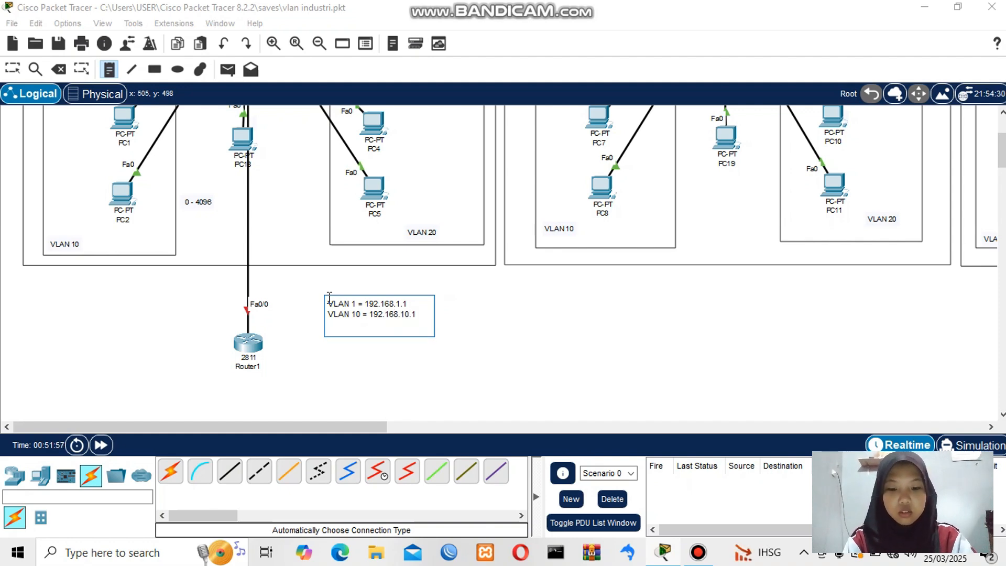
text(VLAN 20)
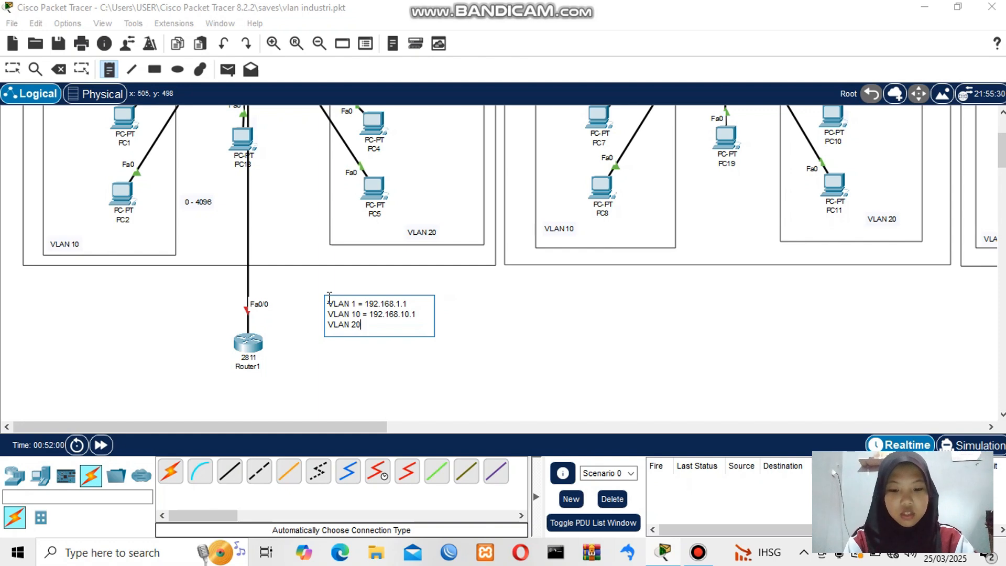
text( = 19)
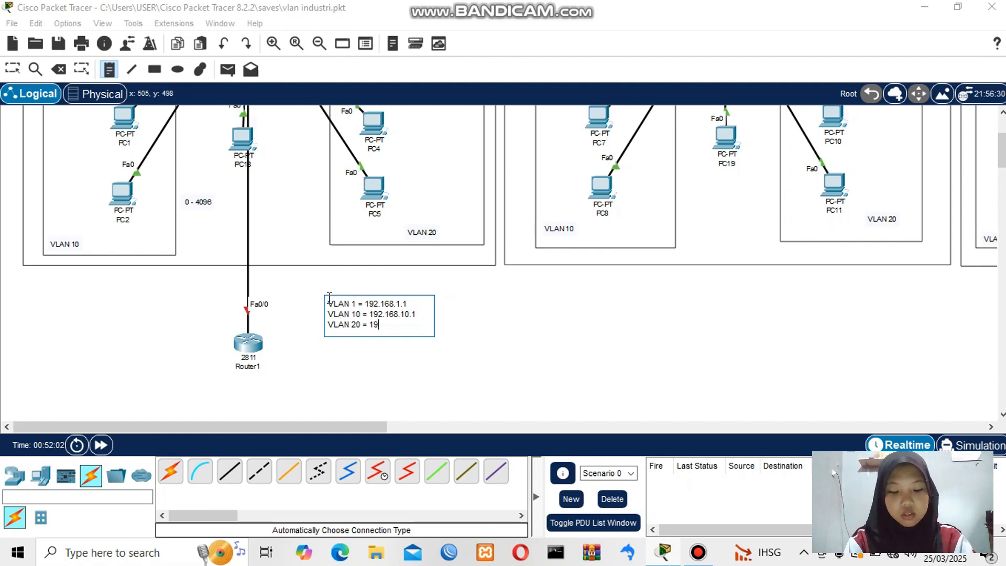
text(2.168.)
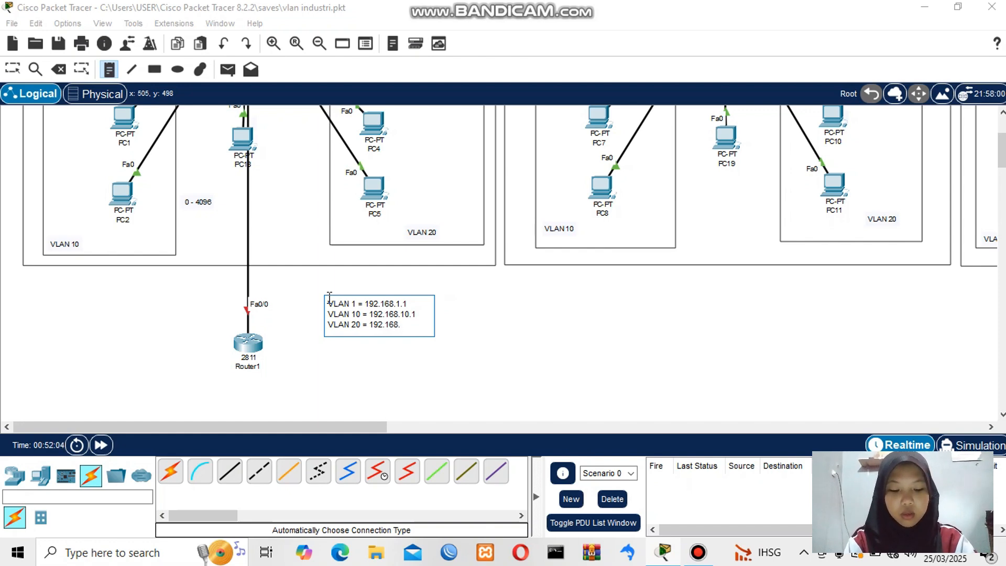
text(20.1)
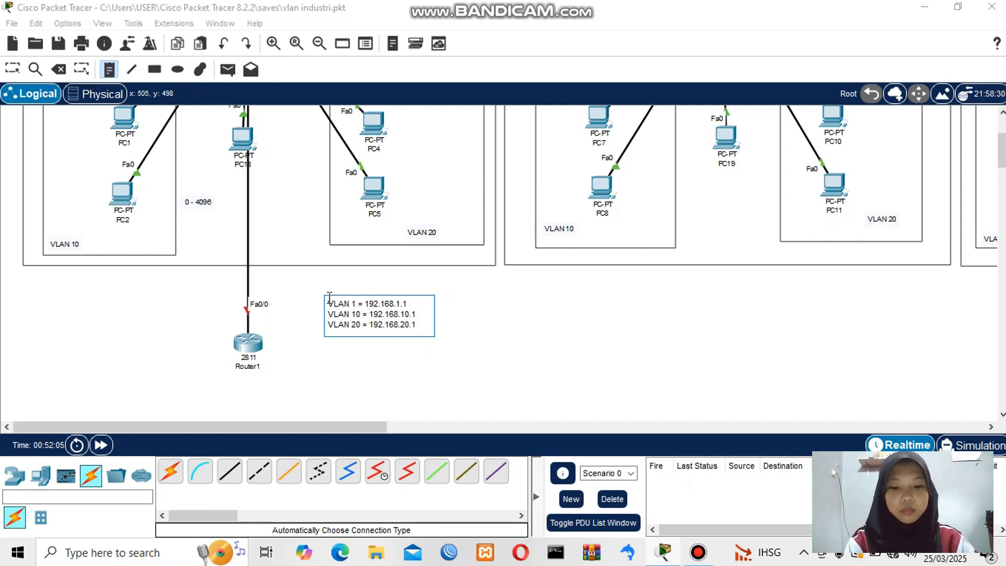
click(13, 69)
mouse_move(374, 324)
mouse_down()
mouse_move(409, 348)
mouse_move(385, 335)
mouse_up()
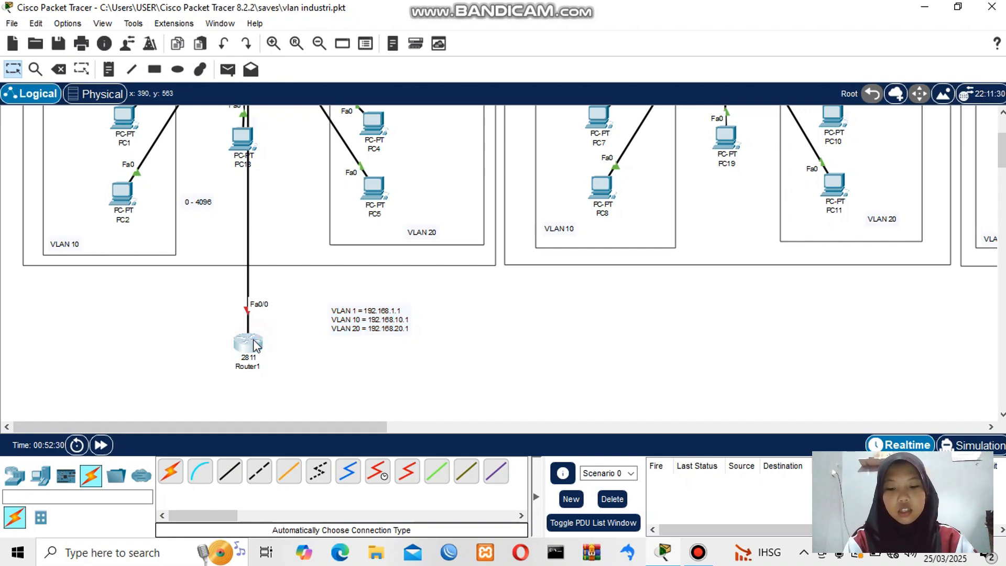
- Open the new router's command line and decline the initial configuration dialog
click(248, 342)
click(405, 52)
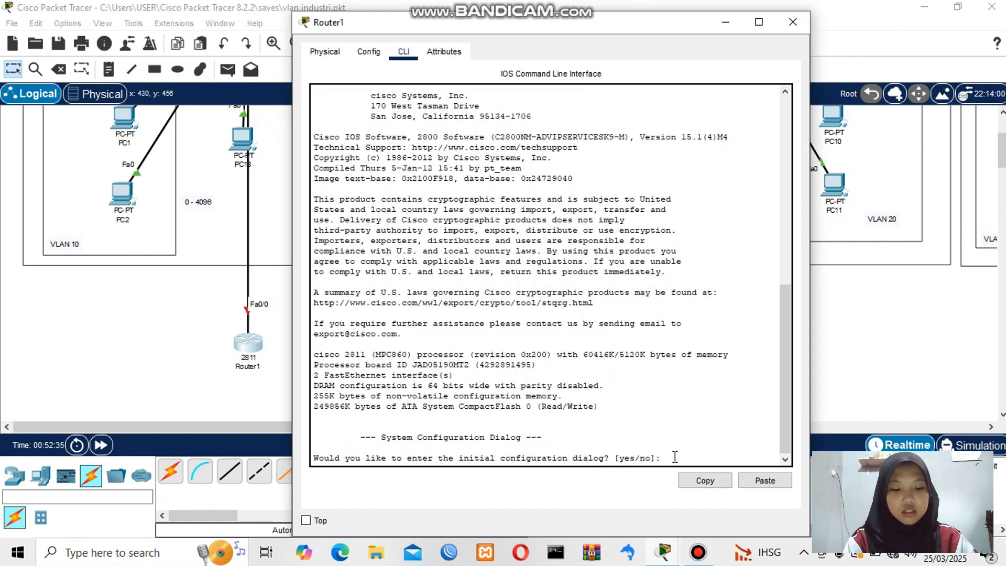
text(NO)
key(Return)
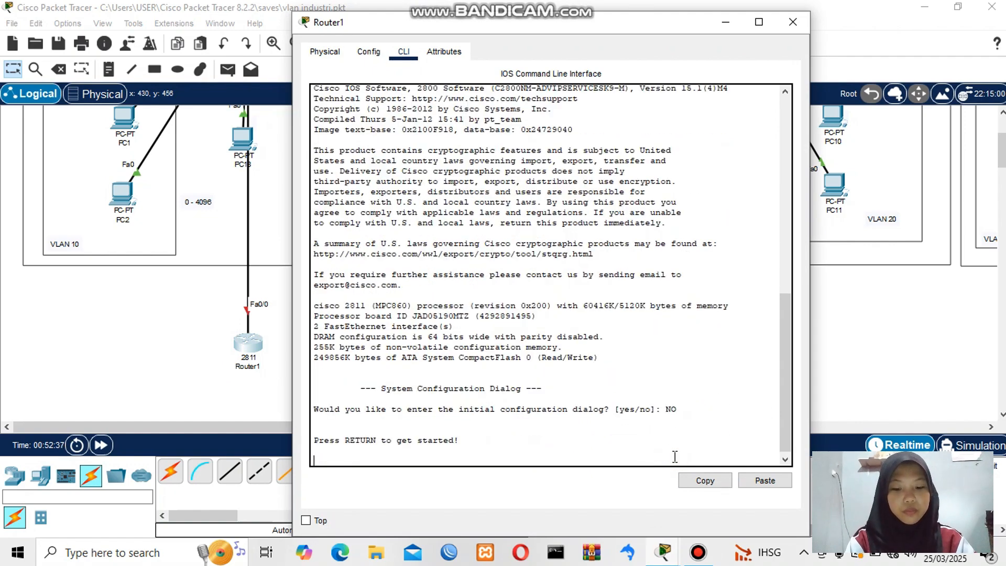
key(Return)
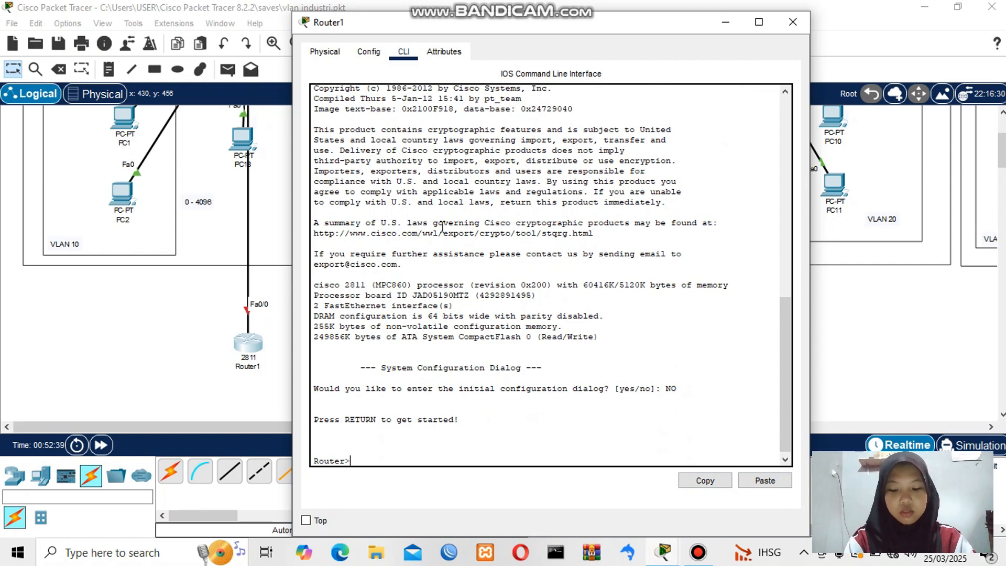
- Enter privileged mode with en and global configuration mode with conf t on the router
text(en)
key(Return)
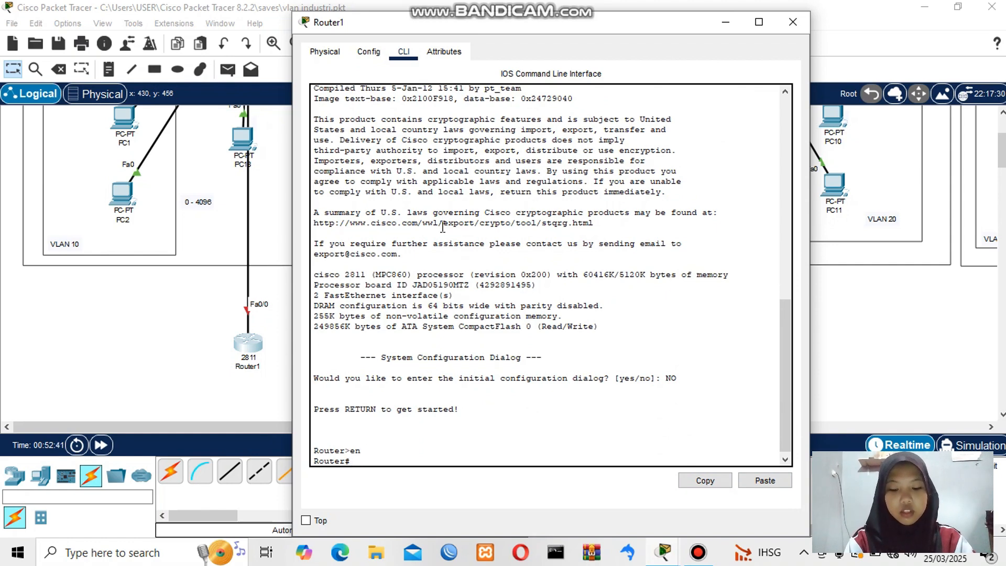
text(co)
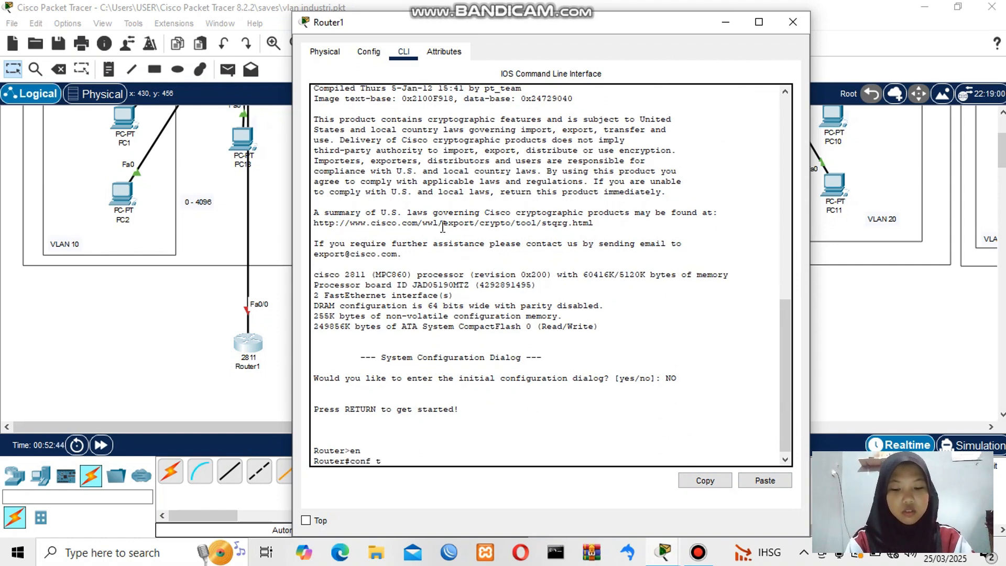
text(nf t)
key(Return)
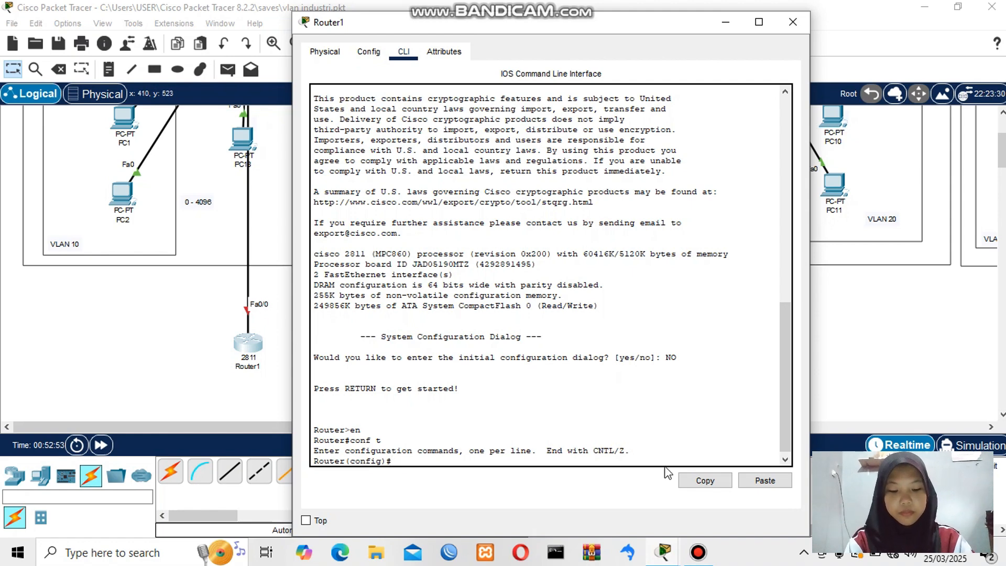
- Enter interface configuration for the router's fa0/0 port
text(int fa0)
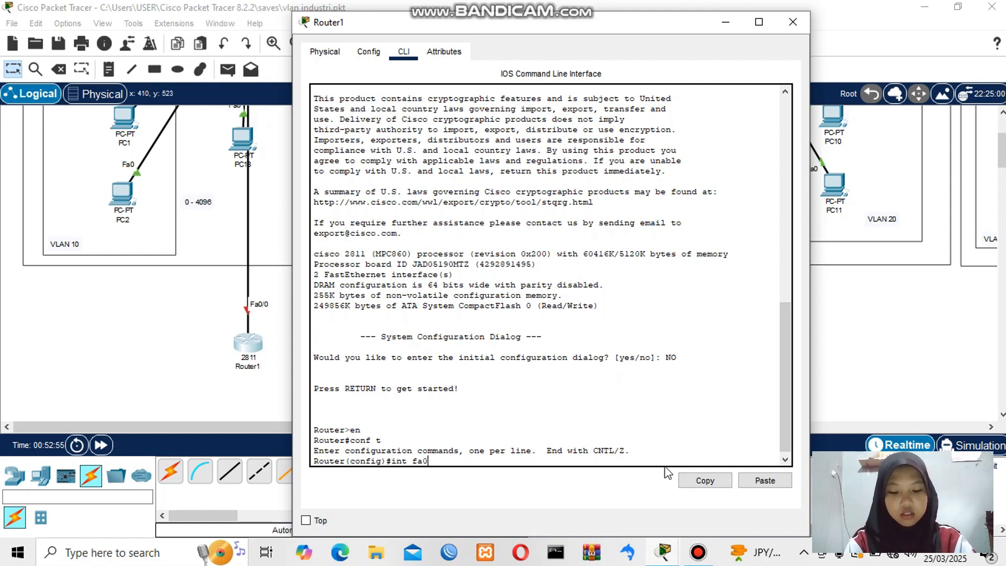
text(/0)
key(Return)
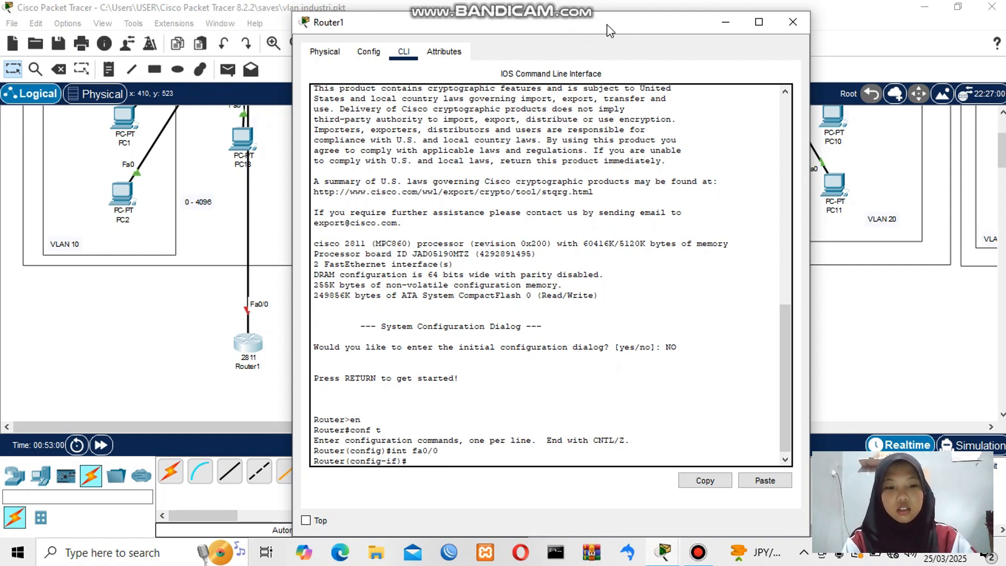
- Bring up the router's fa0/0 interface with the no shutdown command
drag(607, 24, 792, 34)
scroll(219, 290, up, 3)
scroll(219, 290, down, 4)
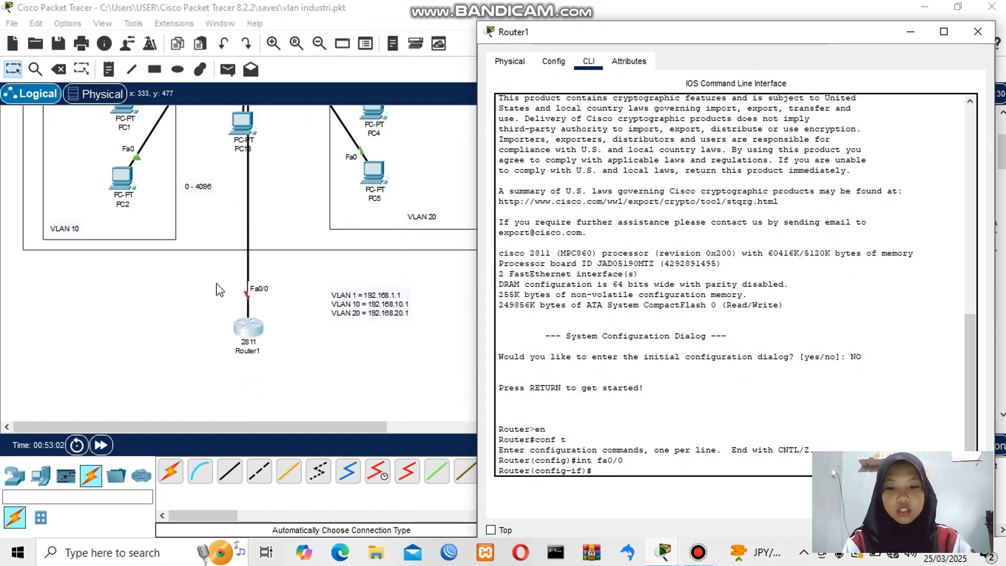
scroll(219, 289, down, 2)
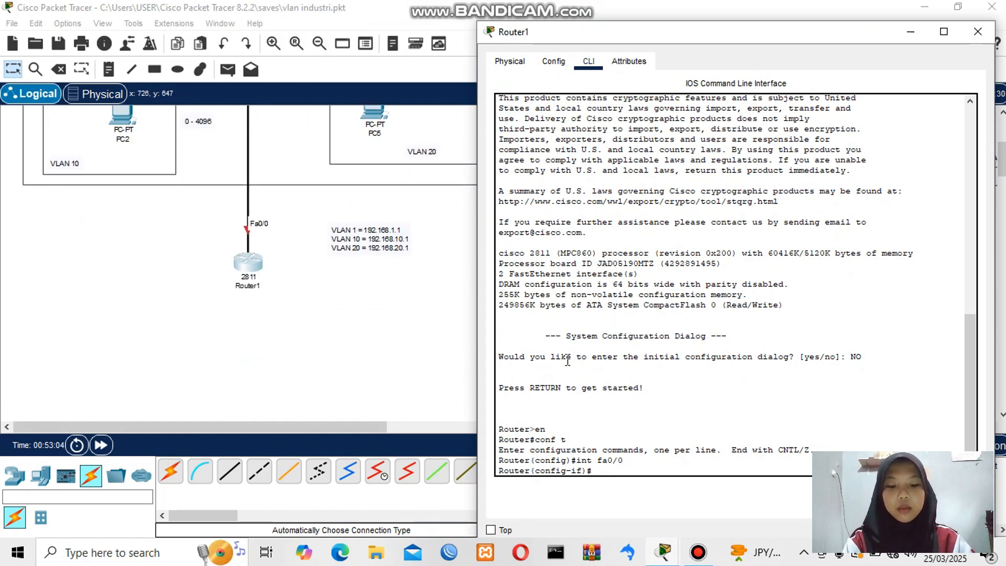
drag(662, 42, 512, 24)
text(n)
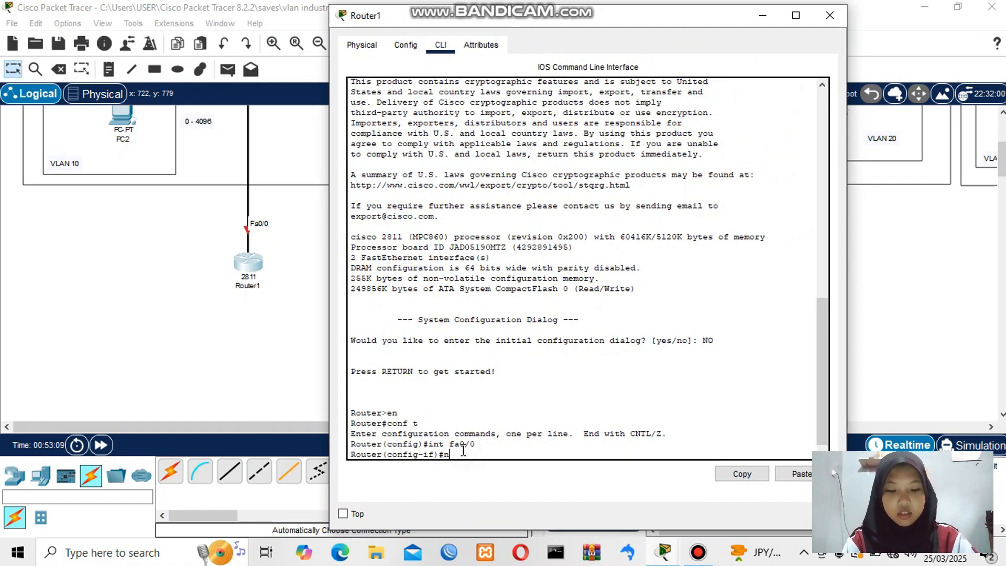
text(o shut dow)
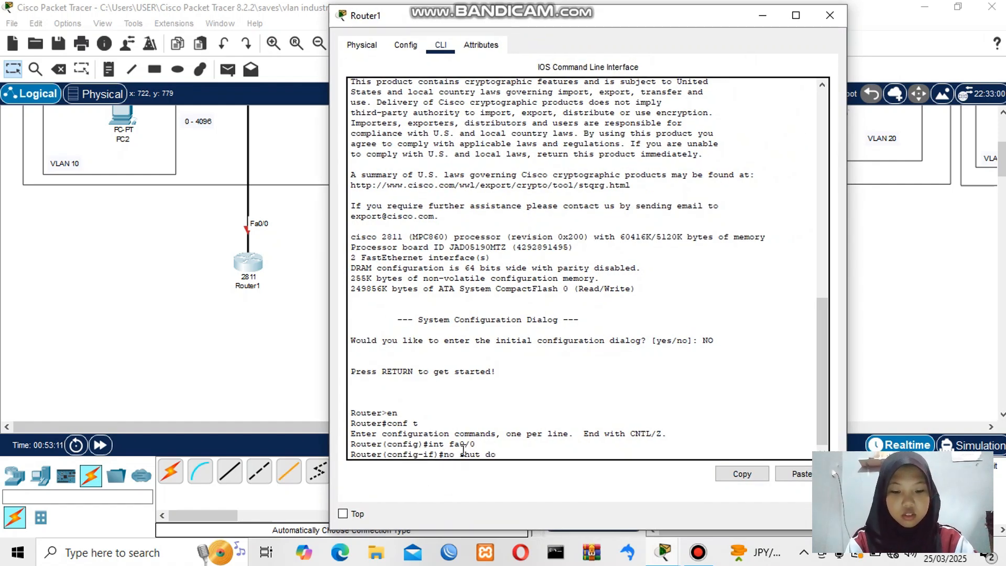
key(BackSpace)
key(BackSpace)
key(BackSpace)
key(BackSpace)
text(down)
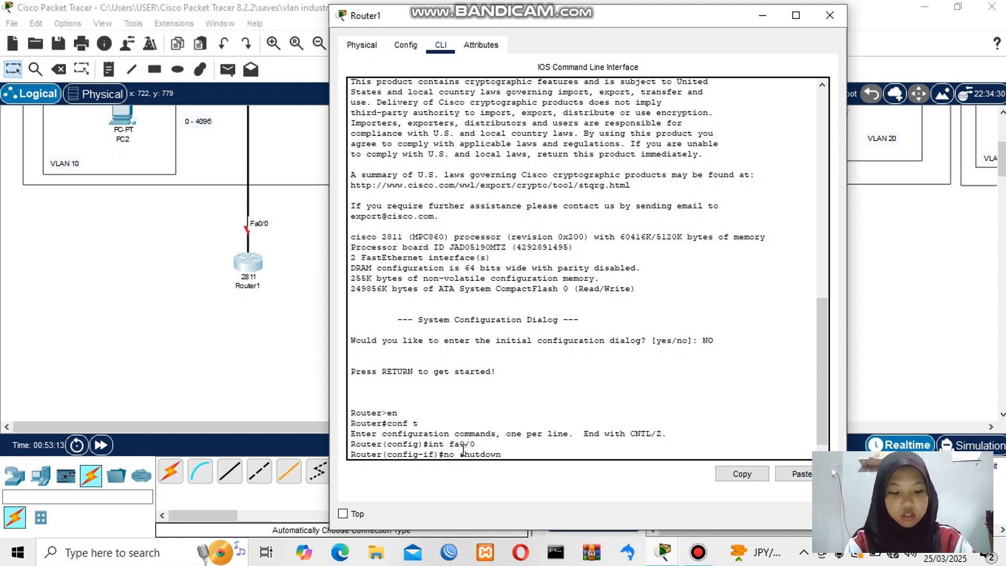
key(Return)
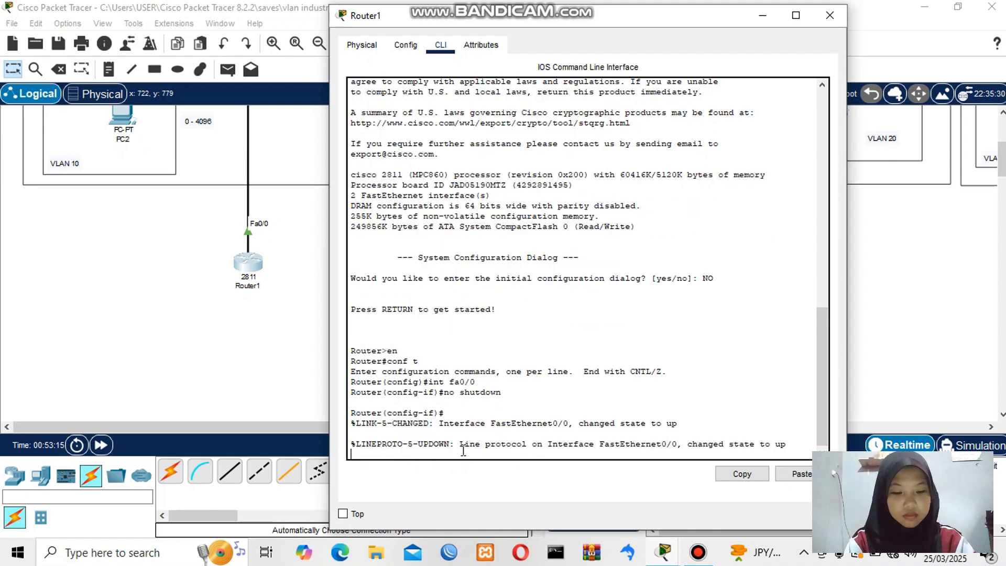
key(Return)
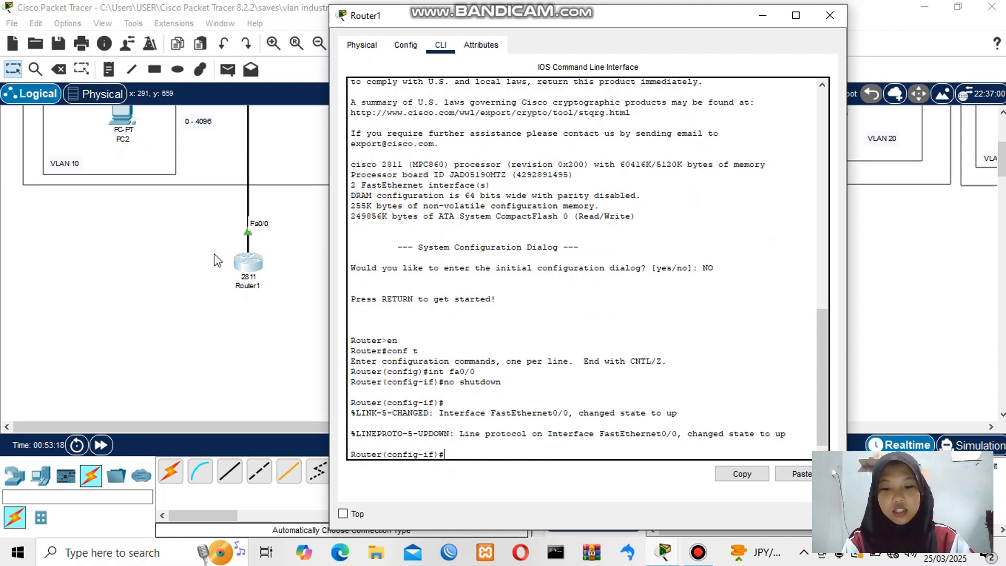
- Assign IP address 192.168.1.1 with subnet mask 255.255.255.0 to the fa0/0 interface
scroll(220, 257, up, 3)
scroll(229, 241, down, 3)
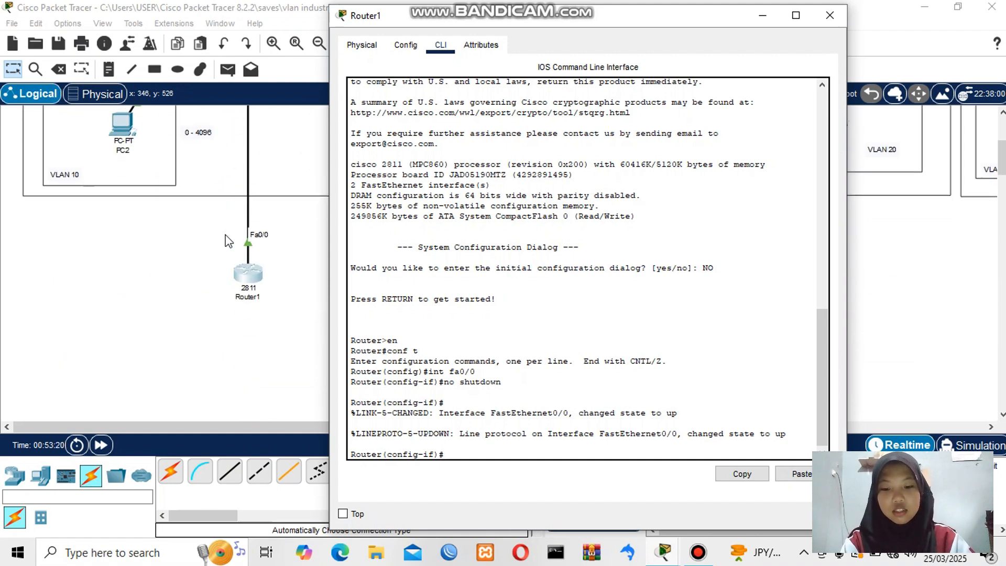
scroll(229, 241, up, 3)
scroll(228, 225, down, 2)
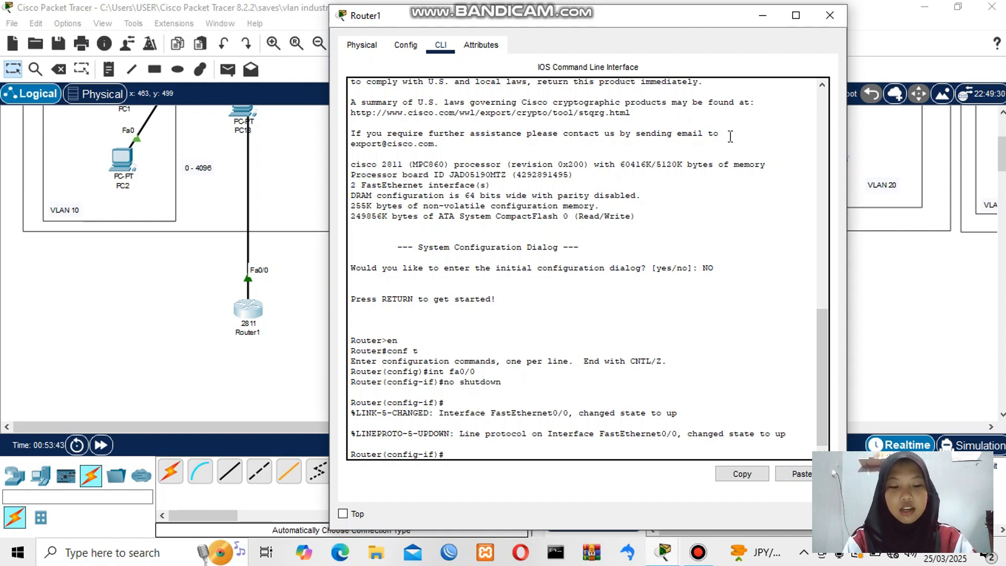
text(ip)
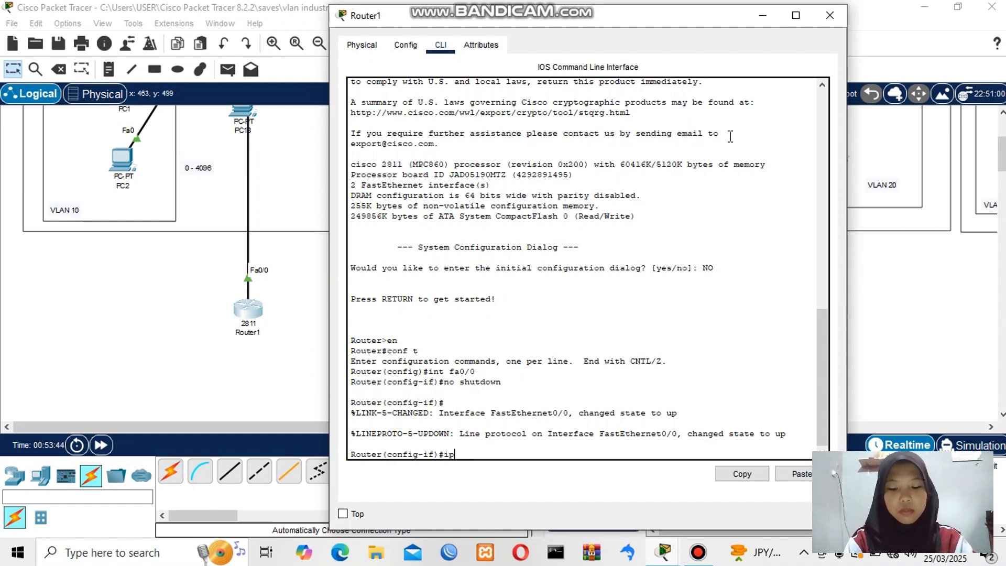
text( address)
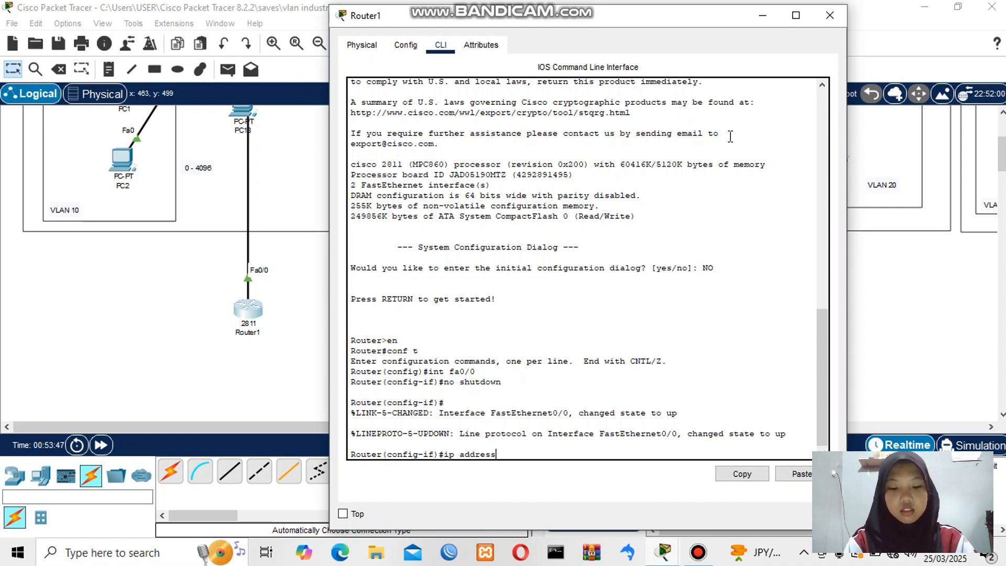
text( 192)
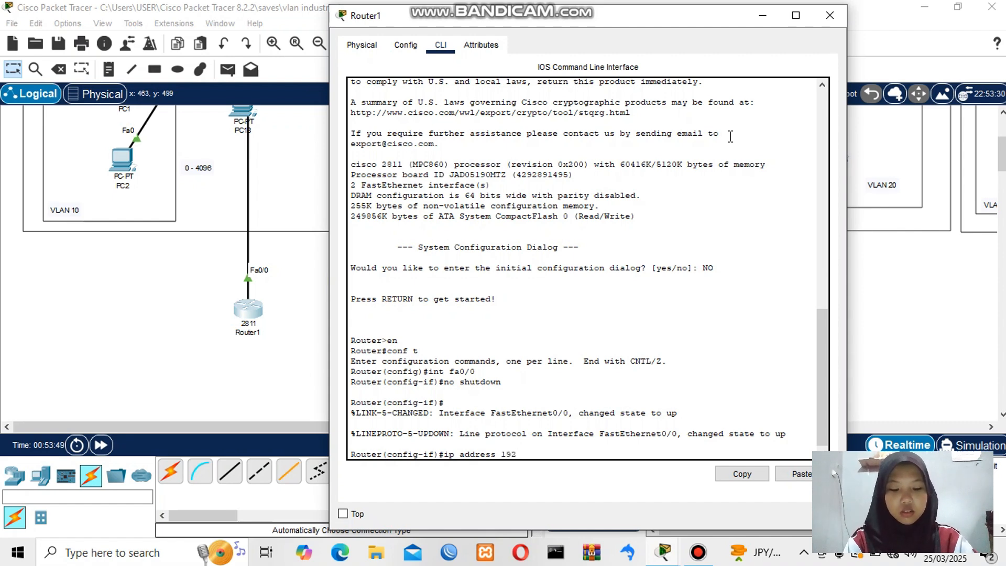
text(.168)
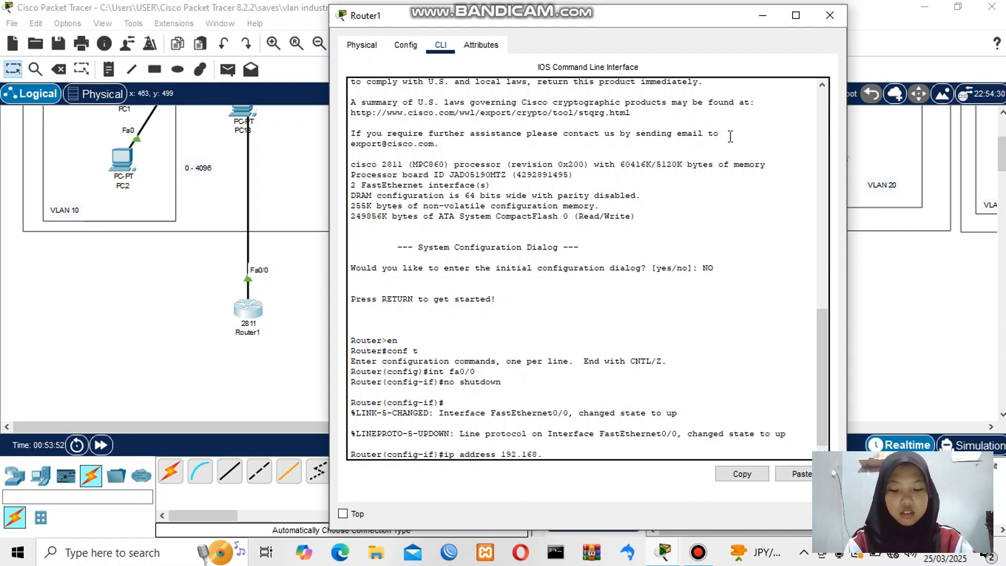
text(.1.1 )
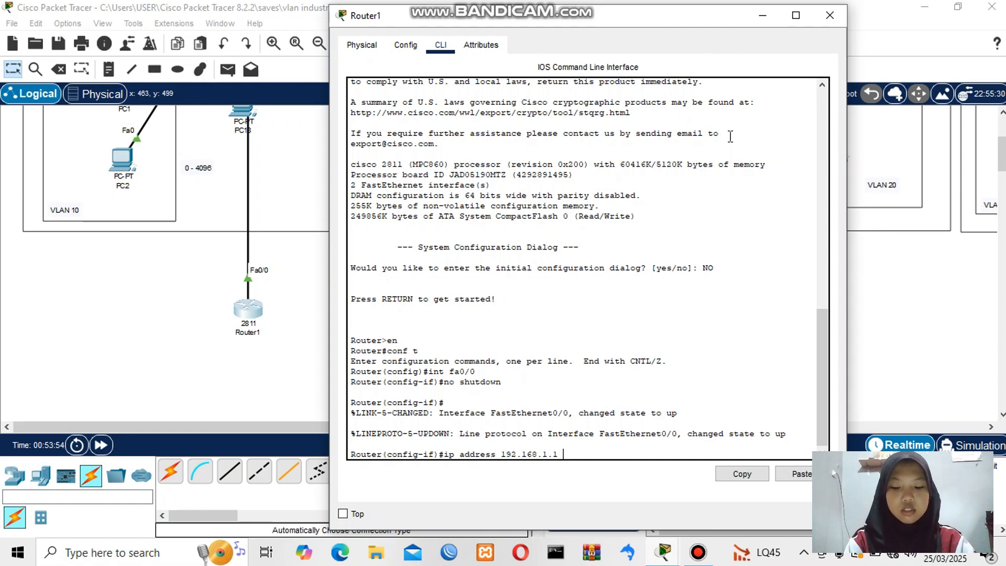
text(255.2)
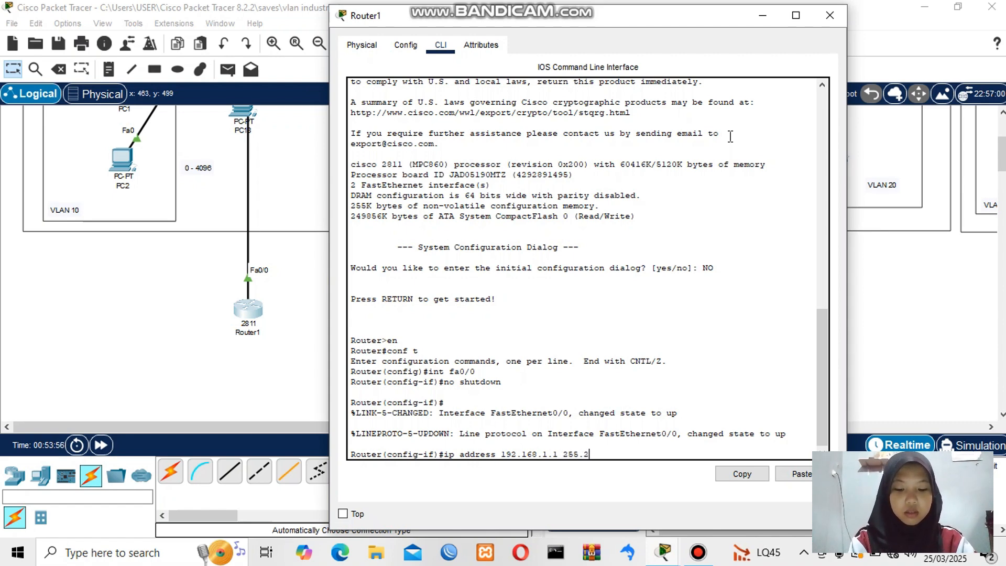
text(55.255.0)
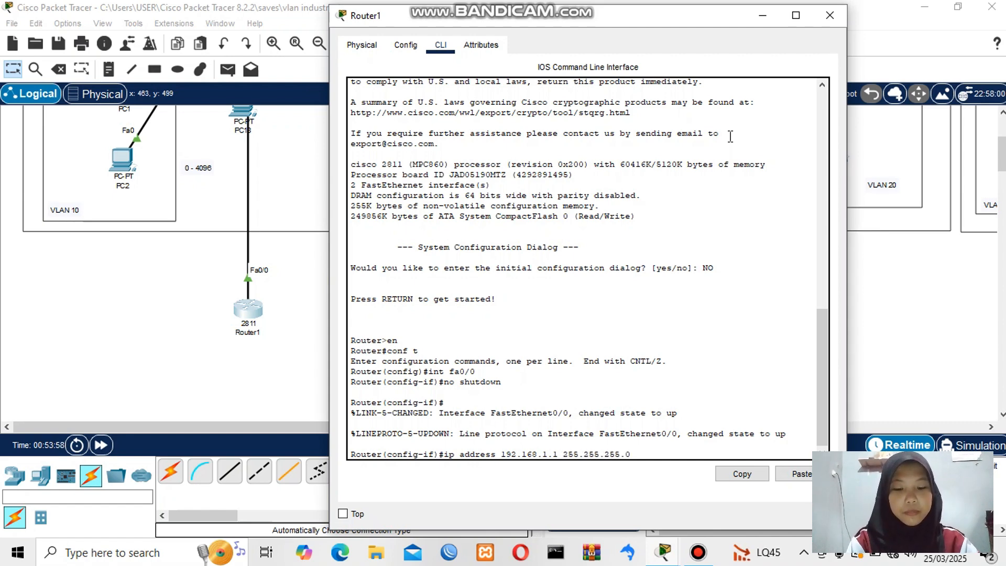
key(Return)
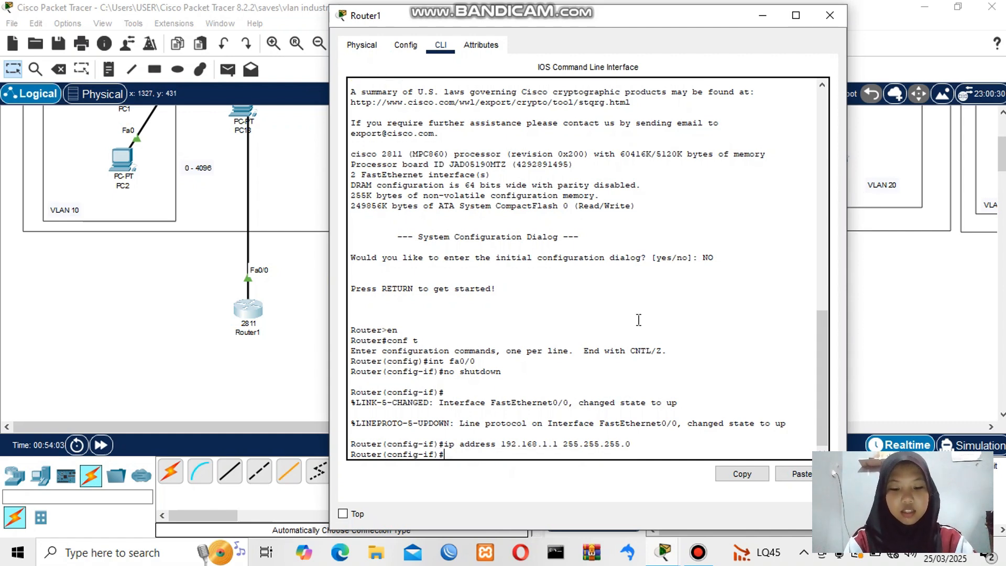
- Check the router's interface addresses and status with do show ip interface brief
text(do show )
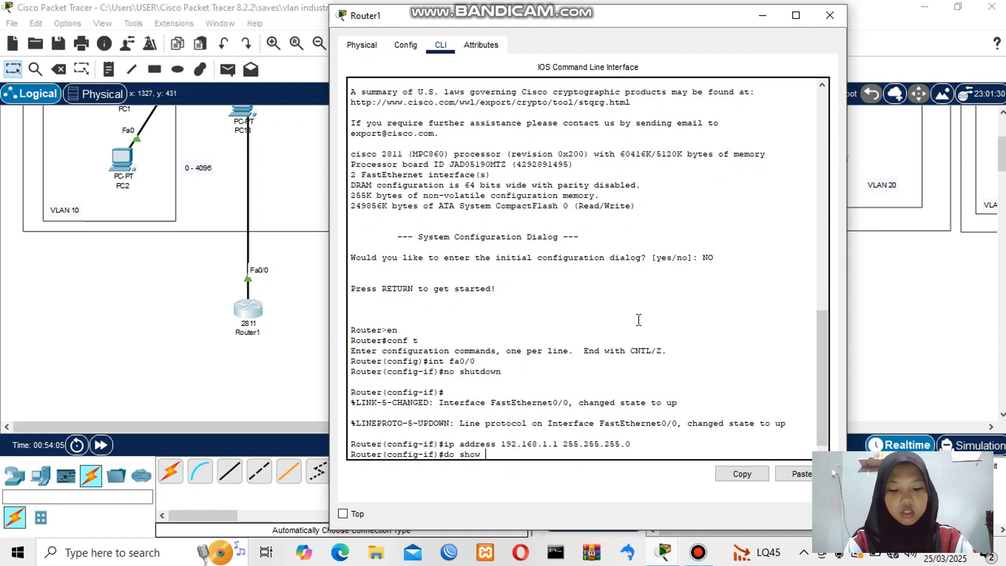
text(ip inte)
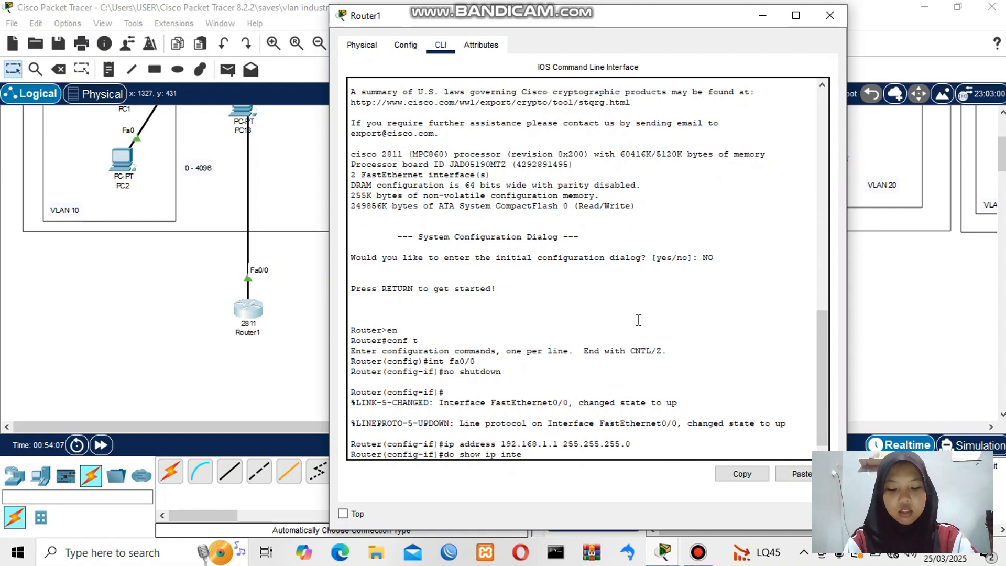
text(rface brie)
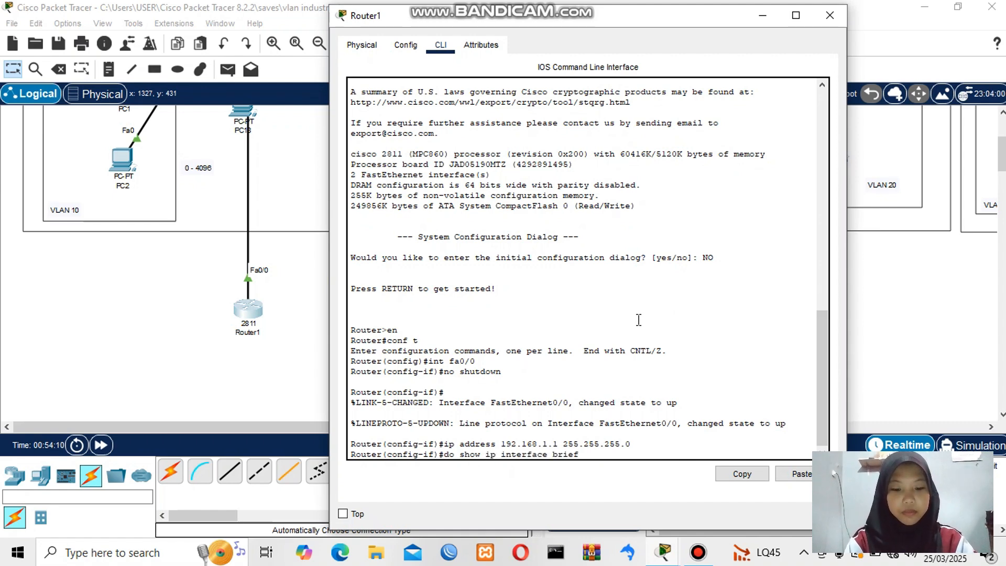
text(f)
key(Return)
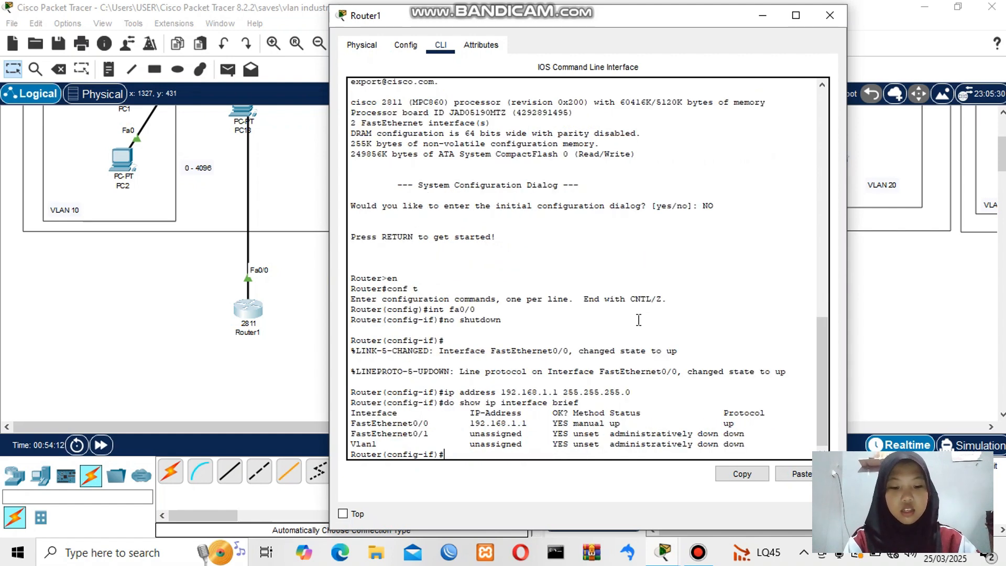
drag(439, 414, 538, 424)
click(536, 424)
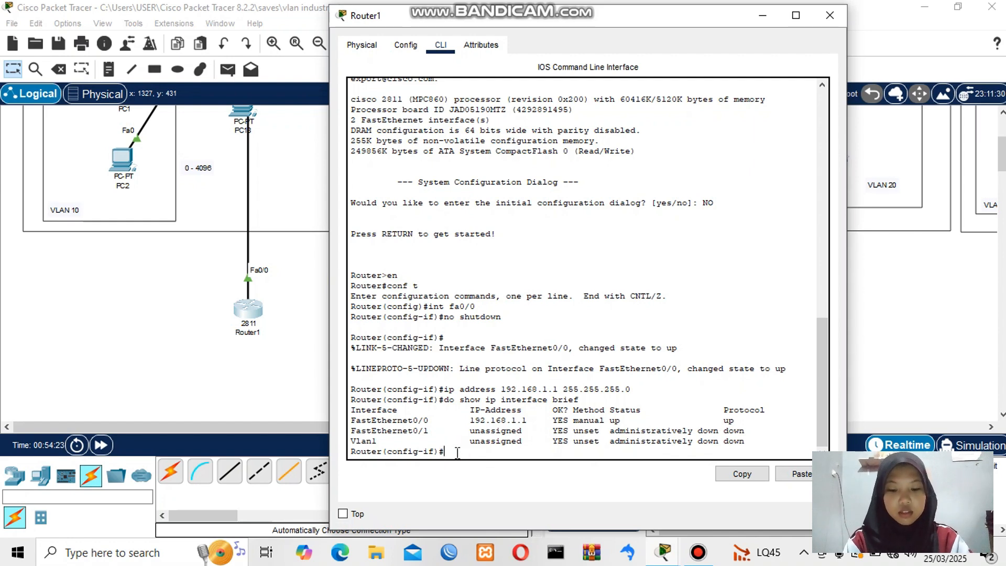
- Exit the fa0/0 interface configuration and create subinterface fa0/0.10 for VLAN 10
text(exit)
key(Return)
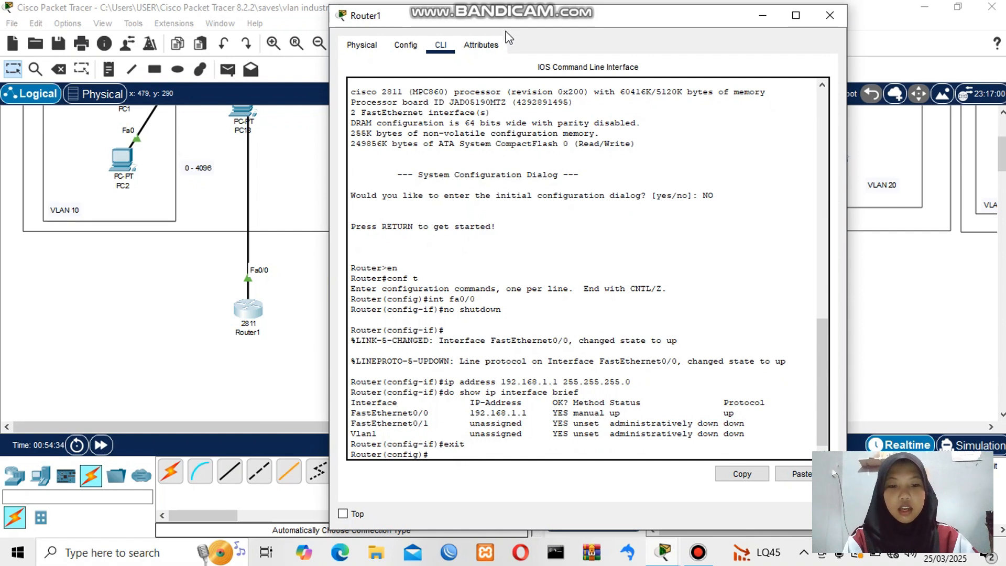
drag(511, 20, 686, 38)
scroll(299, 196, up, 5)
scroll(299, 196, down, 4)
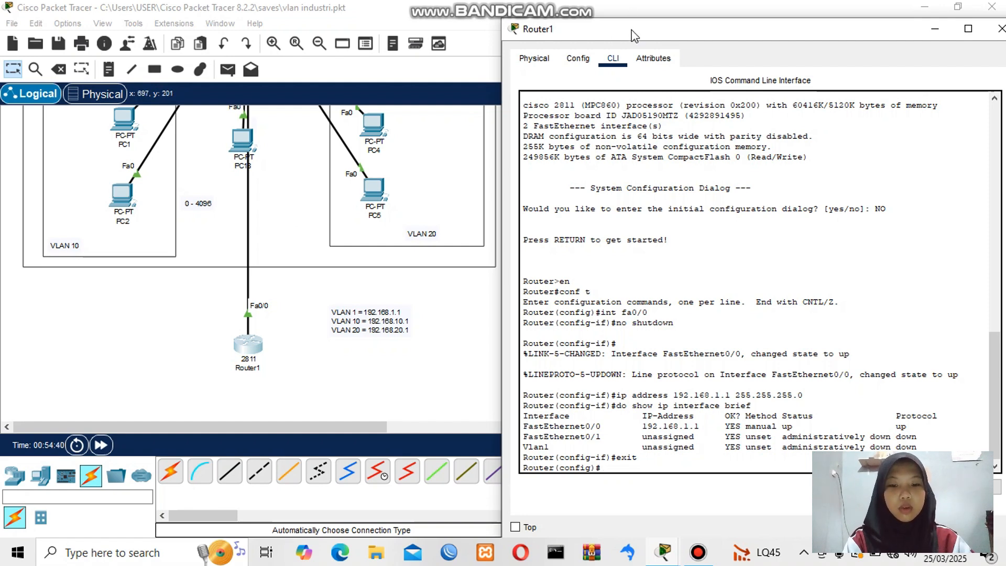
drag(632, 29, 439, 20)
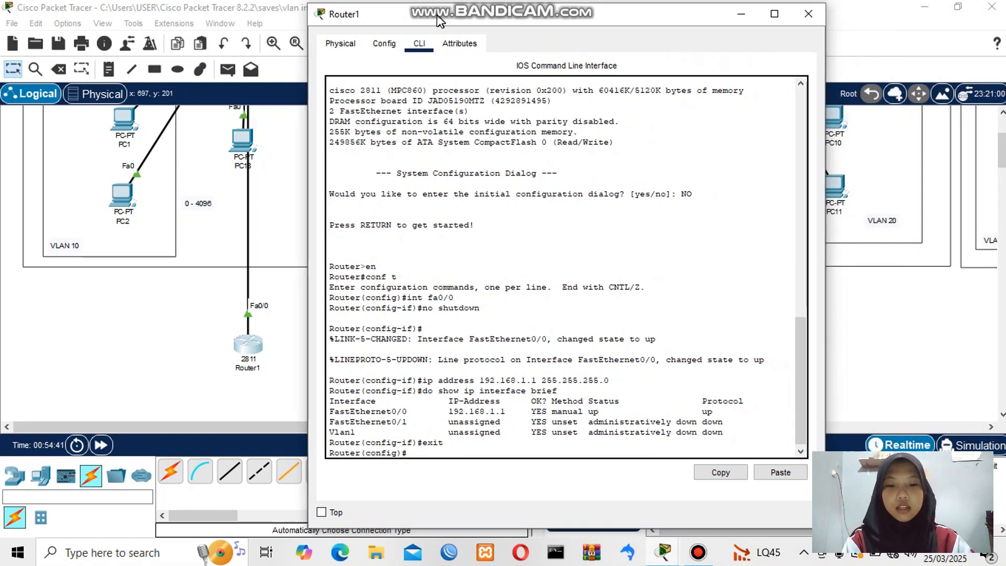
click(421, 452)
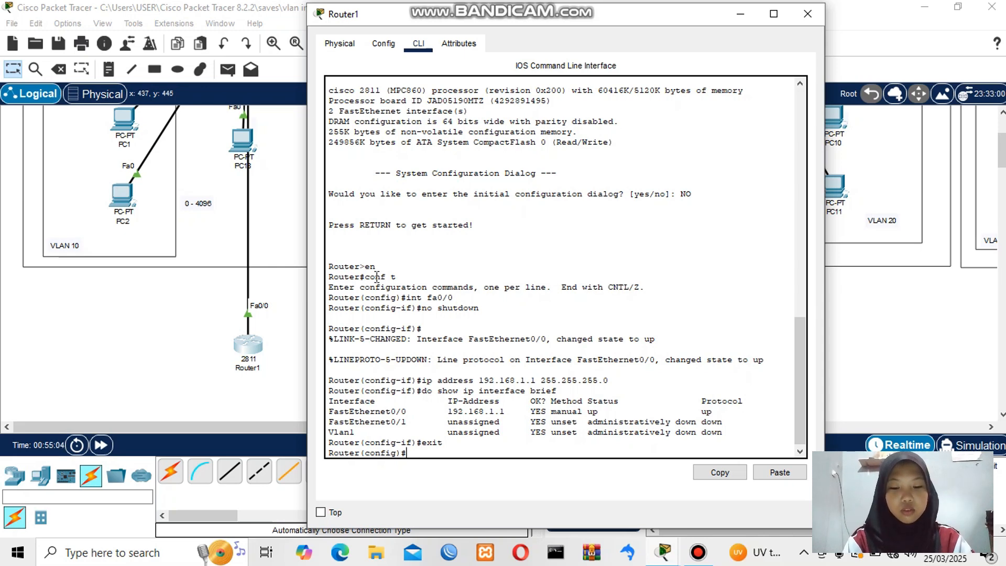
text(int)
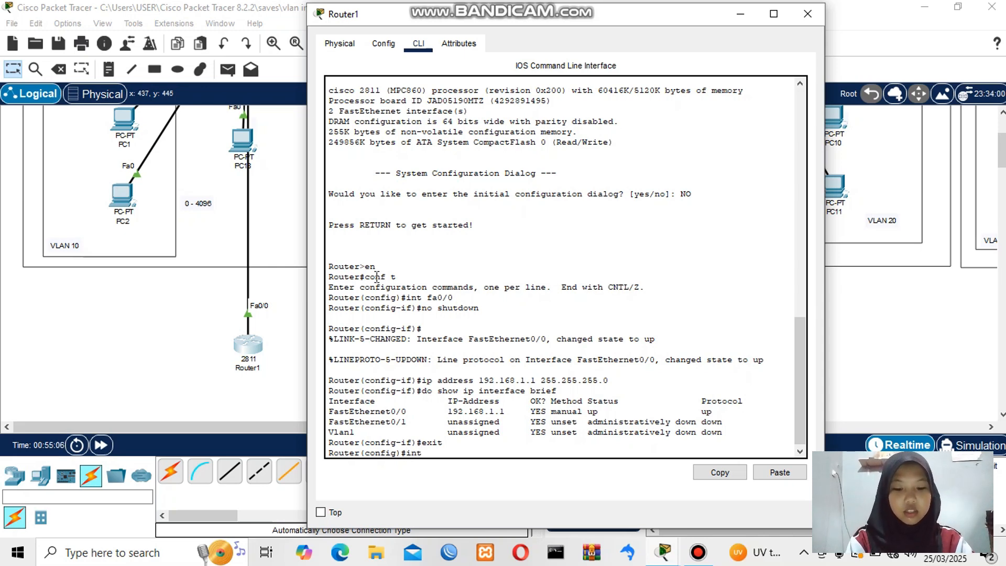
text( fa0/0)
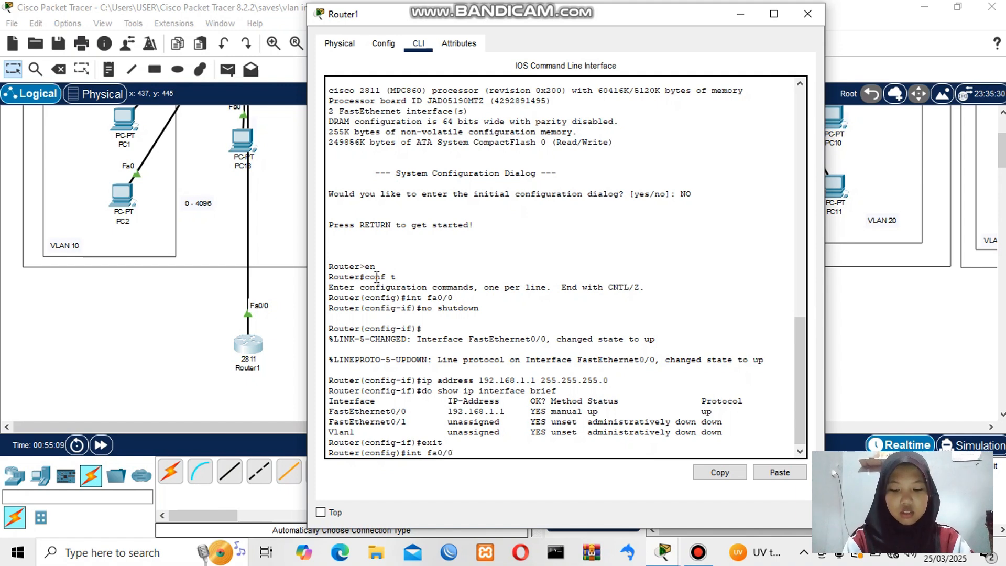
text(.10)
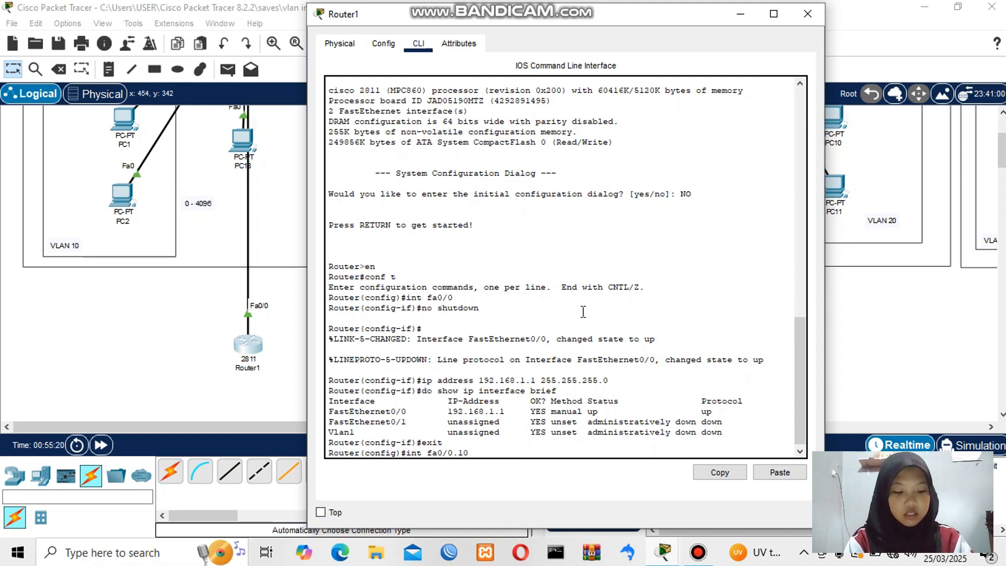
key(Return)
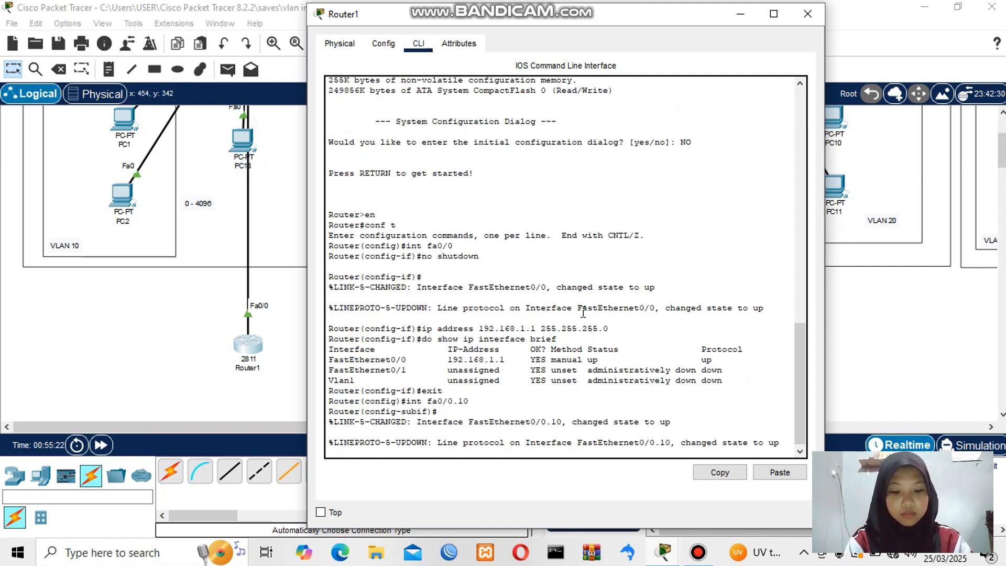
key(Return)
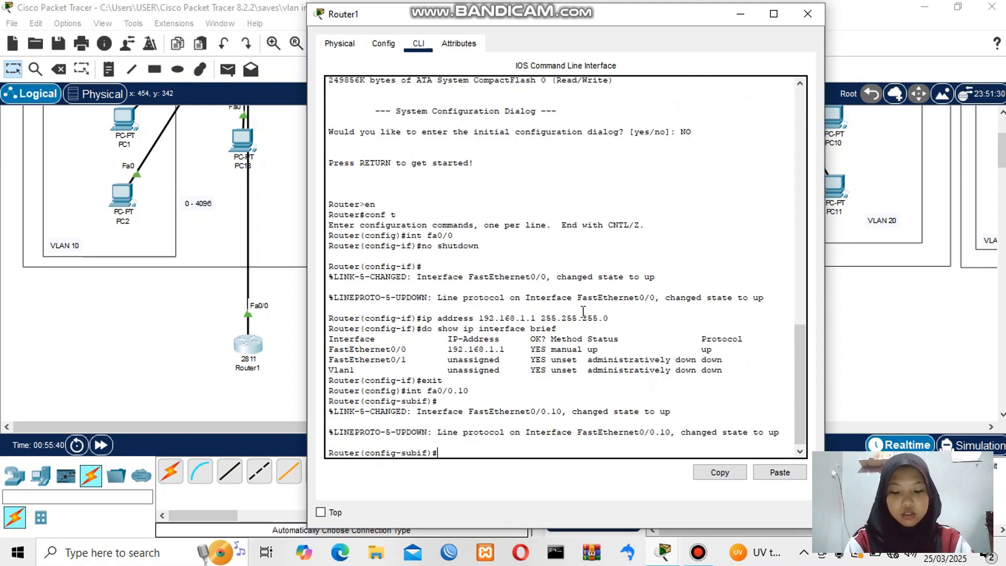
- Set the fa0/0.10 subinterface's encapsulation to dot1Q with VLAN ID 10
text(enca)
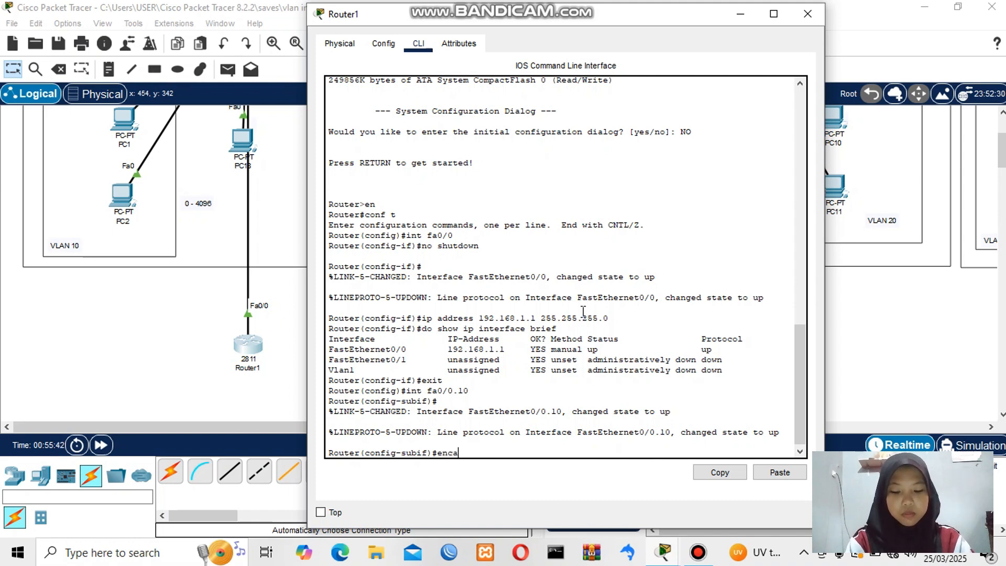
text(psulation)
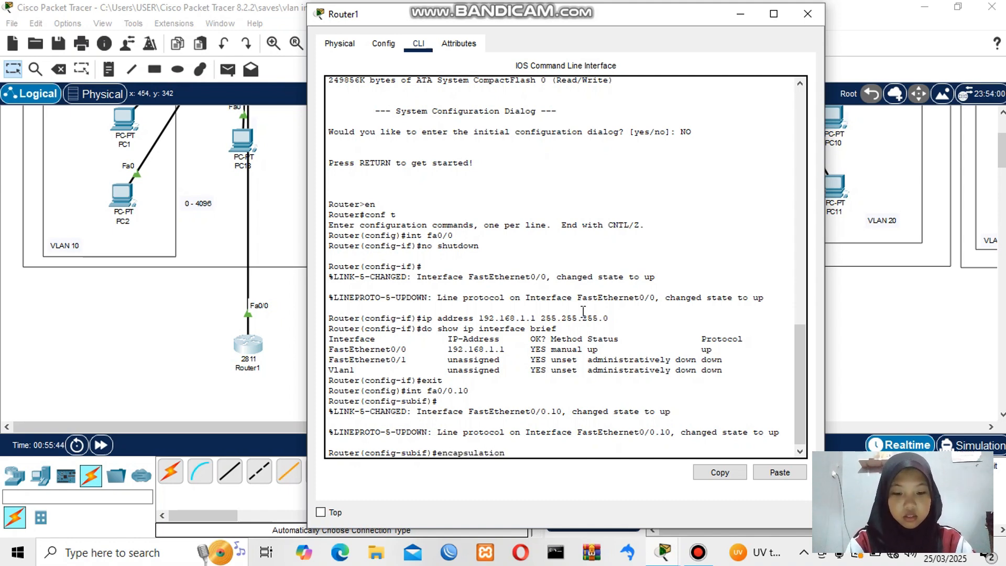
text( dot1Q 10)
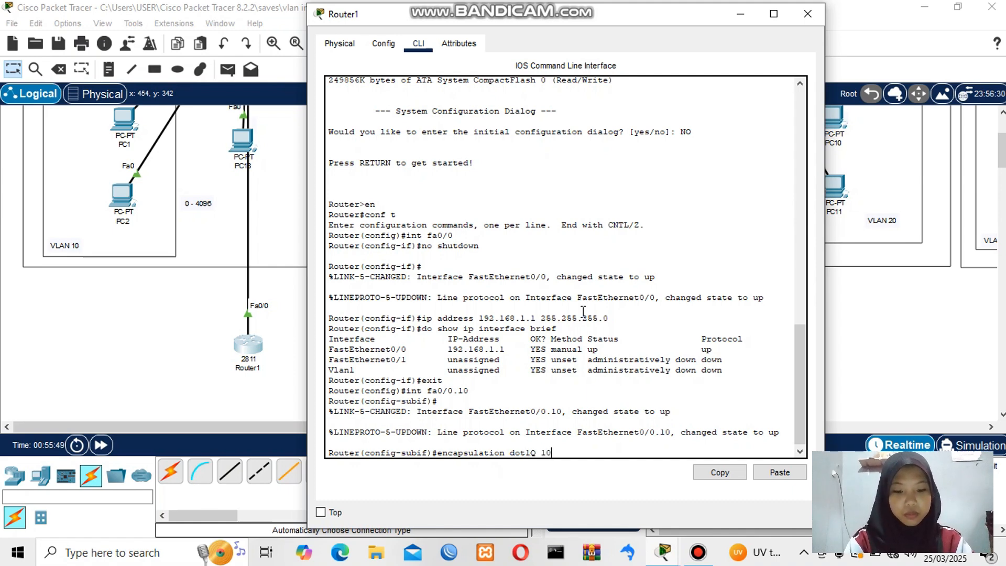
key(Return)
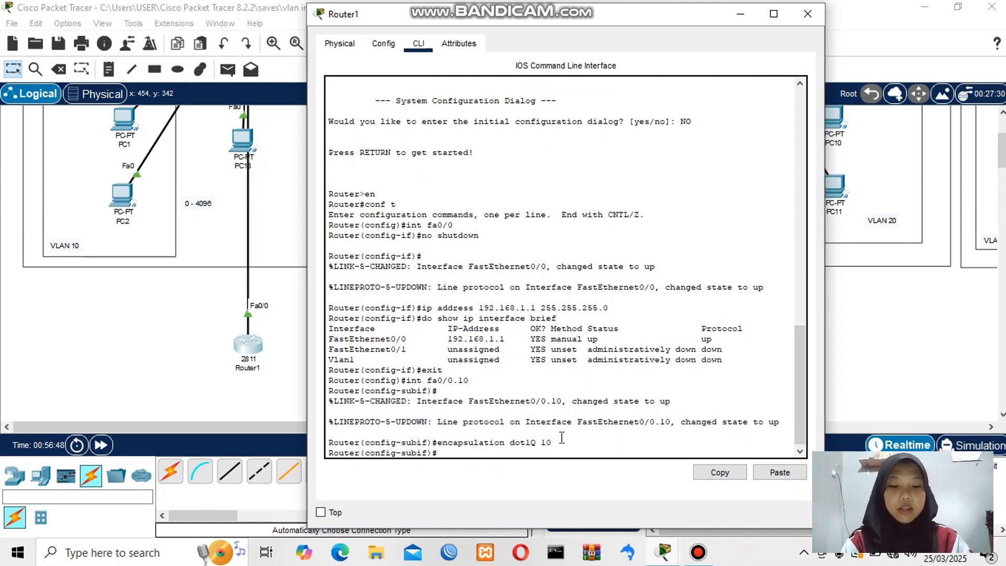
drag(328, 431, 558, 448)
click(556, 446)
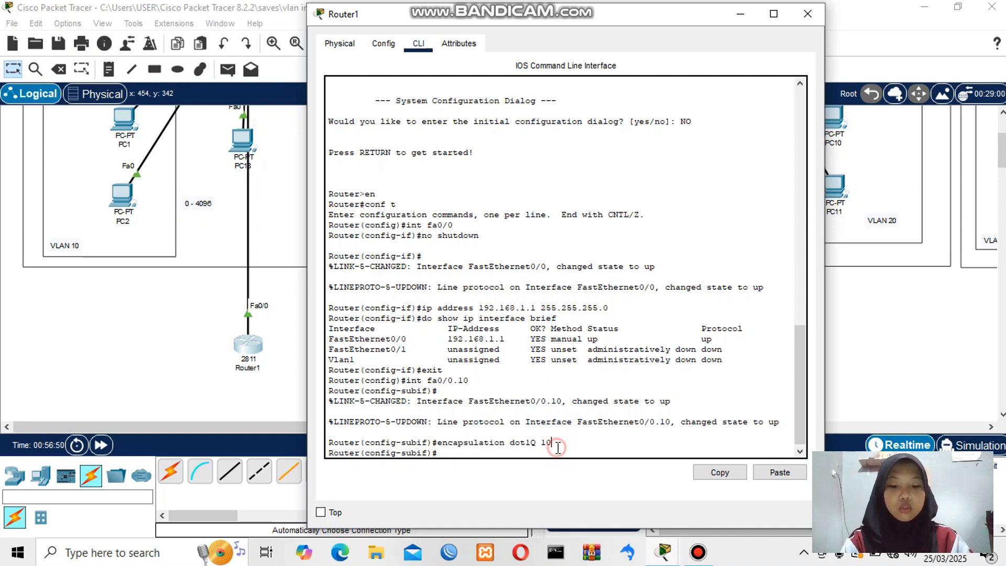
drag(405, 380, 504, 382)
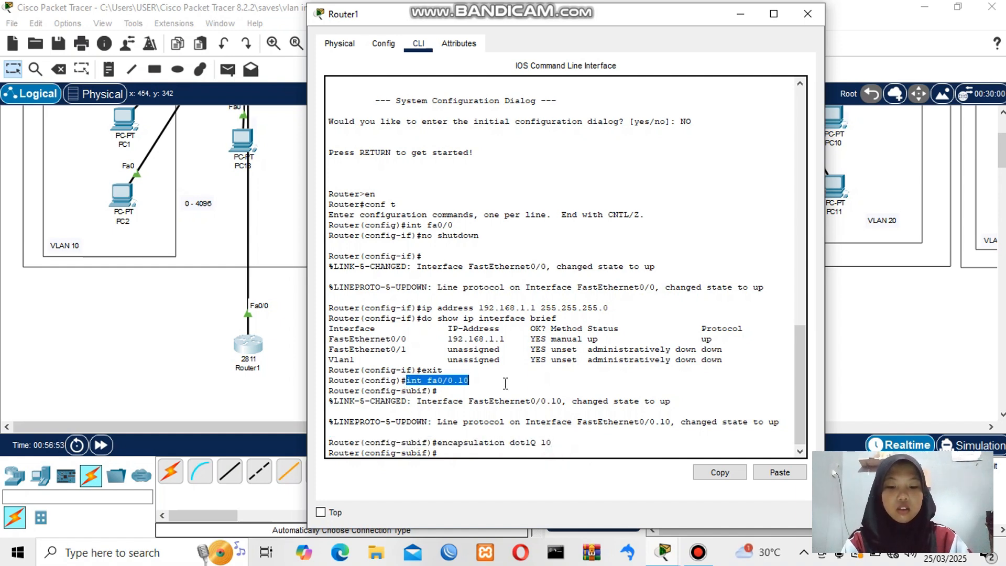
- Assign IP address 192.168.10.1 with subnet mask 255.255.255.0 to the fa0/0.10 subinterface and exit its configuration
click(487, 451)
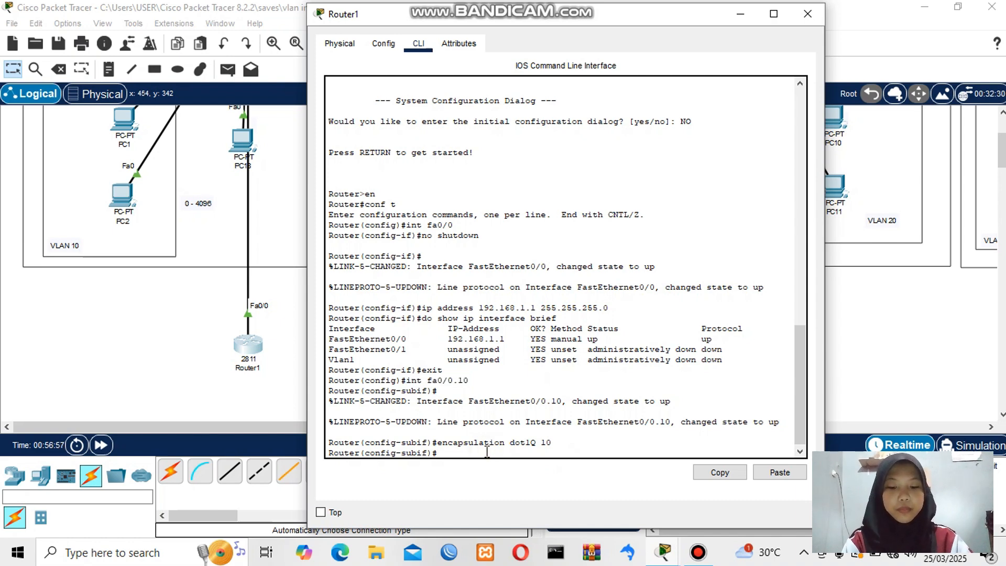
text(ip )
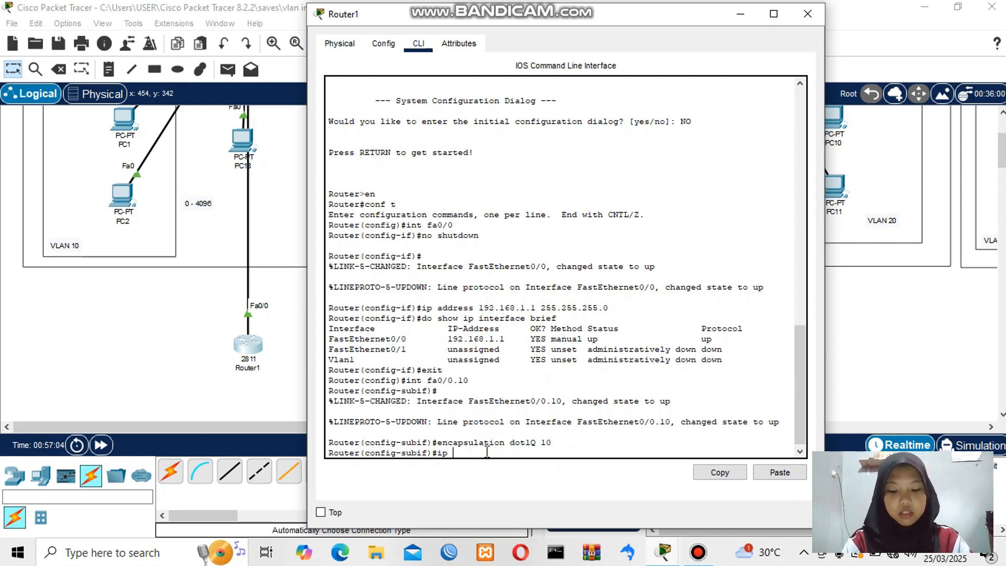
text(address 192)
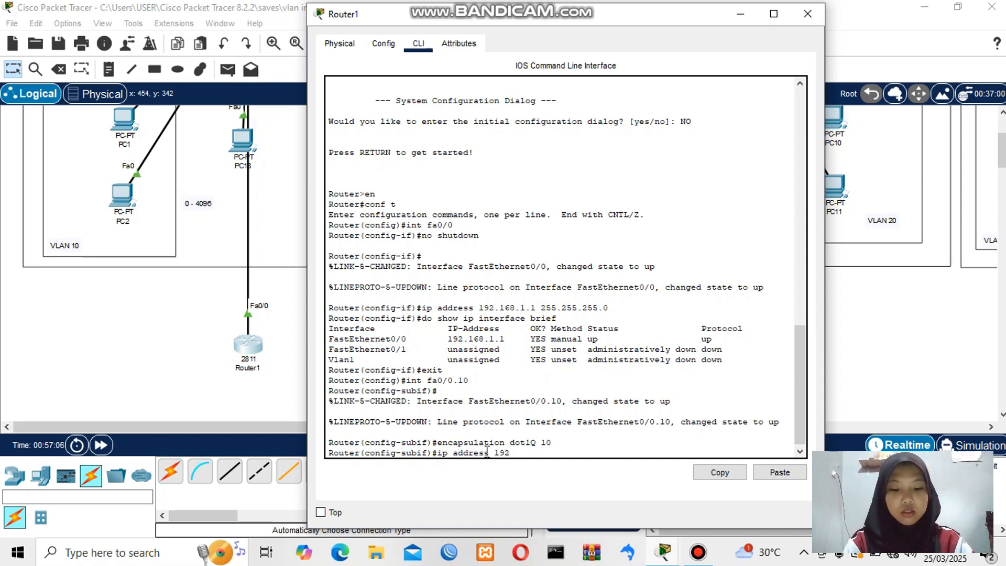
text(.168)
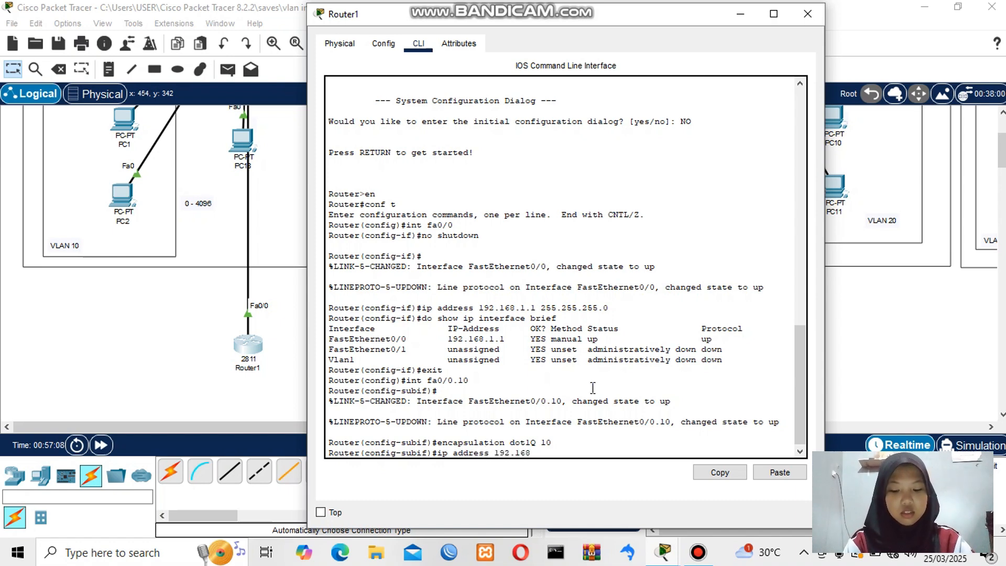
text(.10.1 )
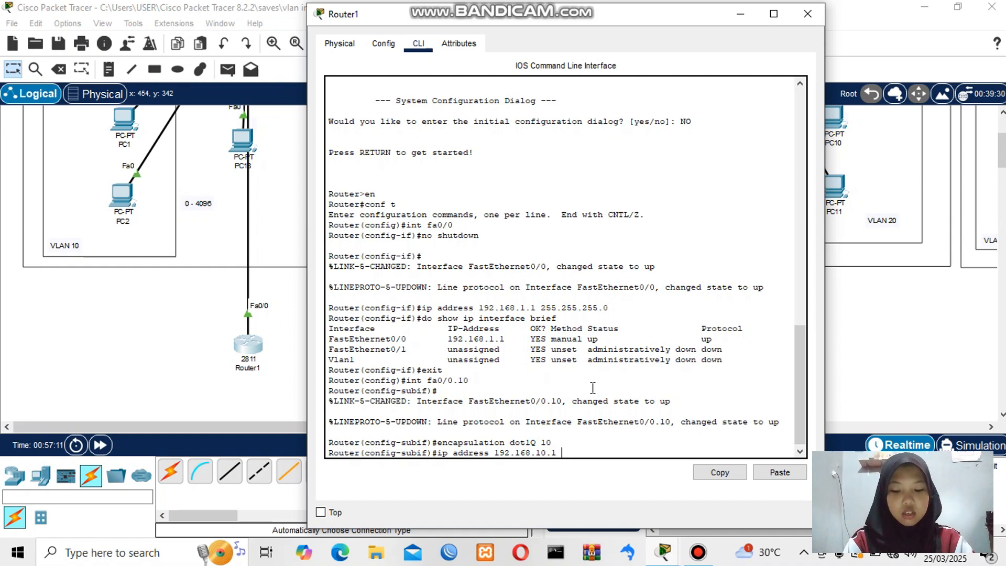
text(255.255.)
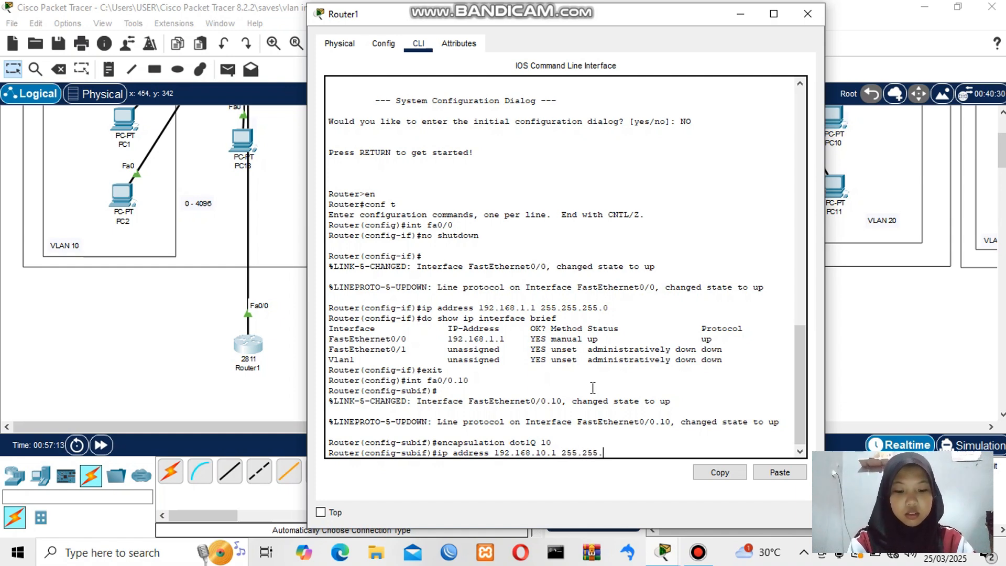
text(255.0)
key(Return)
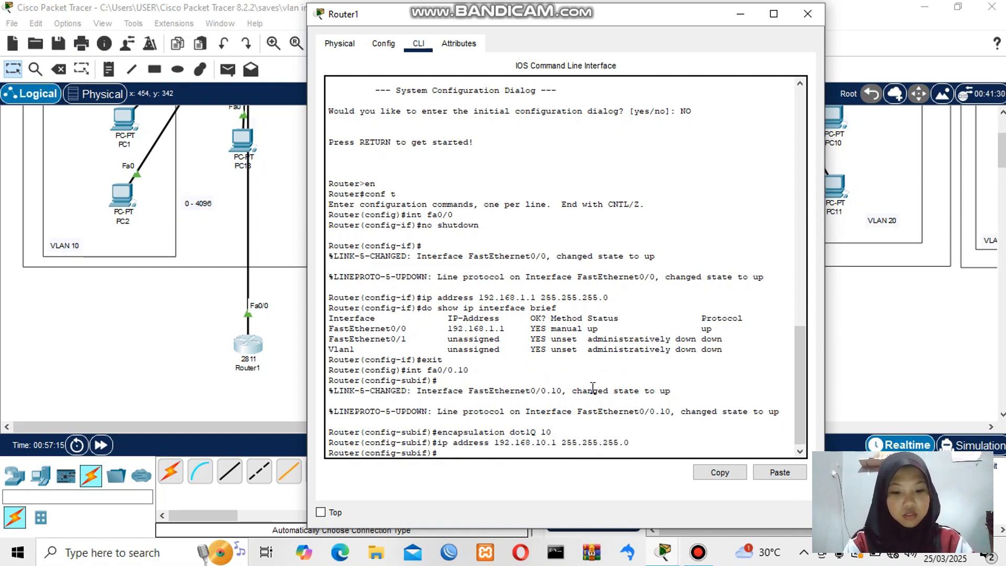
text(exit)
key(Return)
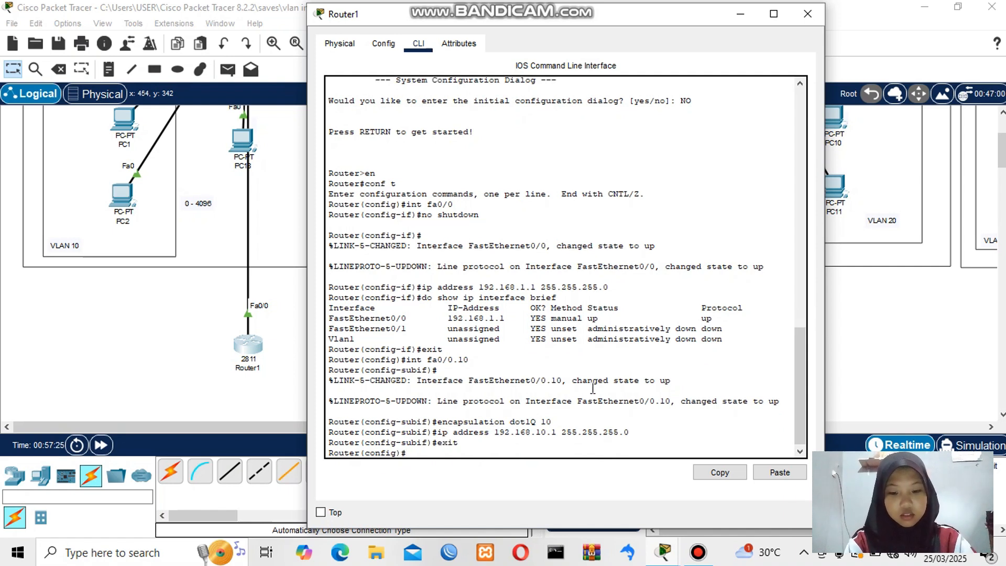
- Check the fa0/0.10 subinterface's address and status with do show ip interface brief
text(do show ip)
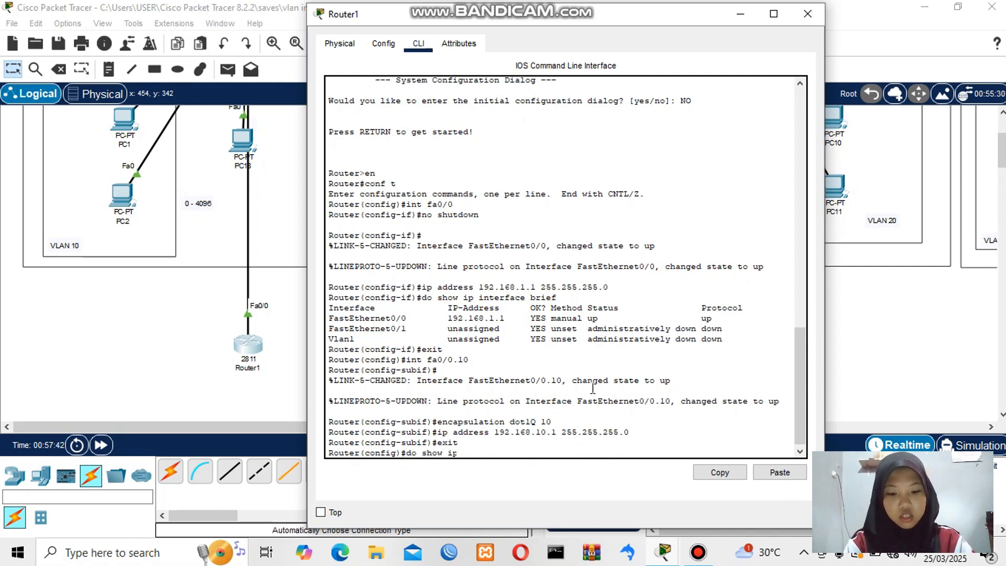
text( interface bri)
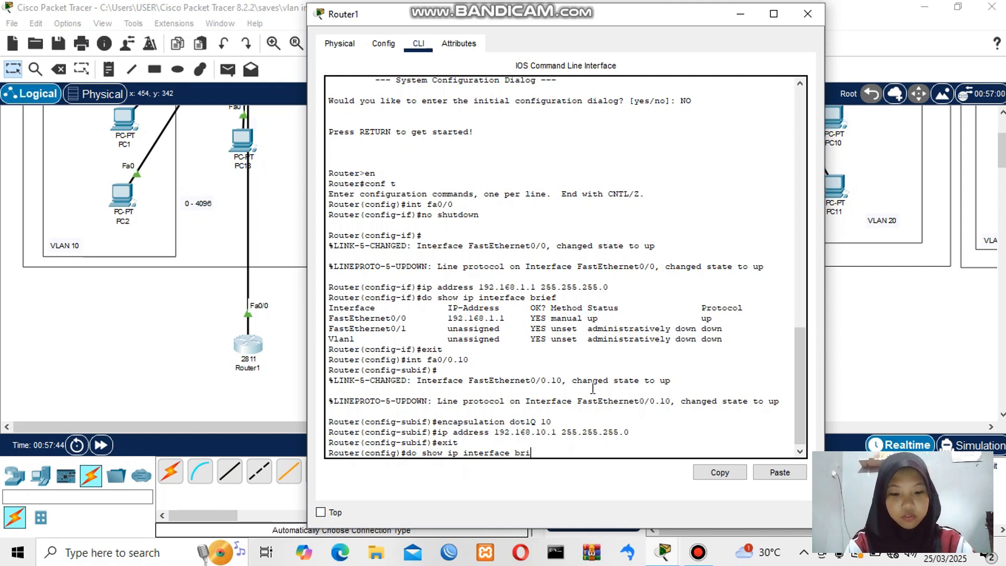
text(ef)
key(Return)
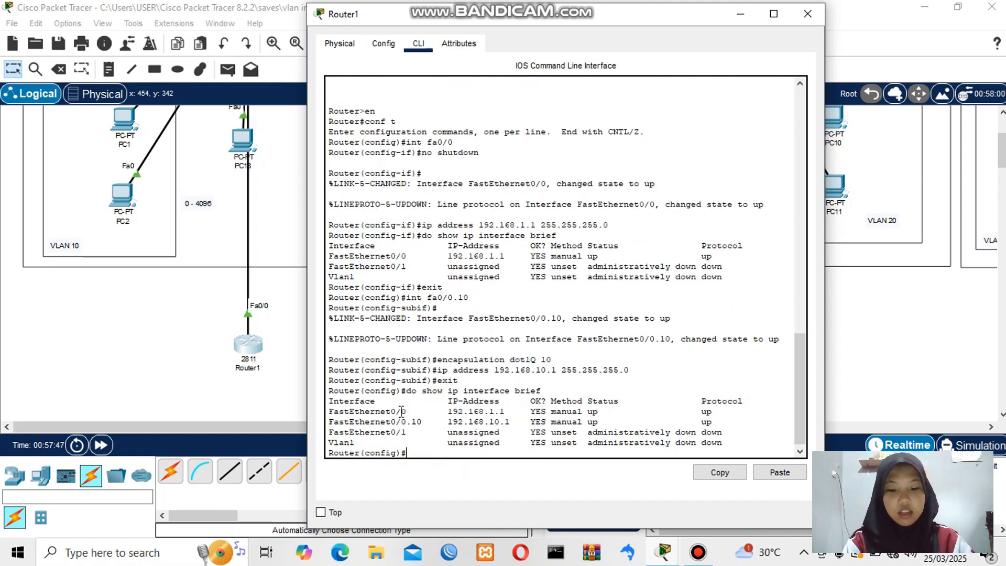
drag(328, 423, 435, 423)
drag(510, 422, 448, 423)
drag(588, 421, 631, 421)
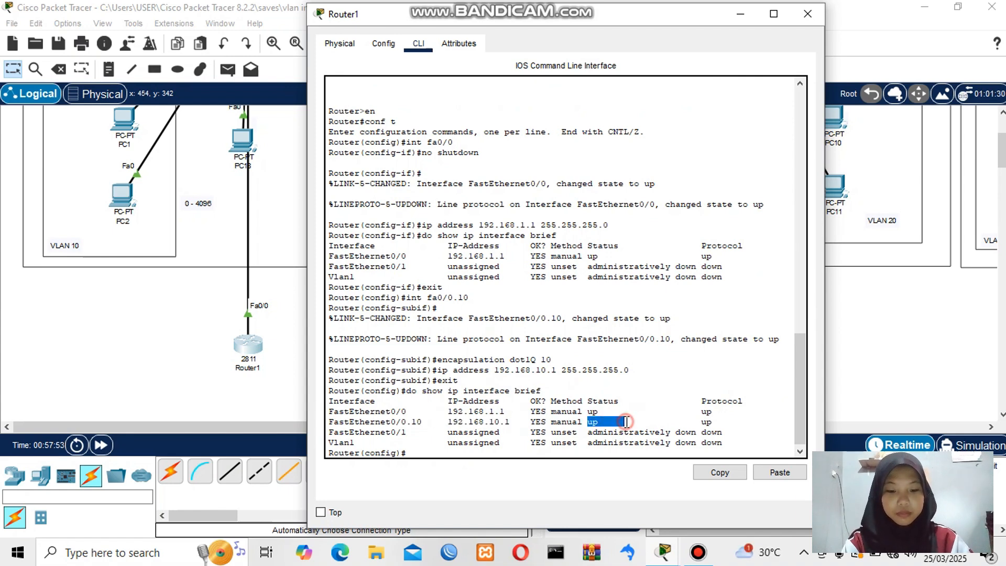
click(624, 422)
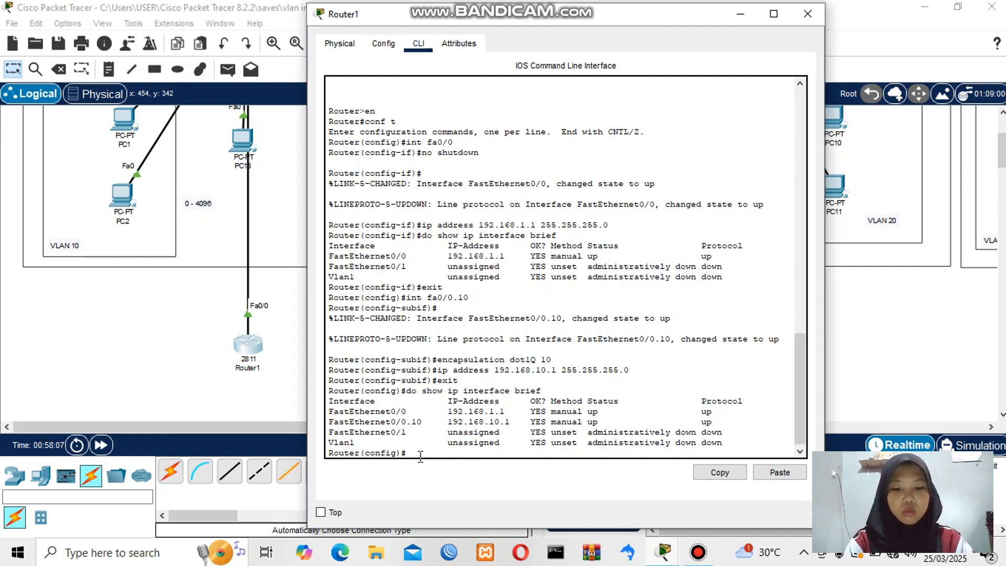
- Create subinterface fa0/0.20 and set its encapsulation to dot1Q with VLAN ID 20
text(i)
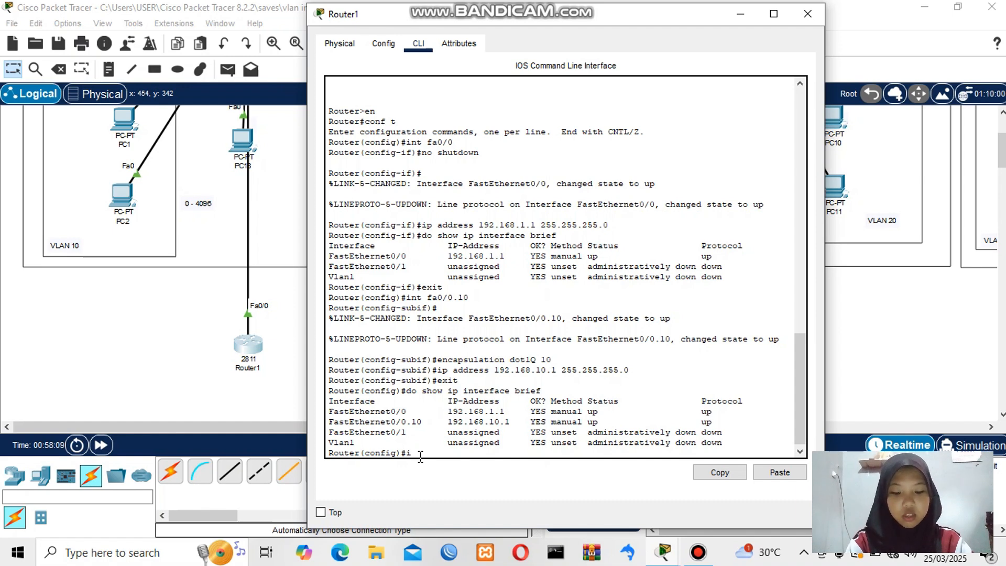
text(nt fa)
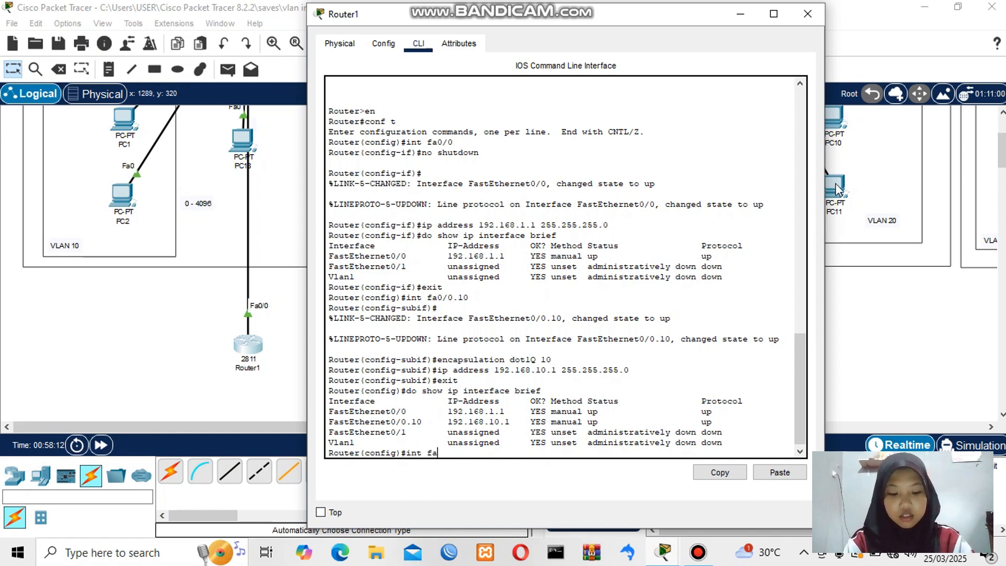
text(0/0.20)
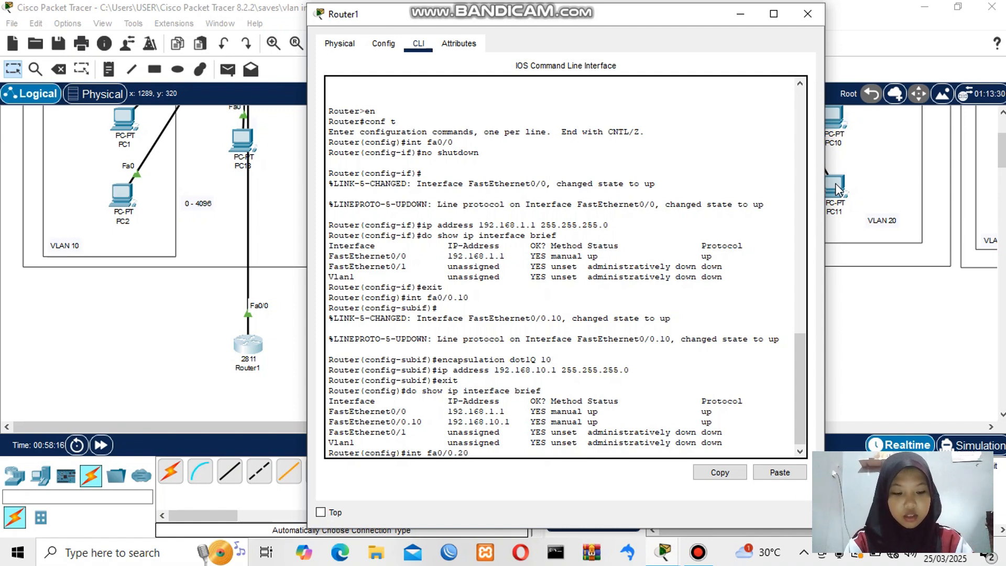
key(Return)
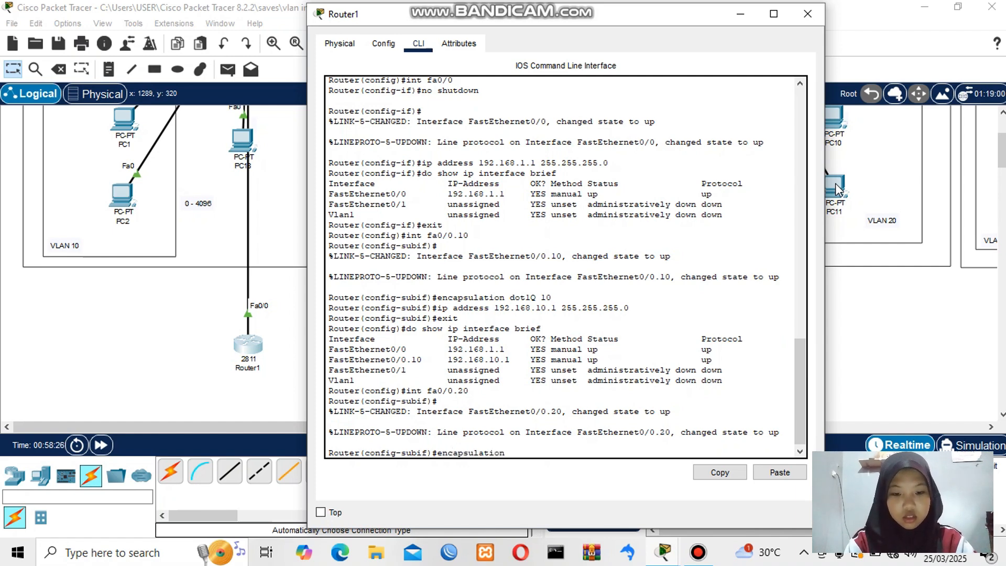
text(encapsulation dot1Q)
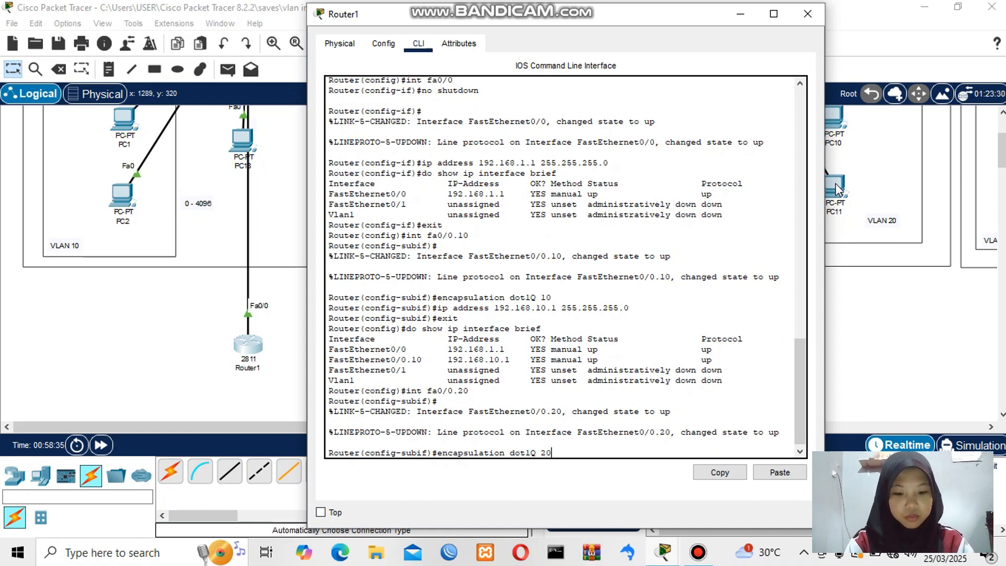
text( 20)
key(Return)
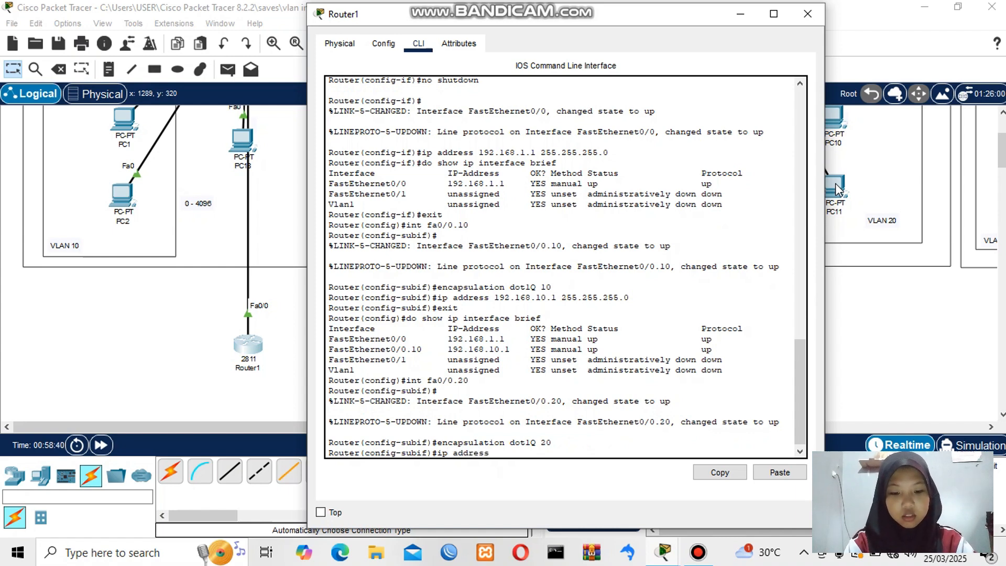
- Assign IP address 192.168.20.1 with subnet mask 255.255.255.0 to the fa0/0.20 subinterface and exit its configuration
text(ip address 192.168.20.1)
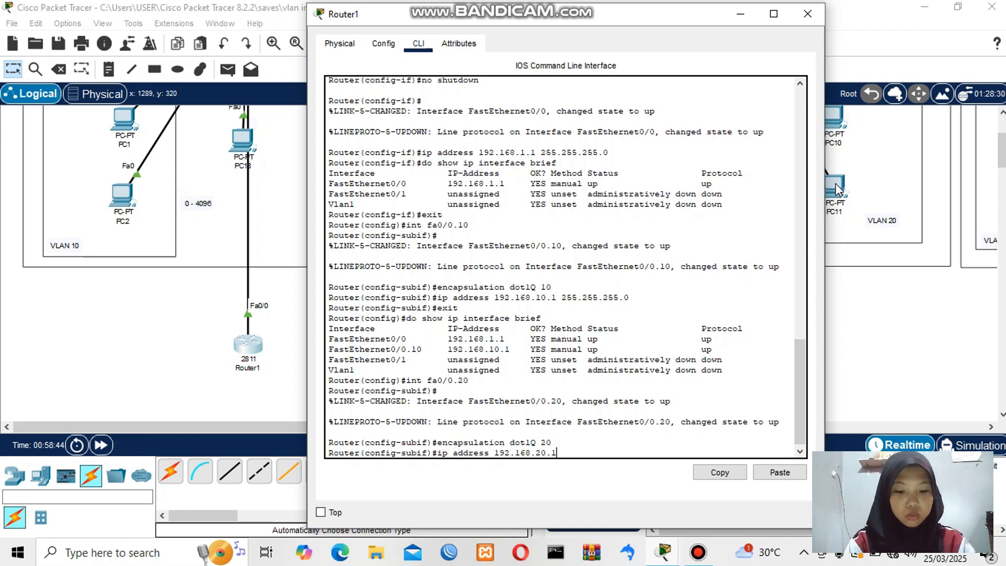
text( 255.255)
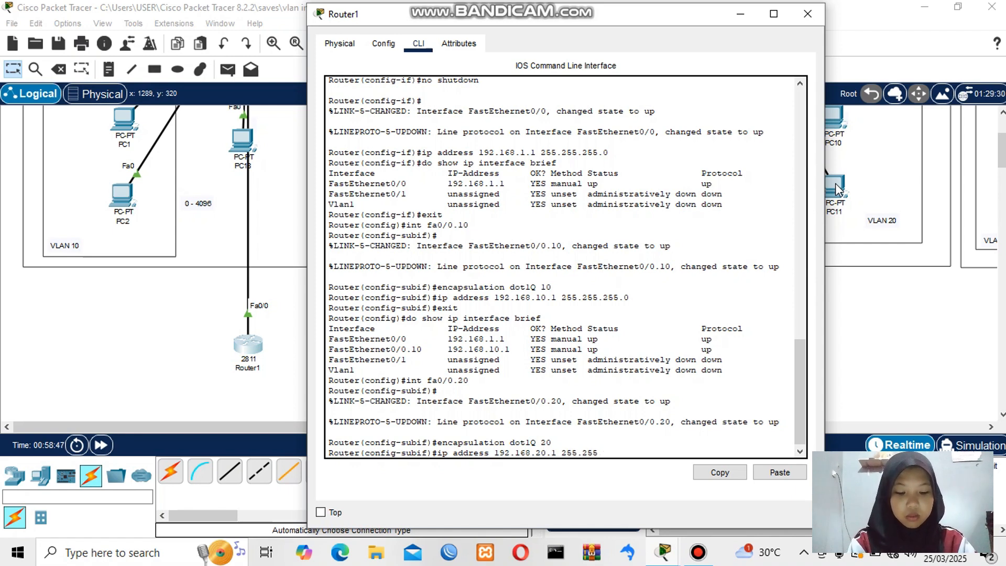
text(.255.0)
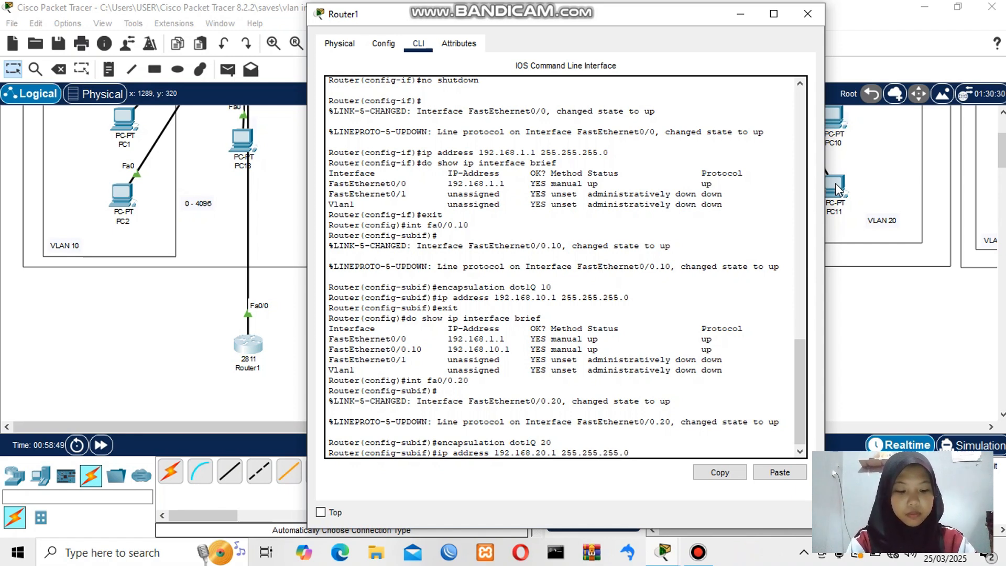
key(Return)
text(er(config-subif)#e)
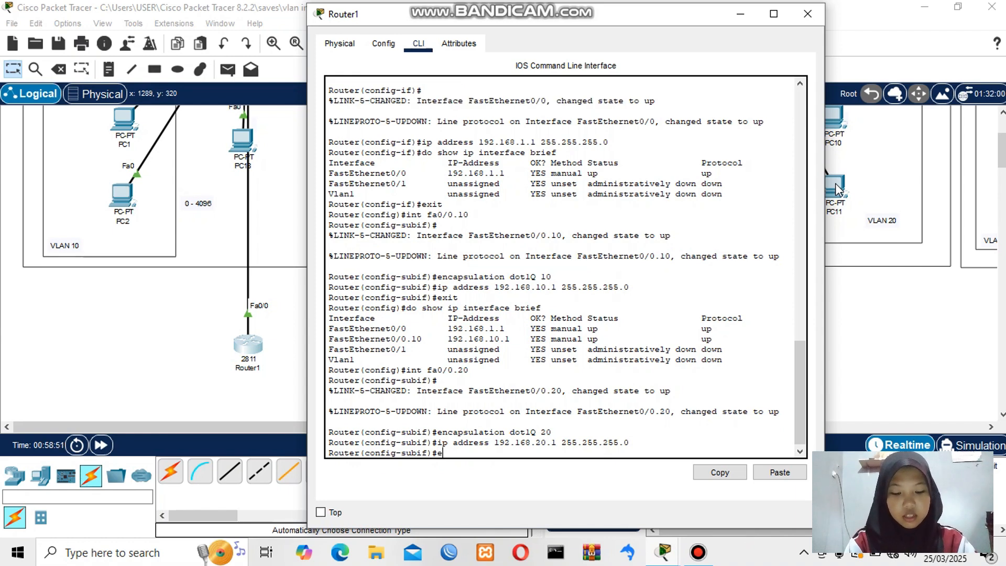
text(xit)
key(Return)
- Review the addresses and status of fa0/0, fa0/0.10 and fa0/0.20 with do show ip interface brief, and close the router's window
key(Up)
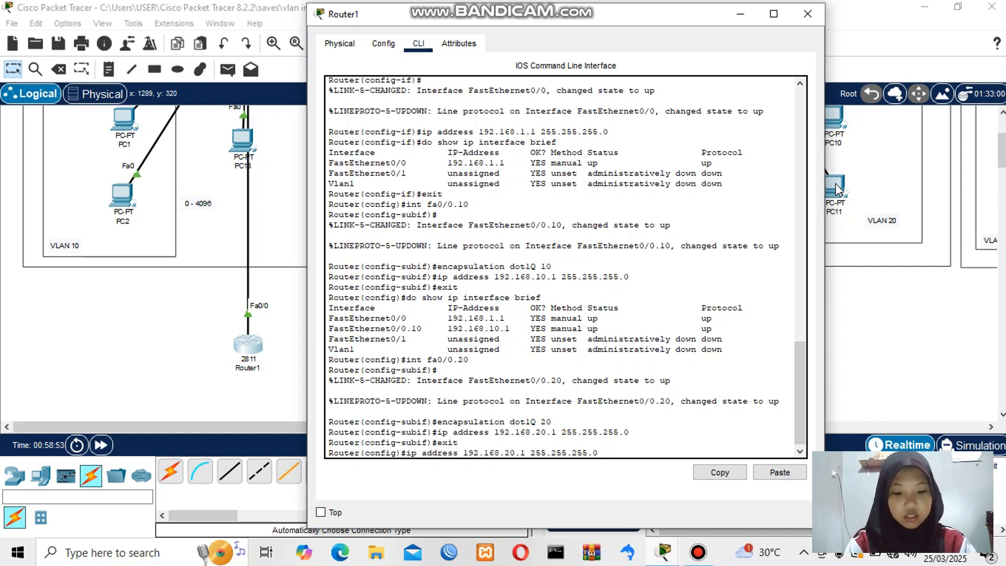
key(Up)
key(Up)
key(Up)
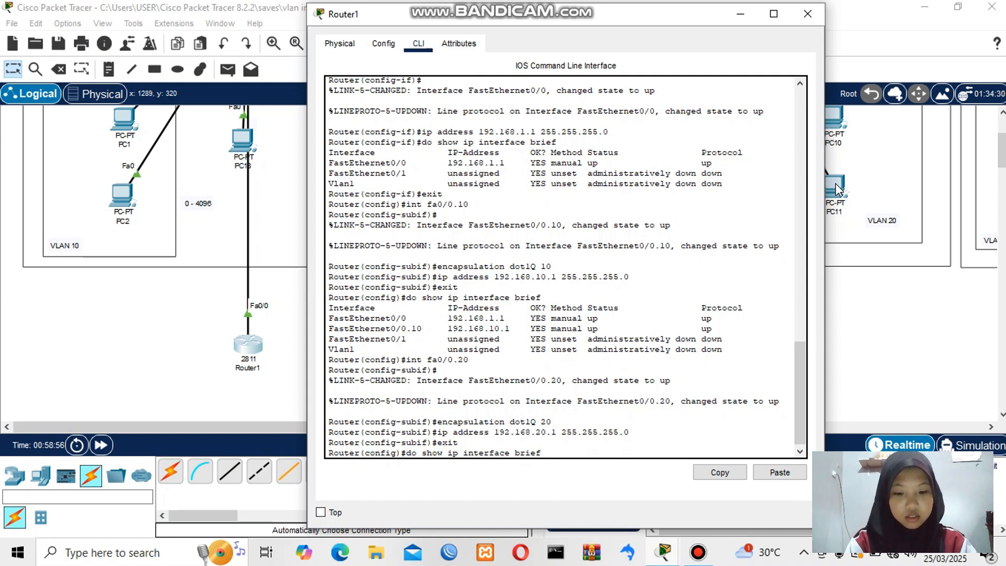
key(Return)
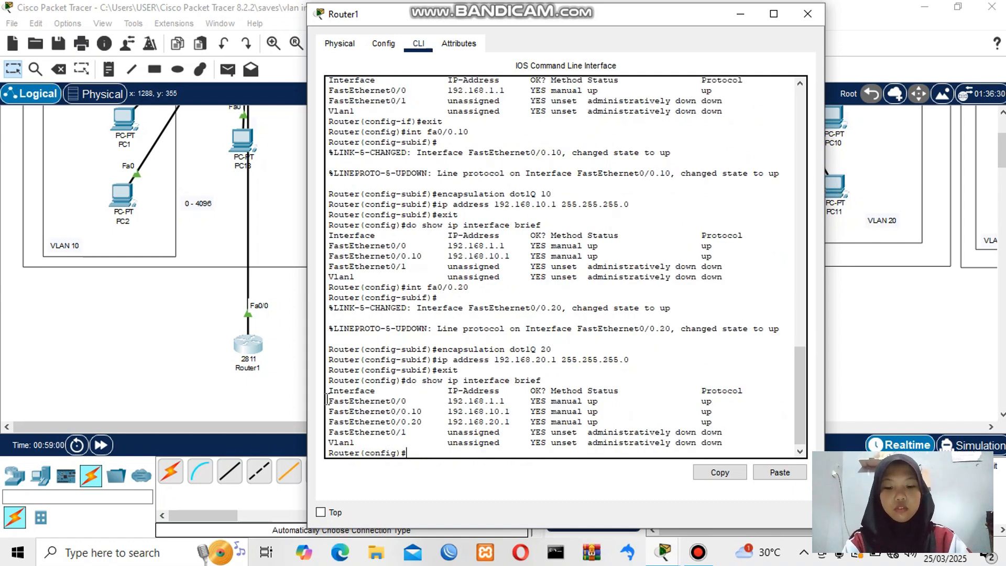
drag(327, 400, 779, 427)
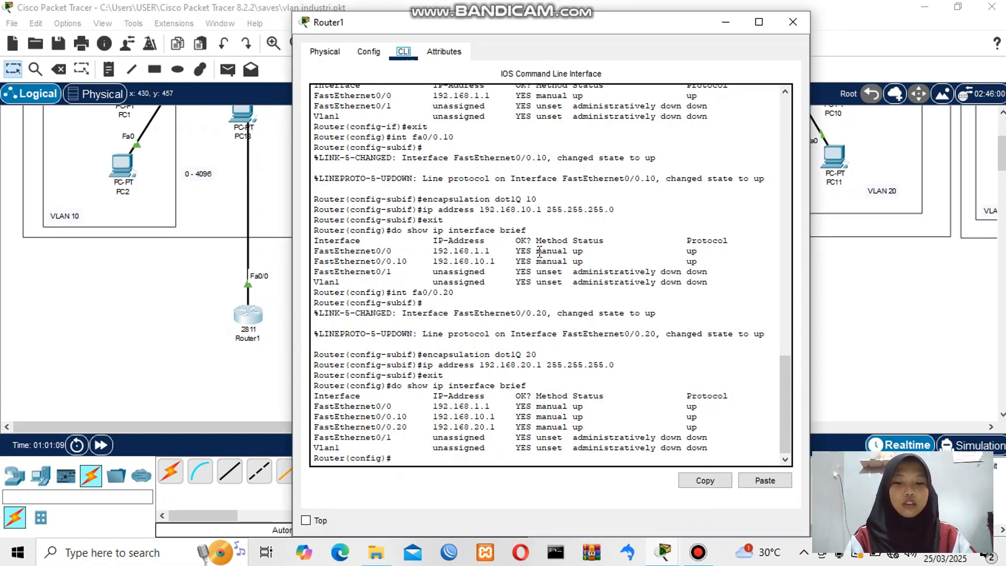
click(793, 22)
- Set PC0's default gateway to 192.168.10.1 in its static IP configuration
scroll(330, 252, up, 3)
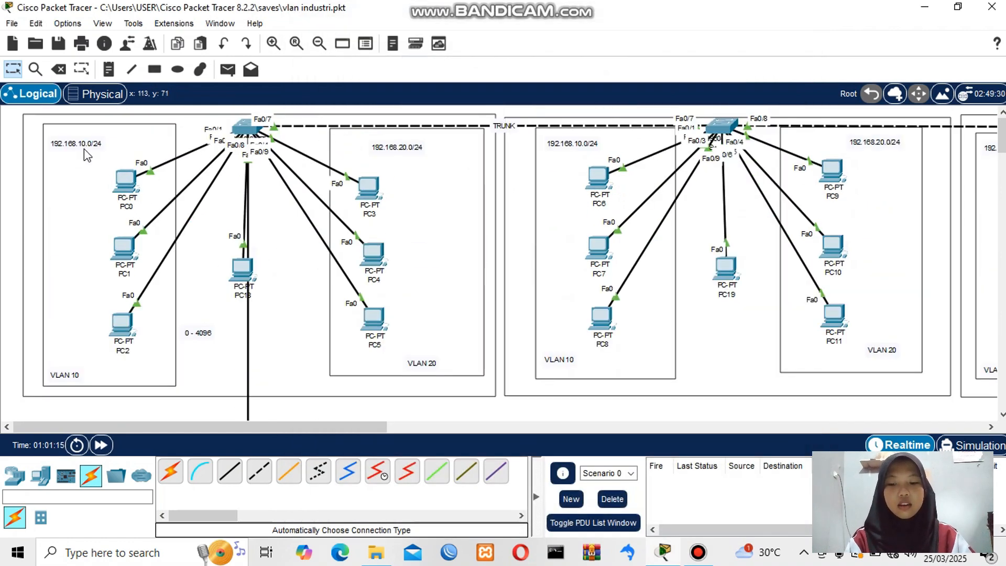
click(126, 181)
click(356, 147)
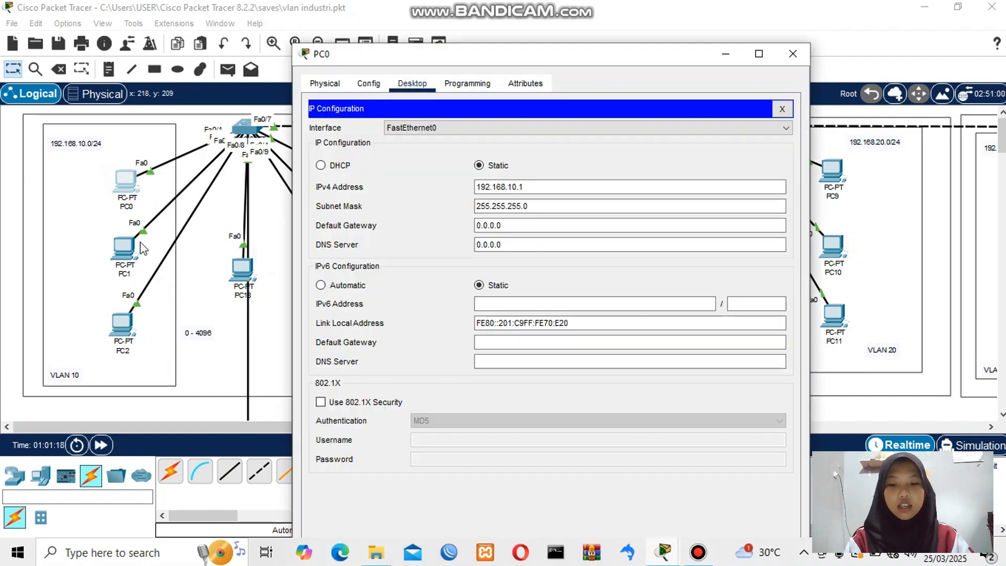
drag(436, 50, 574, 33)
scroll(212, 262, up, 3)
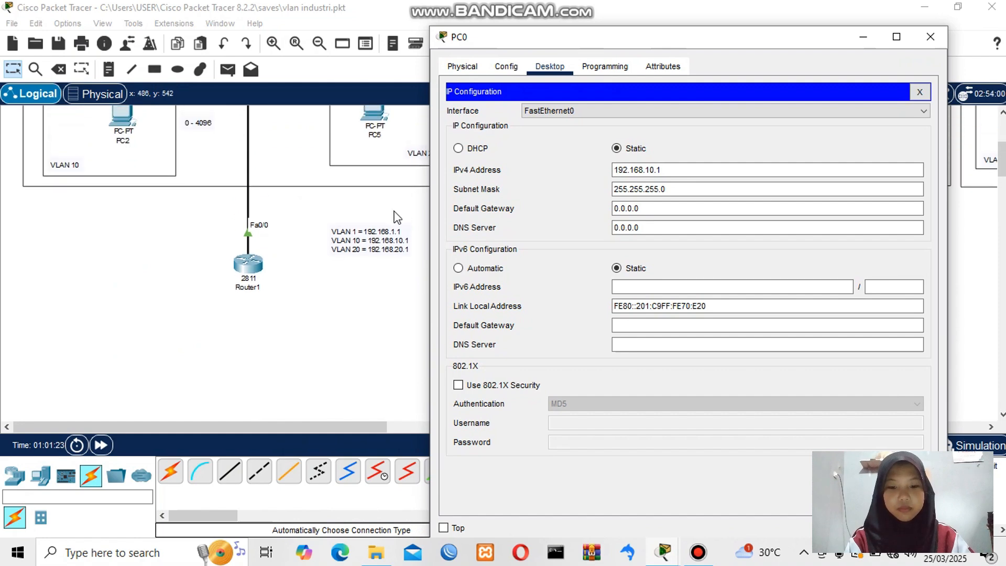
drag(650, 209, 576, 203)
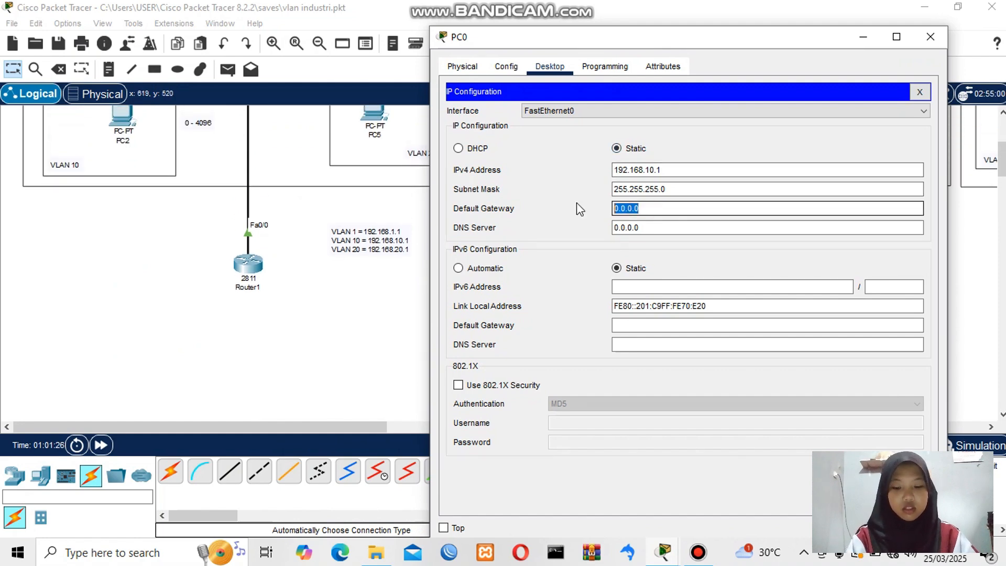
text(192.168.10.1)
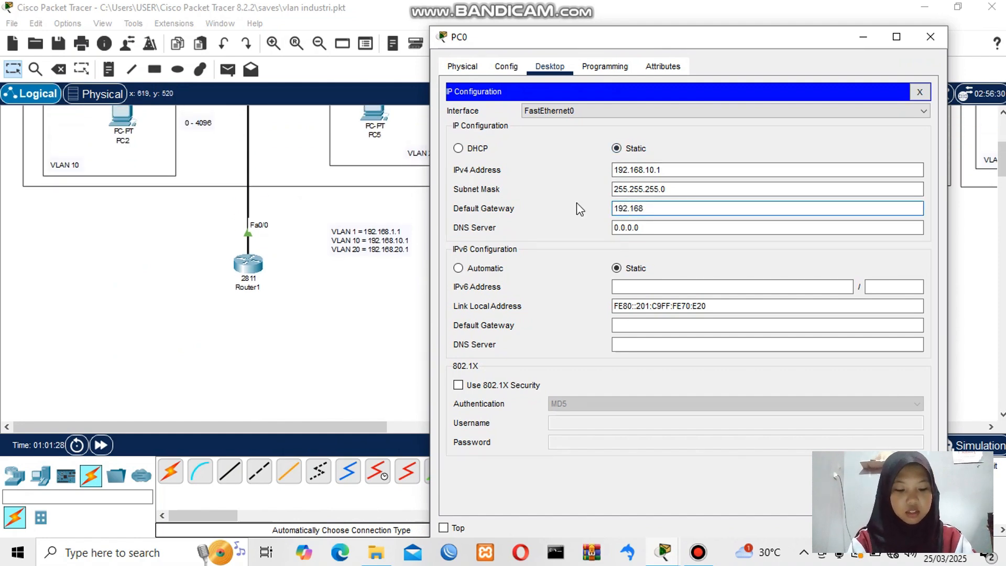
- Set PC0's IPv4 address to 192.168.10.20, copy its default gateway address, and close the PC0 window
click(672, 170)
key(BackSpace)
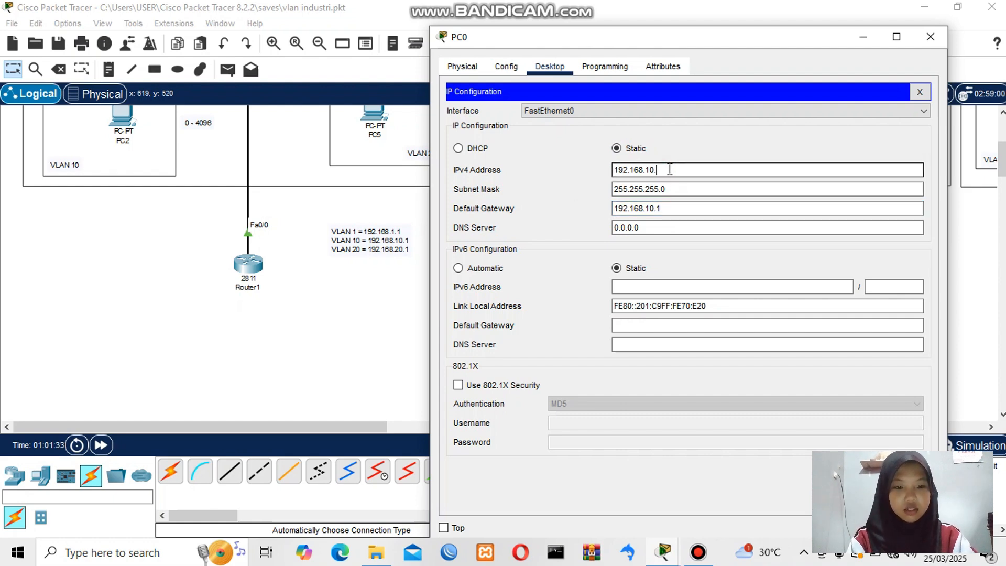
text(20)
click(672, 210)
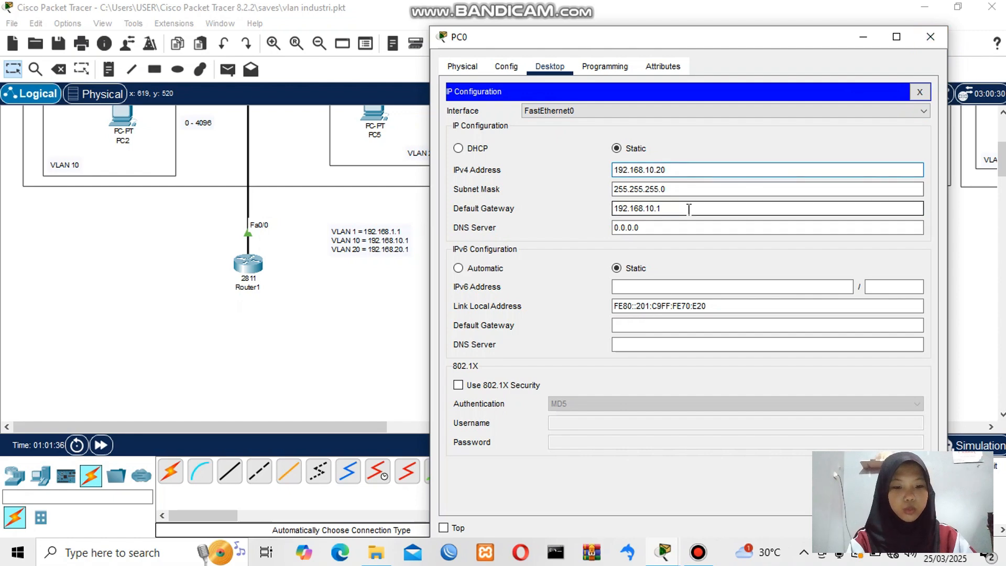
double_click(672, 210)
key(ctrl+c)
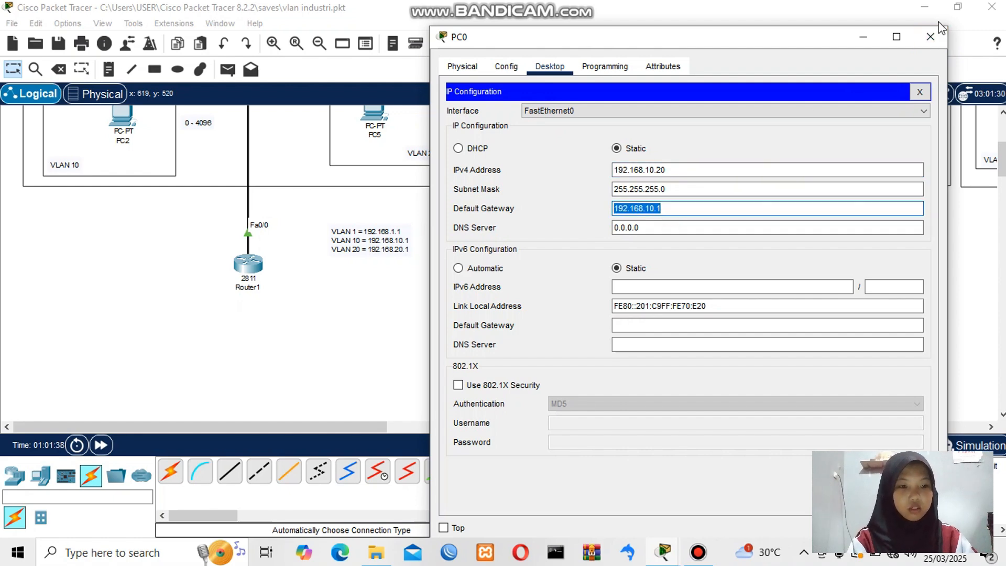
click(931, 38)
- Set PC1's default gateway to the copied 192.168.10.1 in its static IP configuration and close its window
scroll(382, 259, up, 4)
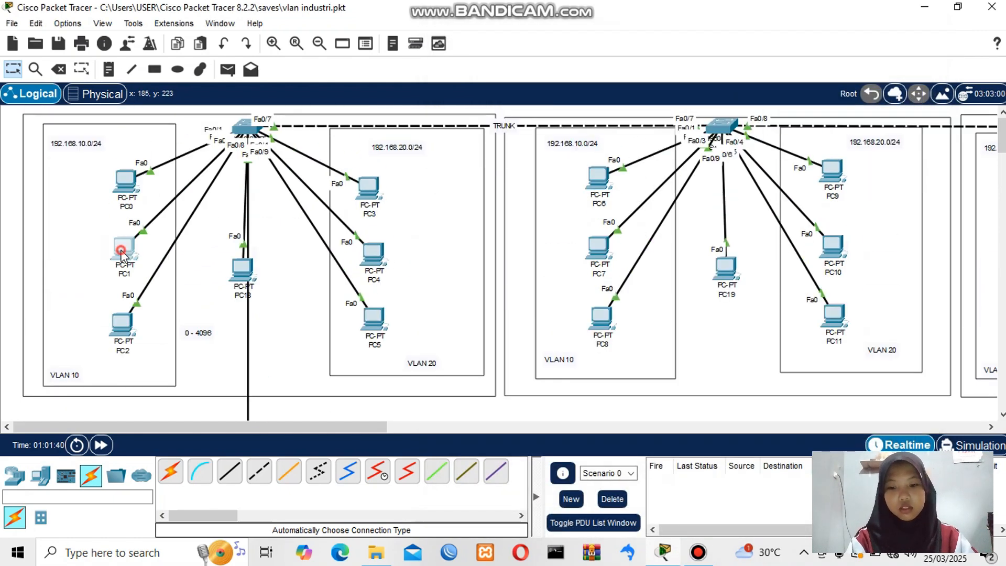
click(124, 248)
click(412, 51)
click(348, 108)
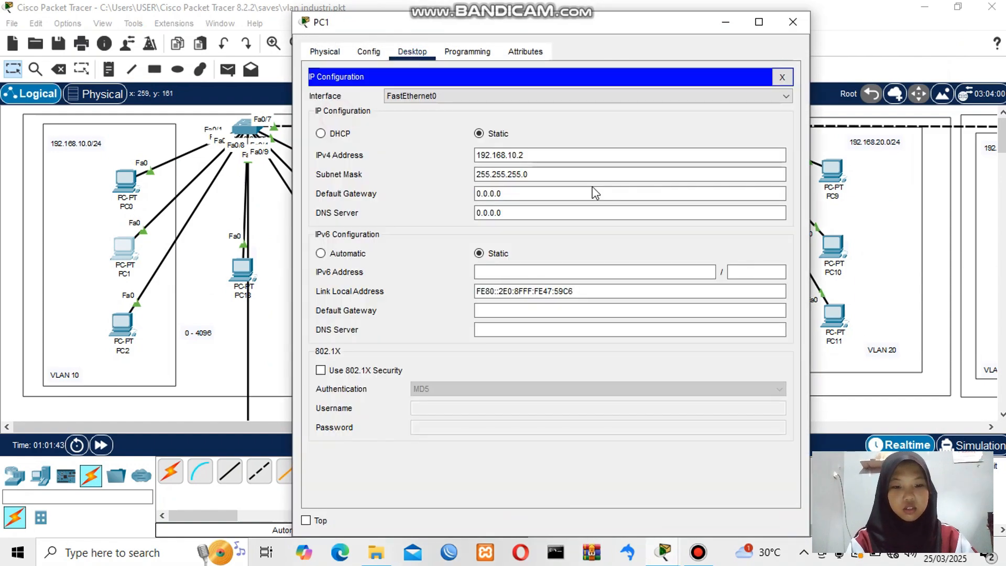
click(511, 194)
key(ctrl+v)
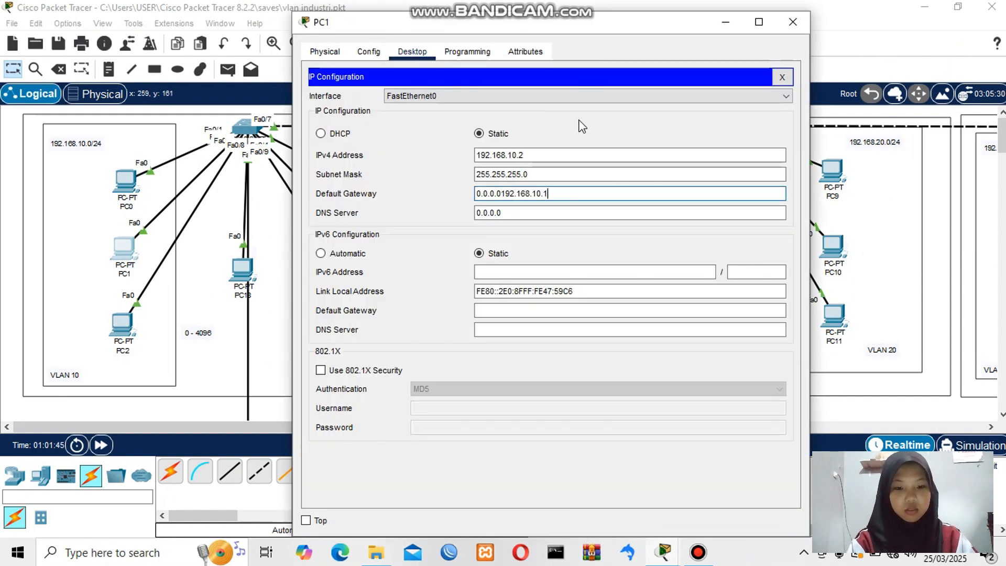
key(ctrl+a)
key(ctrl+v)
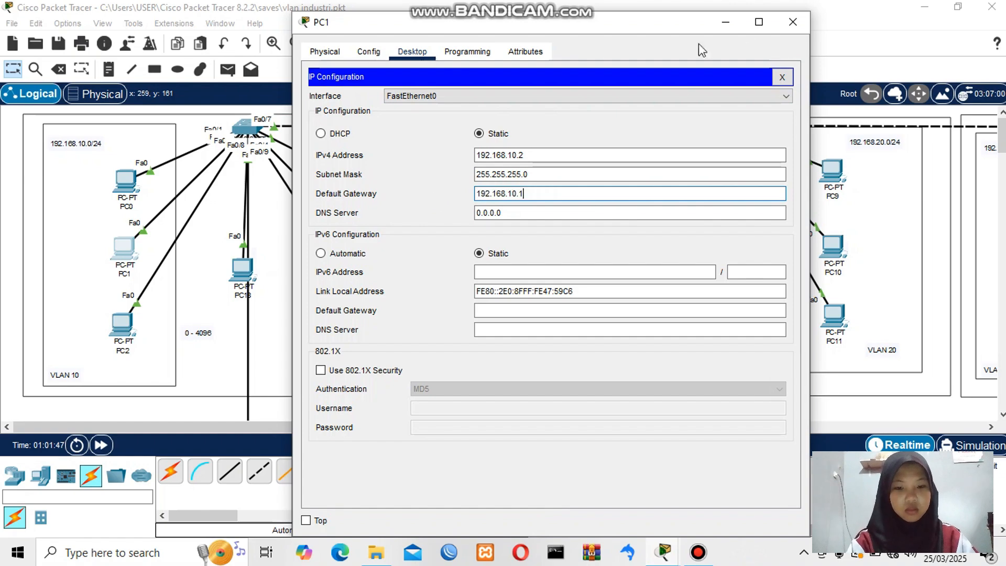
click(789, 31)
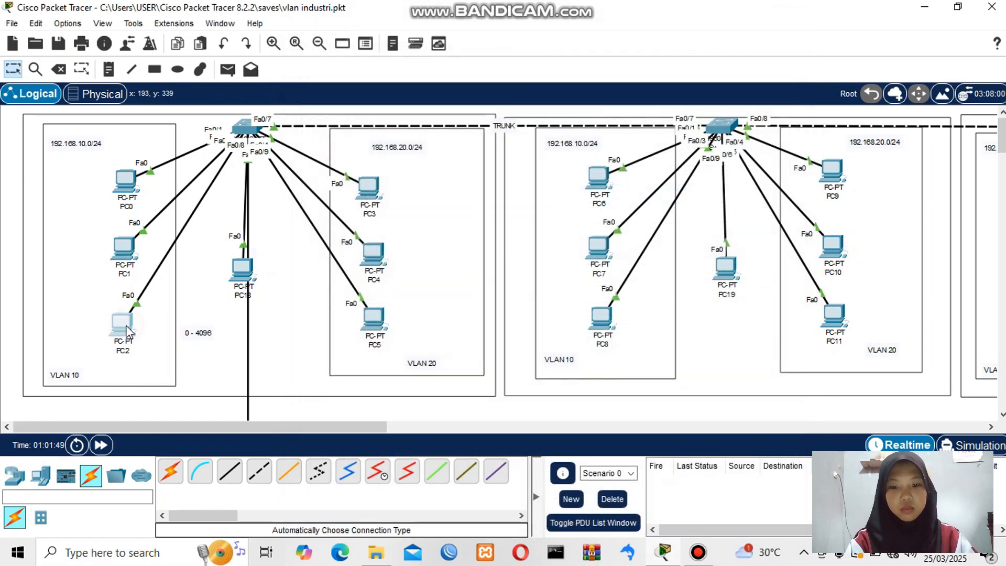
- Replace PC2's default gateway with the copied 192.168.10.1 and close its window
click(122, 326)
click(412, 51)
click(365, 98)
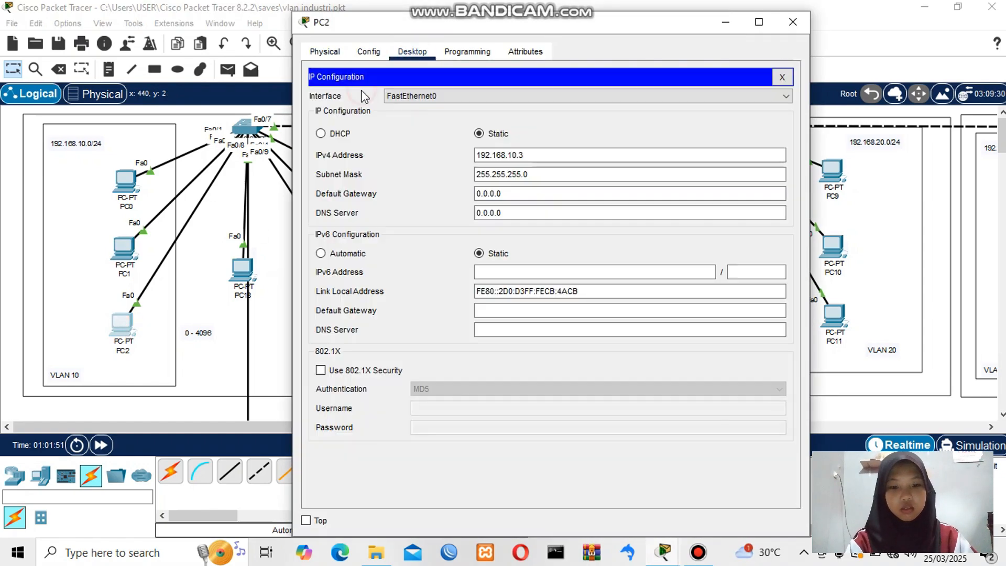
click(513, 193)
key(ctrl+a)
key(ctrl+v)
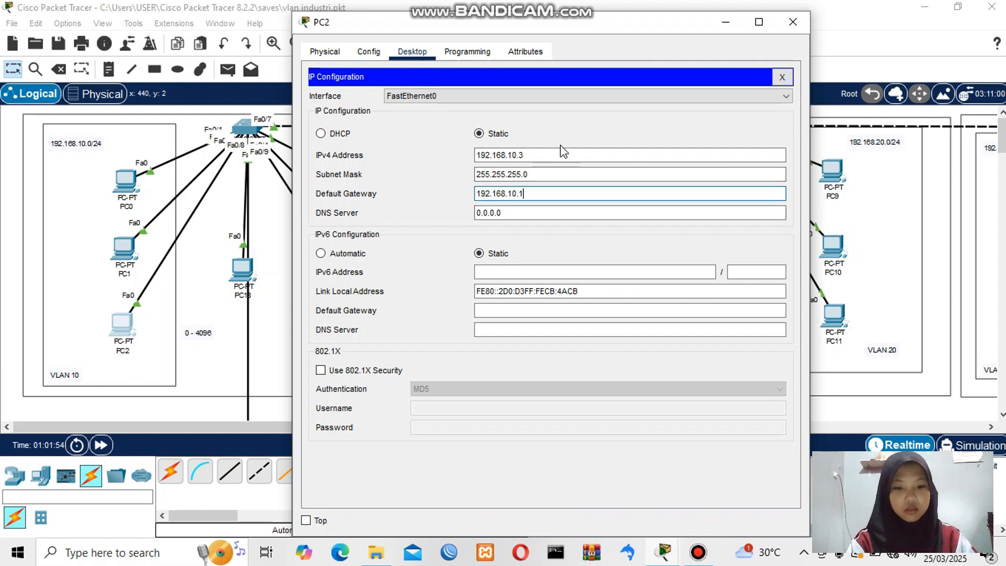
click(793, 21)
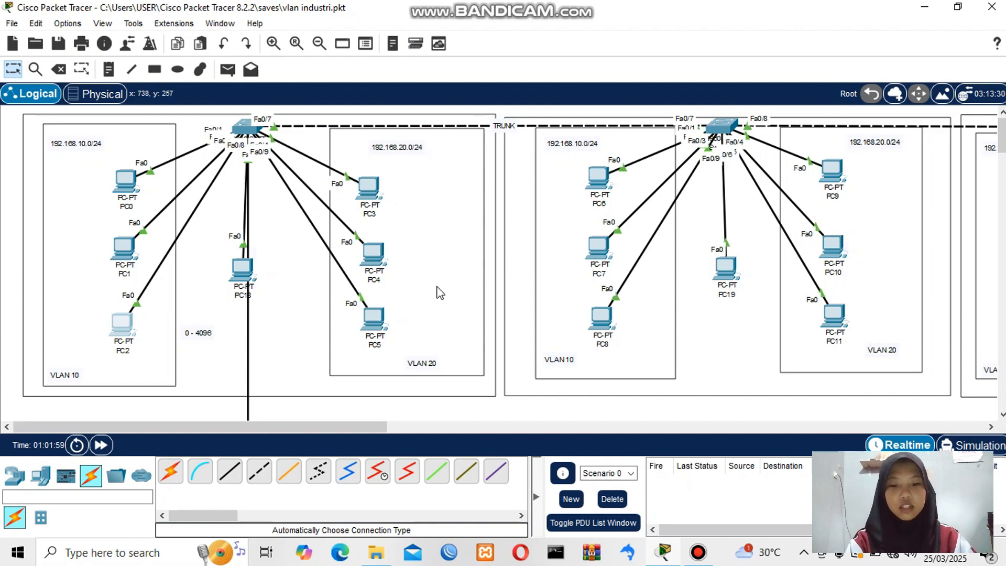
- Check the VLAN gateway notes beside the router and set PC3's default gateway to 192.168.20.1
scroll(398, 301, down, 5)
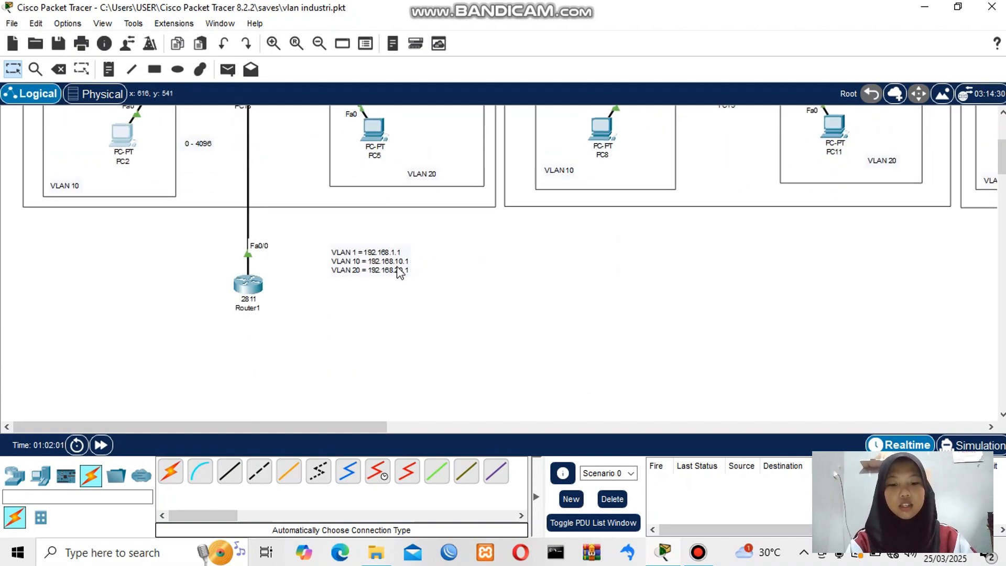
scroll(400, 272, up, 5)
click(371, 190)
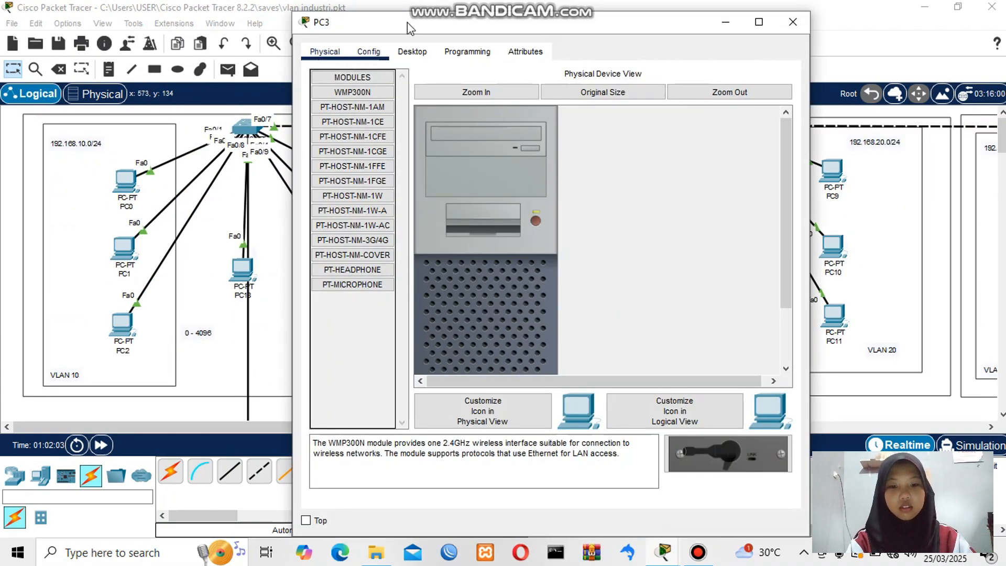
click(413, 53)
click(367, 97)
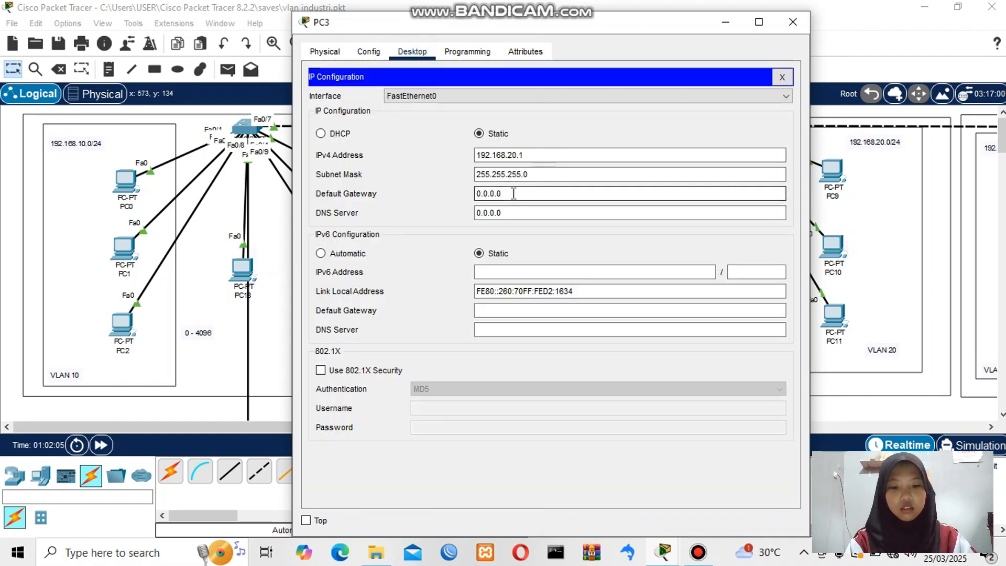
drag(508, 194, 425, 193)
text(192.1)
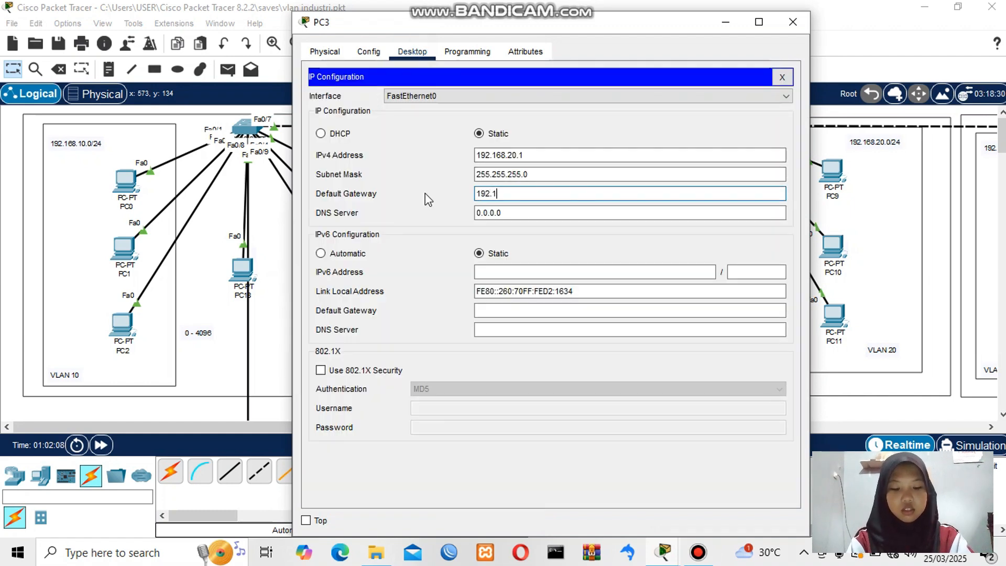
text(68.20.1)
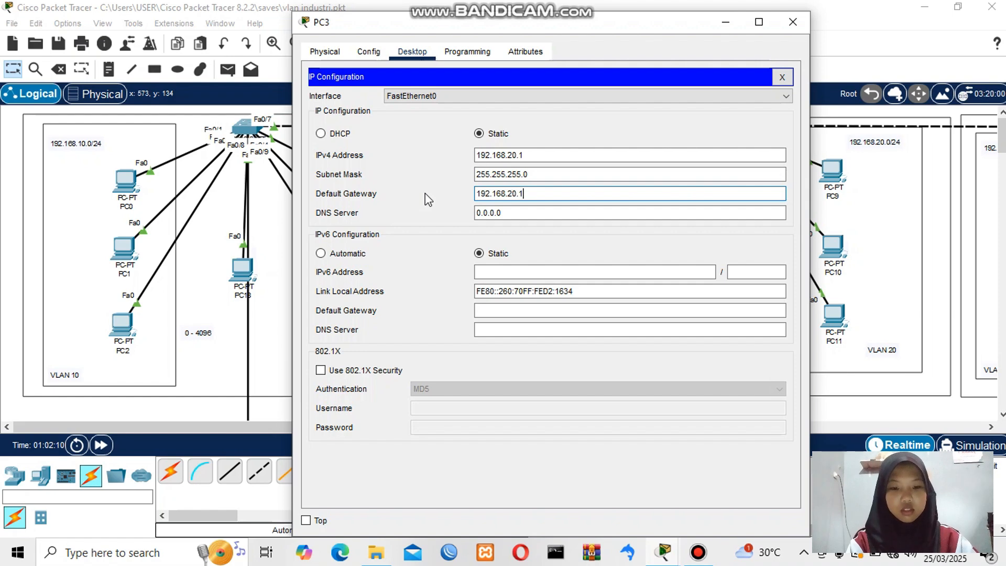
- Set PC3's IPv4 address to 192.168.20.20, copy its default gateway address, and close the PC3 window
click(532, 155)
key(BackSpace)
text(20)
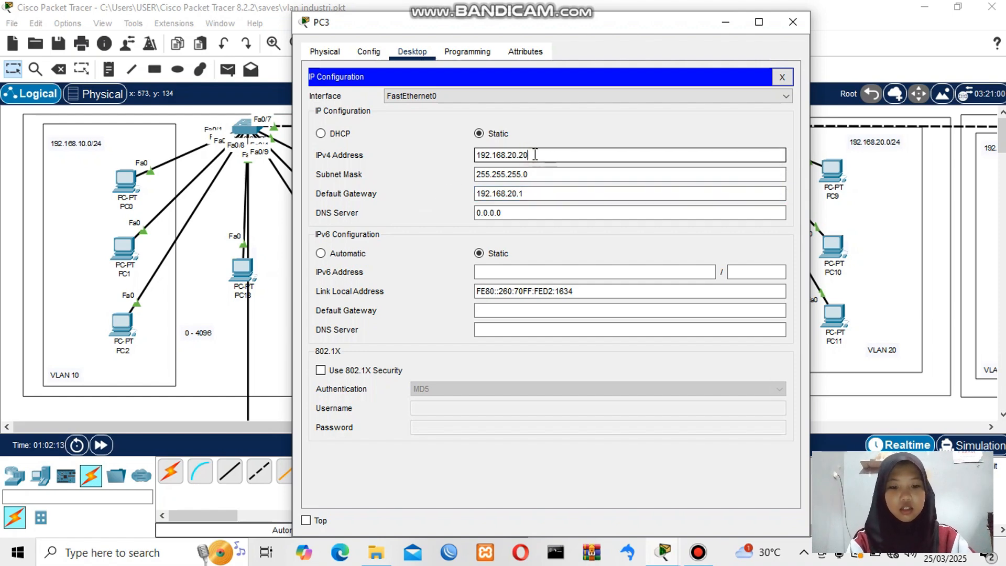
drag(525, 194, 430, 197)
key(ctrl+c)
click(793, 21)
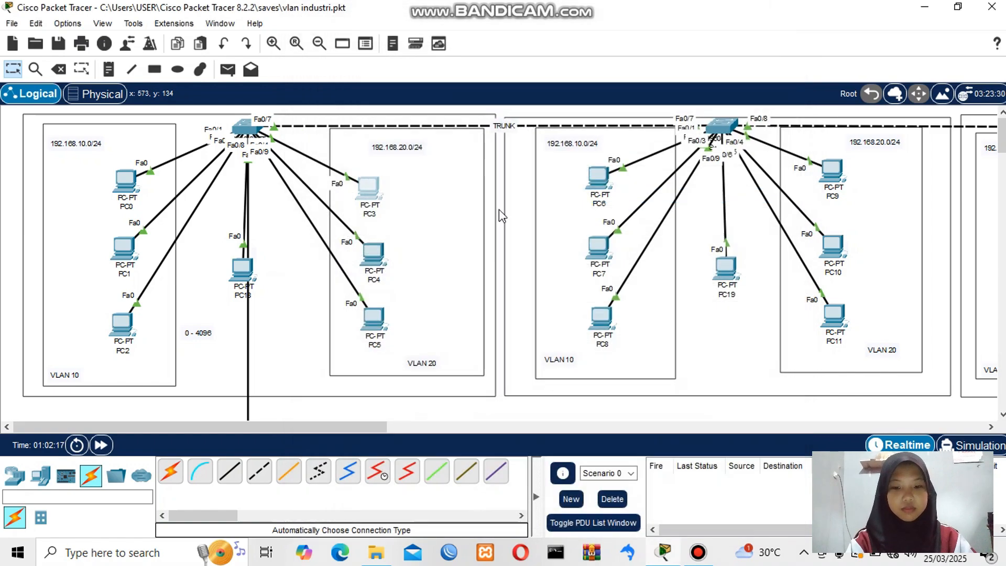
- Set PC4's default gateway to the copied 192.168.20.1 in its static IP configuration and close its window
click(381, 258)
click(413, 52)
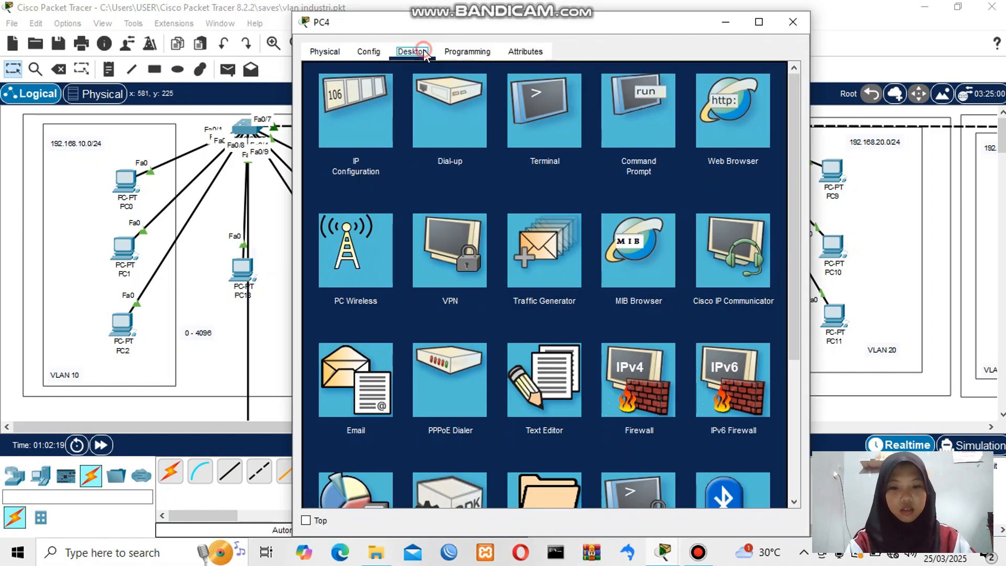
click(350, 124)
drag(512, 194, 376, 194)
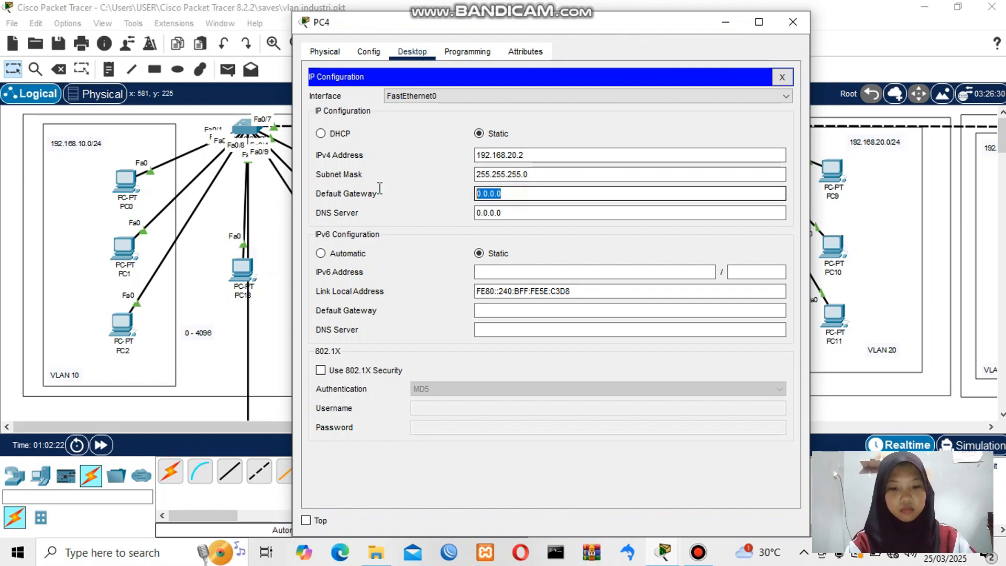
key(ctrl+v)
click(793, 21)
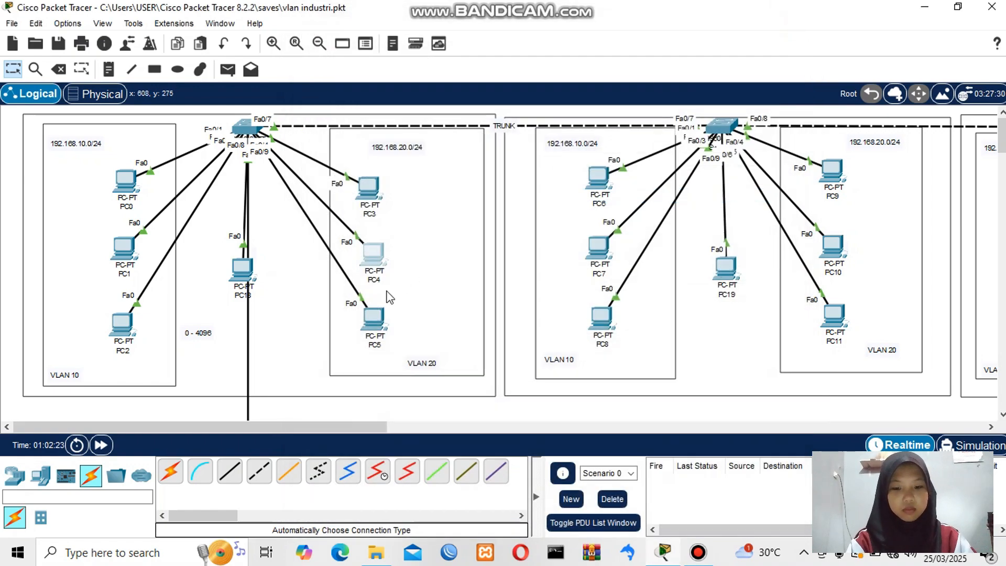
- Replace PC5's default gateway with the copied 192.168.20.1 and close its window
click(370, 321)
click(412, 52)
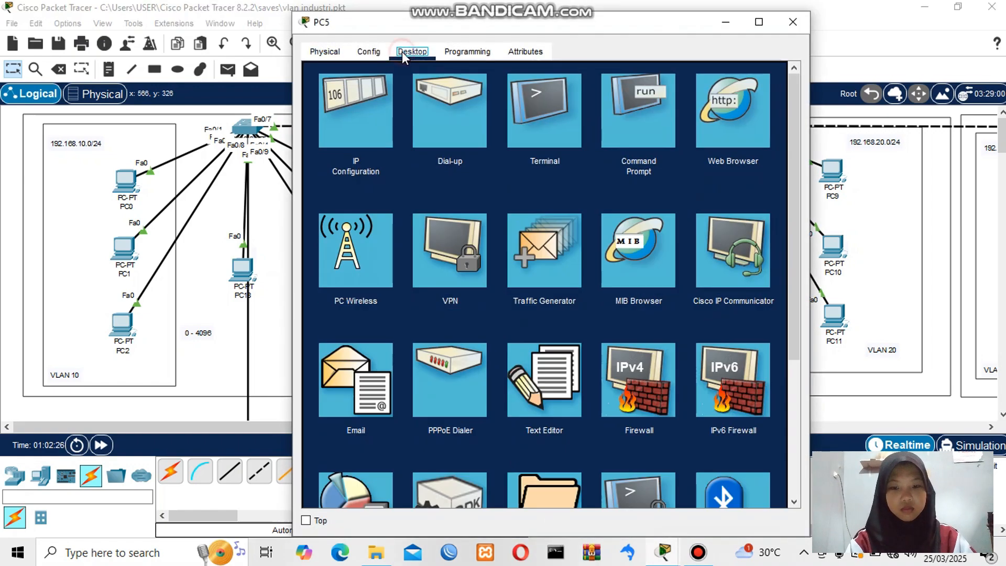
click(335, 104)
drag(511, 193, 431, 192)
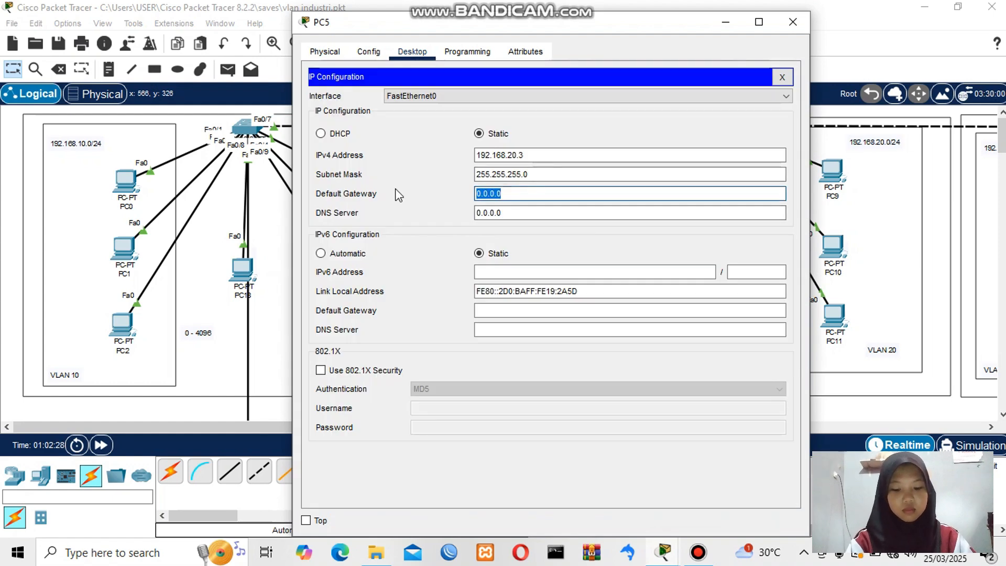
key(ctrl+v)
click(793, 21)
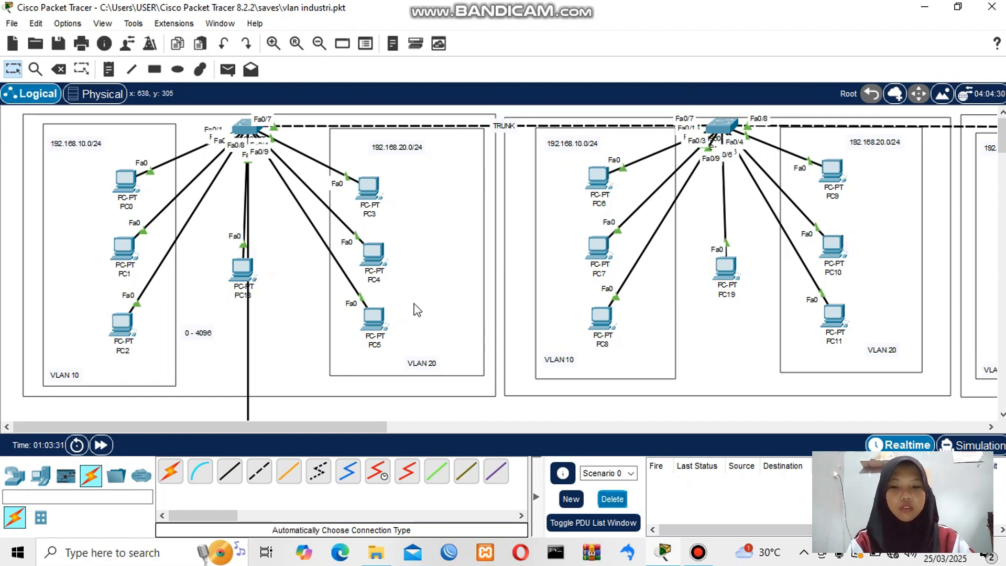
- Review Switch0's port and VLAN summary, open its command line, and enter global configuration mode with en and conf t
mouse_move(241, 128)
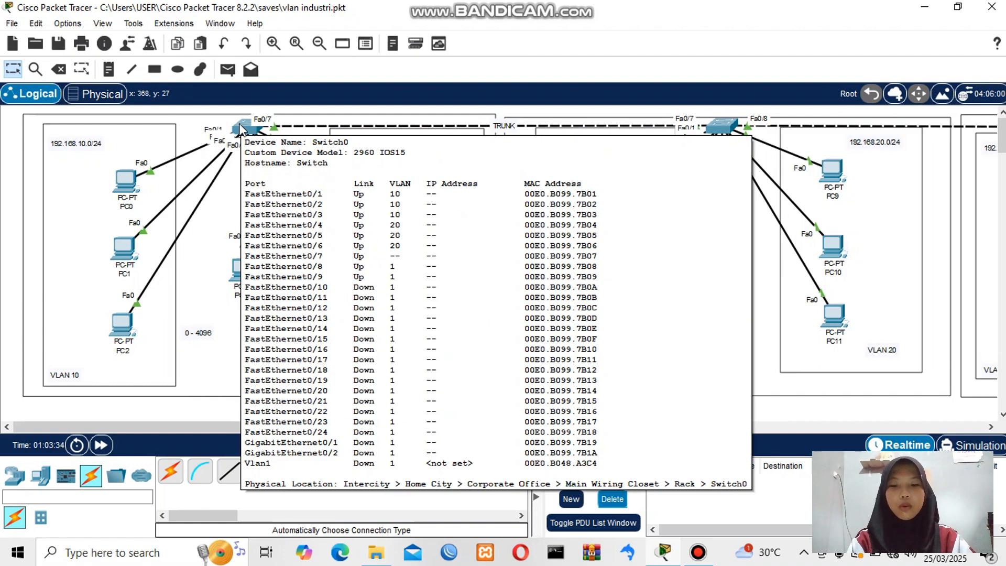
scroll(312, 305, down, 3)
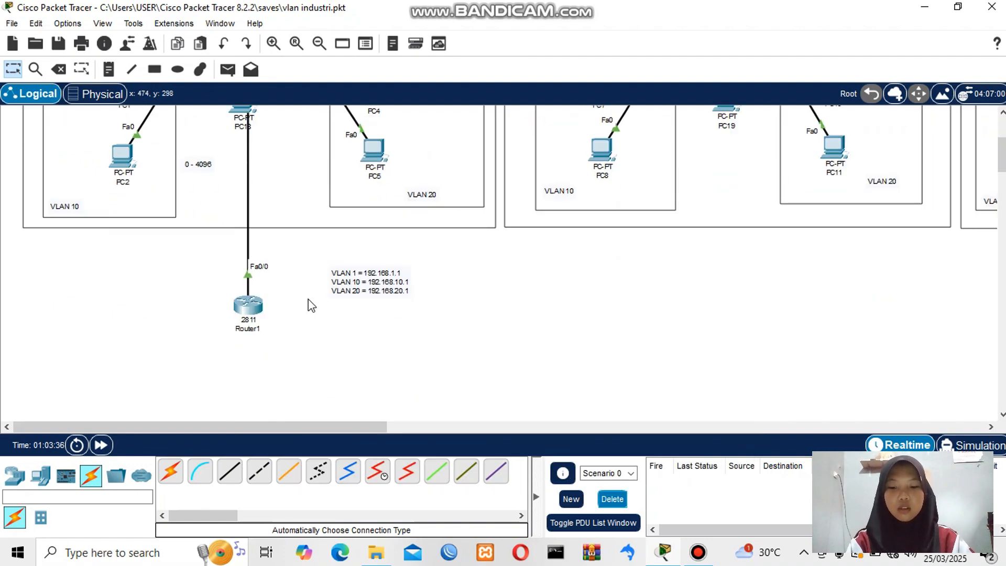
scroll(309, 303, up, 3)
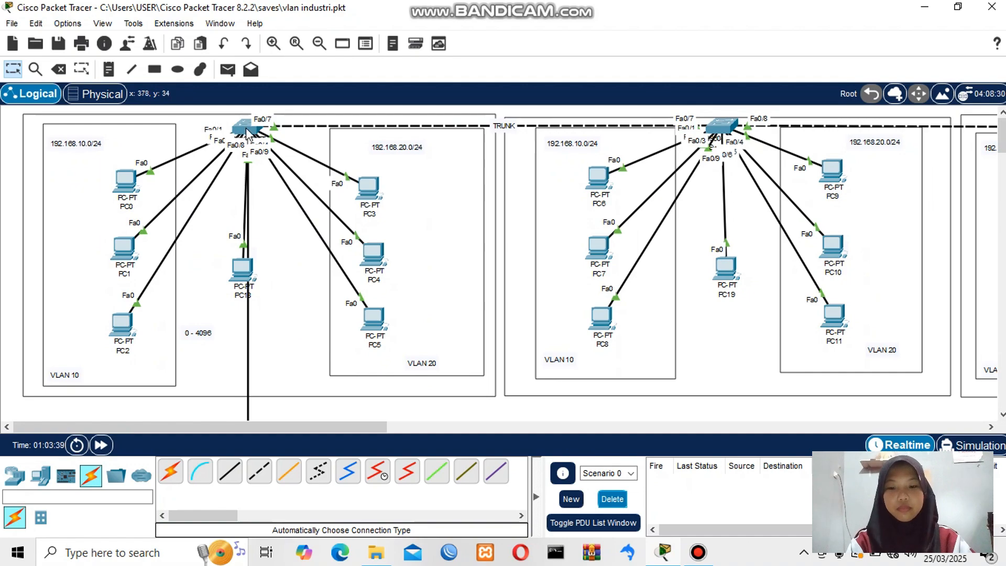
click(246, 130)
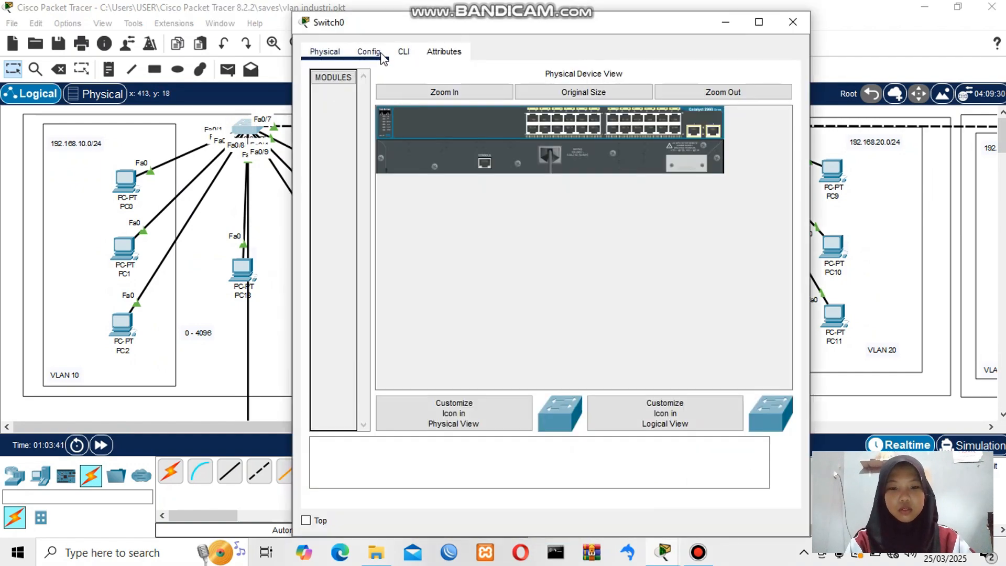
click(403, 53)
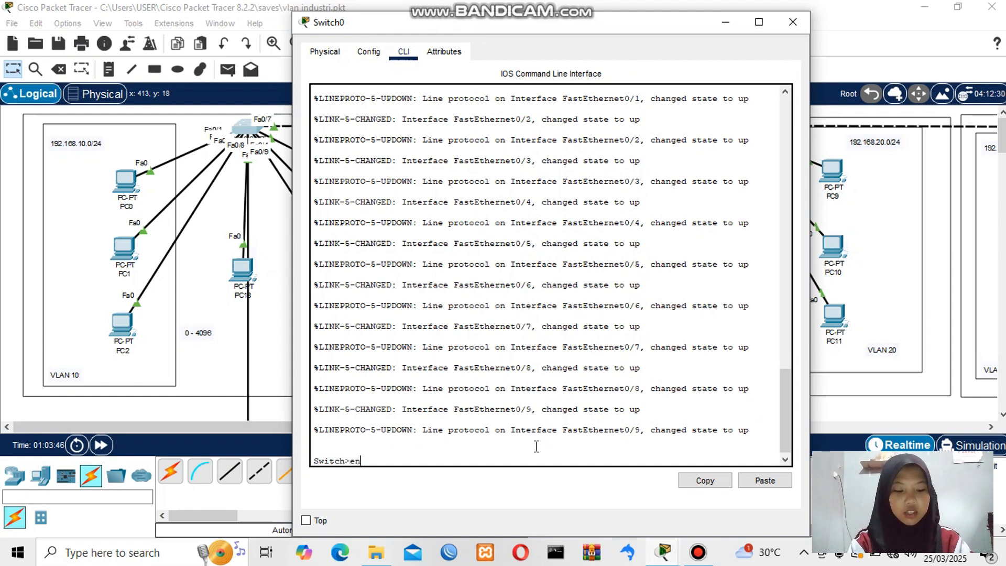
text(en)
key(Return)
text(conf t)
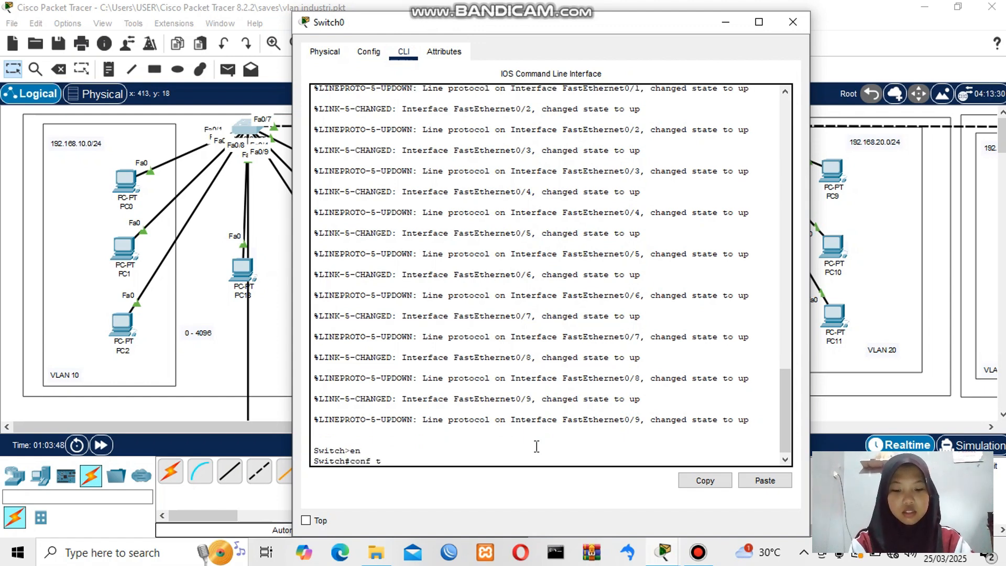
key(Return)
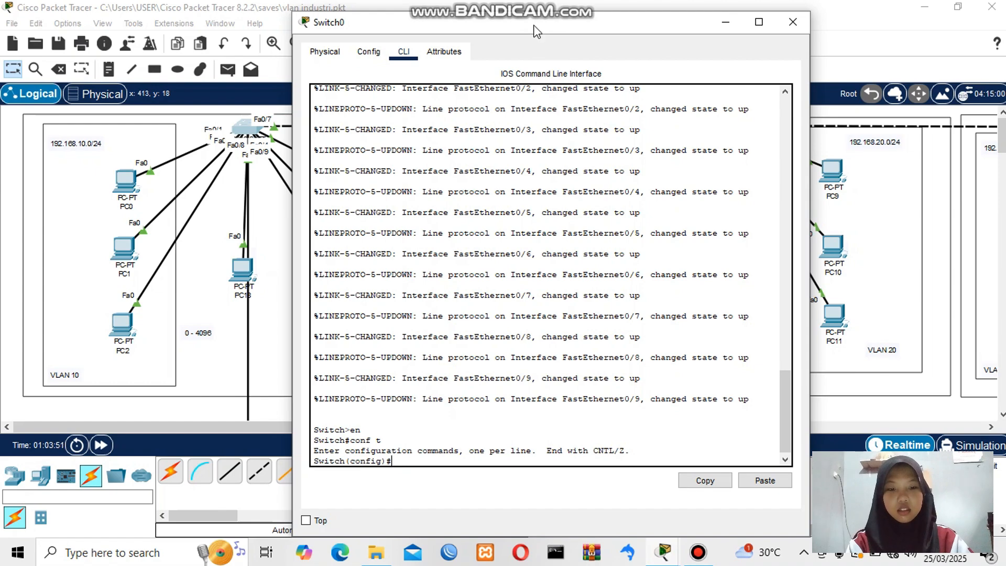
- Move the Switch0 window aside to check the router's link in the topology, and return to the switch's command line
drag(534, 26, 735, 21)
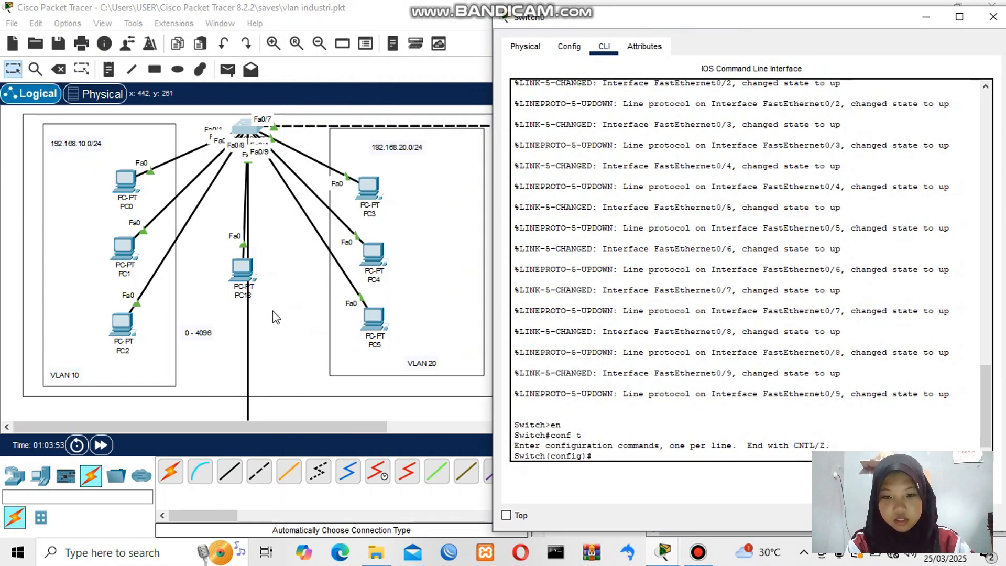
click(271, 249)
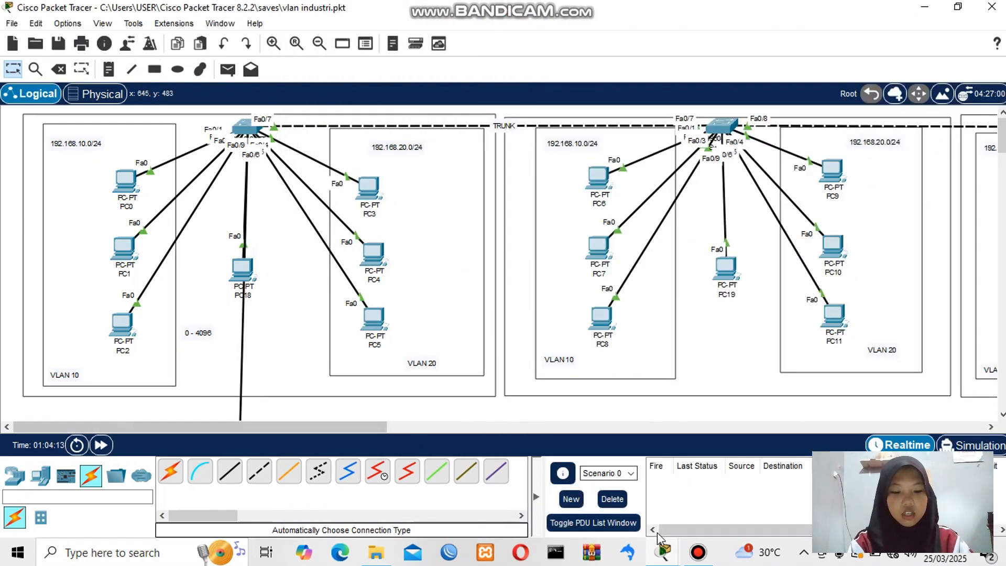
mouse_move(665, 552)
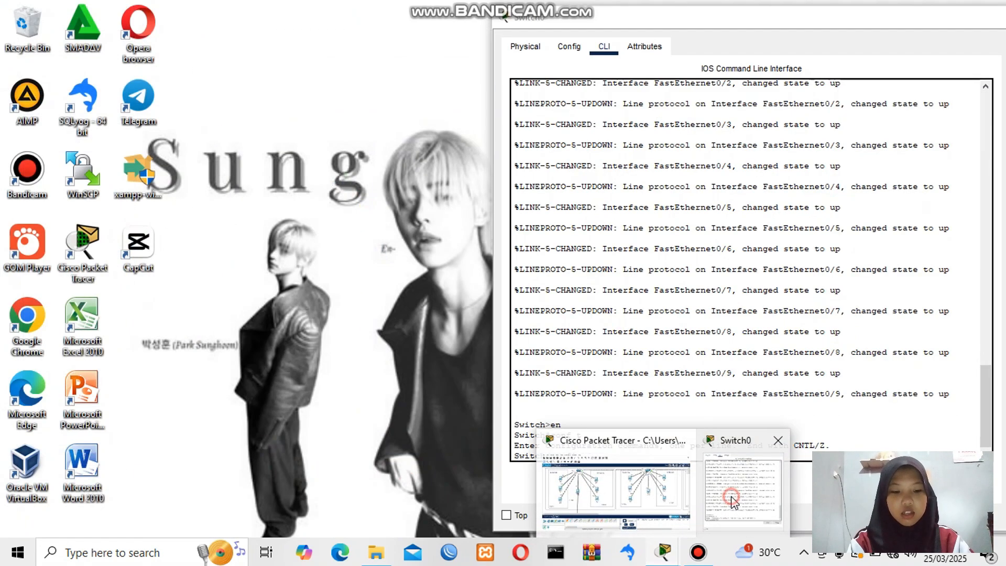
click(718, 495)
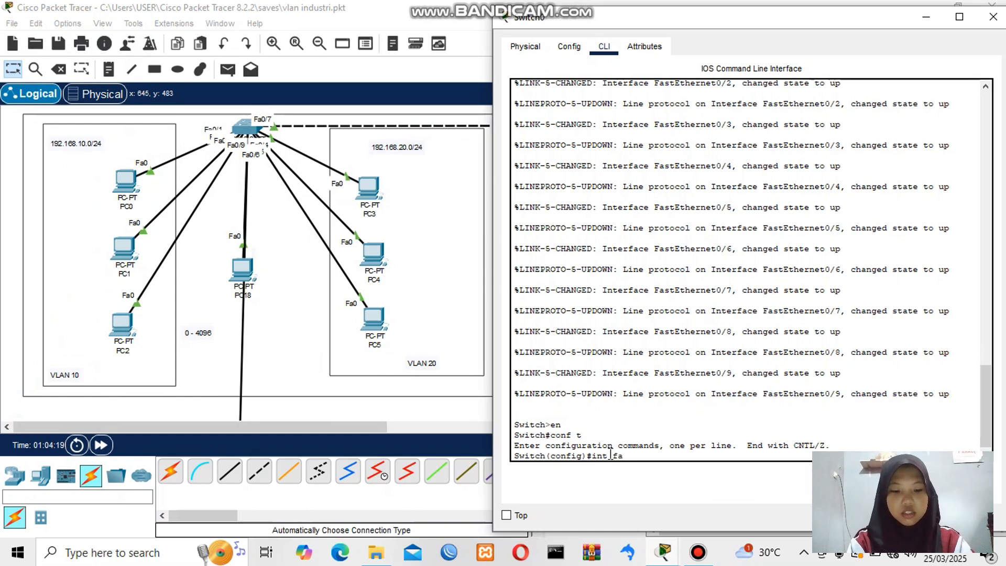
- Set Switch0's interface fa0/9 to trunk with switchport mode trunk, and minimize the switch window
text(int fa0/9)
key(Return)
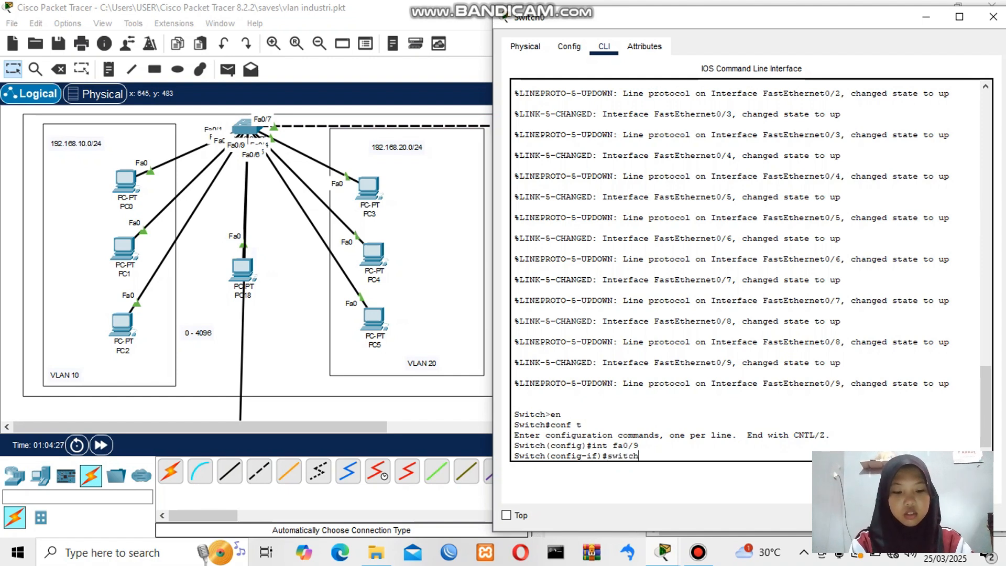
text(switchport mode)
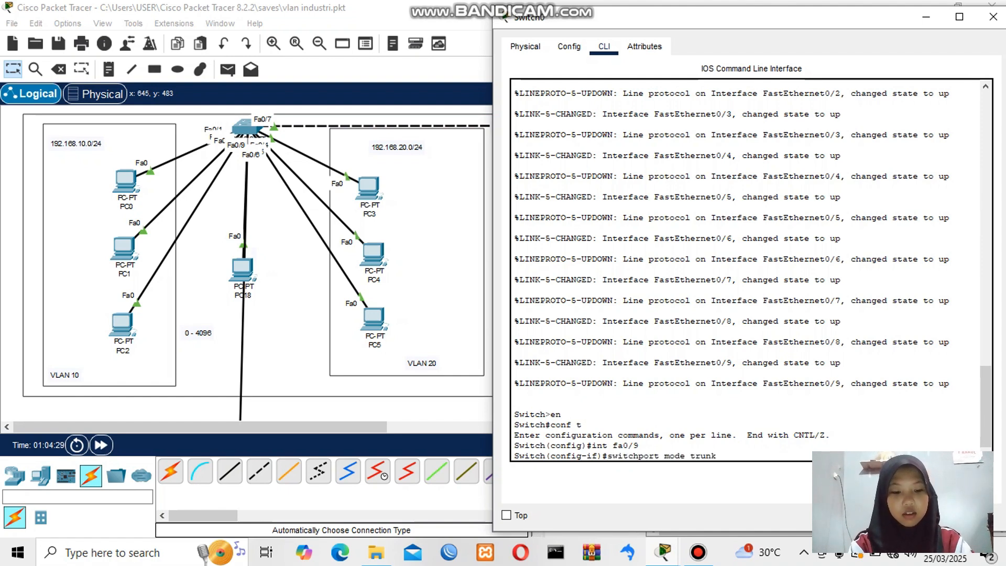
text( trunk)
key(Return)
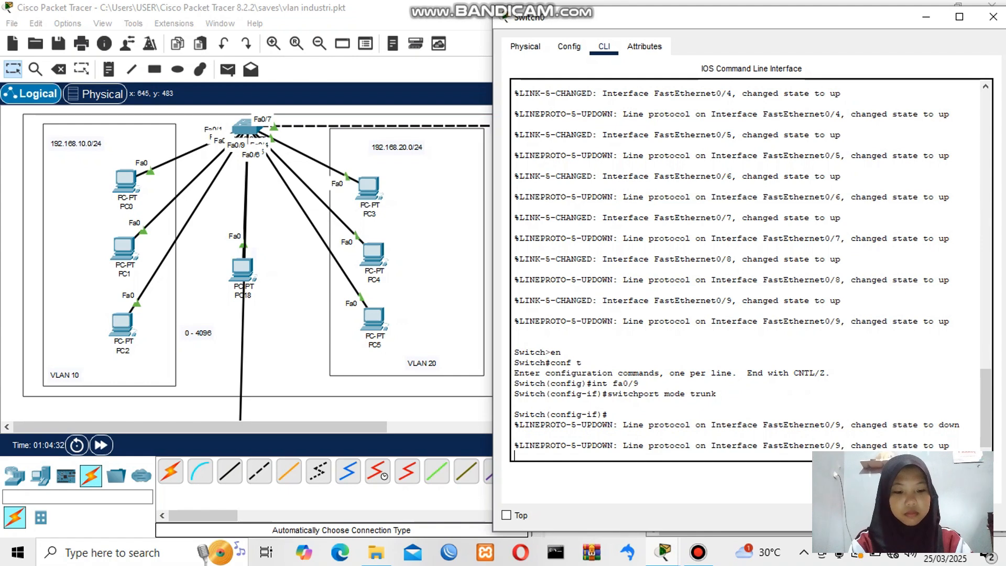
key(Return)
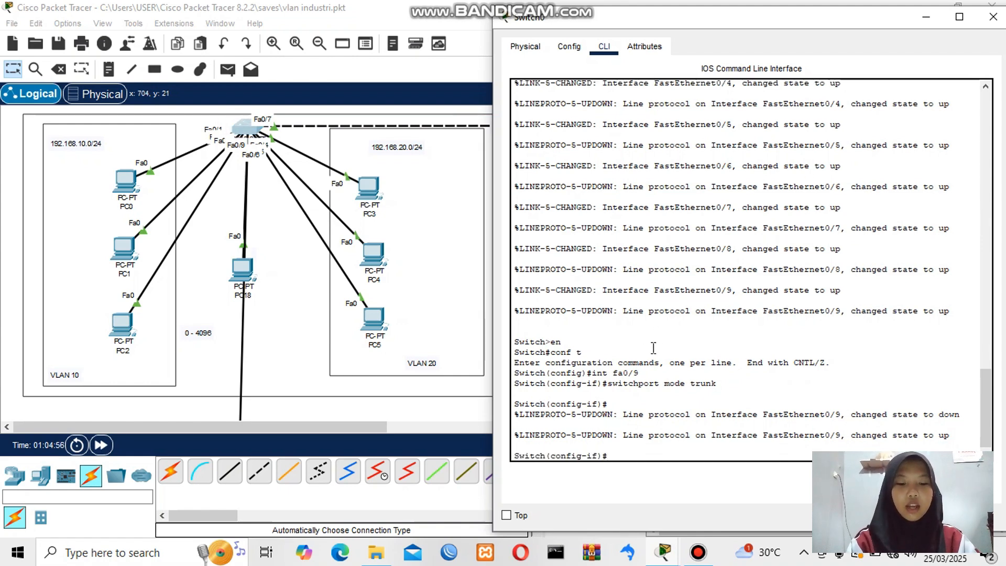
click(926, 16)
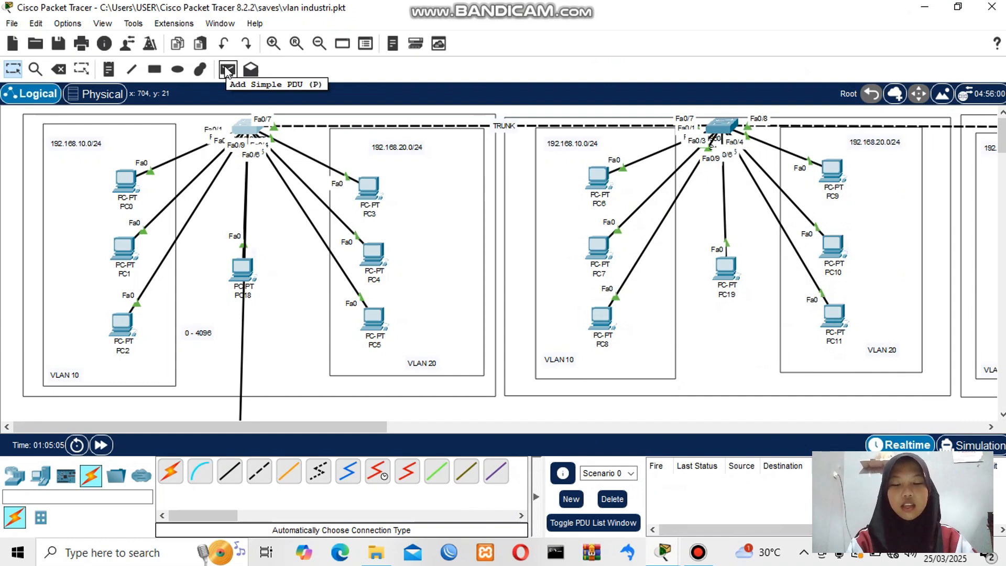
- Test inter-VLAN connectivity by sending a simple PDU from PC0 to PC3 twice
click(227, 70)
click(126, 181)
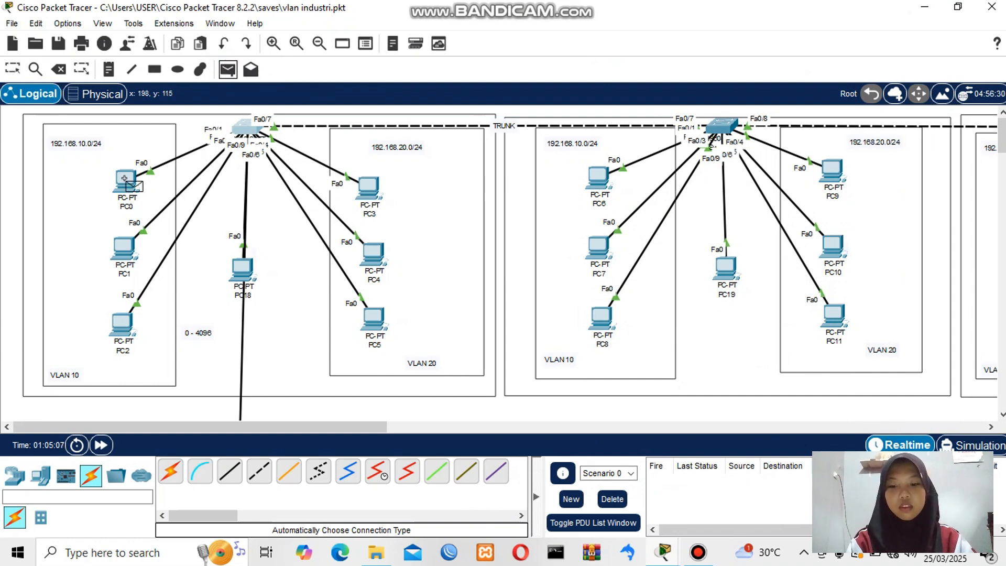
click(370, 191)
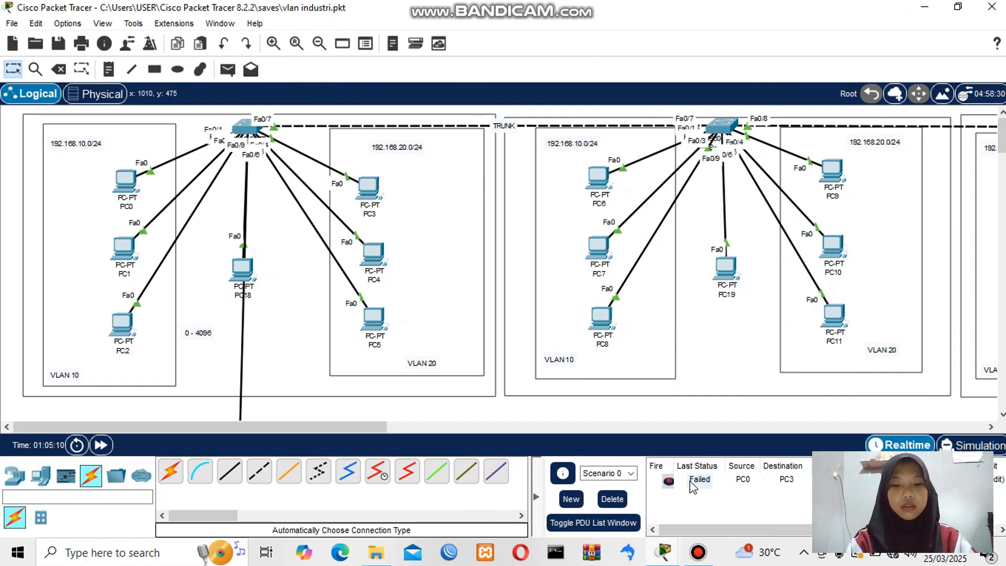
click(226, 70)
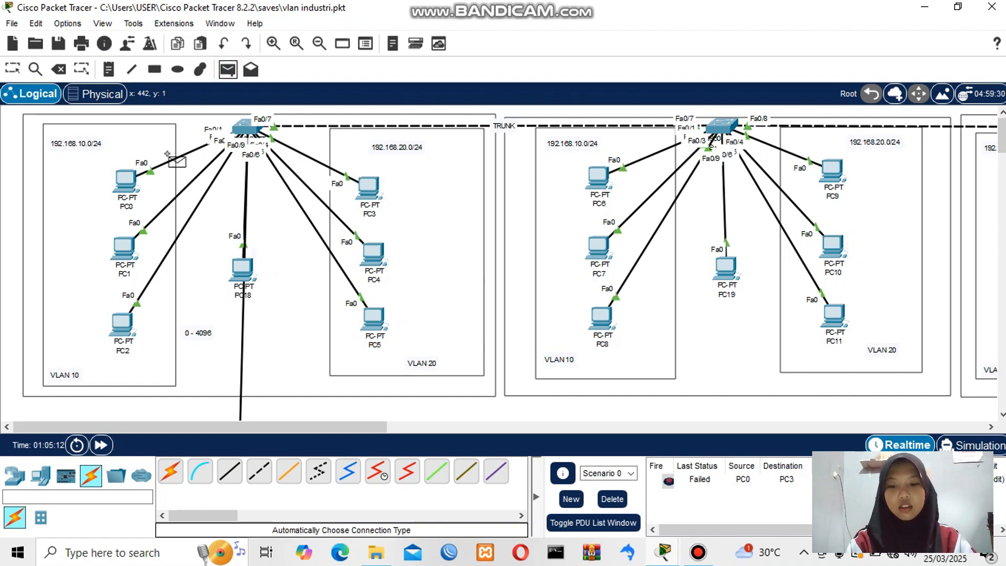
click(122, 181)
click(369, 190)
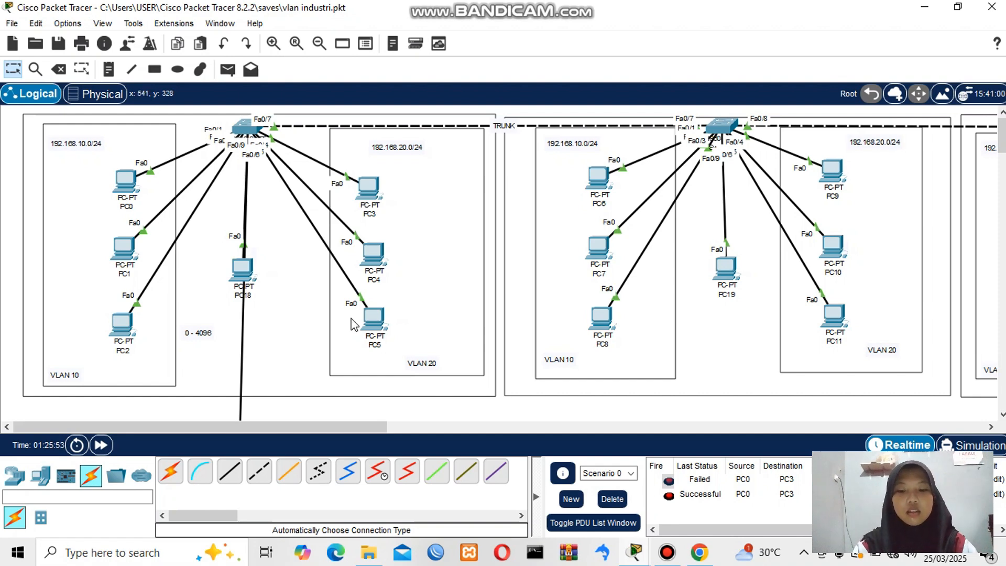
- Open Router1's command line and enter global configuration mode with en and conf t
scroll(355, 326, down, 3)
click(241, 358)
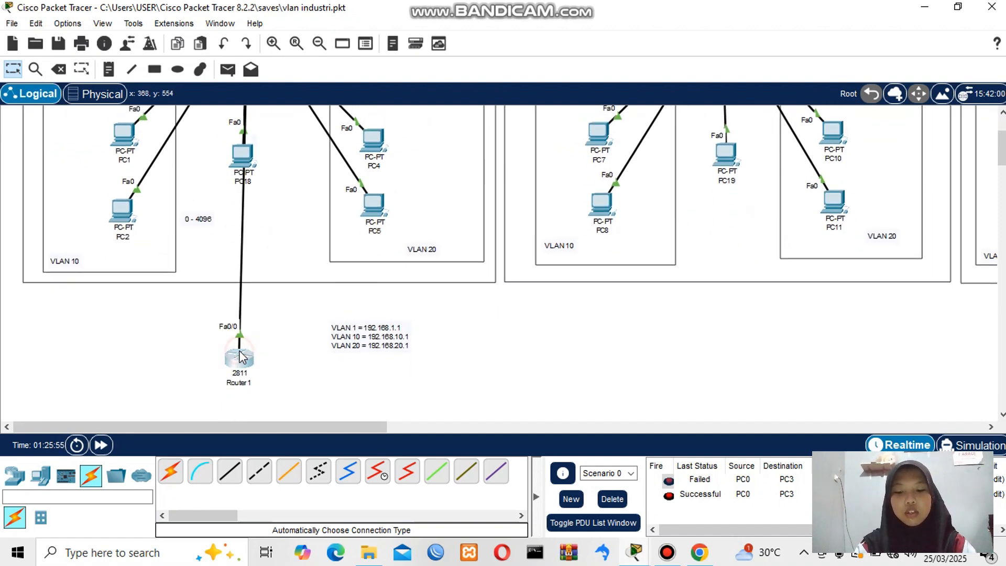
click(333, 440)
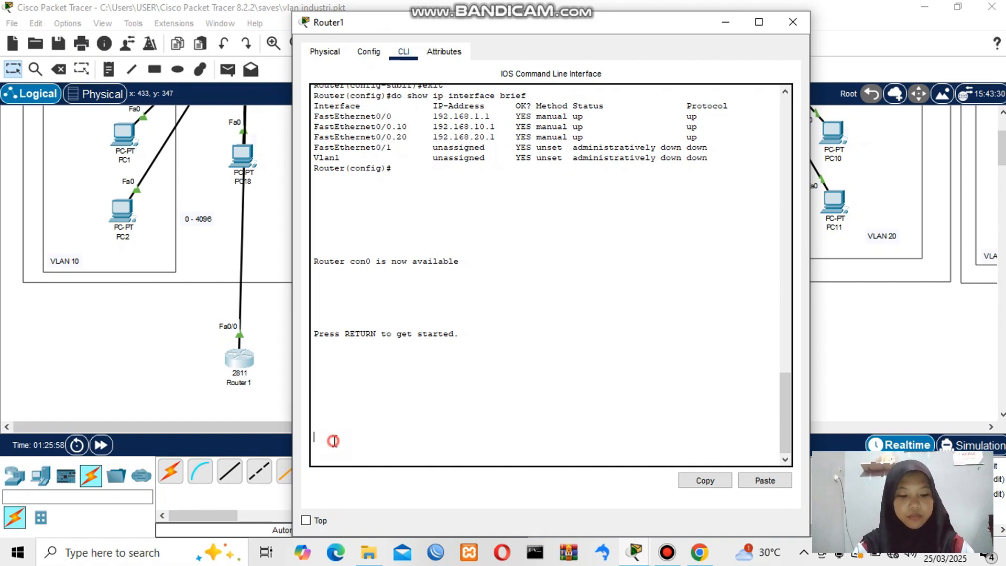
key(Return)
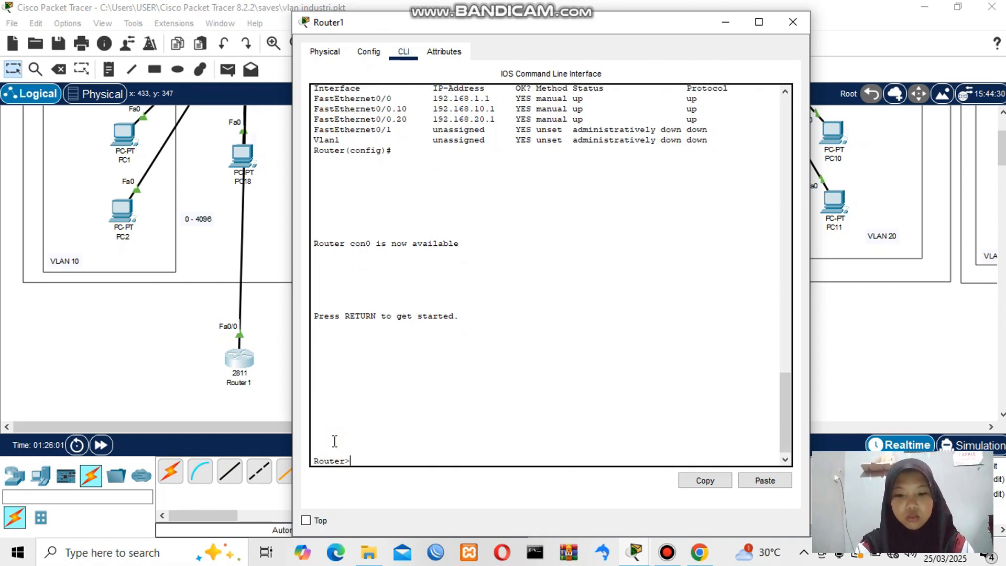
text(en)
key(Return)
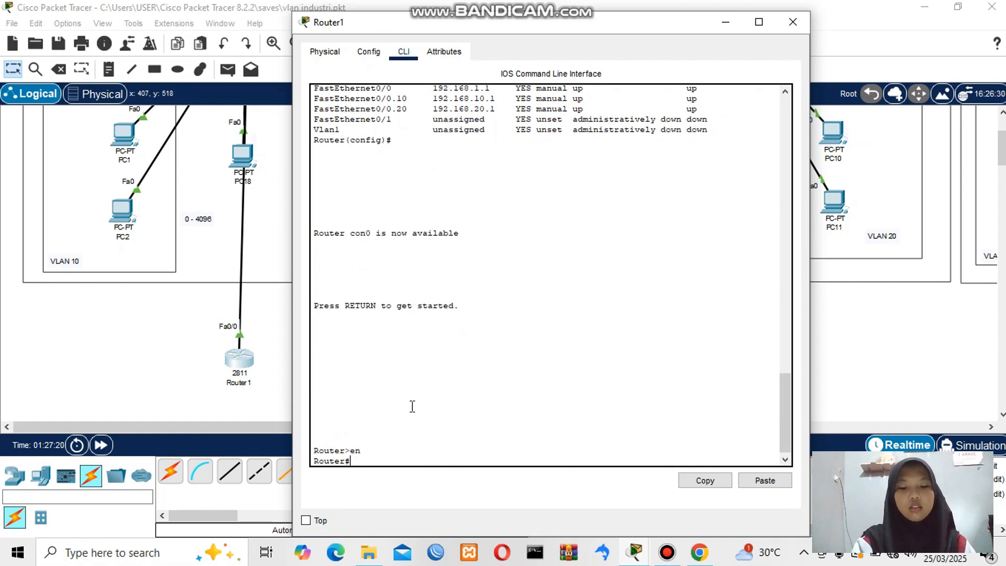
text(vonf)
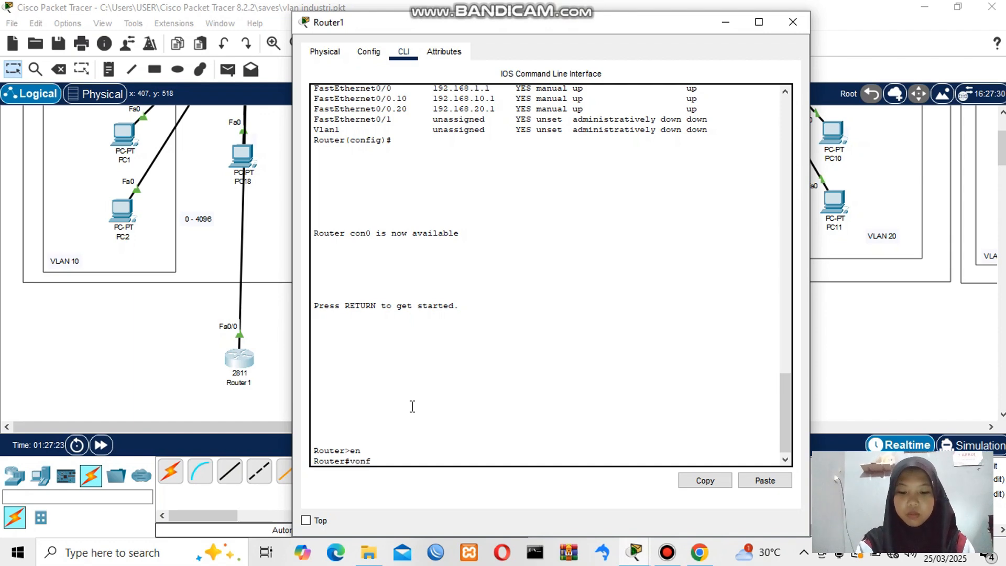
key(BackSpace)
key(BackSpace)
text(conf )
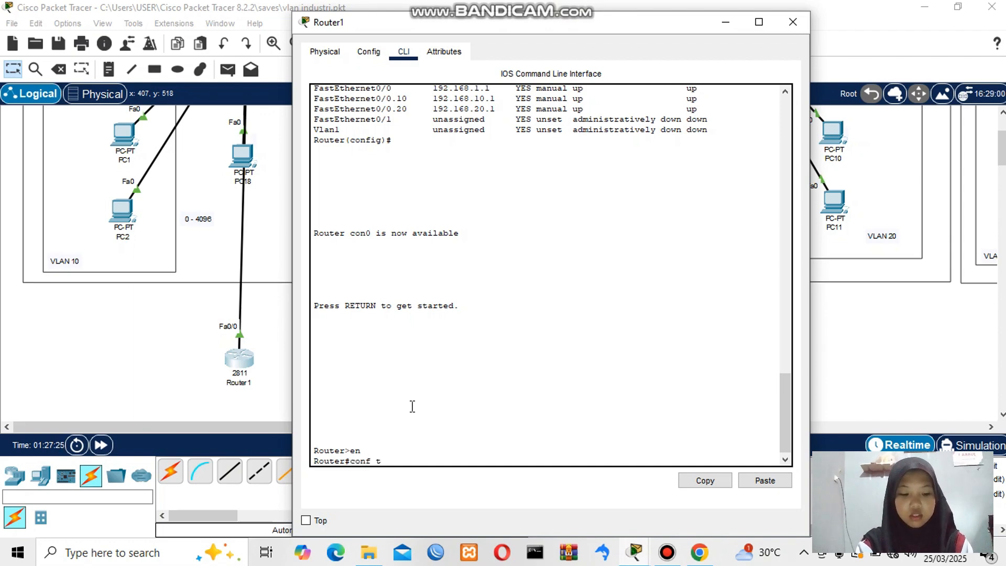
text(t)
key(Return)
- Create a DHCP pool named VLAN10 on Router1 with ip dhcp pool VLAN10
text(ip)
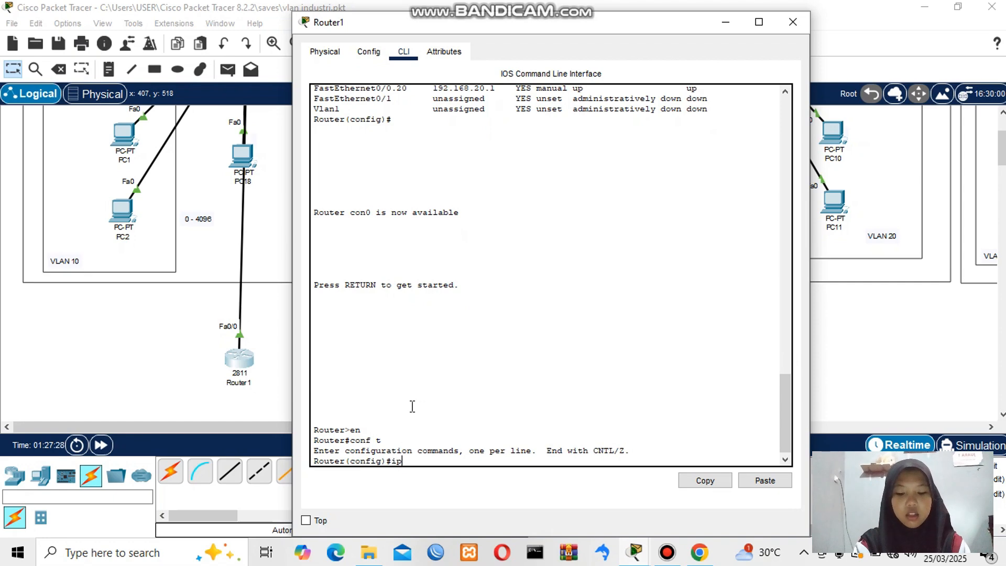
text( dhcp pool VLAN 1)
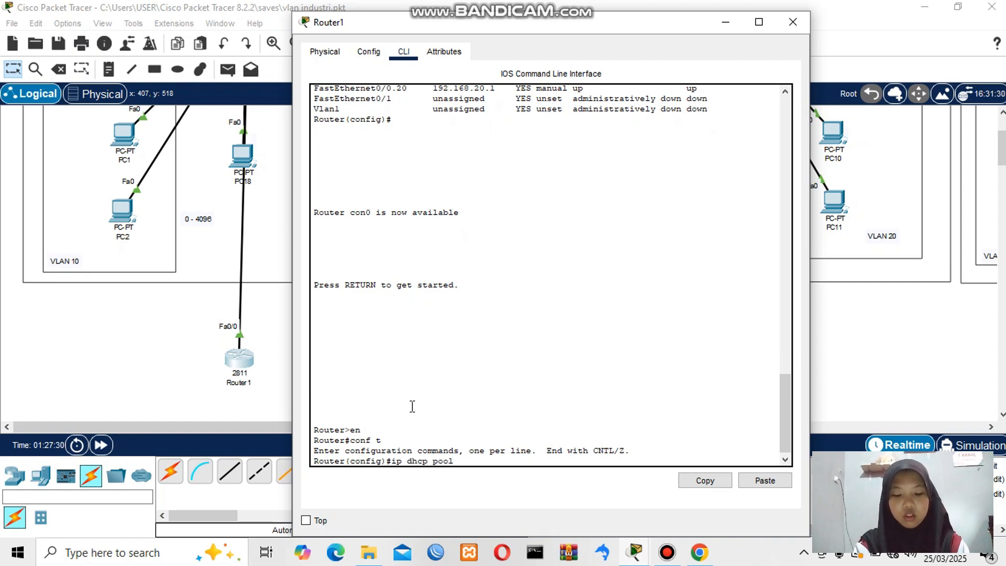
key(BackSpace)
key(BackSpace)
text(10)
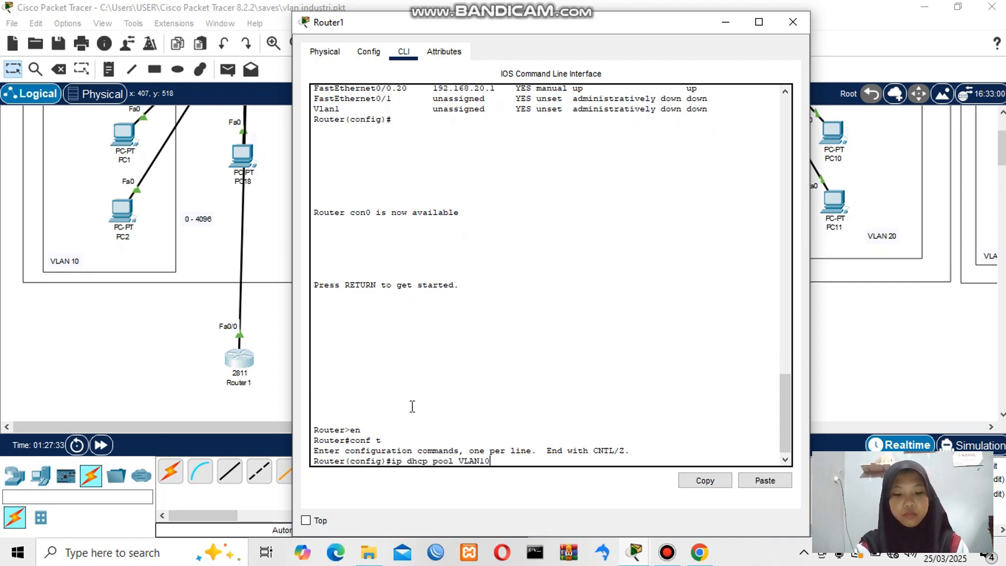
drag(490, 467, 459, 461)
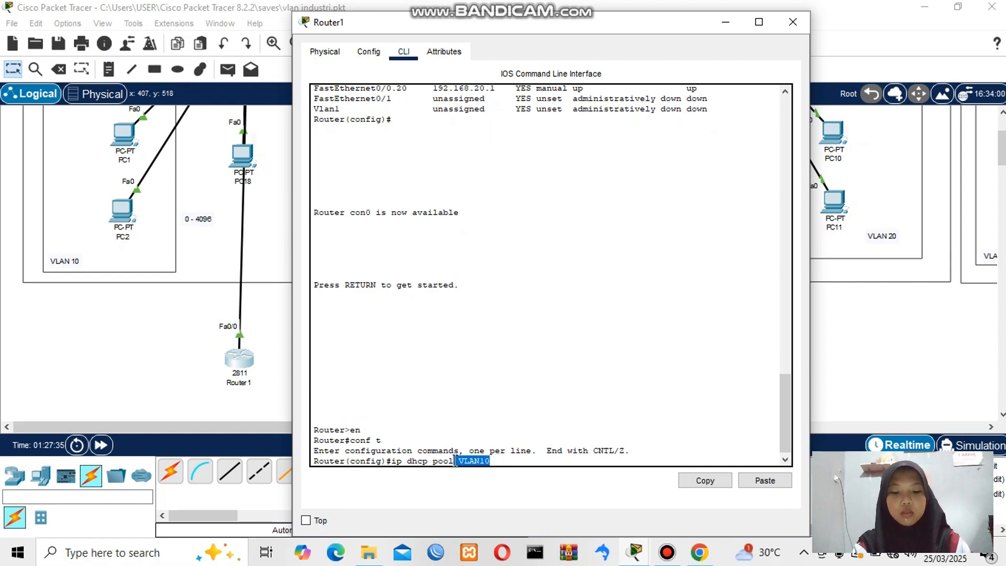
click(459, 460)
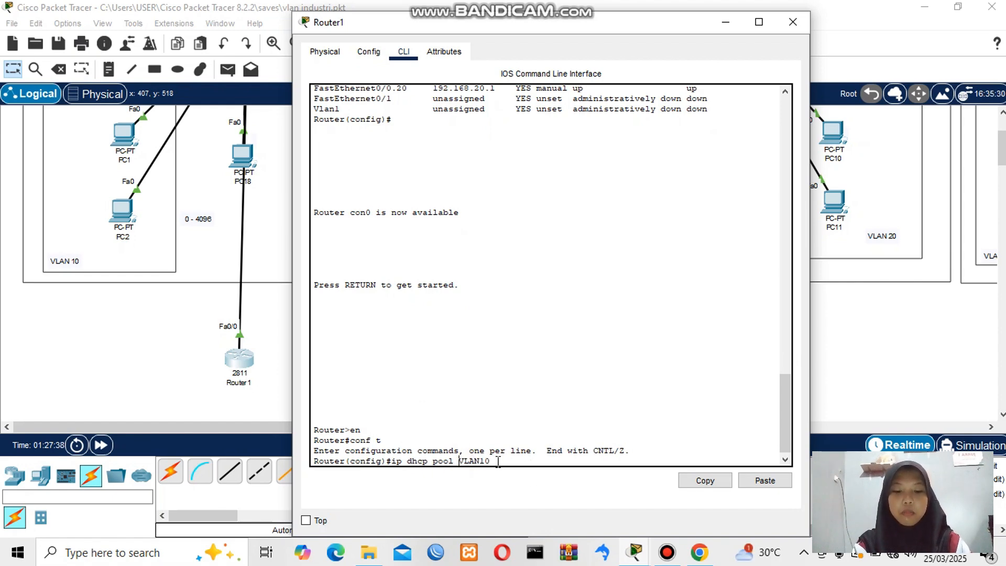
drag(498, 461, 454, 462)
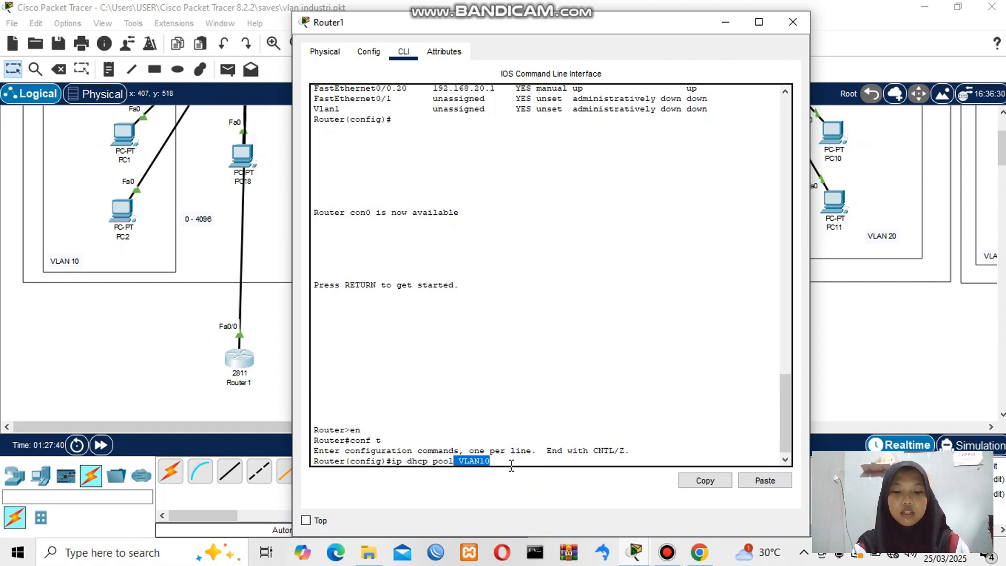
click(495, 460)
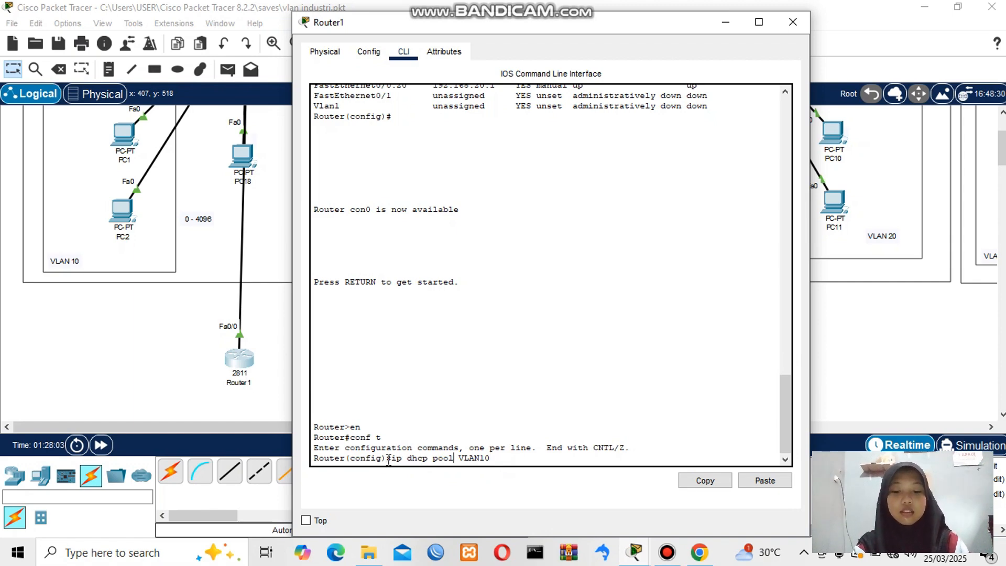
drag(391, 459, 493, 461)
click(493, 461)
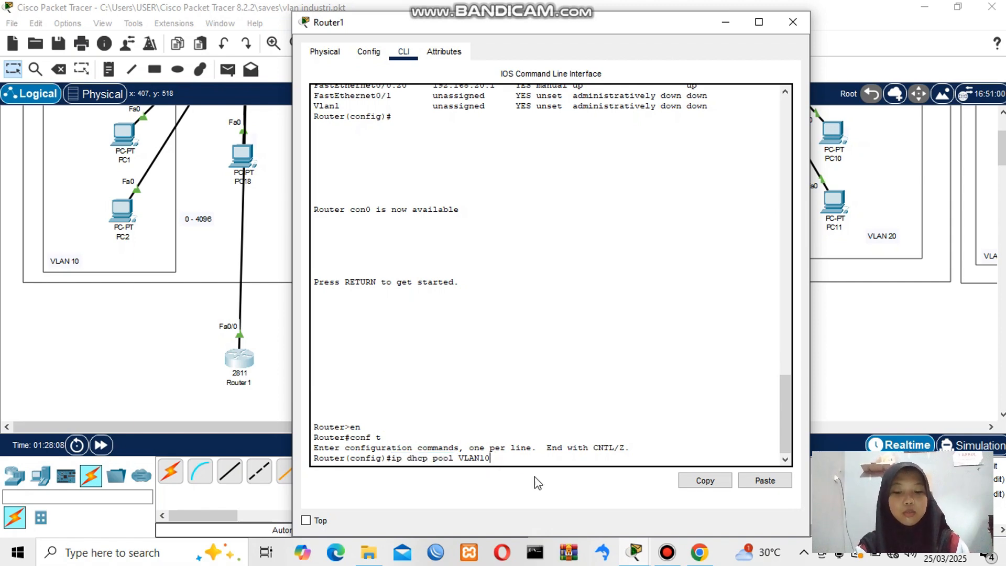
key(Return)
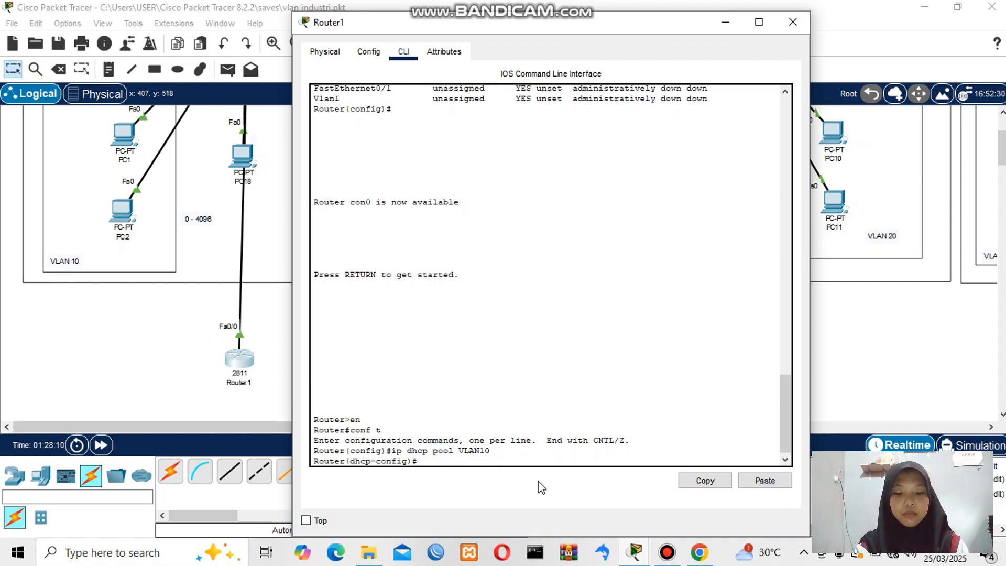
- Assign network 192.168.10.0 with mask 255.255.255.0 to the VLAN10 DHCP pool
text(net)
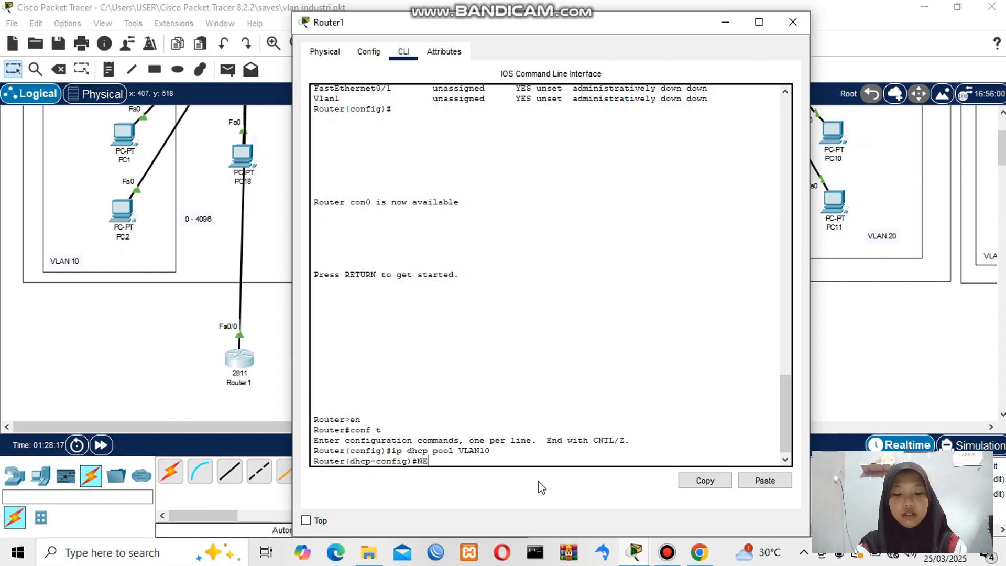
key(BackSpace)
key(BackSpace)
key(BackSpace)
text(networ)
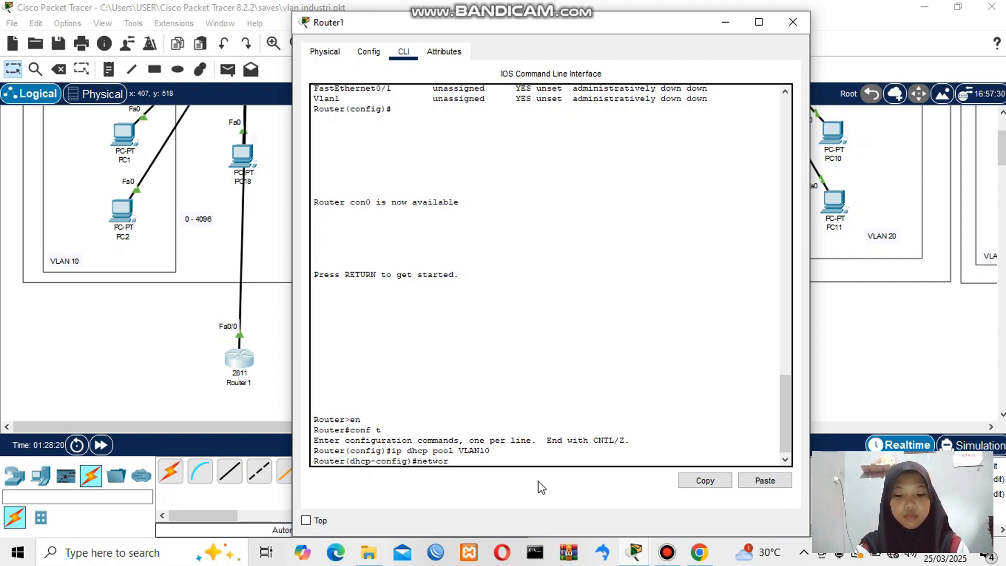
text(k 192.168.10.0)
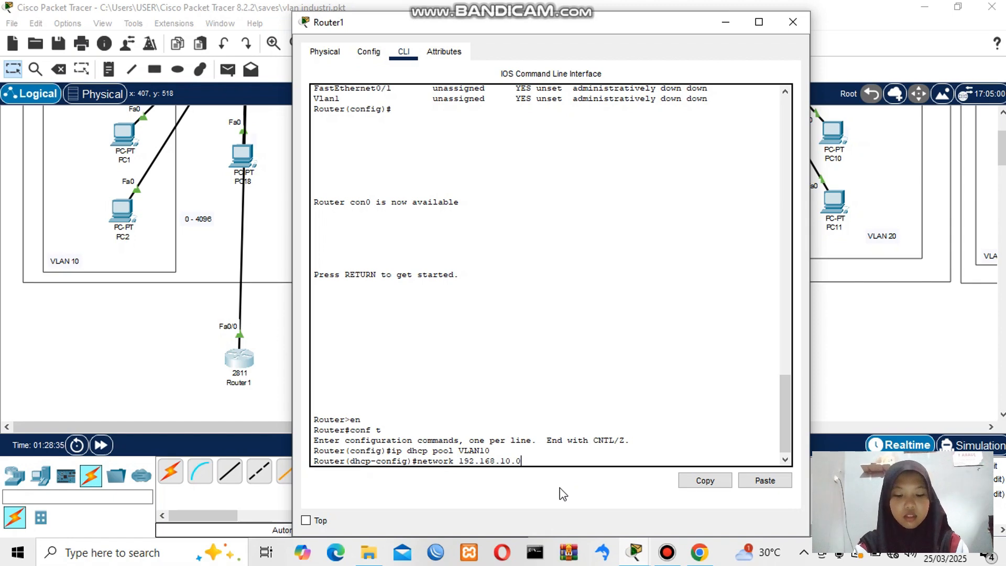
text(255.255.2)
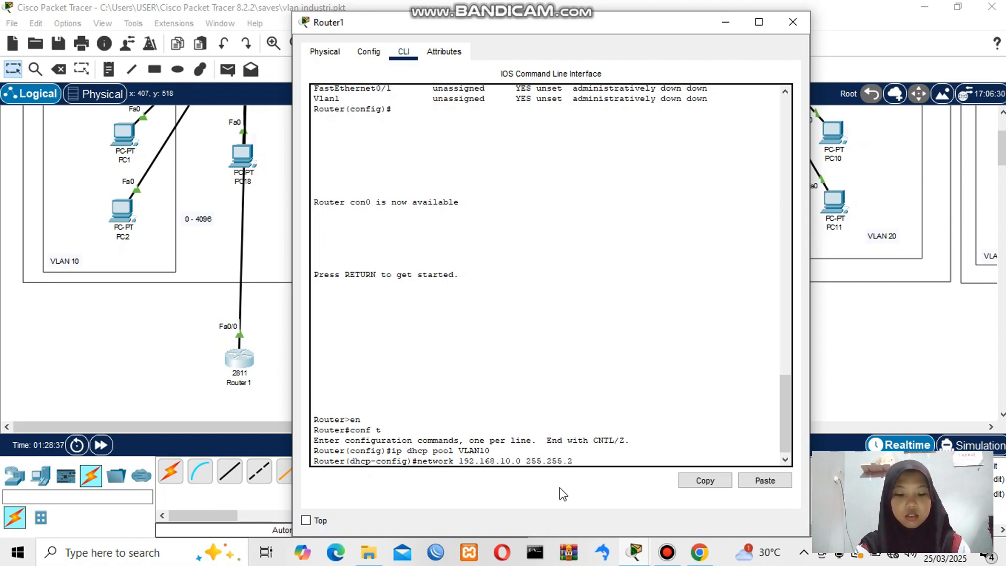
text(55.0)
key(Return)
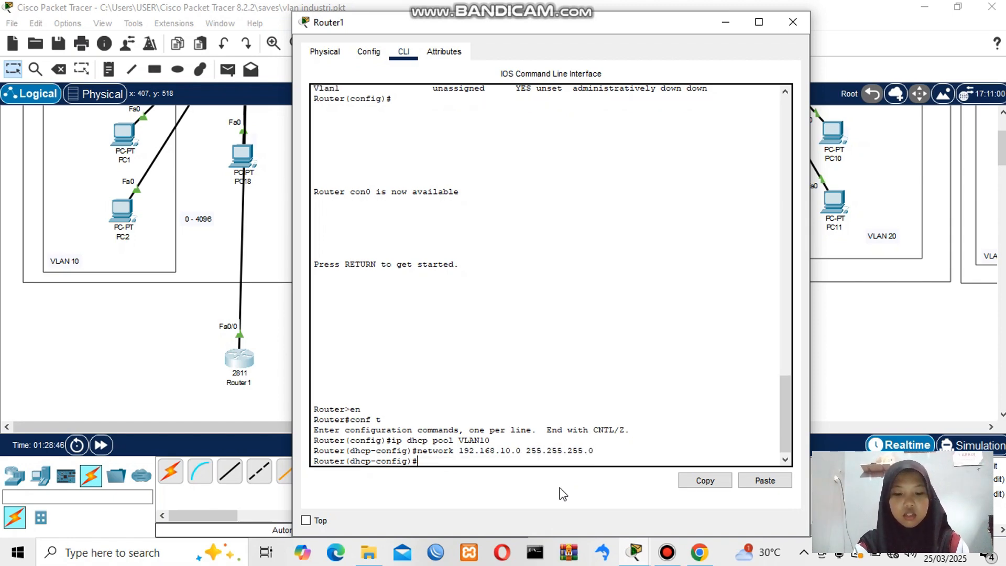
- Set the VLAN10 DHCP pool's gateway with default-router 192.168.10.1
text(de)
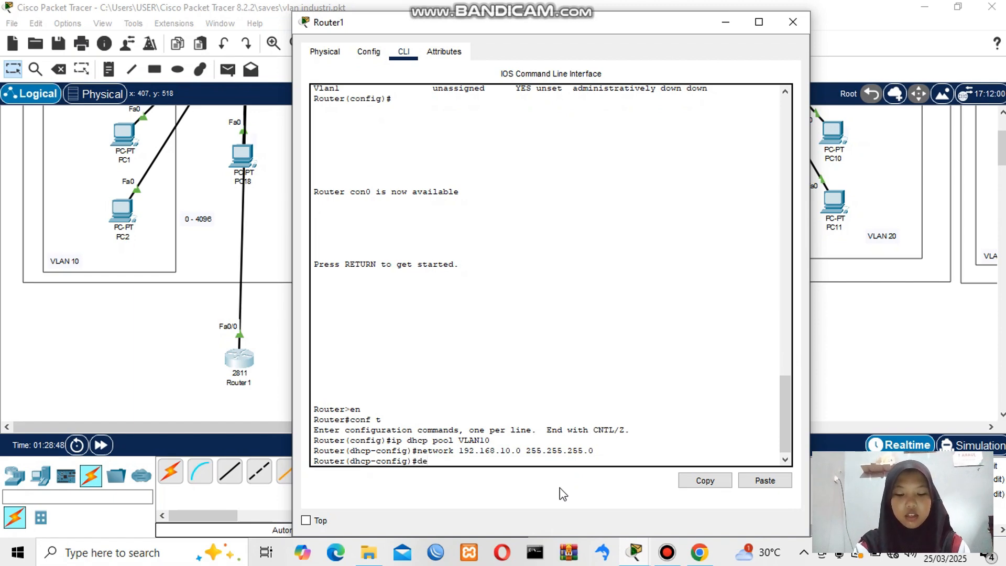
text(fault-rout)
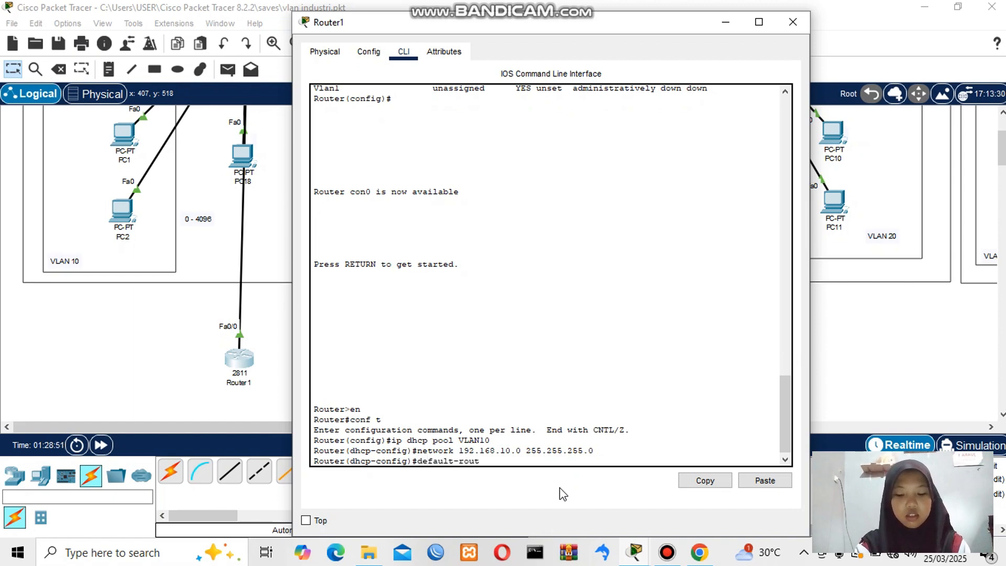
text(er 192.168.10)
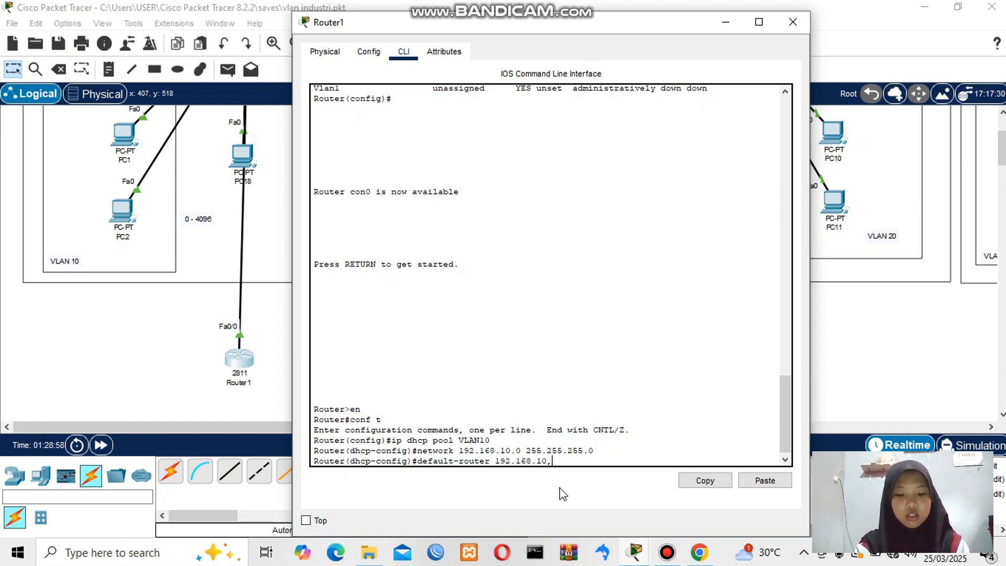
text(.1)
drag(417, 460, 569, 461)
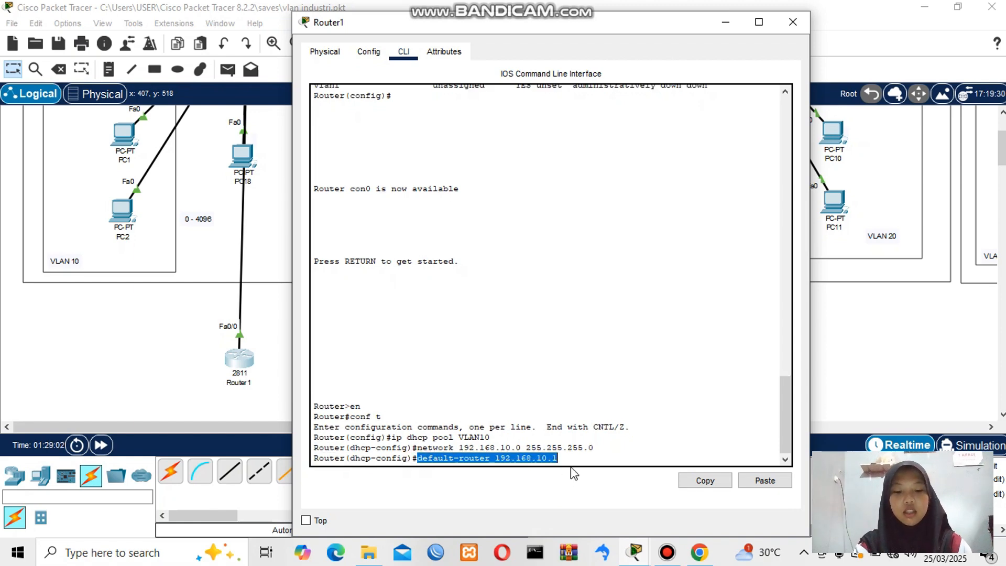
click(570, 462)
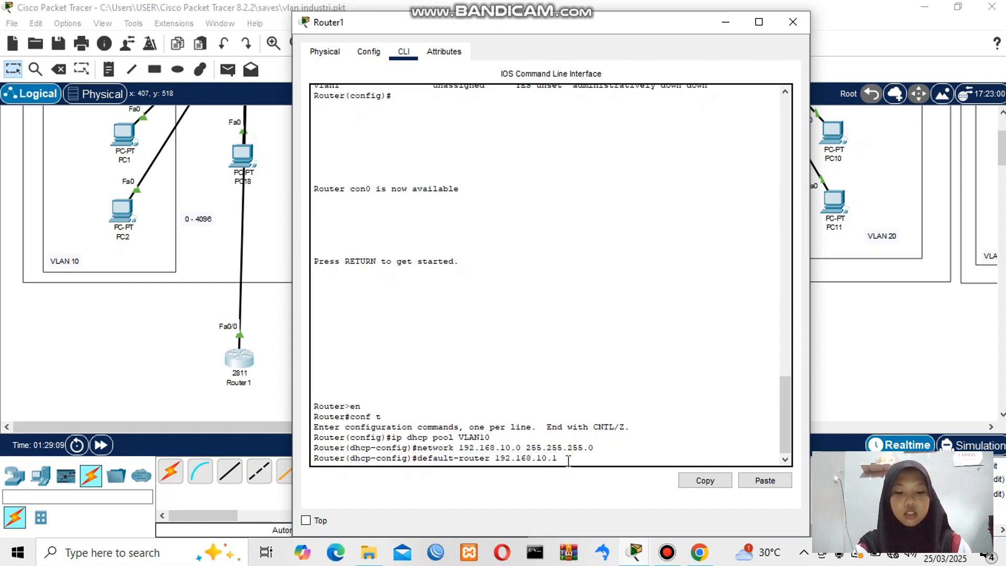
key(Return)
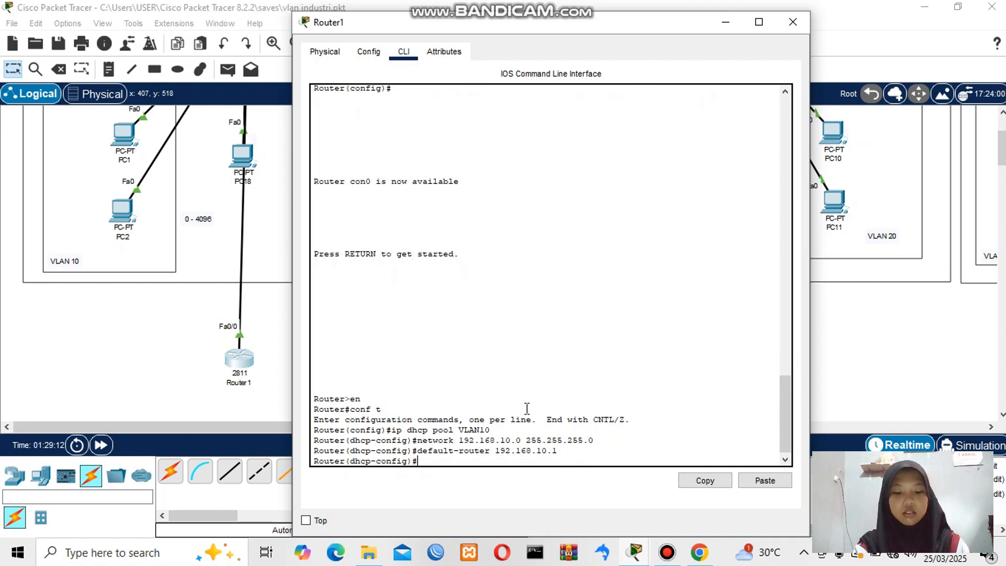
- Set the VLAN10 DHCP pool's DNS server with dns-server 8.8.8.8 and exit the pool configuration
text(d)
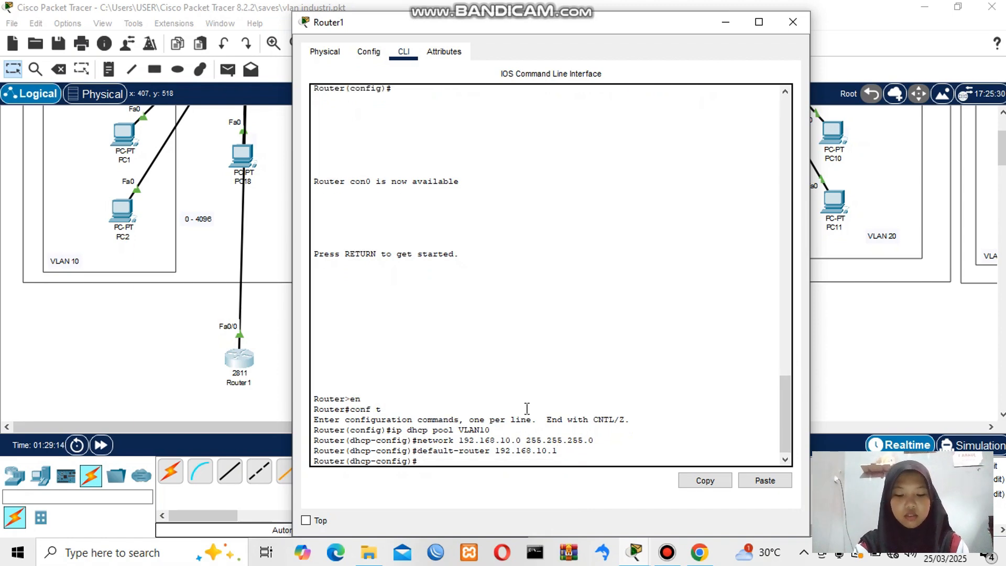
text(ns-server )
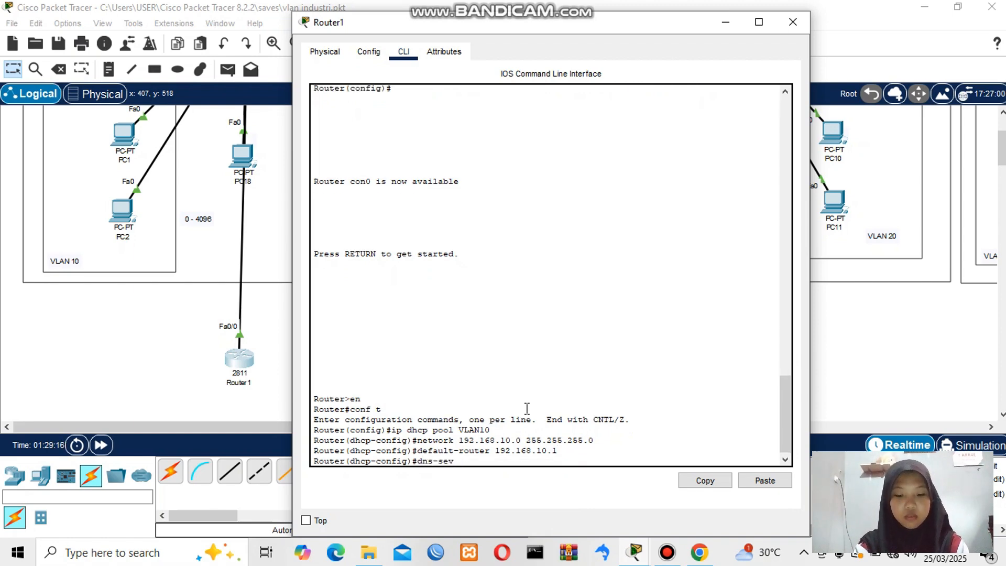
text(8.8.8.8)
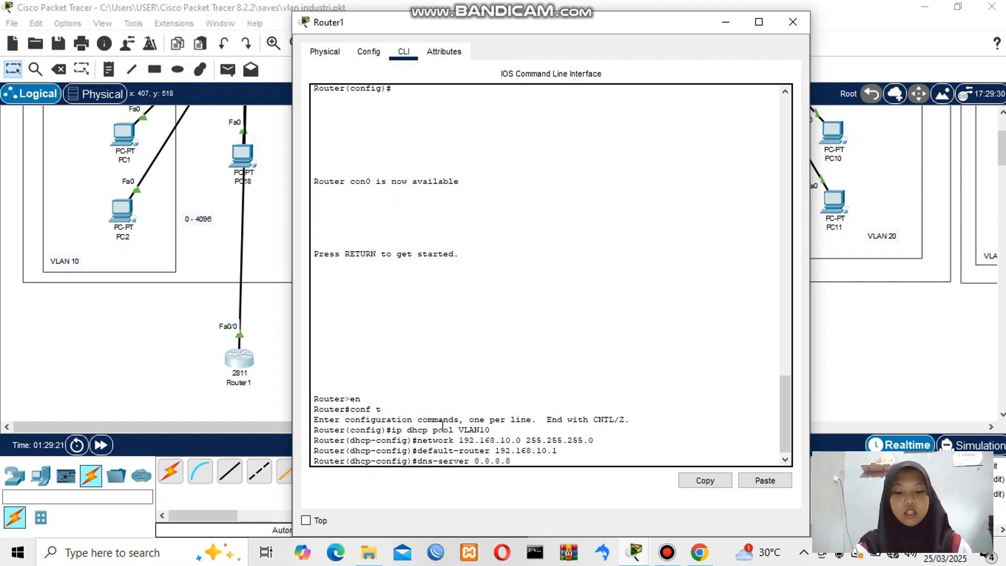
drag(417, 461, 530, 462)
click(541, 463)
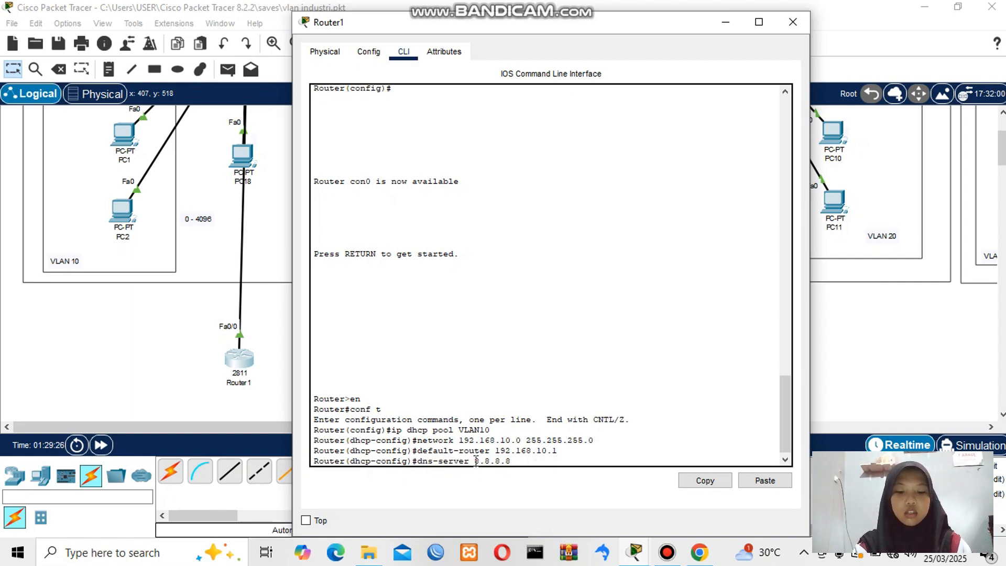
drag(474, 460, 533, 474)
click(517, 456)
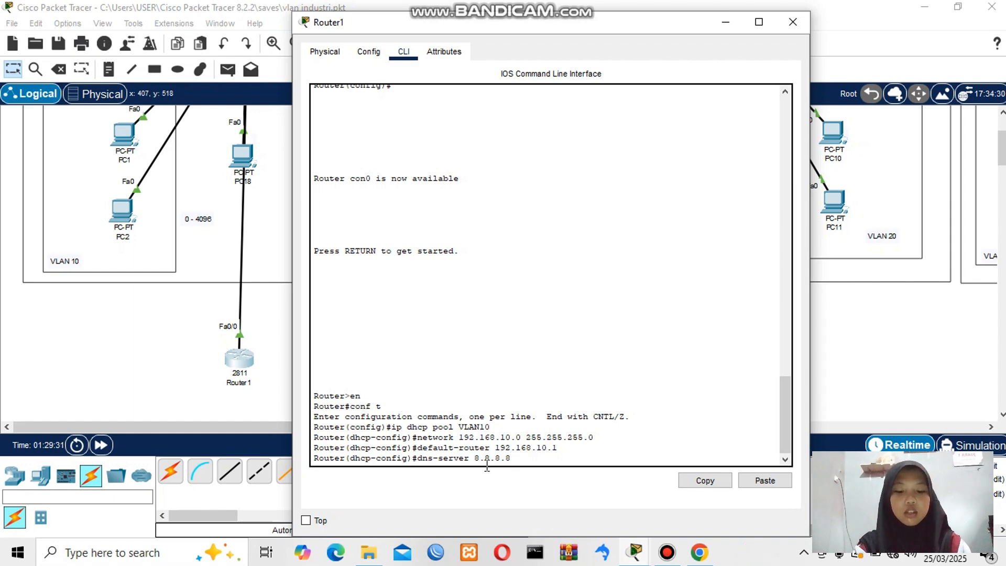
key(Return)
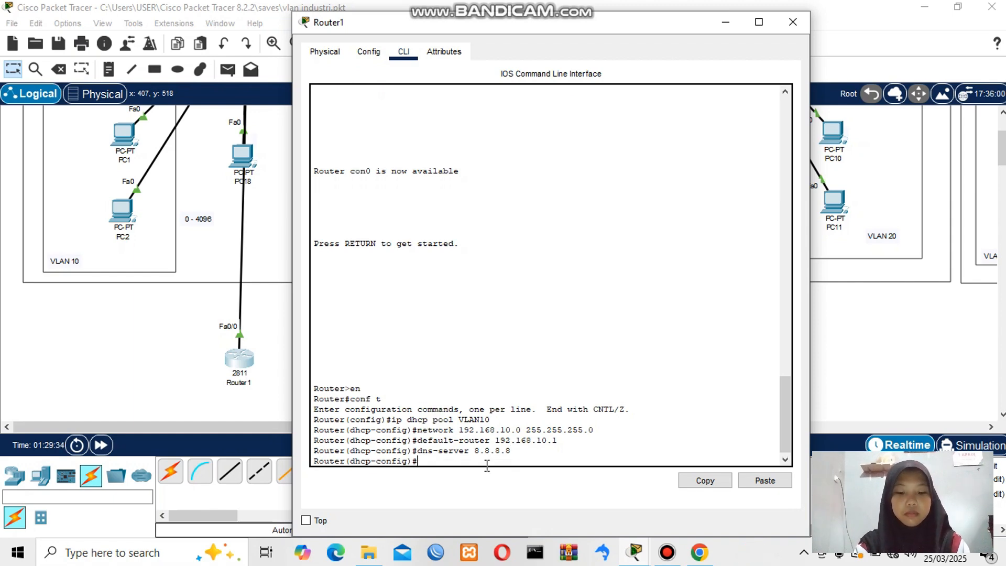
text(exit)
key(Return)
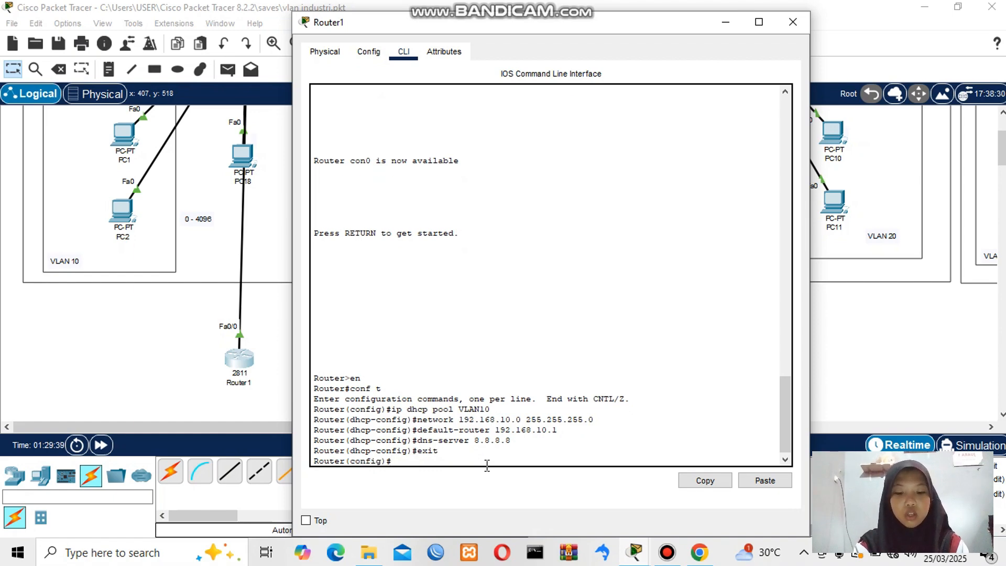
- Create a DHCP pool named VLAN20 on Router1 with ip dhcp pool VLAN20
text(ip dh)
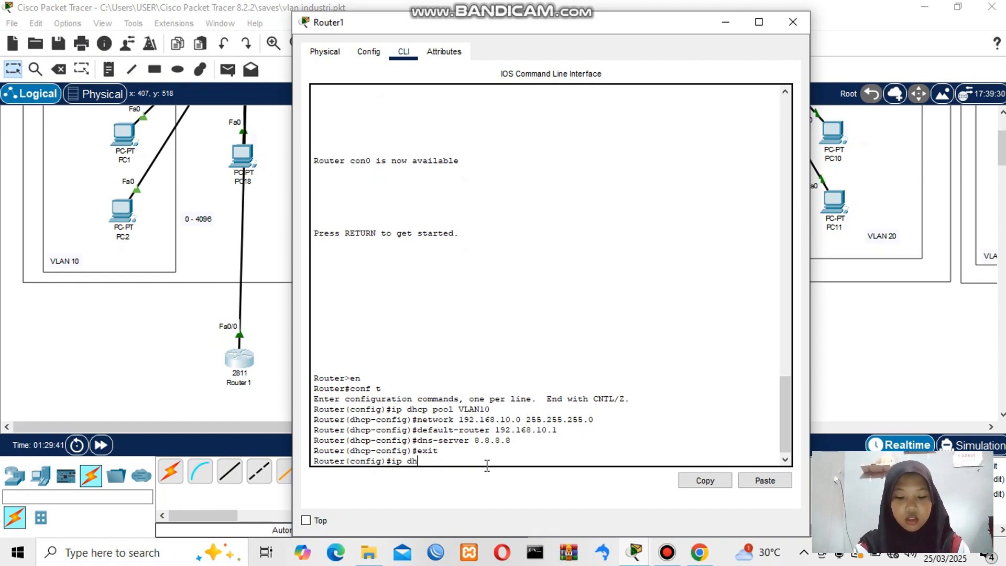
text(cp p)
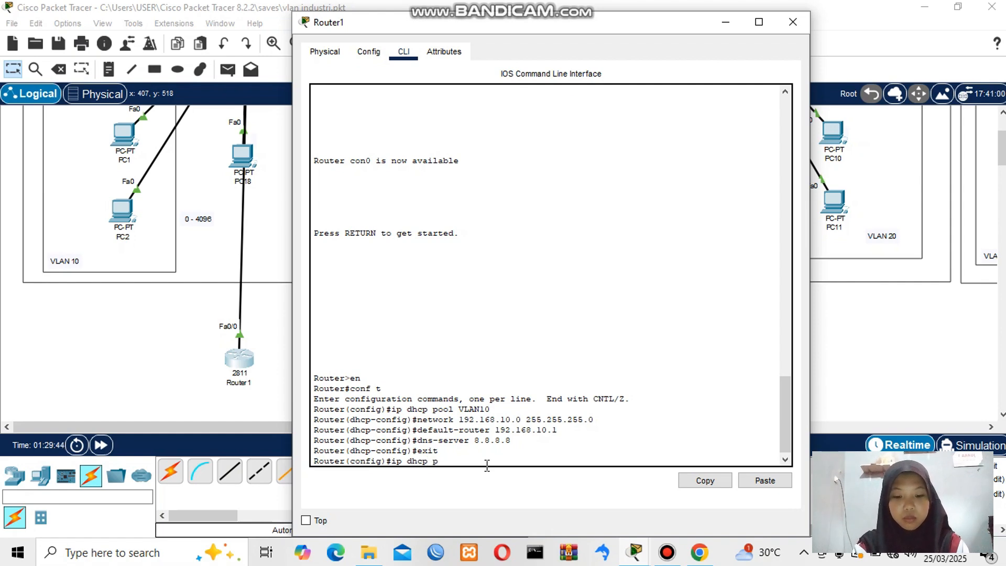
text(ool VLAN20)
key(Return)
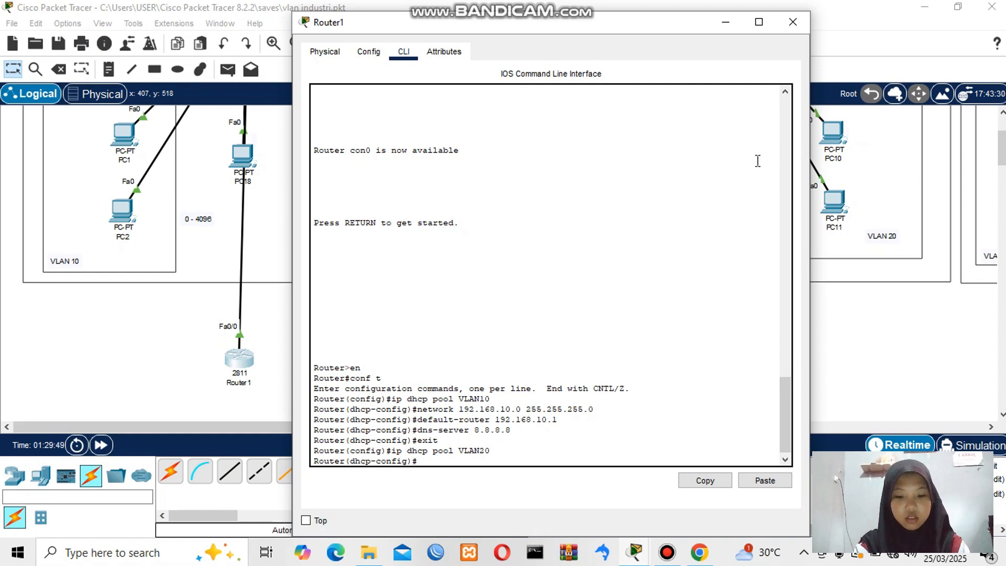
- Assign network 192.168.20.0 with mask 255.255.255.0 to the VLAN20 DHCP pool
text(network)
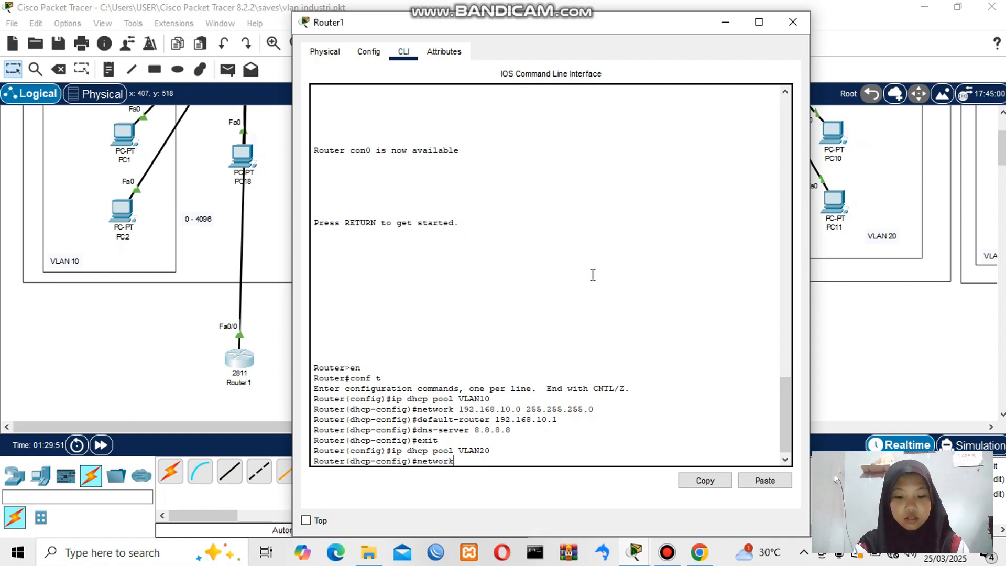
text( 192.168)
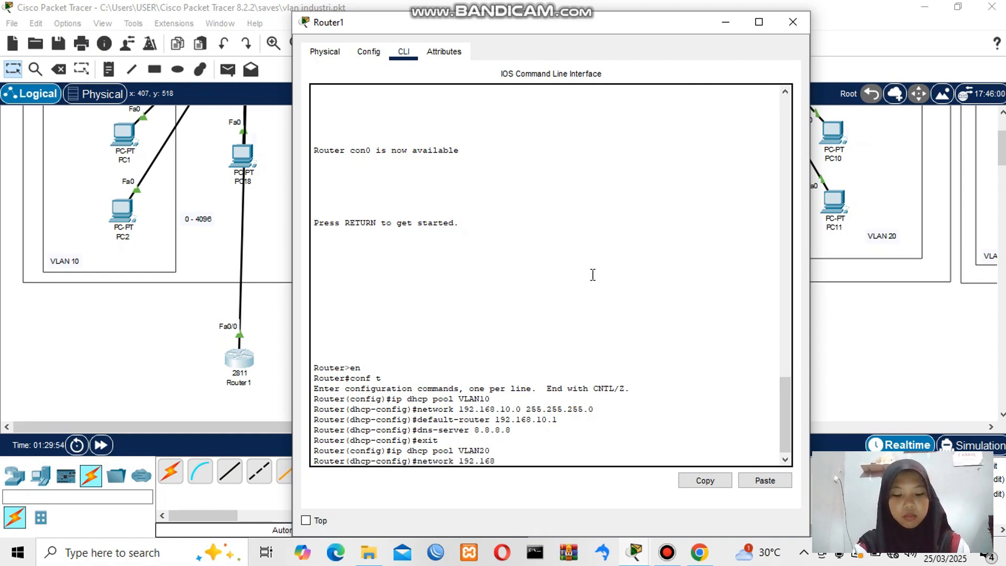
text(.20.0)
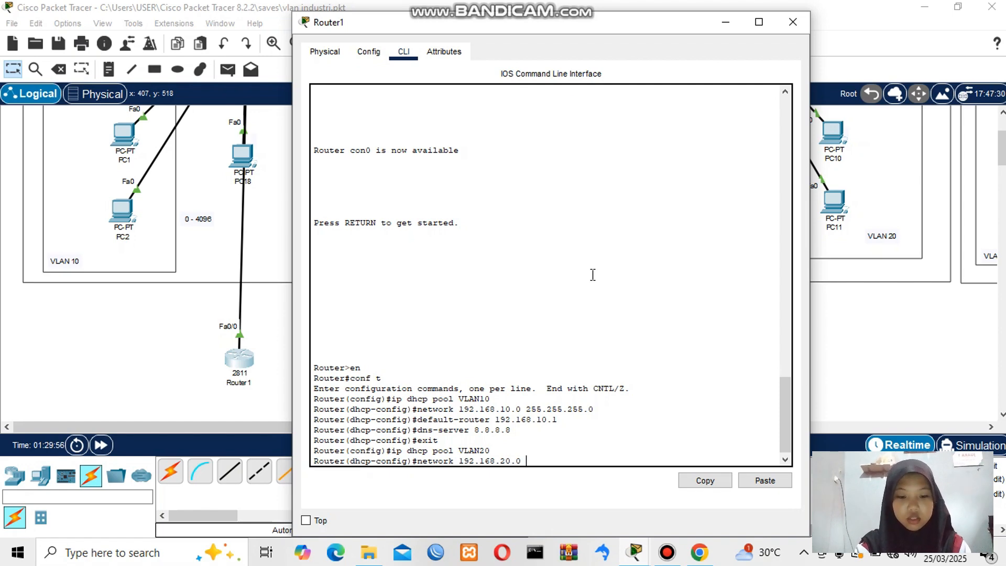
text( 255.255.2)
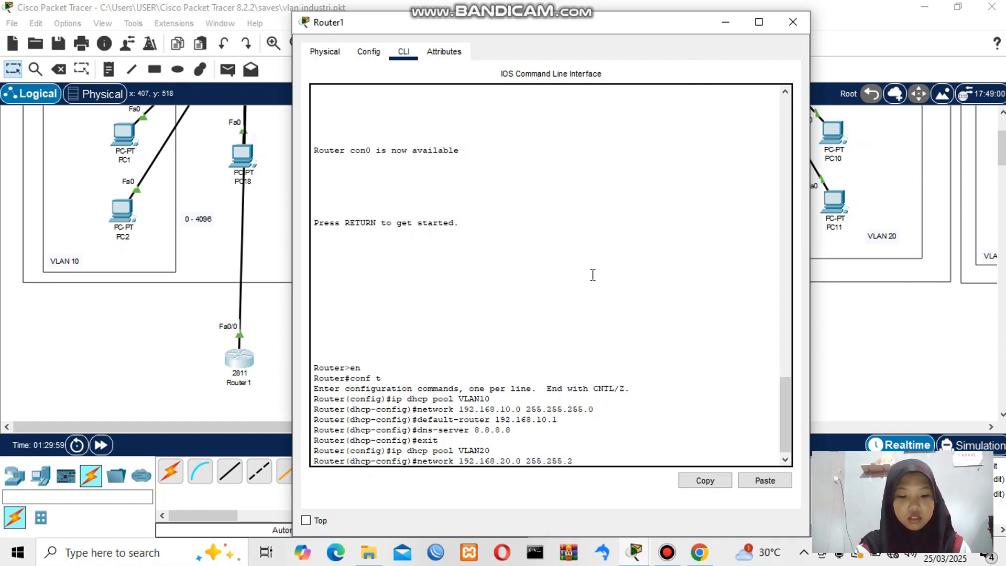
text(55.255.0)
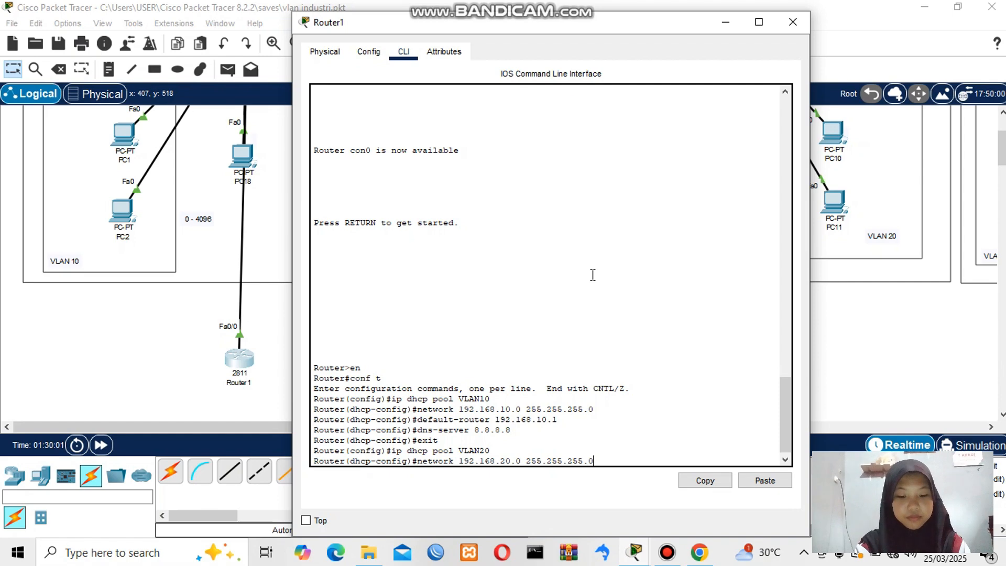
key(Return)
- Set the VLAN20 DHCP pool's gateway with default-router 192.168.20.1
text(de)
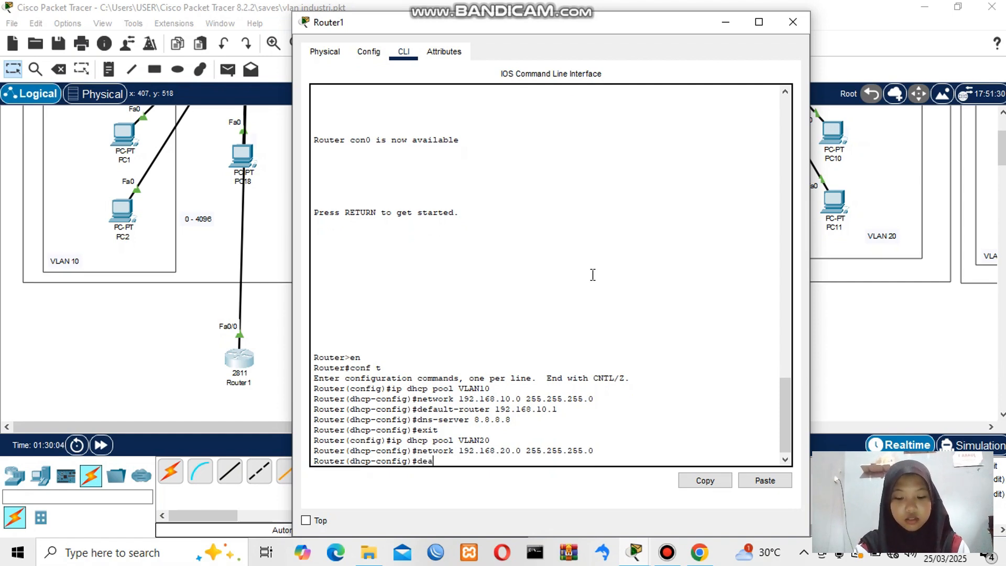
text(fault)
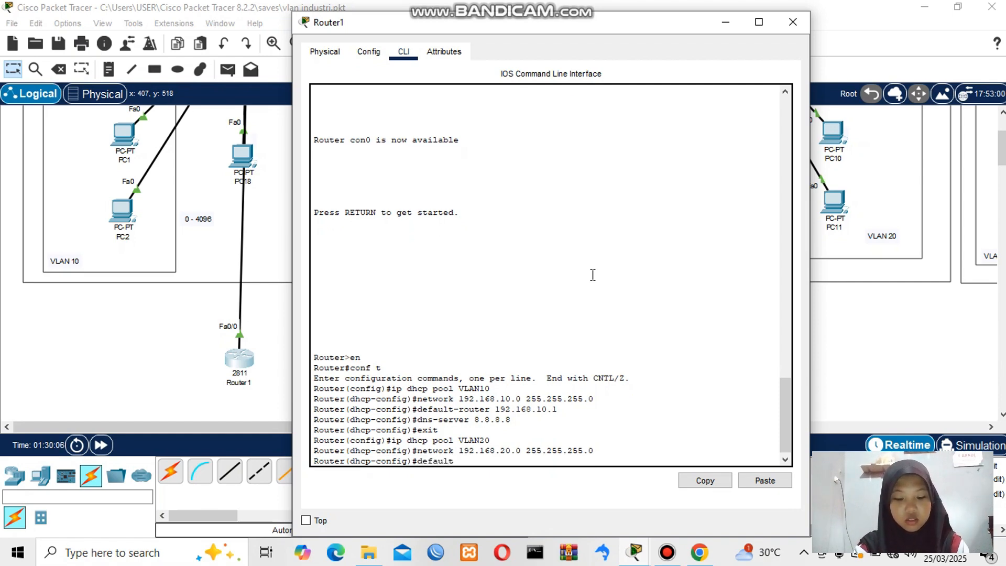
text(-router )
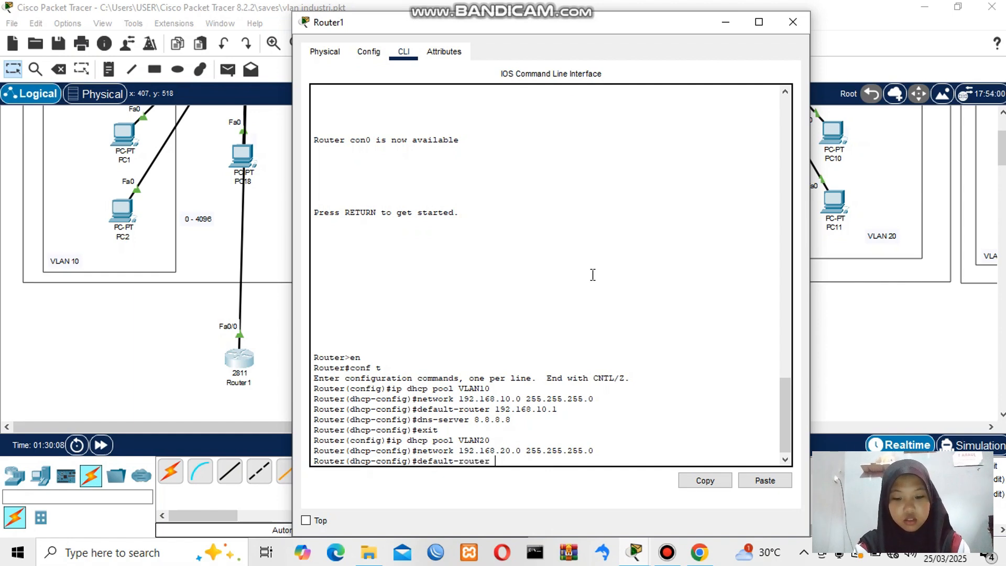
text(192.168.20.1)
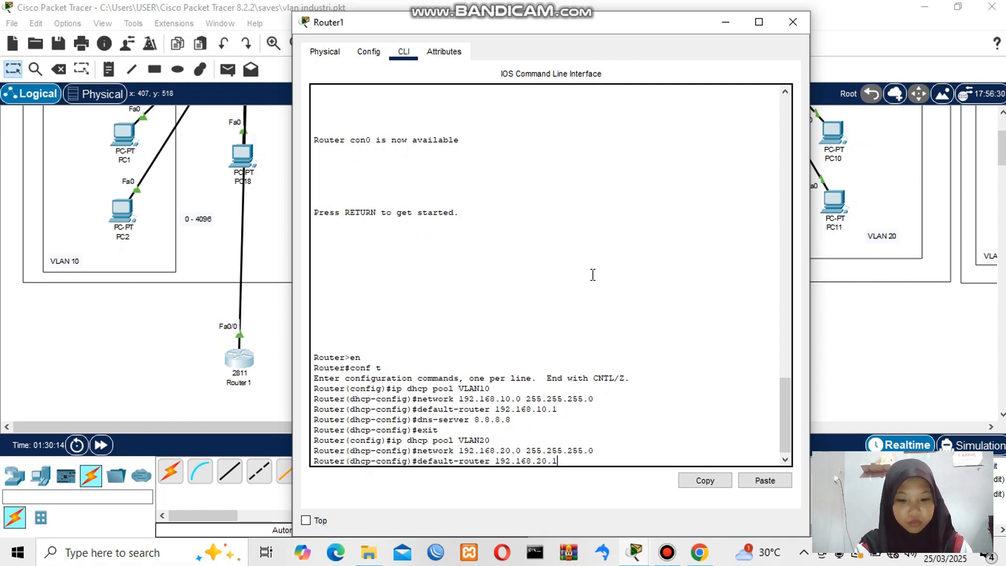
key(Return)
- Set the VLAN20 DHCP pool's DNS server with dns-server 8.8.8.8 and exit the pool configuration
text(dns-se)
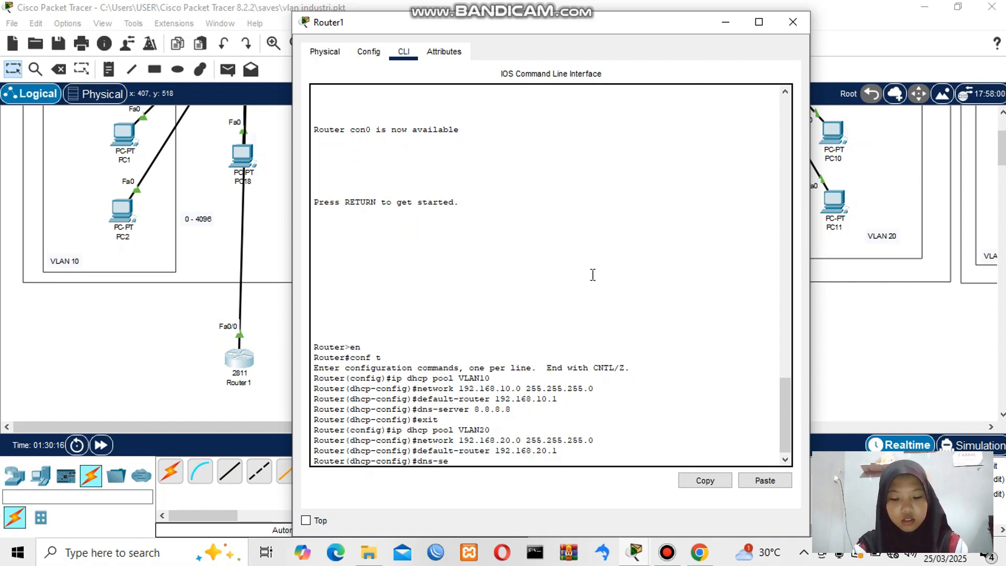
text(rver 8.8.8.8)
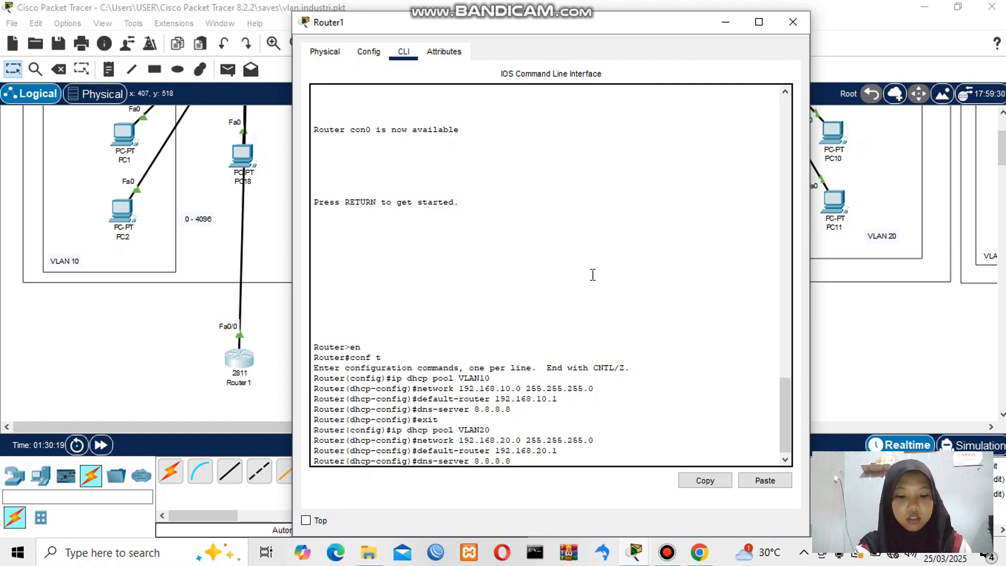
key(Return)
text(exit)
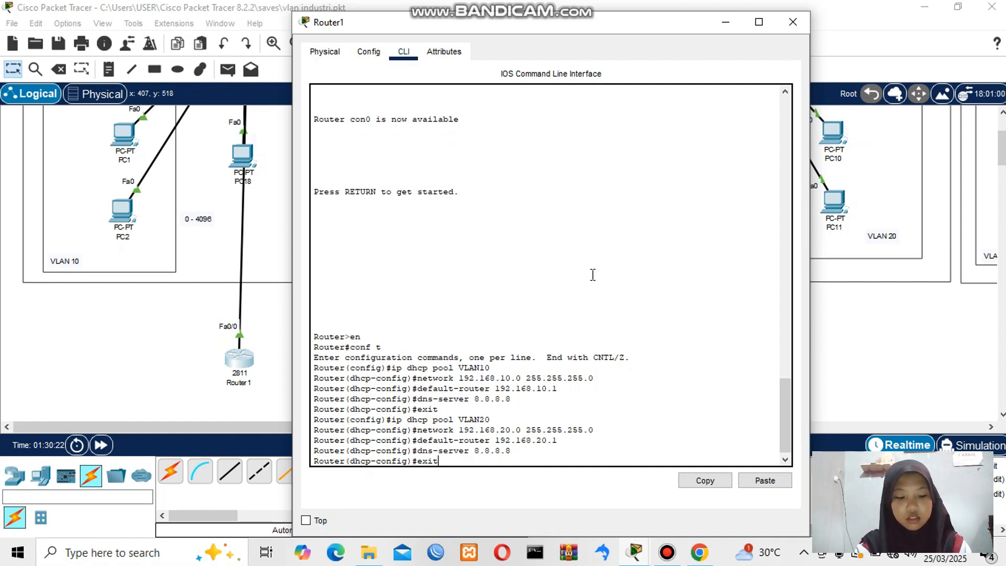
key(Return)
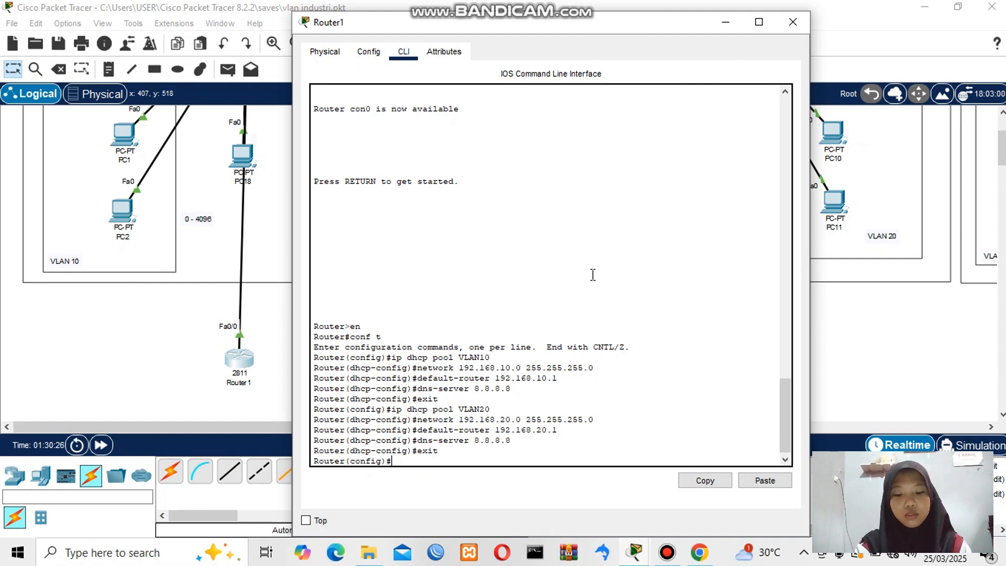
- Create a DHCP pool named VLAN1 on Router1 with ip dhcp pool VLAN1
text(ip ch)
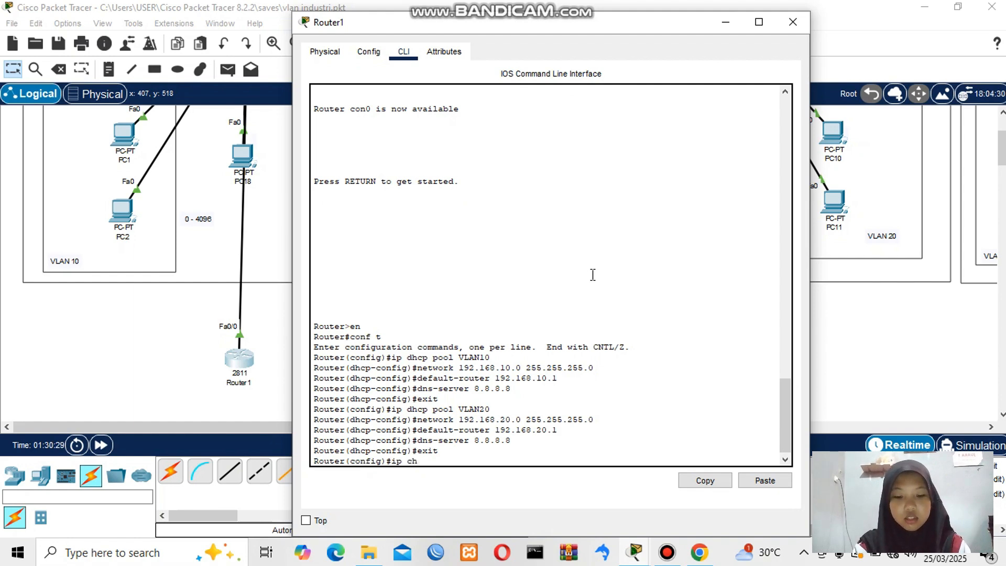
key(BackSpace)
key(BackSpace)
text(dhcp)
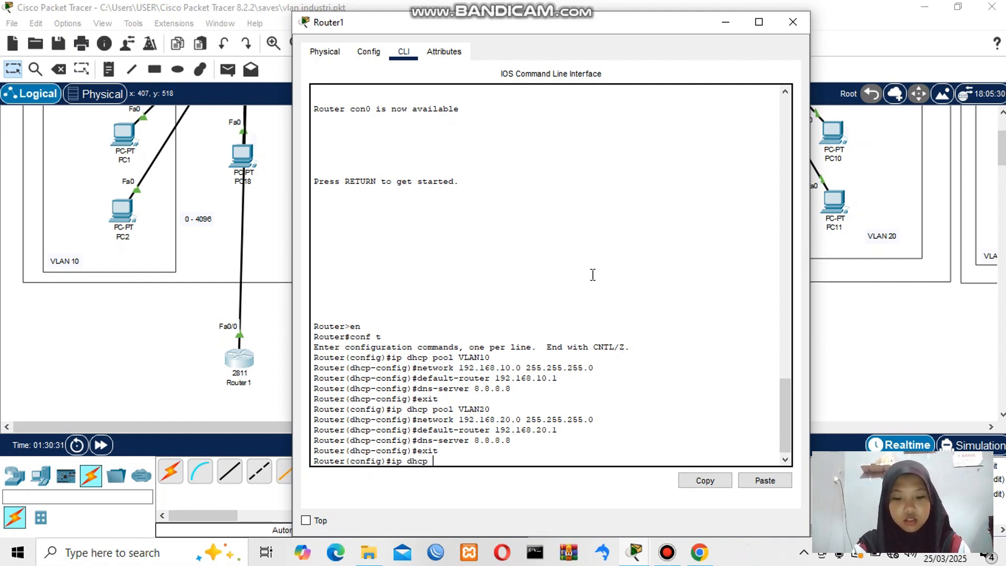
text( pool VLAN1)
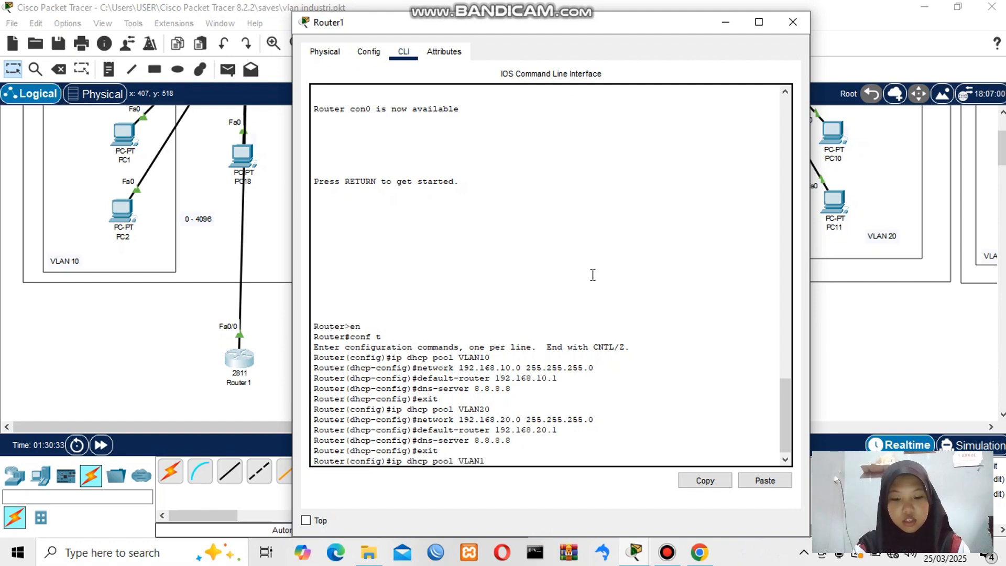
key(Return)
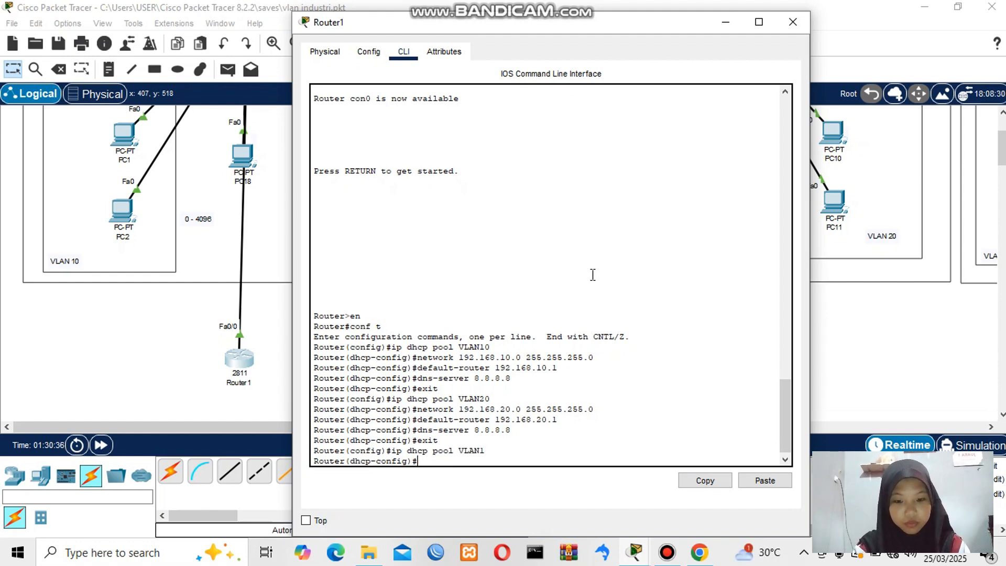
- Assign network 192.168.1.0 with mask 255.255.255.0 to the VLAN1 DHCP pool
text(networkn)
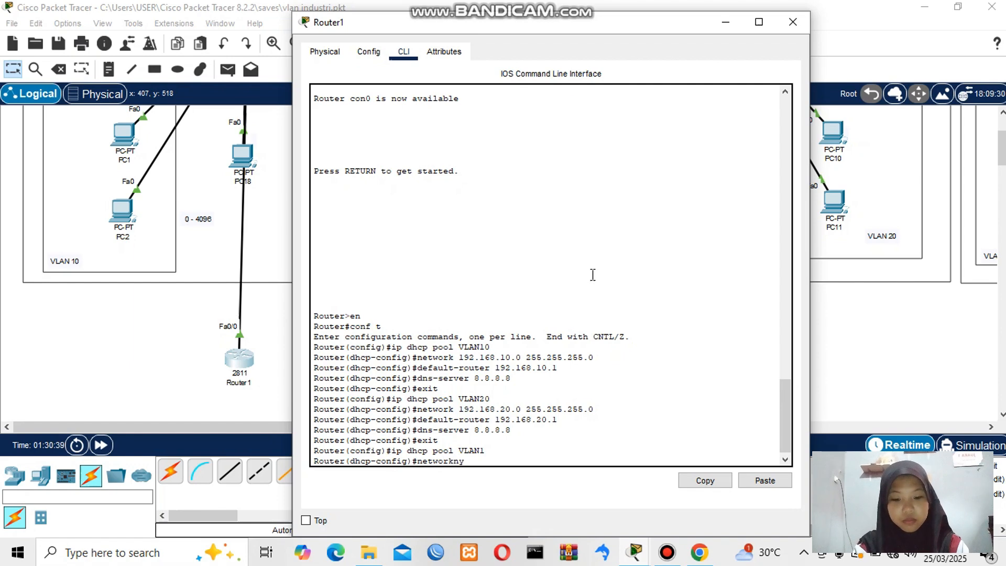
key(BackSpace)
text(192.168)
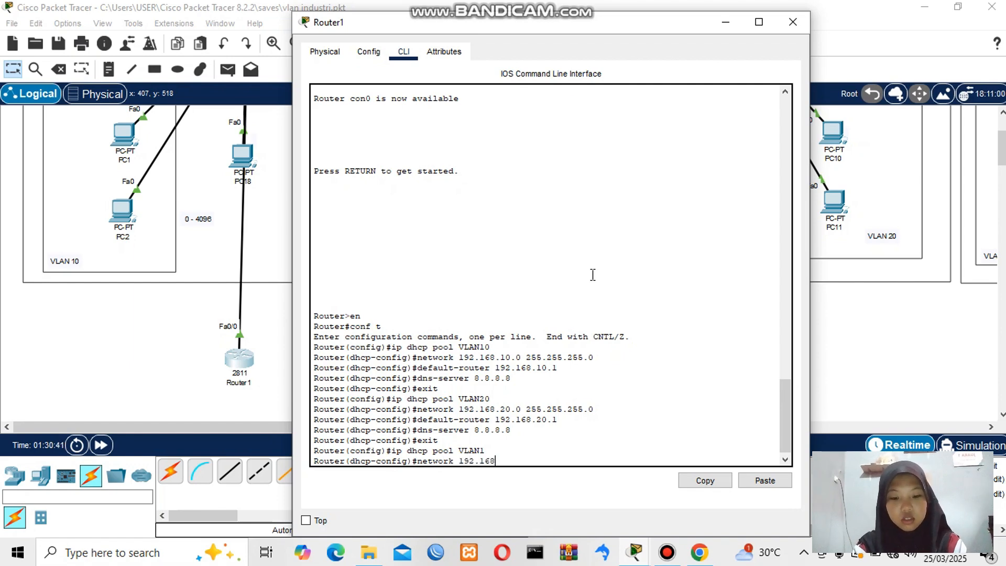
text(.1.0)
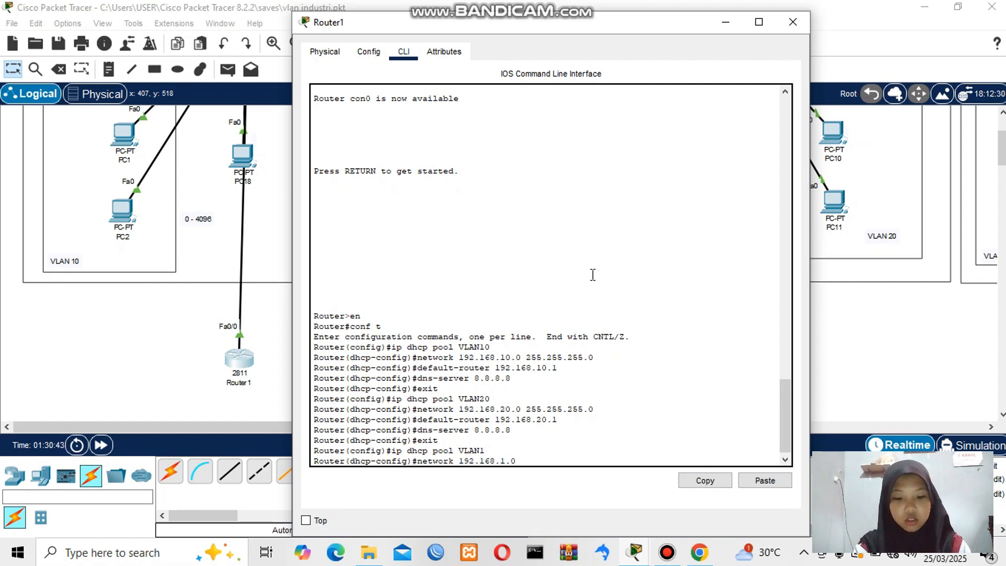
text( 255.255)
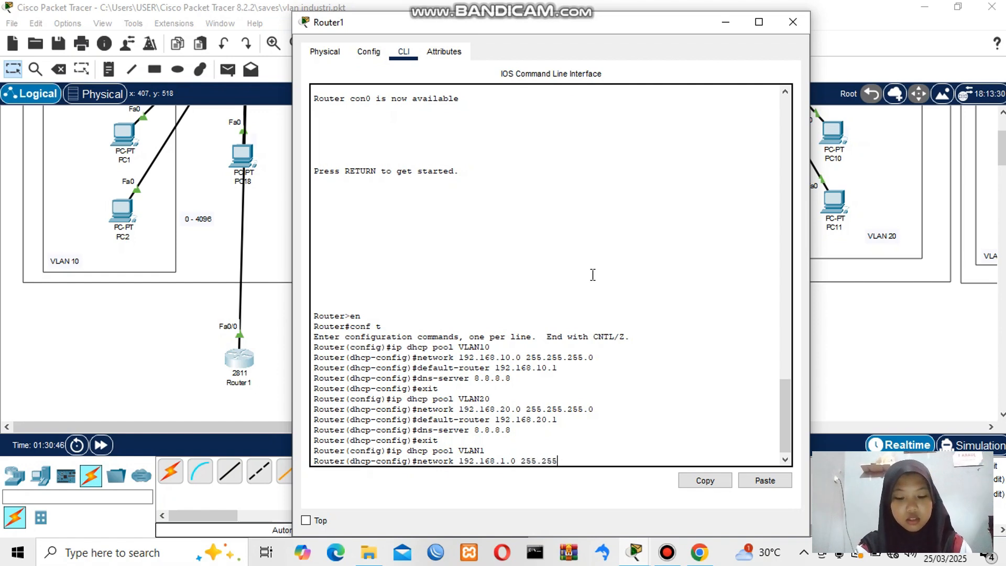
text(.255.0)
key(Return)
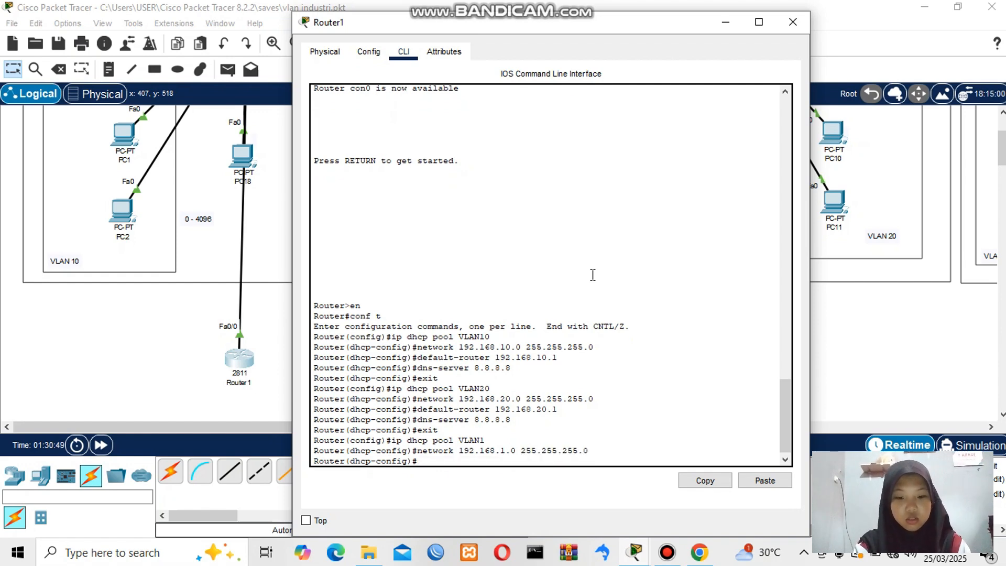
- Set the VLAN1 DHCP pool's gateway with default-router 192.168.1.1
text(default)
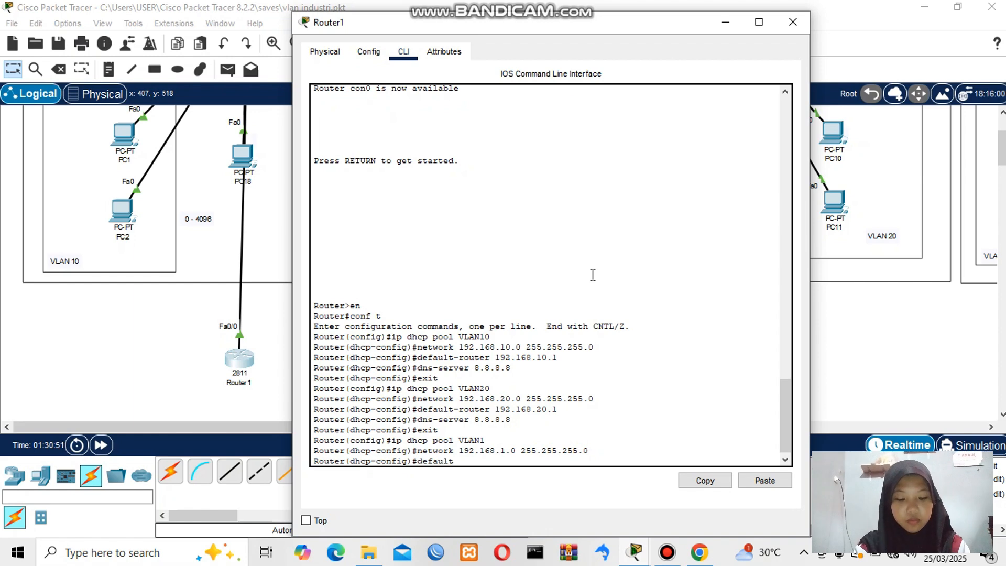
text(-router)
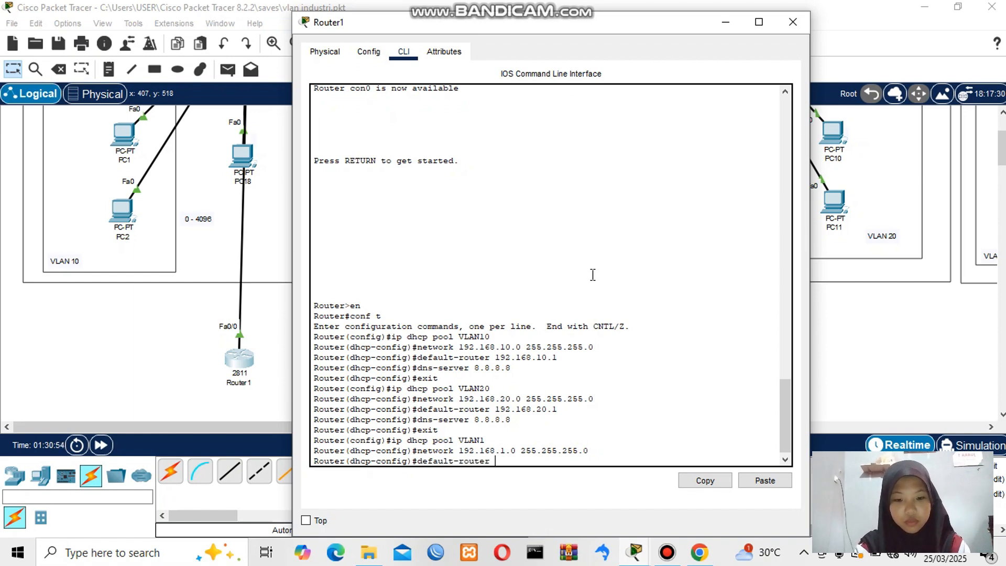
text( 192.168.1.1)
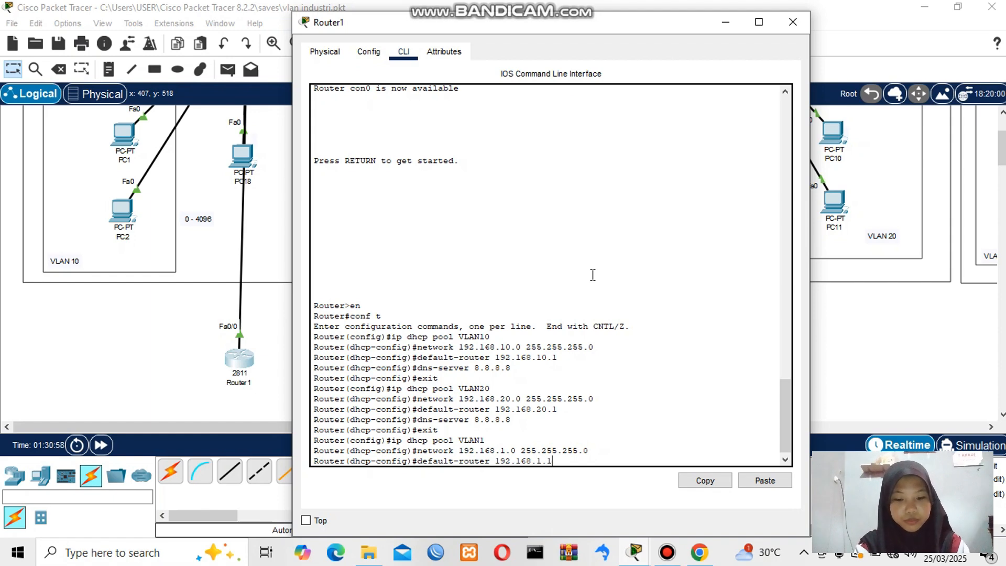
key(Return)
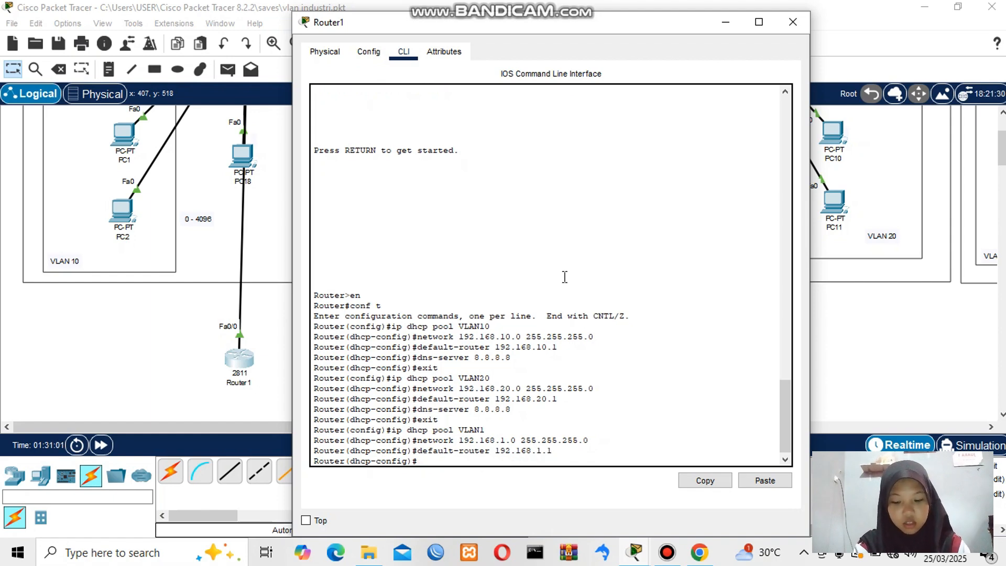
- Set the VLAN1 DHCP pool's DNS server with dns-server 8.8.8.8, exit the pool configuration and put the Router1 window away
text(dns-server 8.8.8.8)
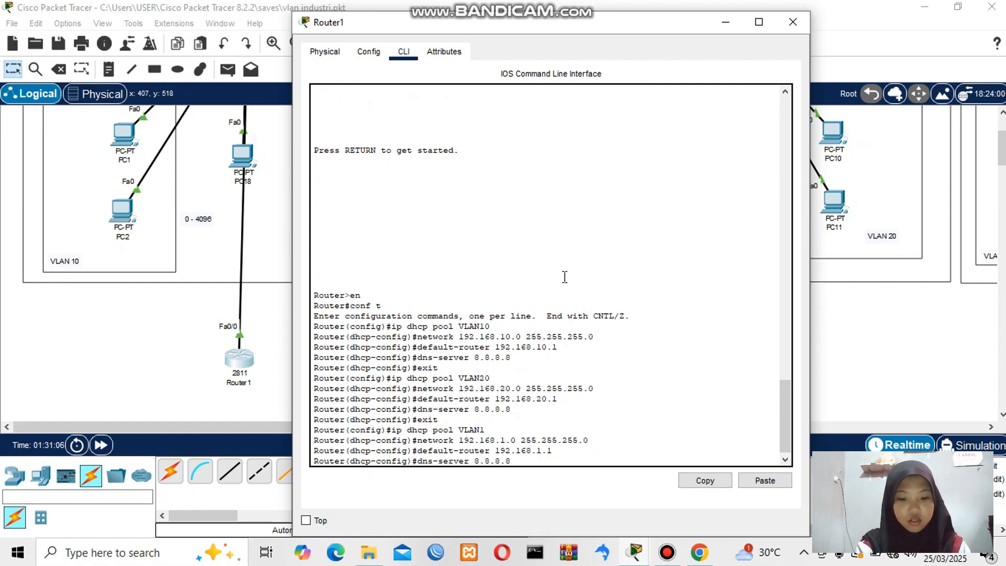
key(Return)
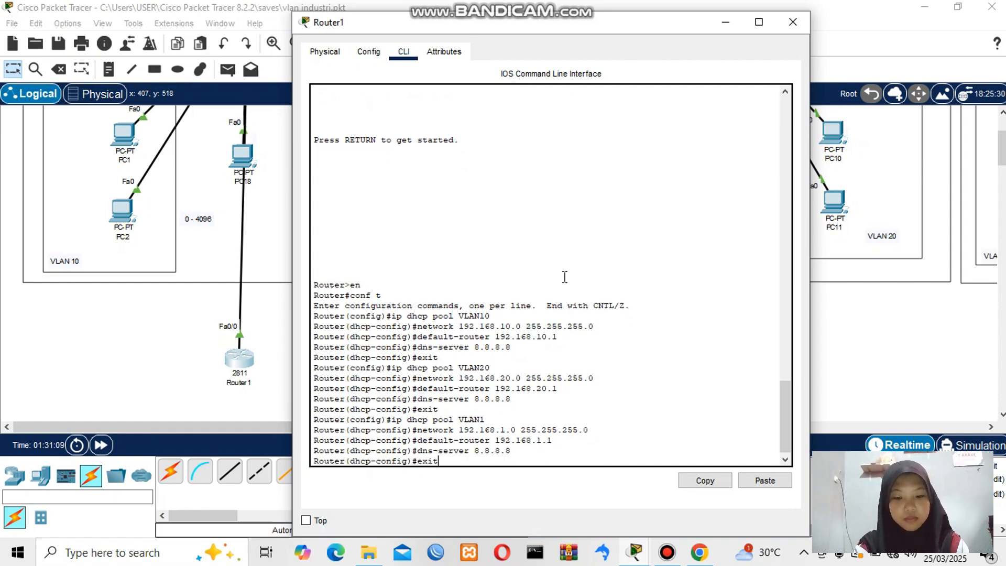
text(exit)
key(Return)
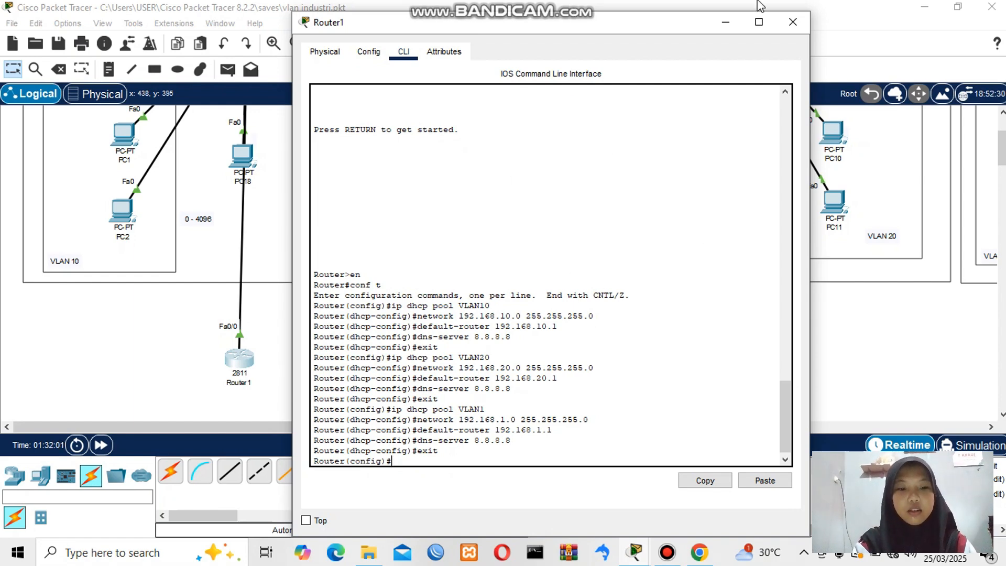
click(725, 22)
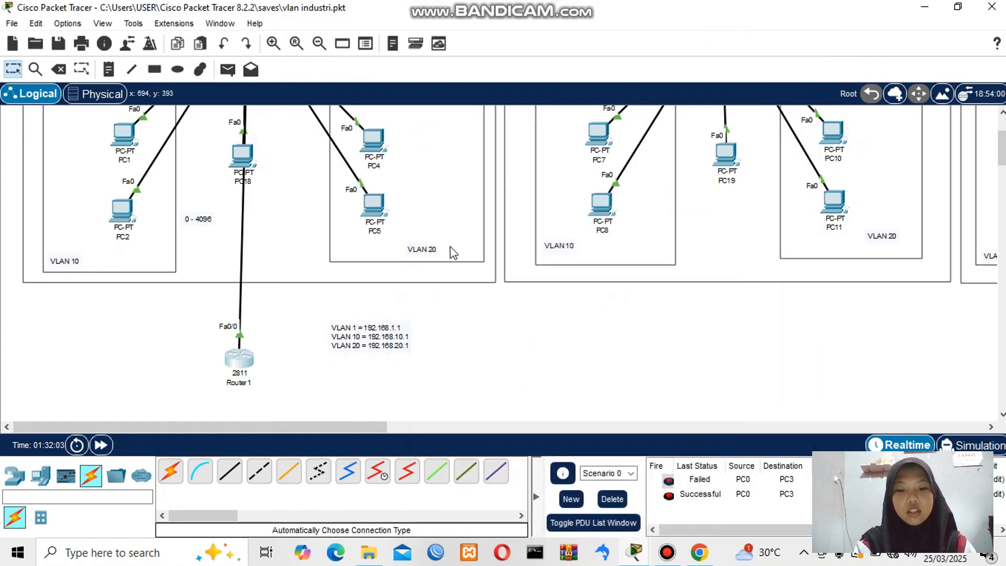
- Switch PC6's FastEthernet0 IPv4 configuration from Static to DHCP and put its window away
scroll(453, 253, up, 3)
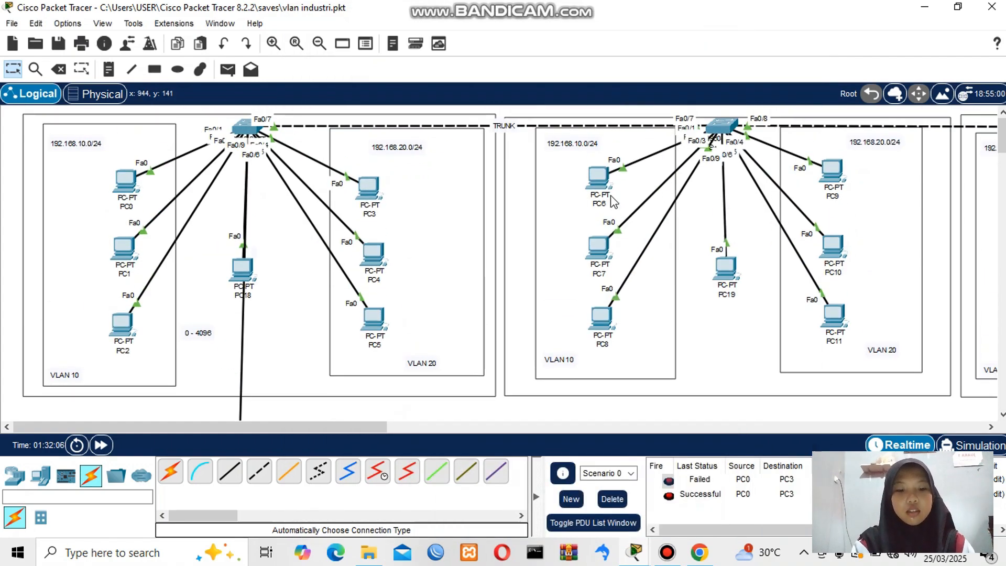
click(597, 178)
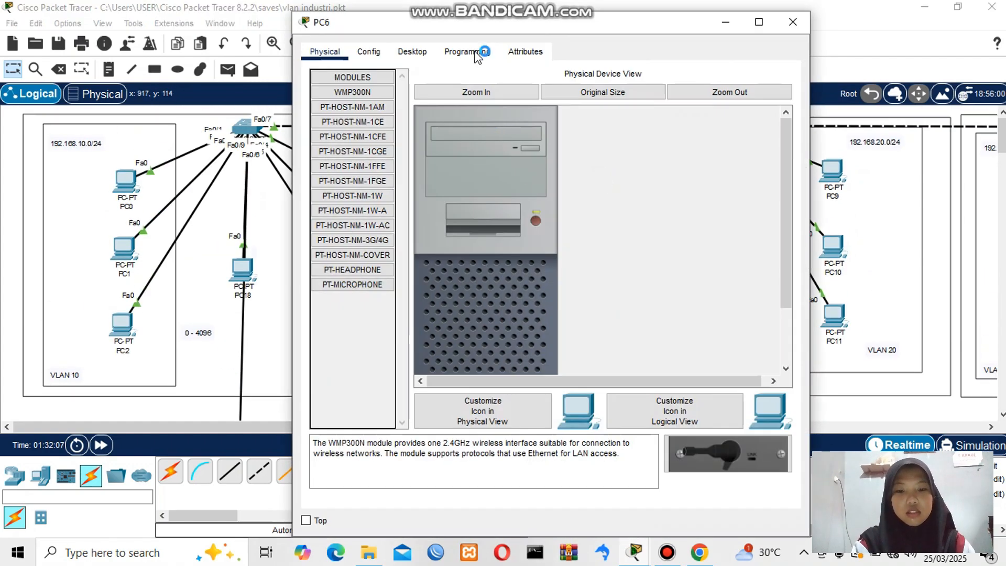
click(412, 52)
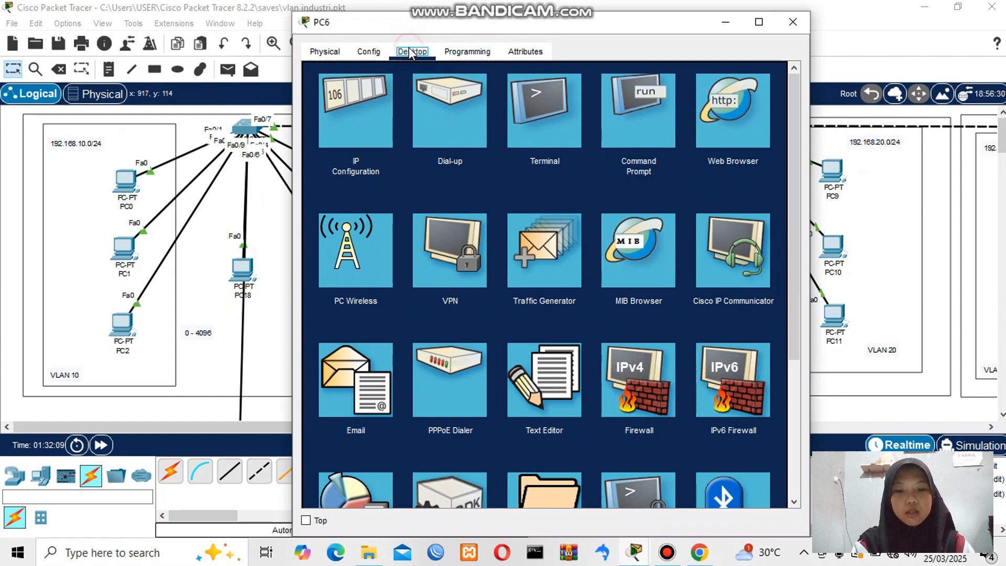
click(356, 111)
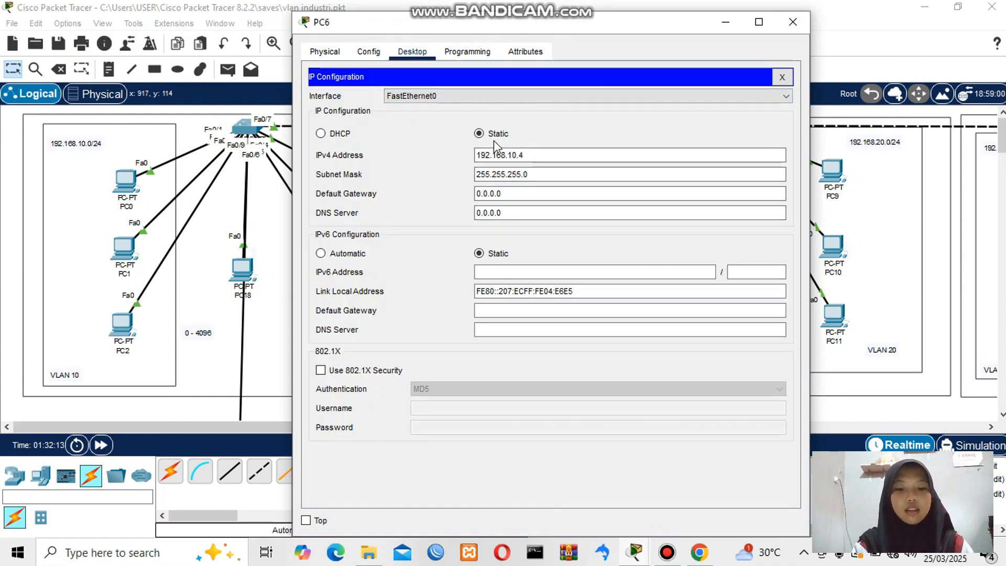
click(524, 156)
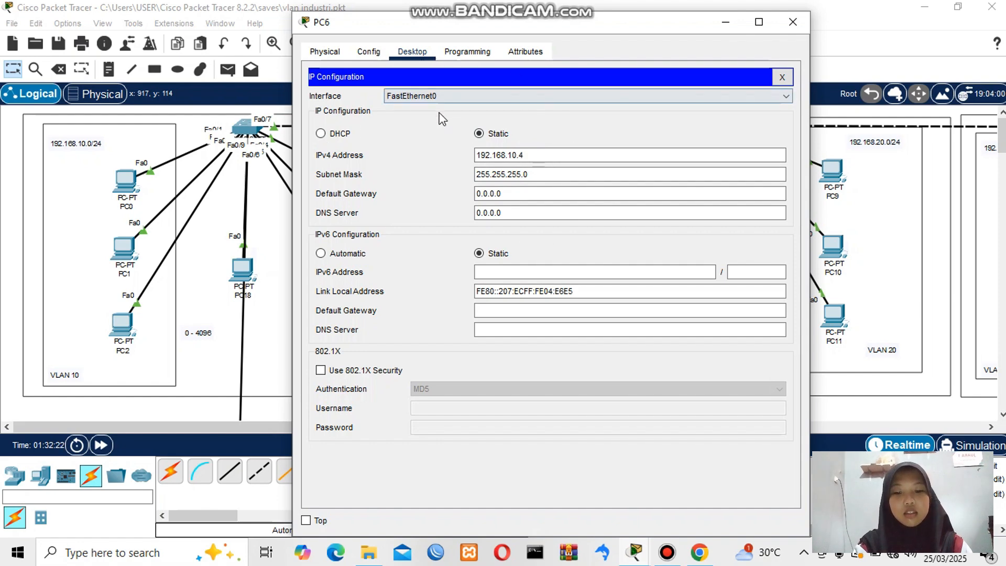
click(321, 133)
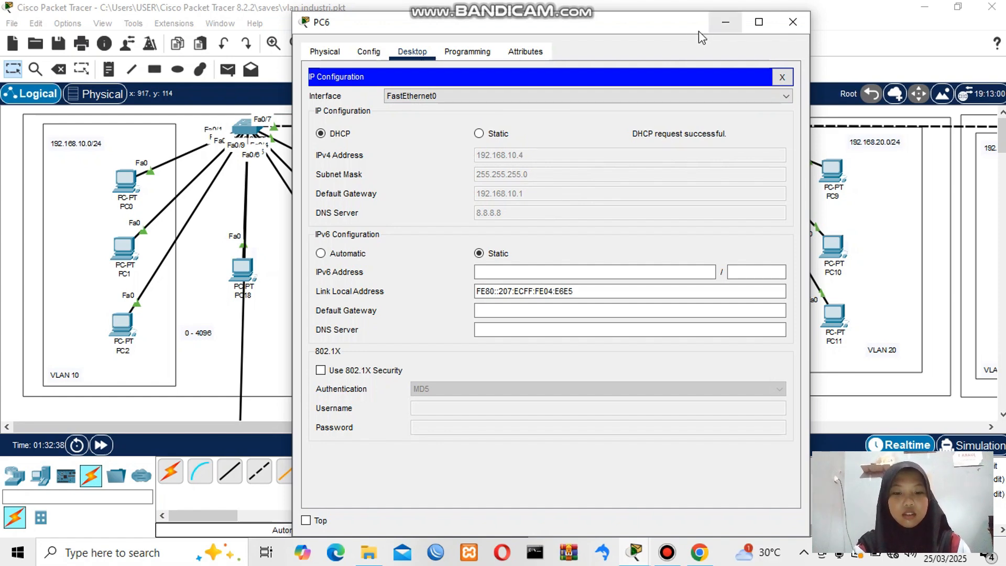
click(725, 22)
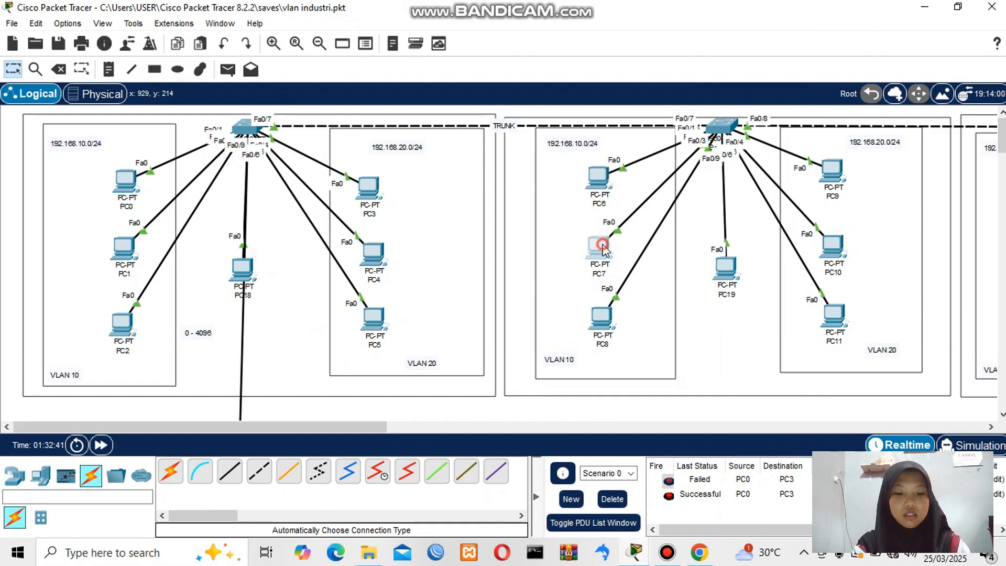
- Switch PC7's FastEthernet0 IPv4 configuration to DHCP and close its window
click(598, 247)
click(413, 51)
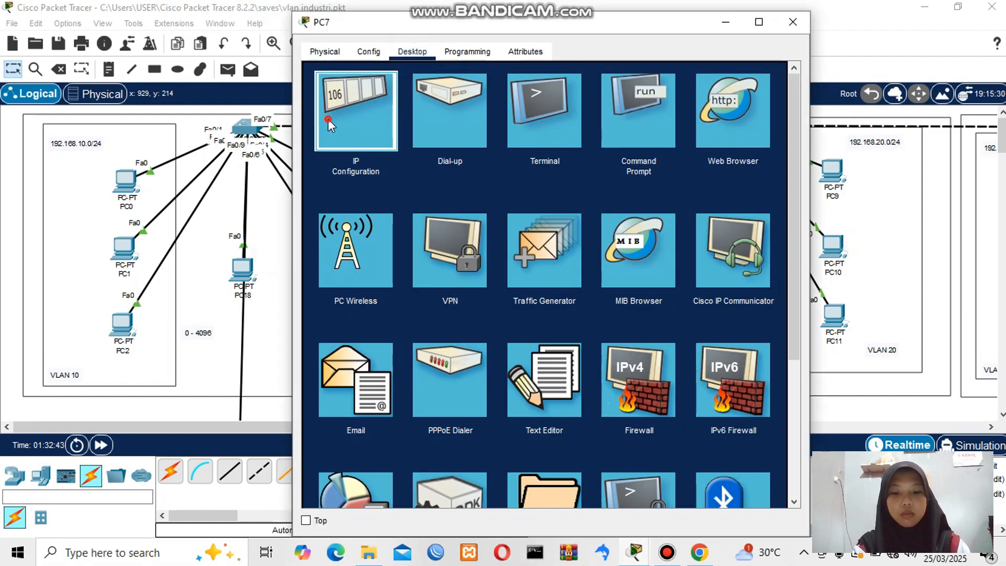
click(327, 118)
click(321, 133)
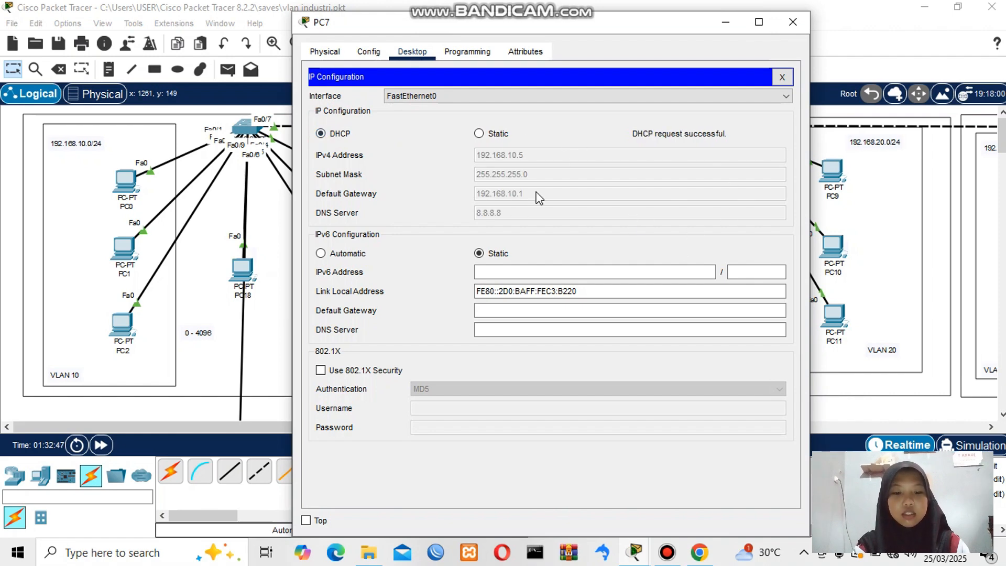
click(793, 22)
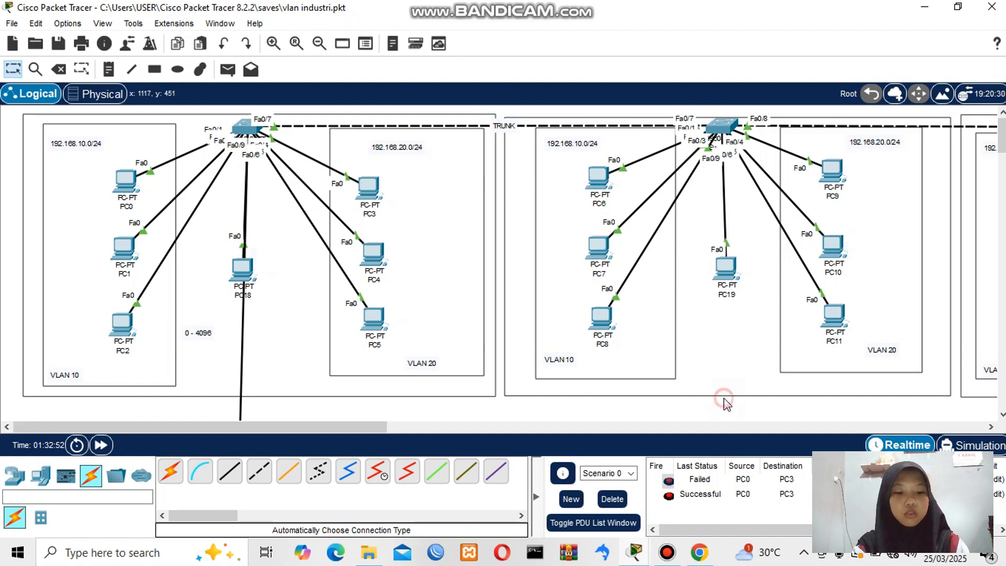
- Switch PC3's IPv4 configuration from static to DHCP
click(374, 185)
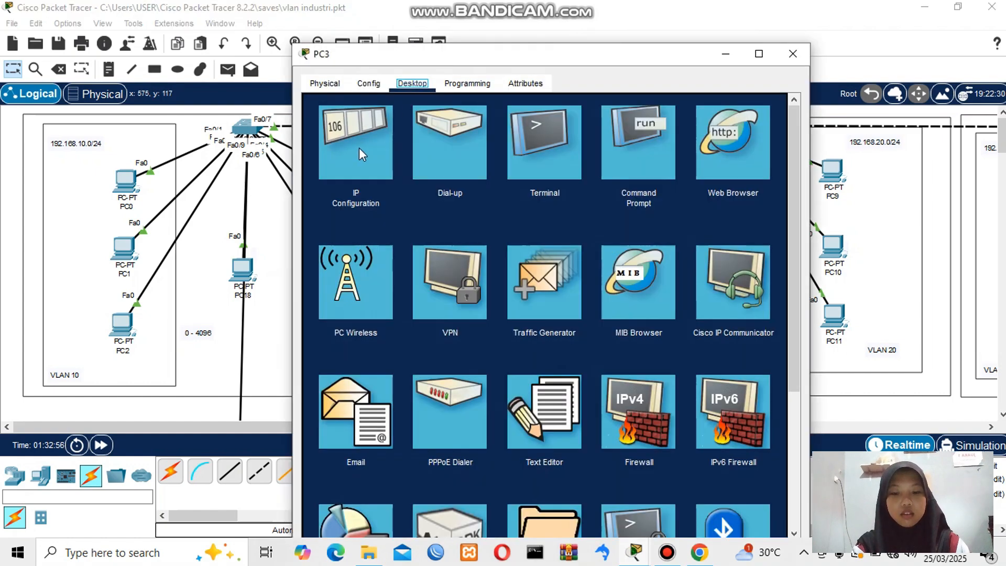
click(362, 154)
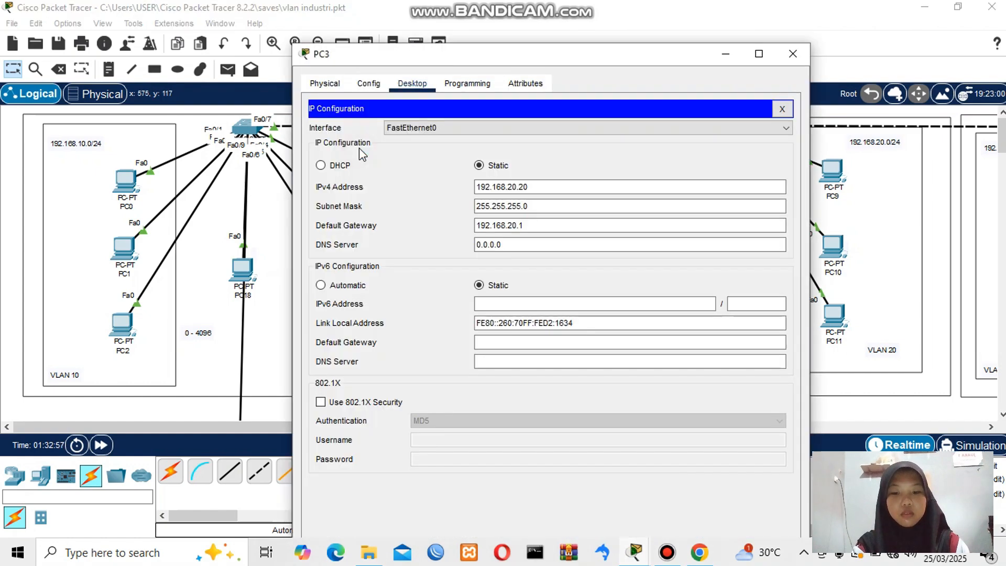
click(321, 166)
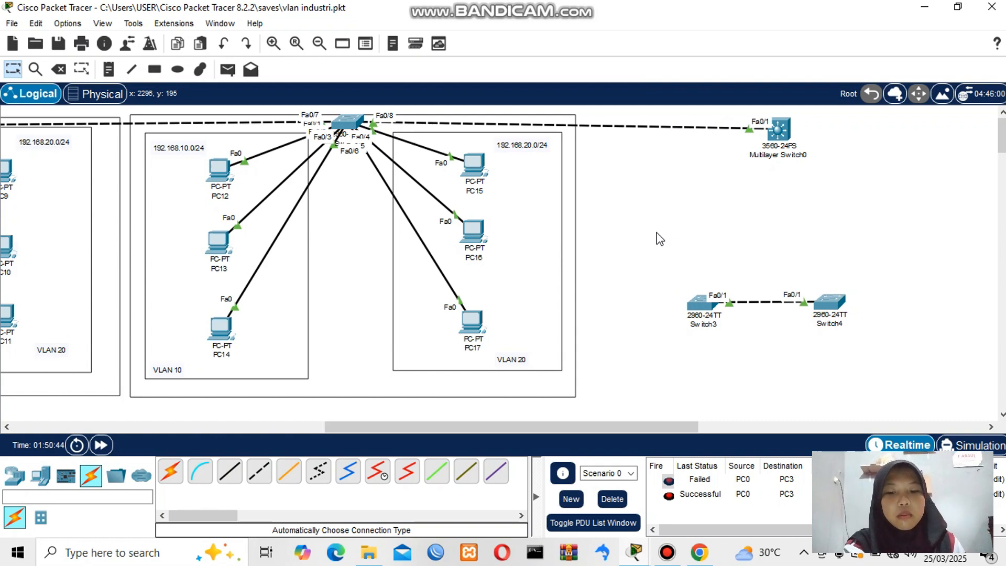
- Examine the port summary of Multilayer Switch0
mouse_move(348, 122)
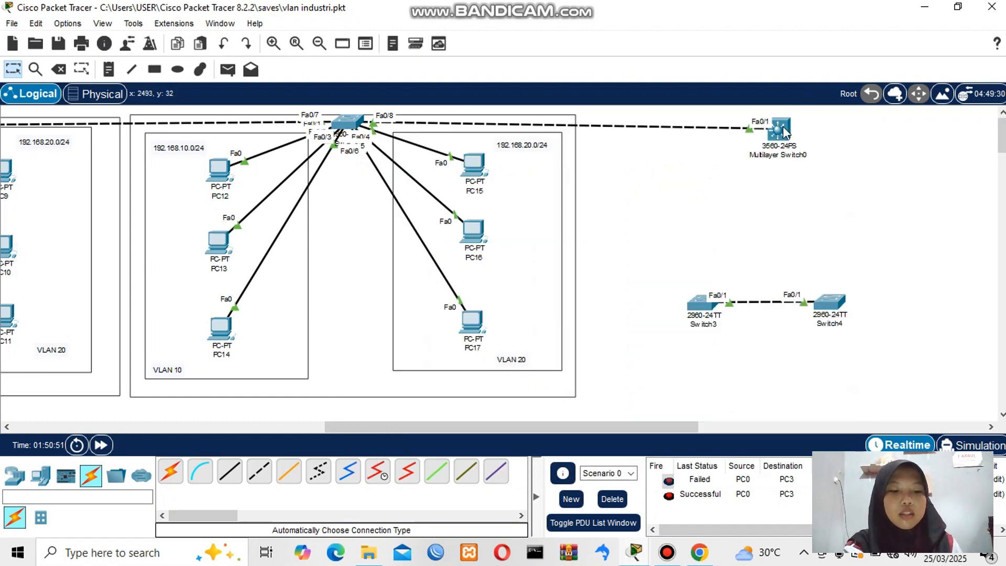
mouse_move(783, 131)
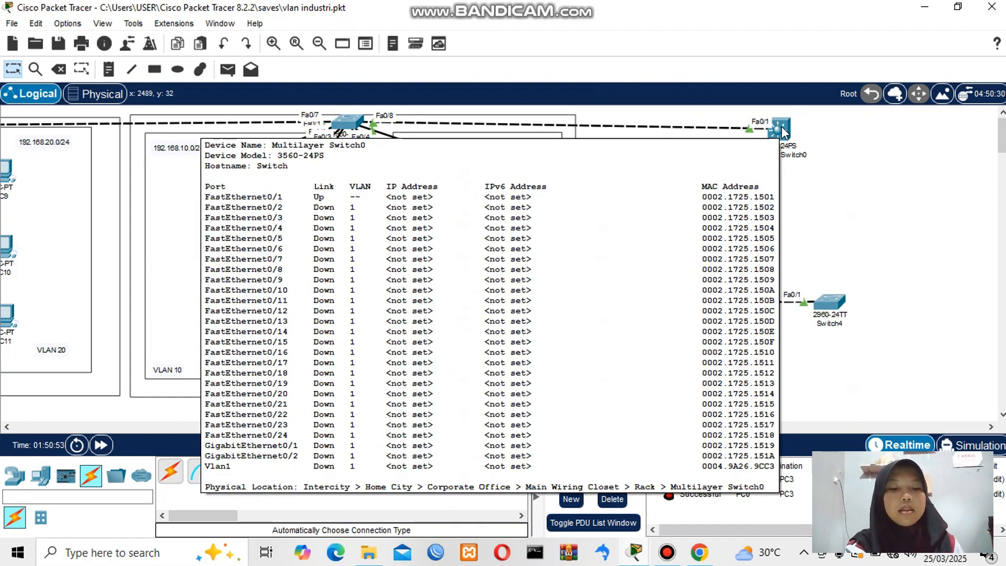
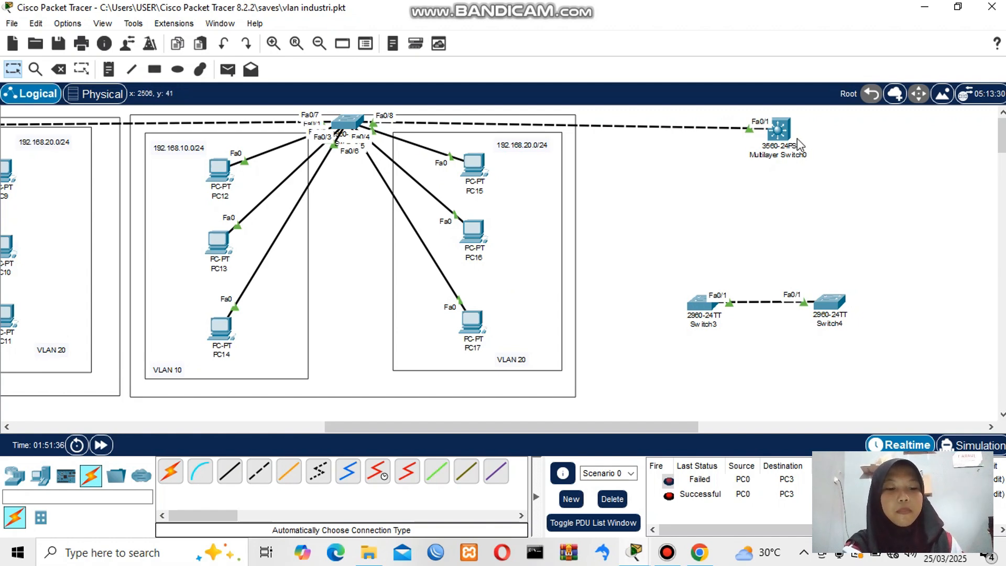
mouse_move(801, 147)
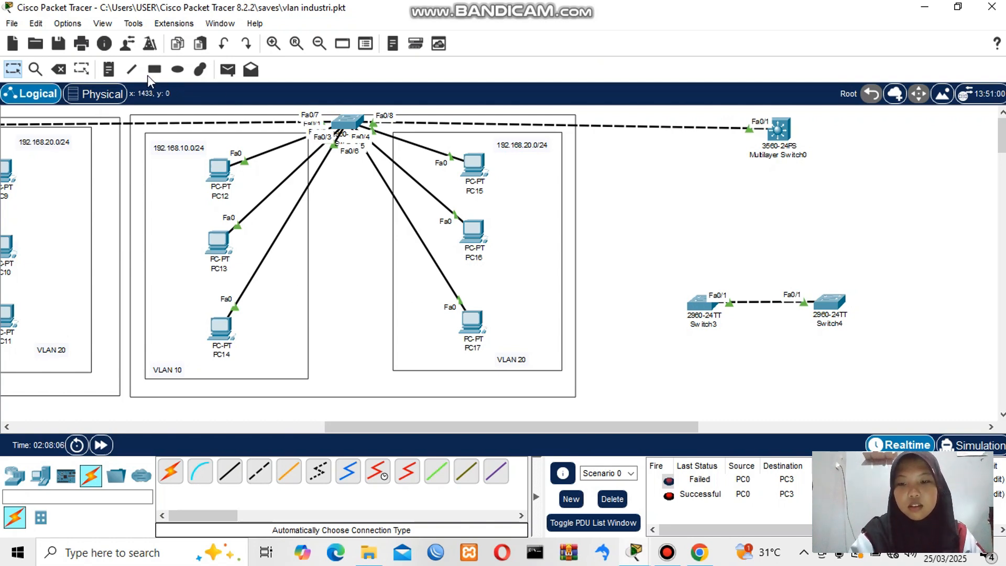
- Delete the two unused 2960 switches, Switch3 and Switch4, below the multilayer switch
click(659, 282)
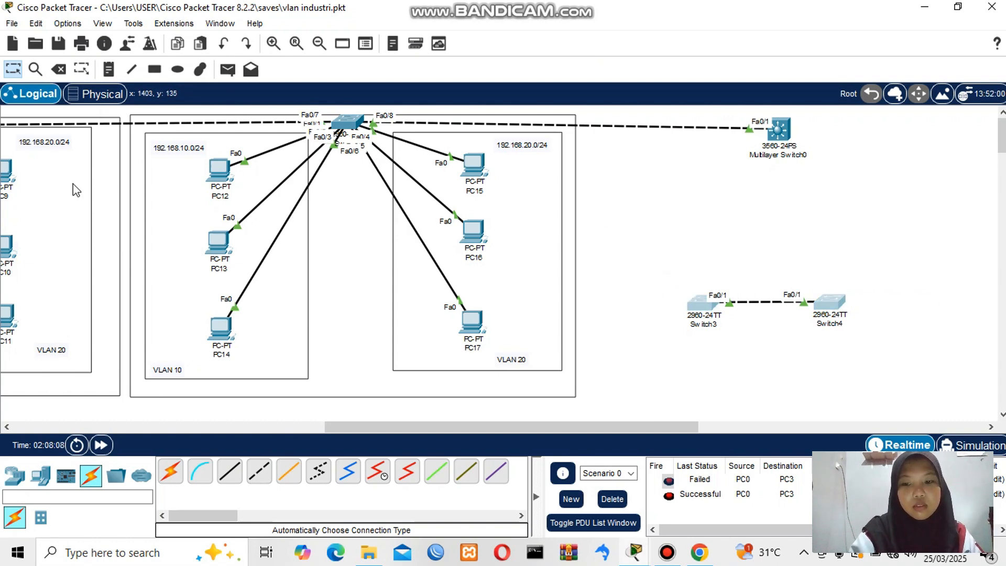
click(59, 69)
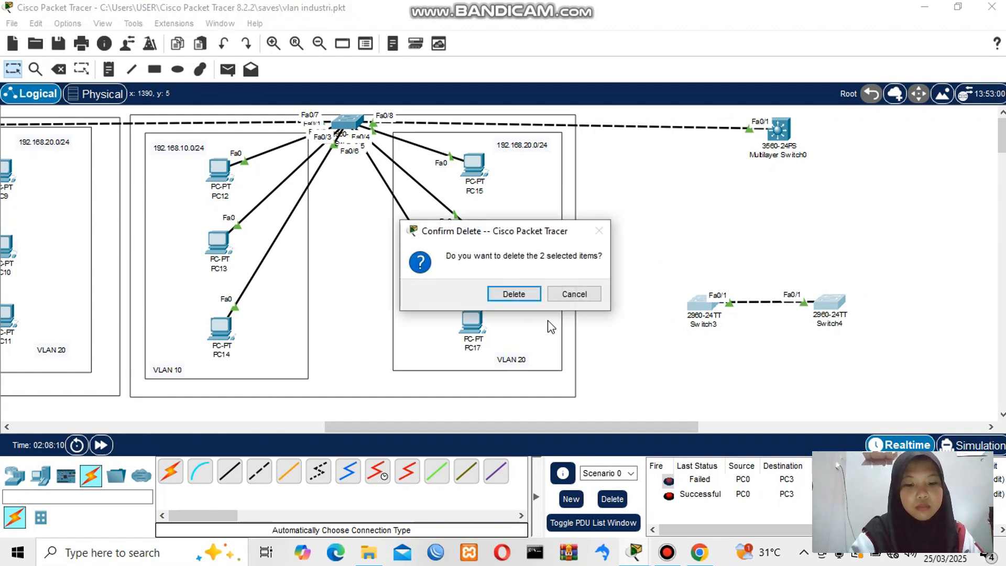
click(512, 292)
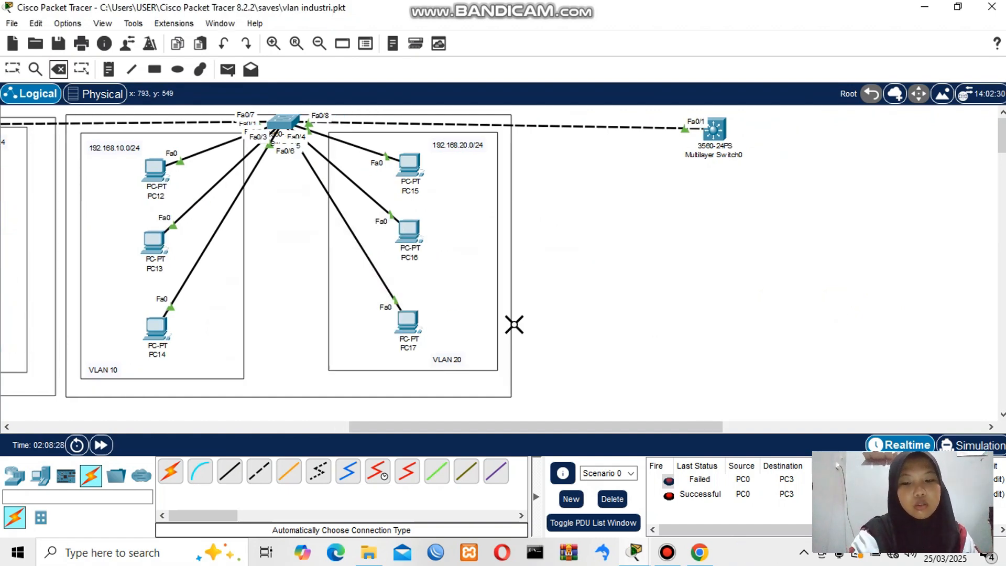
- Place two PCs side by side below Multilayer Switch0
scroll(514, 325, left, 10)
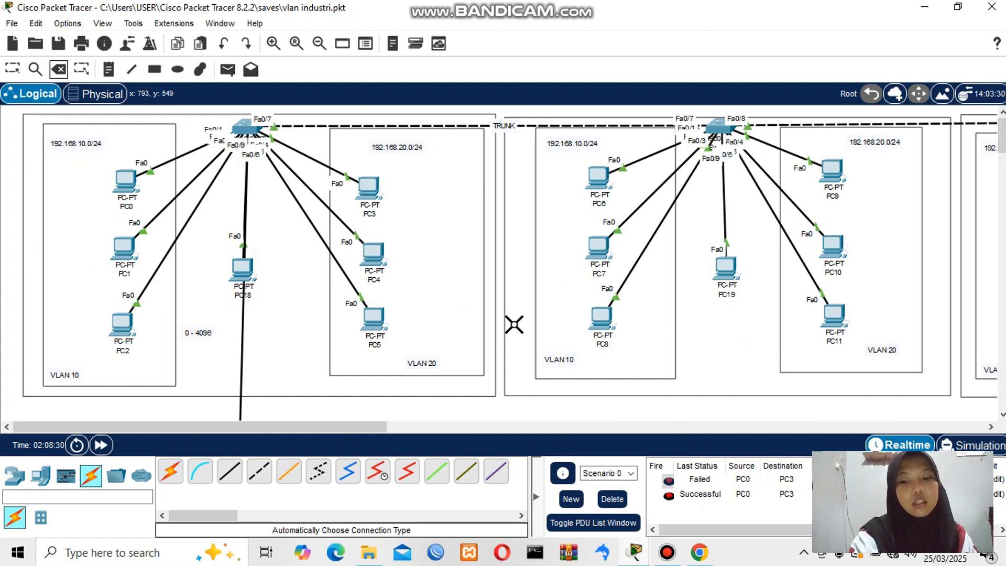
scroll(302, 318, down, 5)
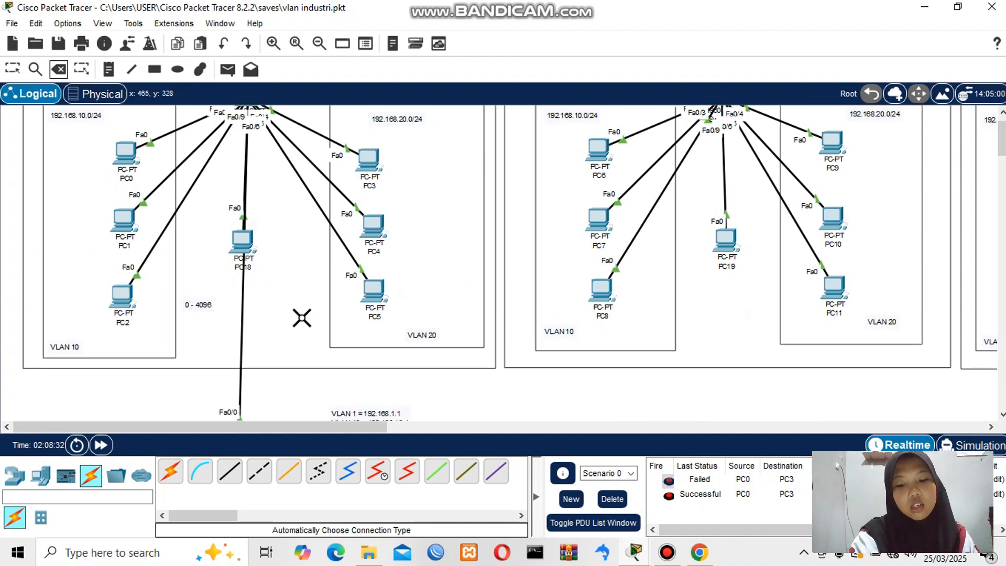
scroll(302, 317, up, 5)
scroll(302, 318, right, 15)
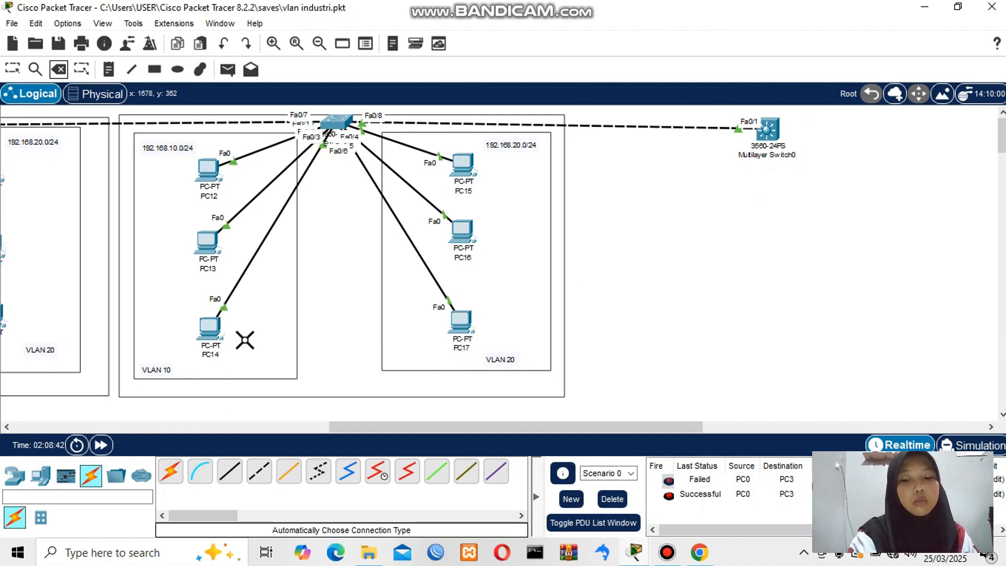
scroll(244, 340, left, 15)
scroll(245, 339, right, 15)
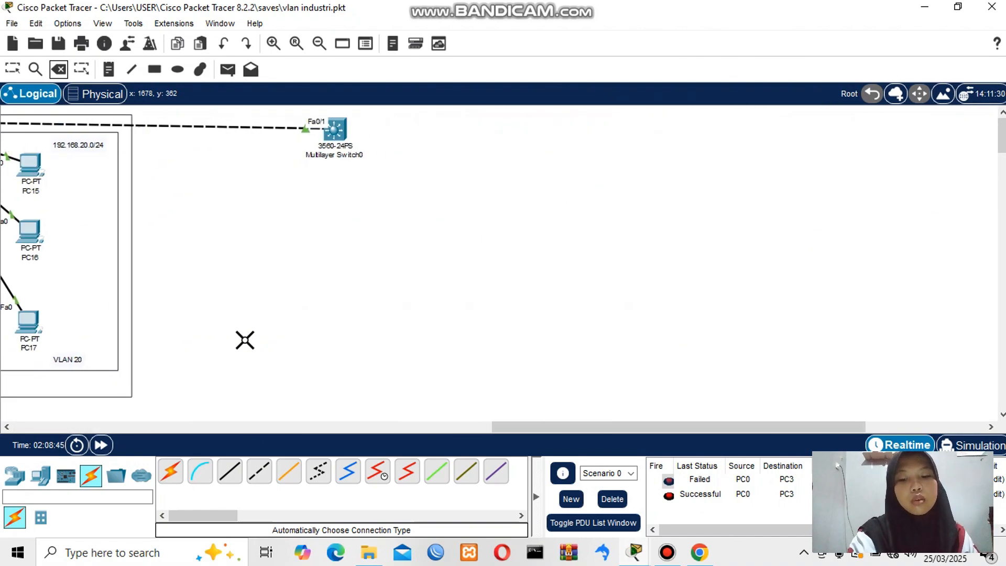
scroll(245, 339, left, 3)
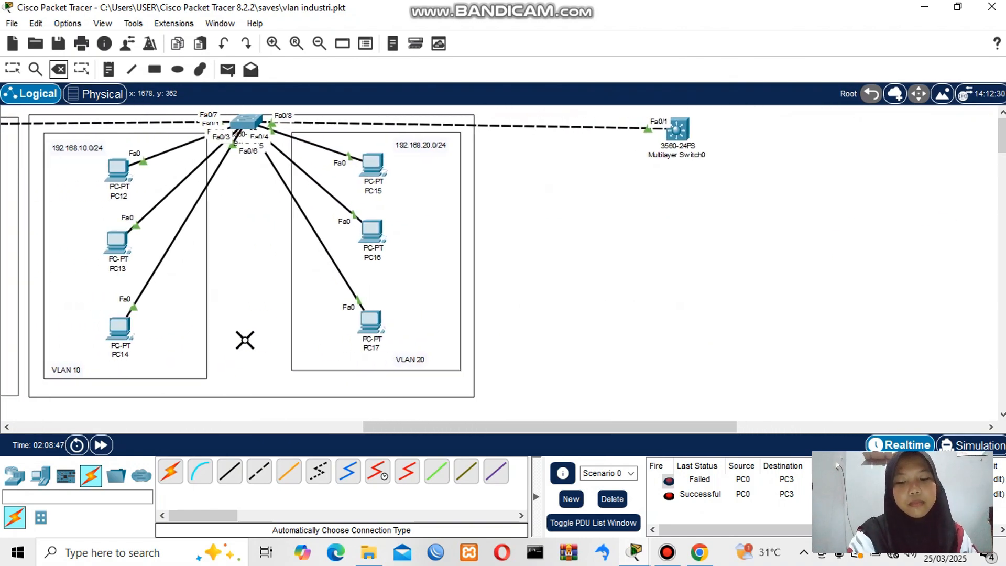
click(38, 478)
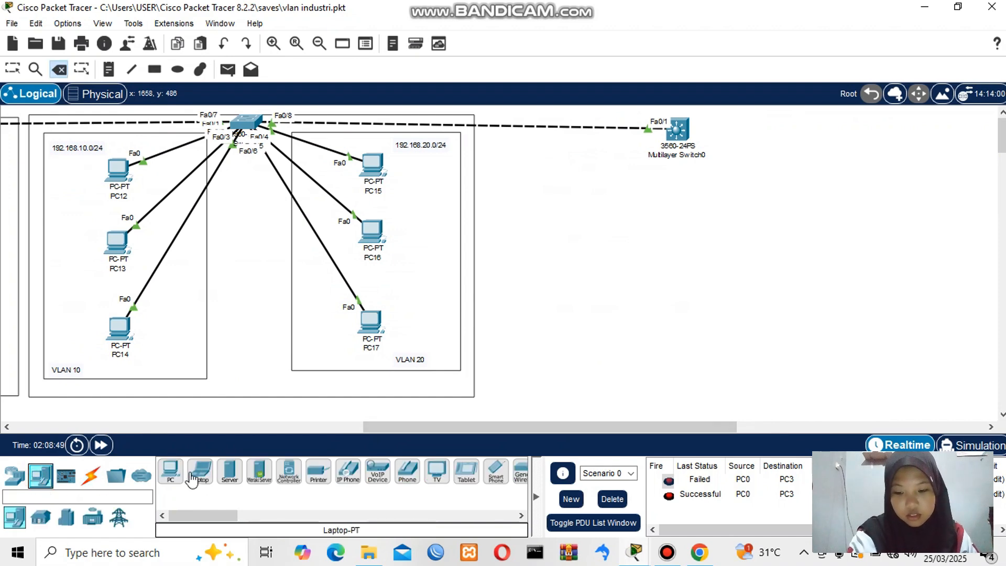
click(170, 472)
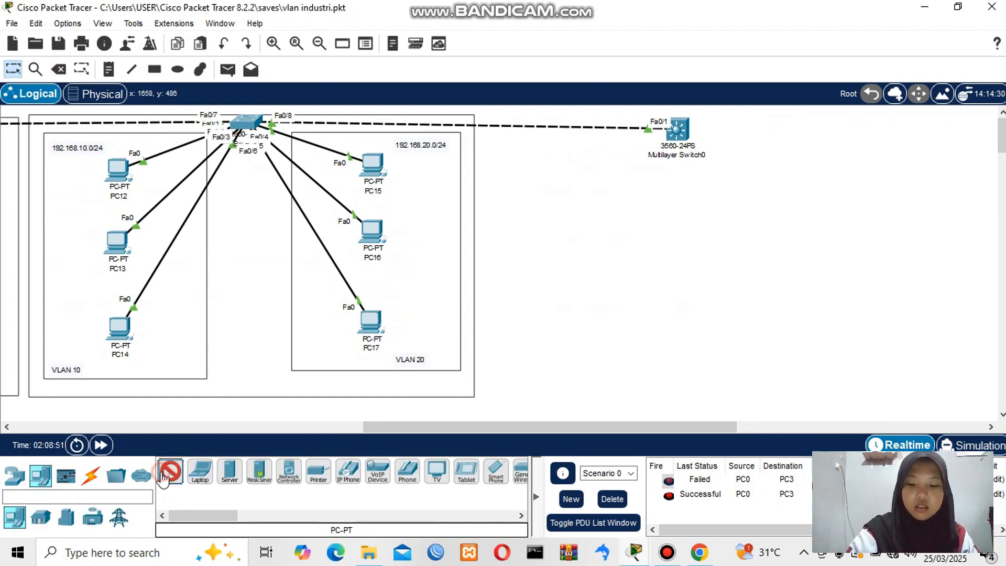
click(600, 205)
click(749, 206)
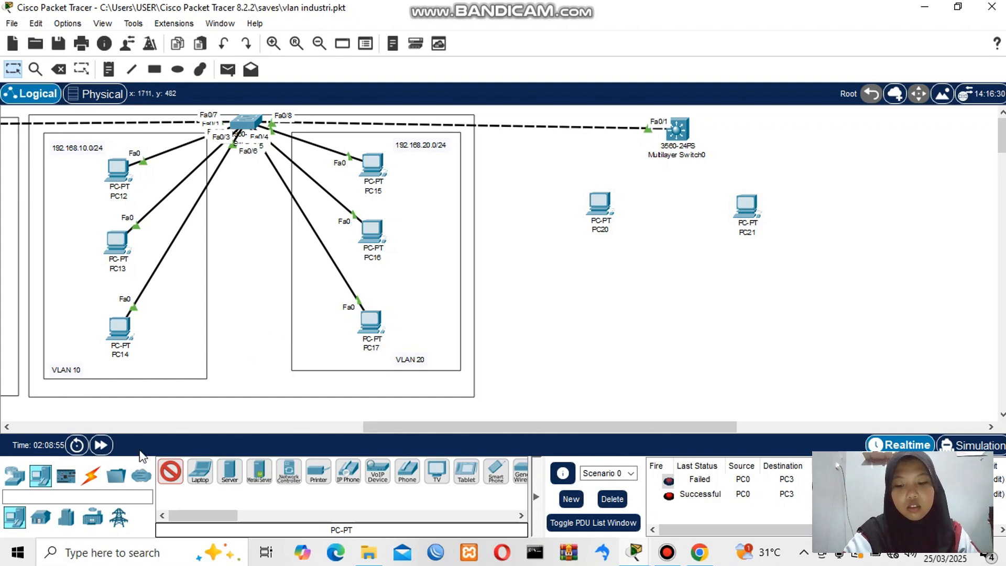
- Connect PC20 and PC21 to Multilayer Switch0 using automatically chosen cables
click(91, 475)
click(169, 475)
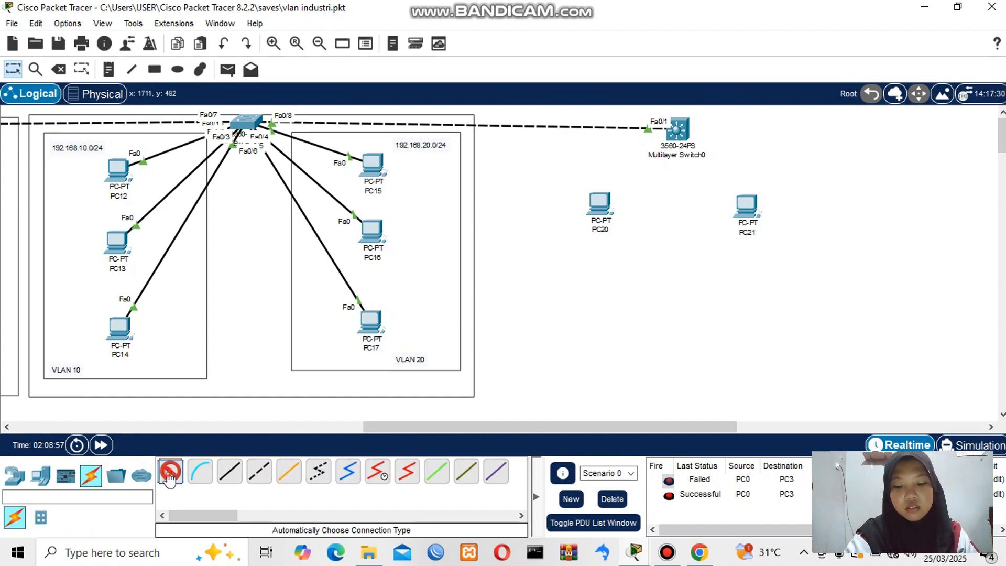
click(603, 203)
click(681, 130)
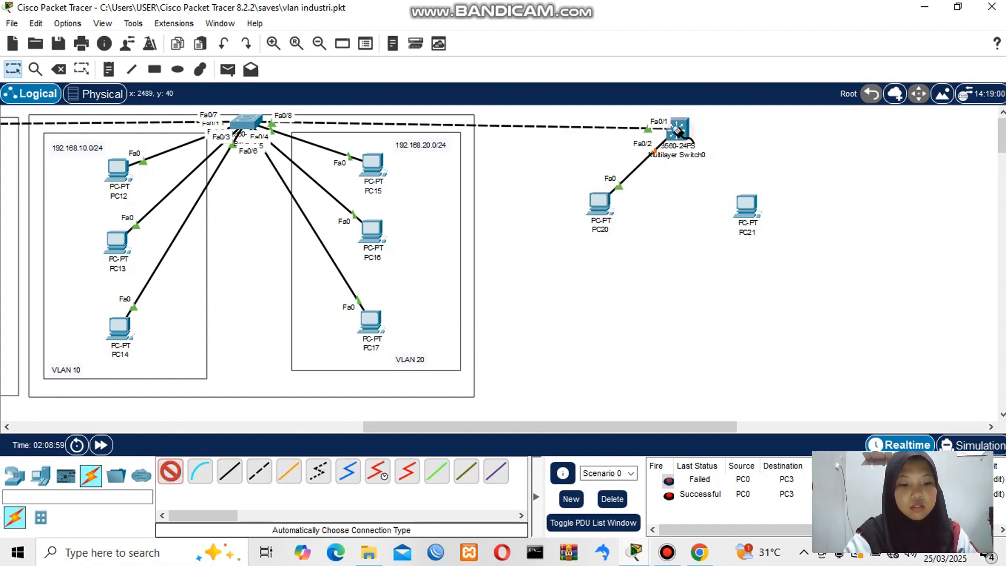
click(746, 206)
click(671, 127)
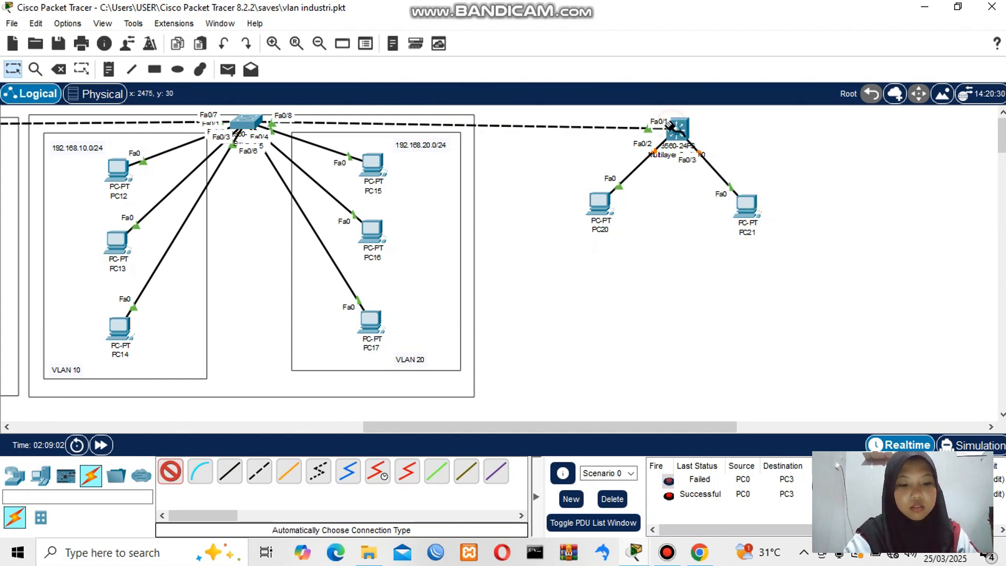
click(11, 67)
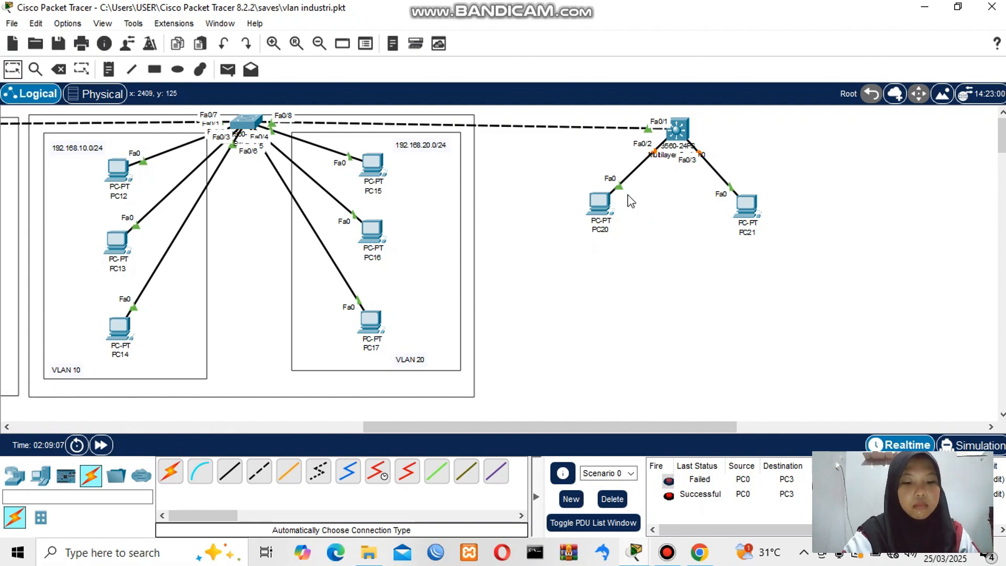
- Give PC20 the static IPv4 address 192.168.10.55 with subnet mask 255.255.255.0
click(595, 207)
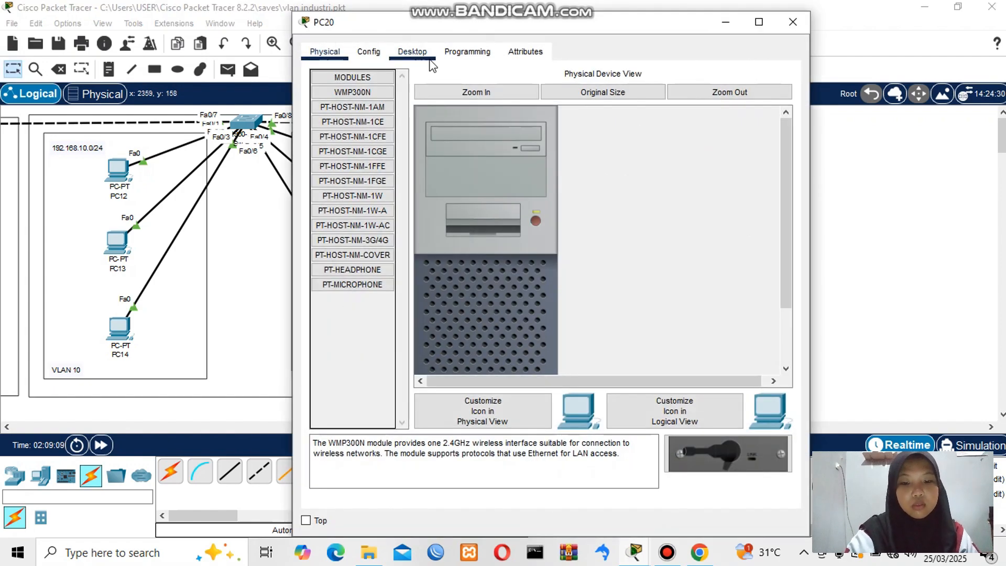
click(412, 52)
click(354, 103)
click(537, 156)
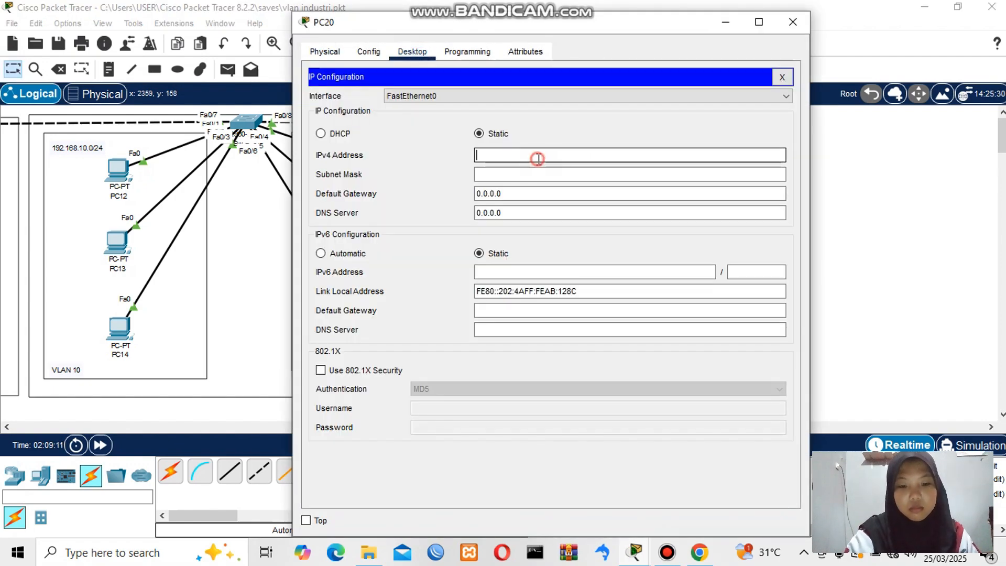
text(192.168)
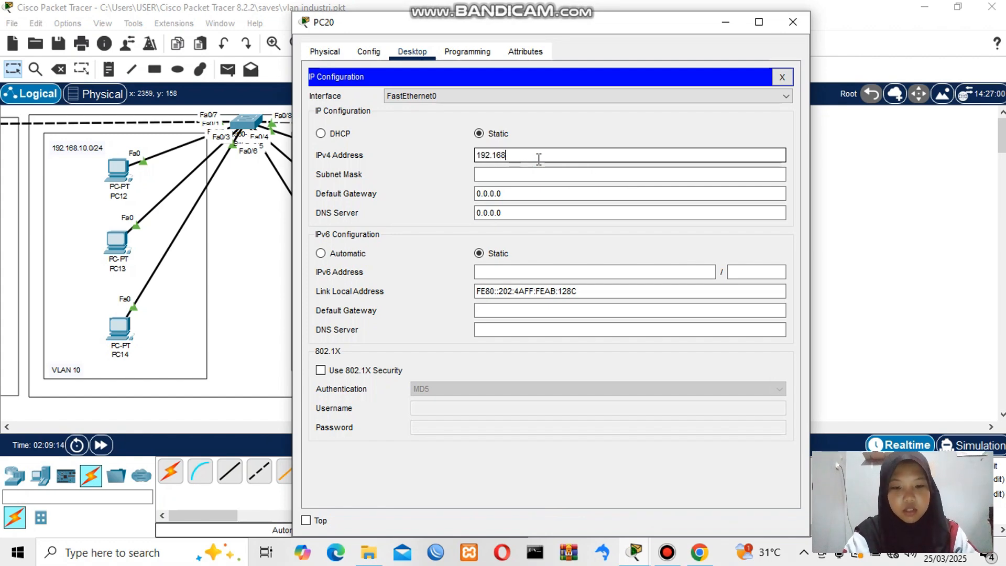
text(.10.)
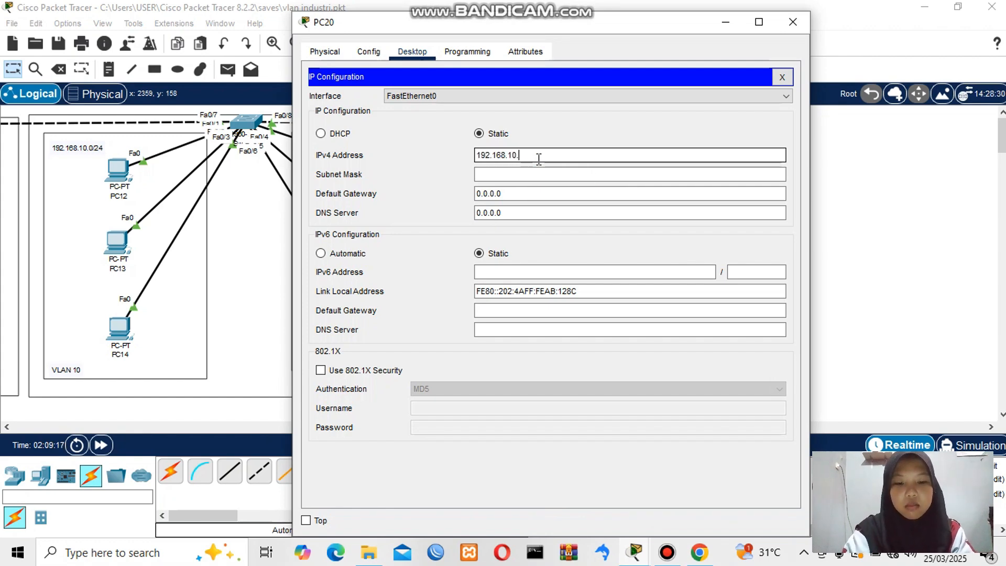
text(55)
key(Tab)
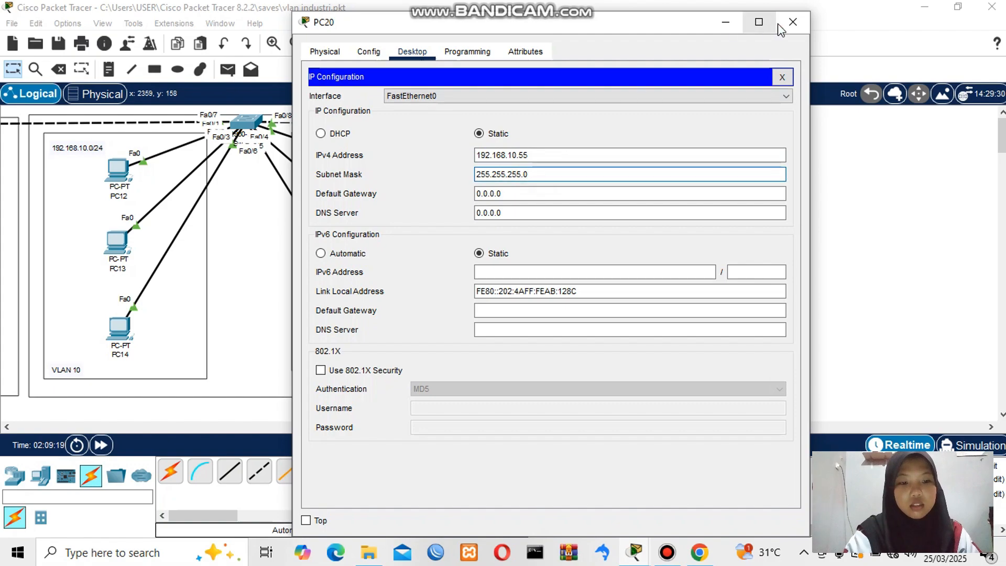
click(779, 25)
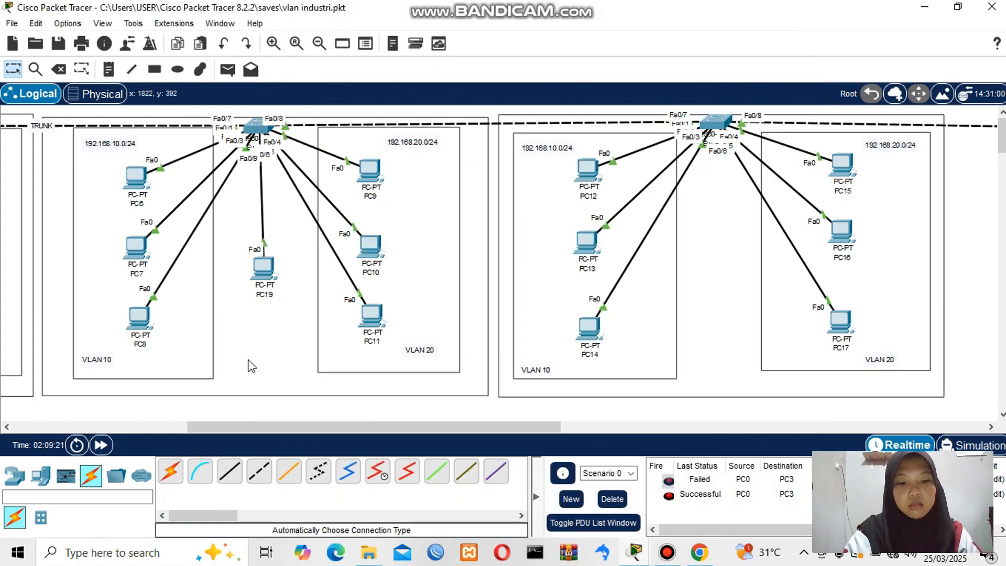
- Move the note listing the VLAN 1, 10 and 20 gateway addresses from beside Router1 to just below PC20
scroll(251, 365, down, 5)
click(348, 258)
drag(348, 258, 820, 250)
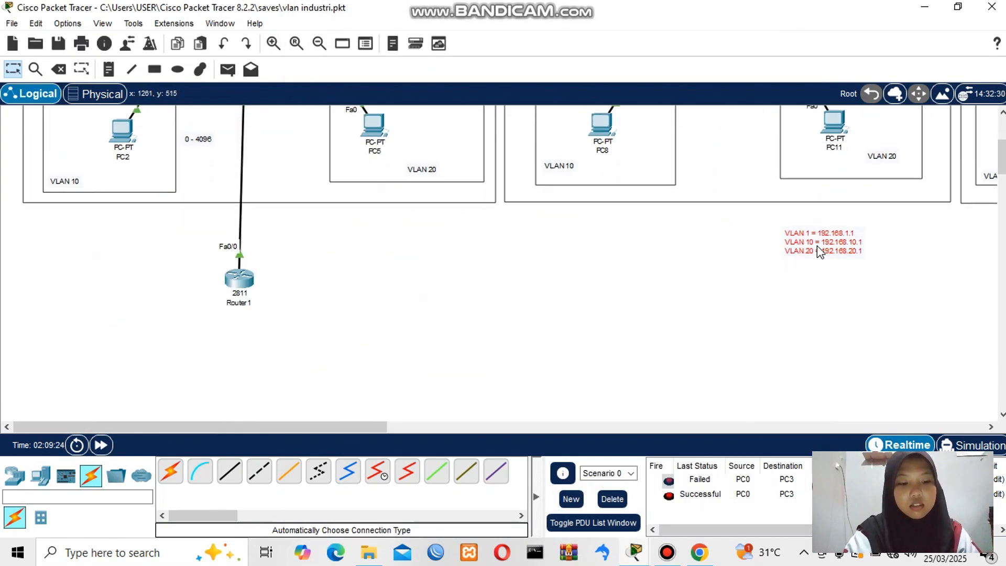
scroll(816, 245, right, 10)
drag(225, 242, 872, 147)
scroll(873, 147, up, 2)
scroll(873, 147, right, 10)
scroll(873, 147, up, 1)
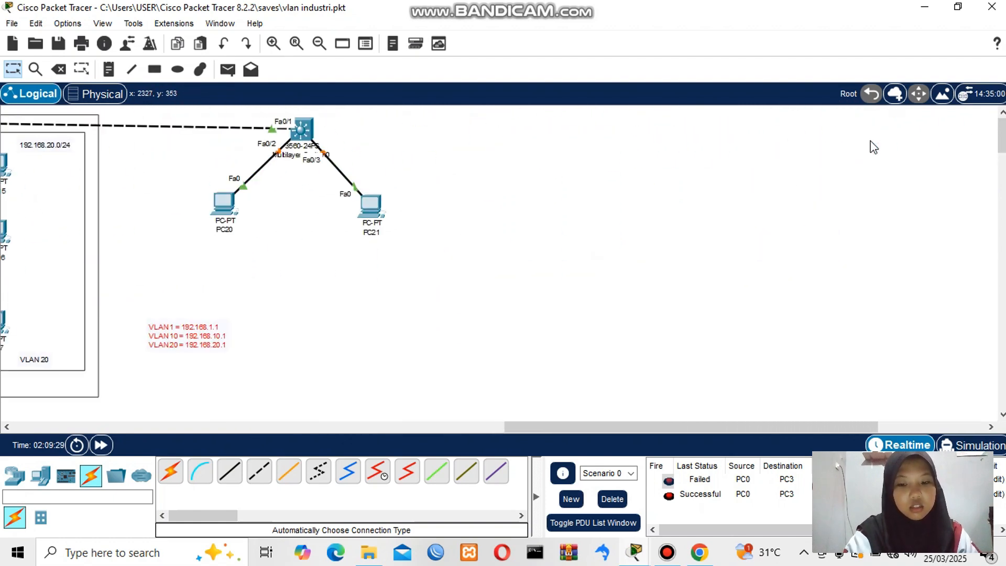
scroll(872, 157, left, 10)
scroll(742, 203, right, 6)
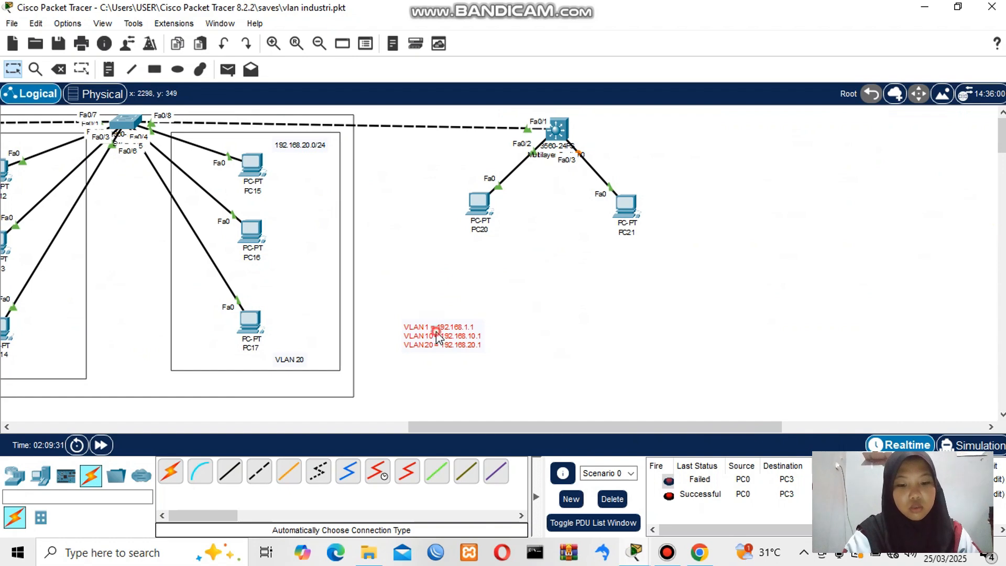
drag(440, 324, 435, 268)
click(517, 278)
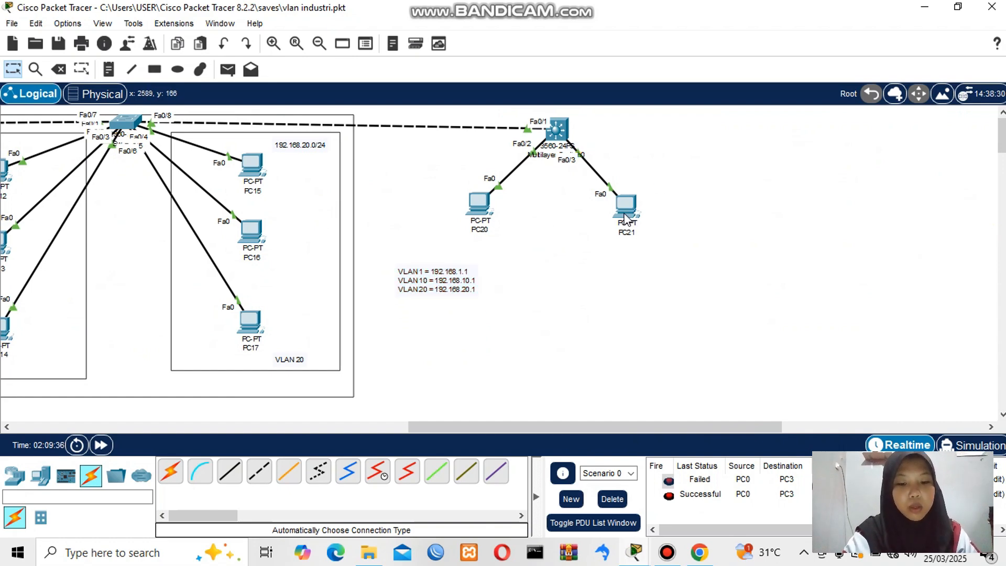
- Give PC21 the static IPv4 address 192.168.20.55 and fill in its default subnet mask
click(627, 212)
click(412, 52)
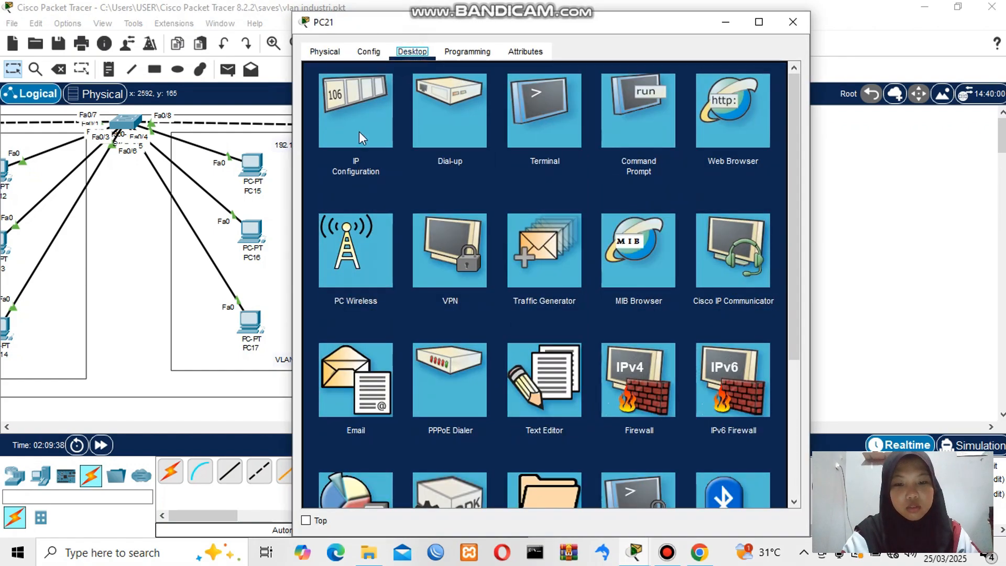
click(360, 132)
click(523, 156)
text(192.168)
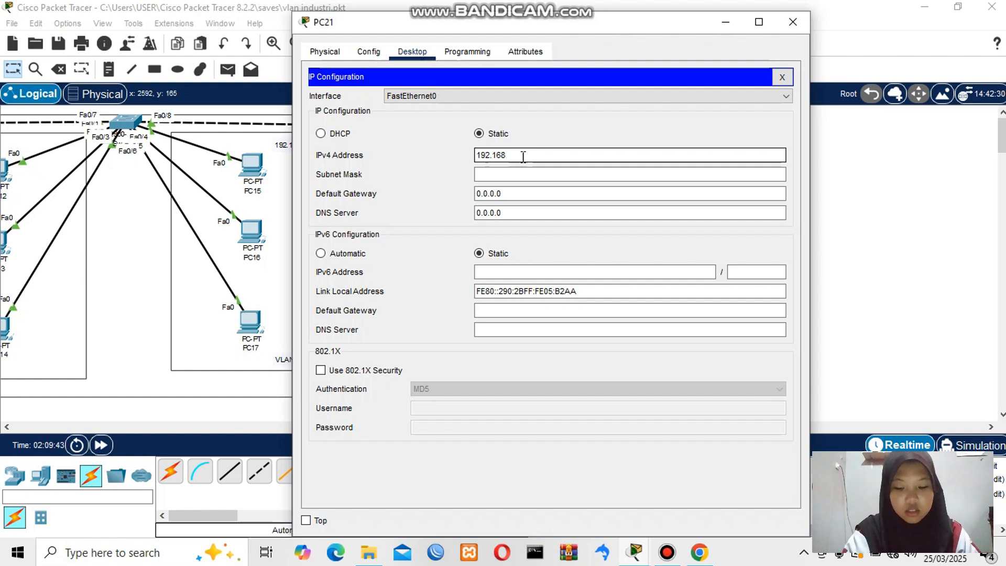
text(.20.55)
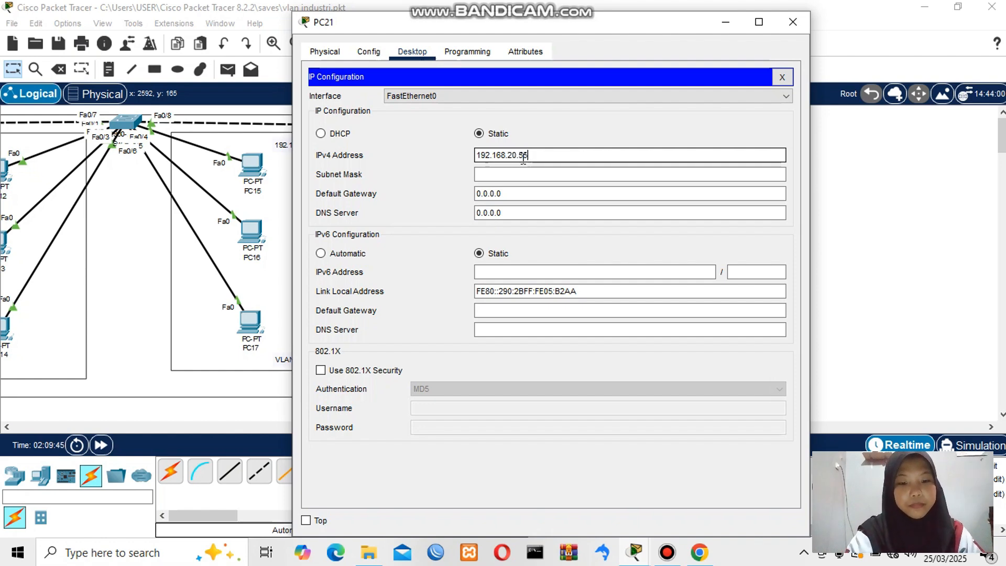
click(524, 174)
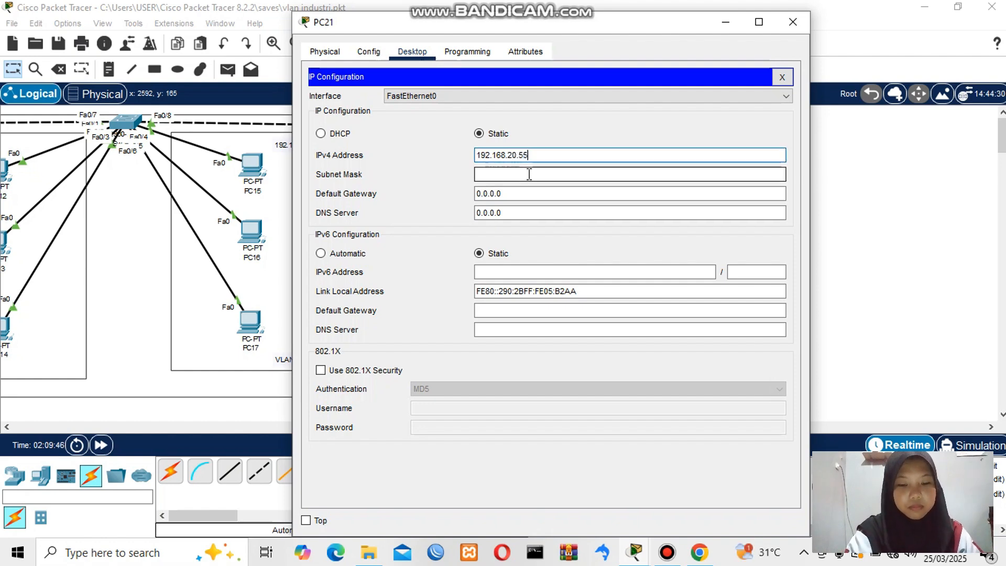
click(793, 24)
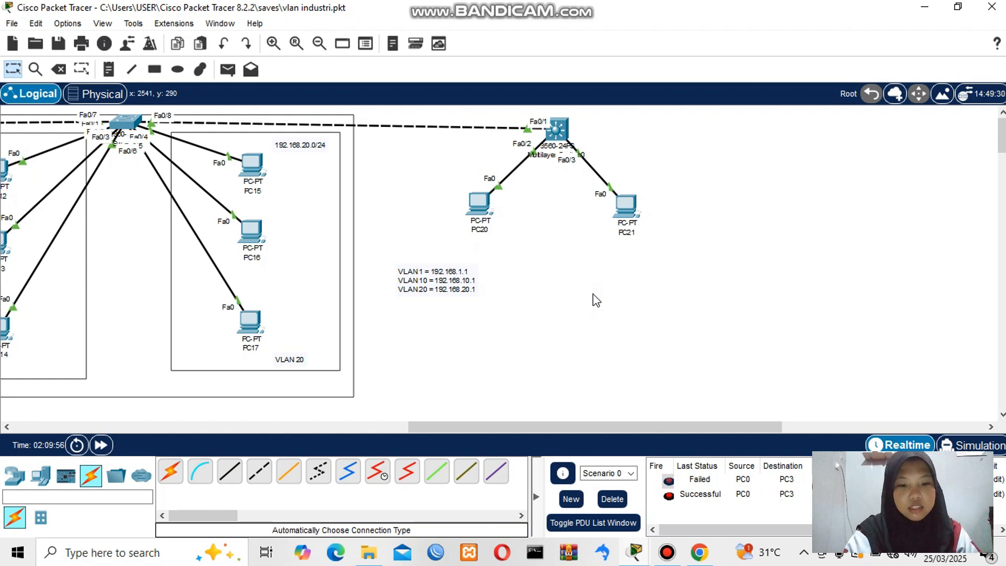
- Enter global configuration mode in the command line of Multilayer Switch0 with en and conf t
click(559, 131)
click(404, 51)
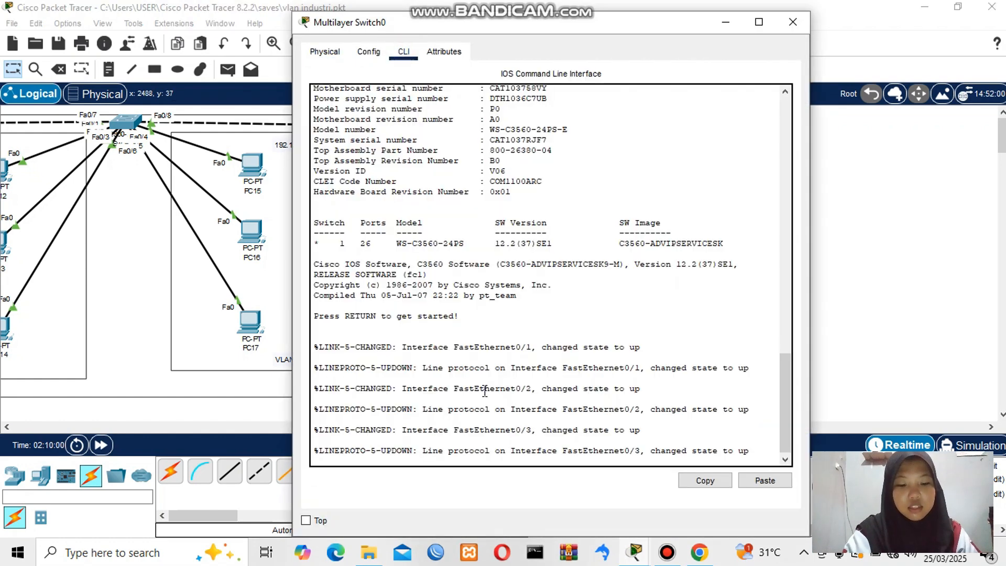
key(Return)
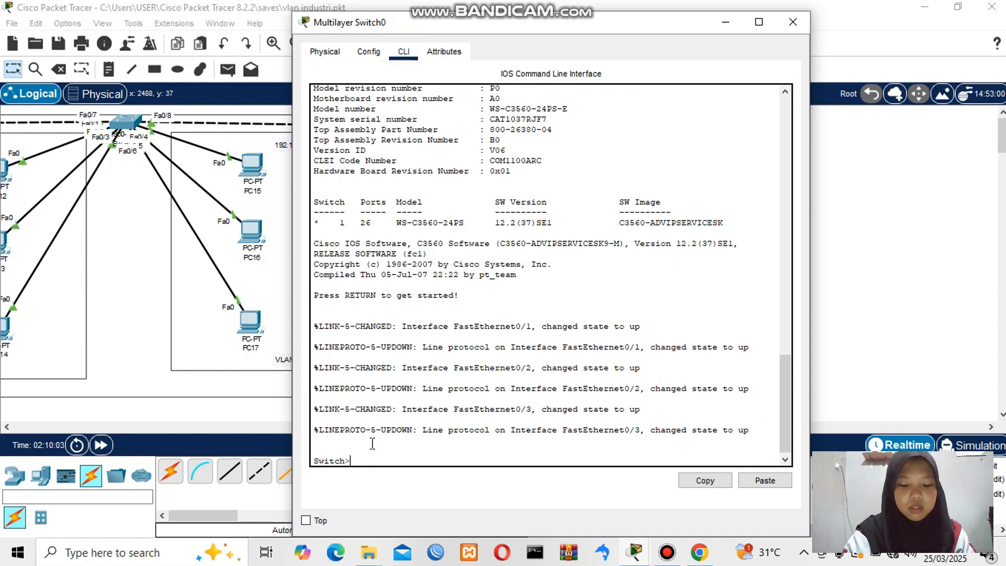
text(en)
key(BackSpace)
key(BackSpace)
text(en)
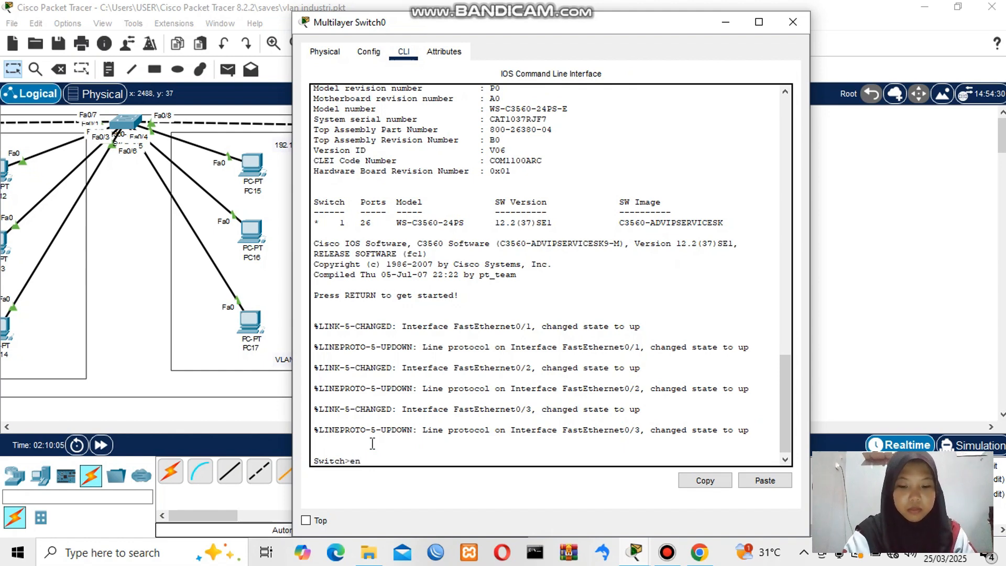
key(Return)
text(co)
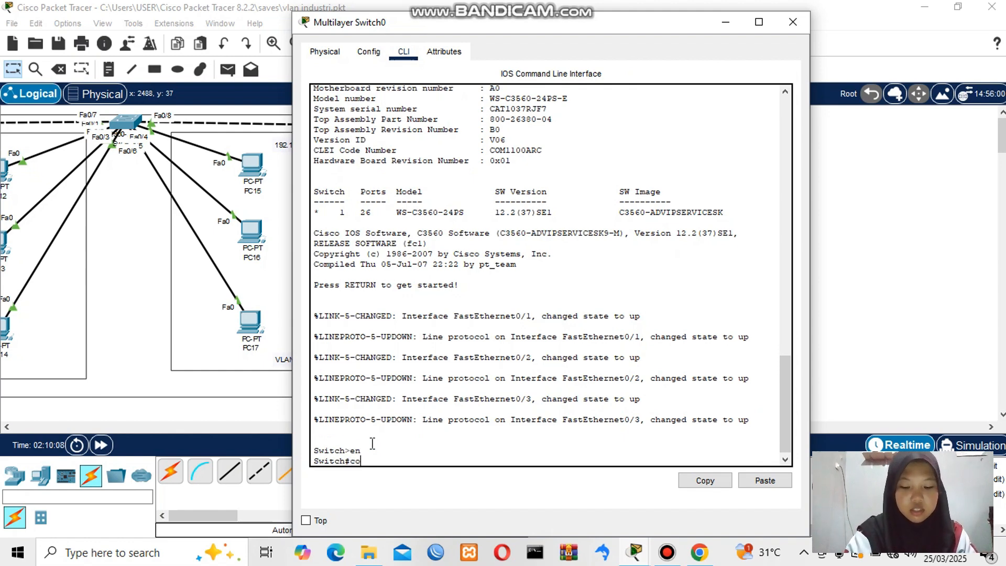
text(nf t)
key(Return)
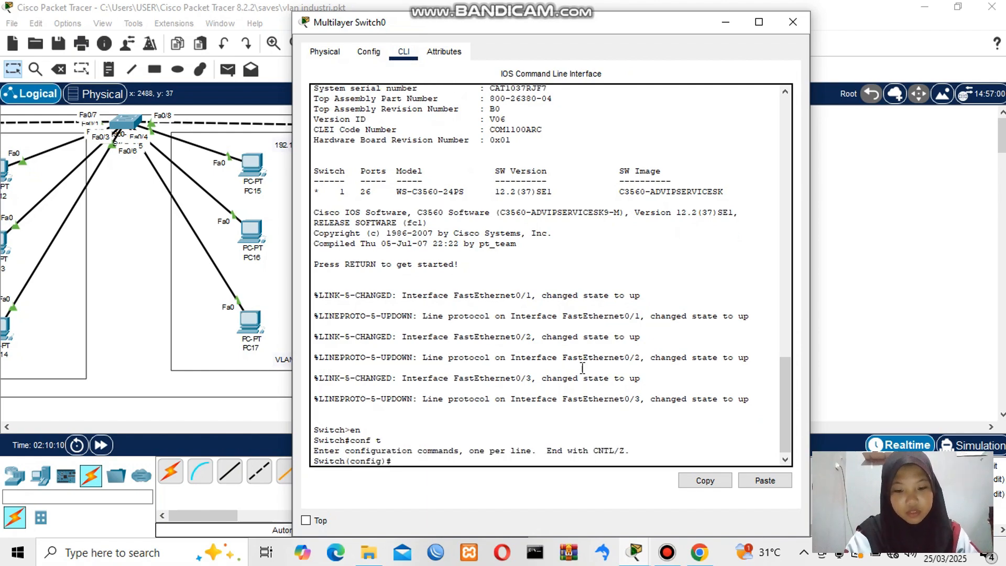
- Create VLAN 10 on Multilayer Switch0, name it Programming and return to global configuration mode
drag(563, 23, 325, 19)
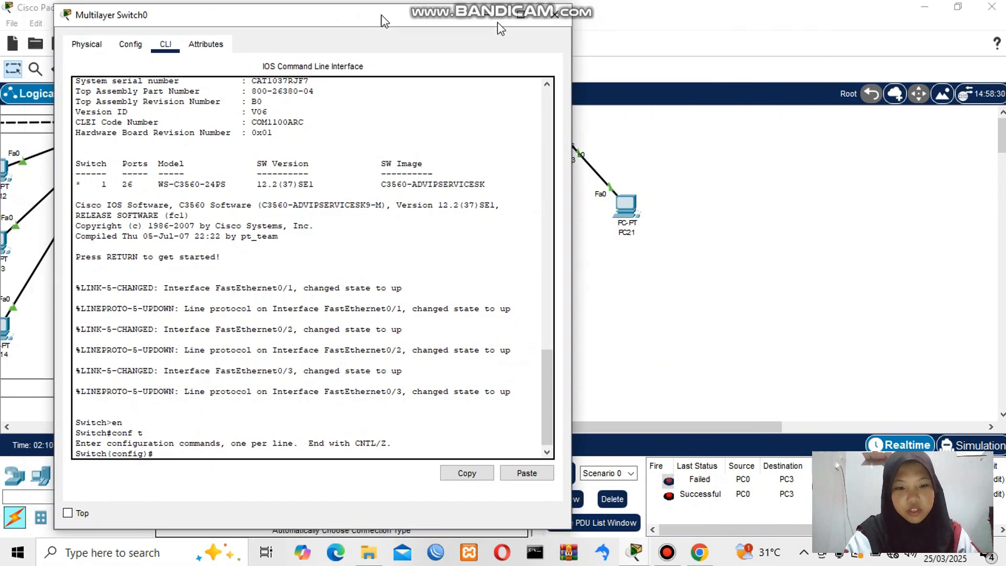
drag(500, 29, 742, 28)
text(vl)
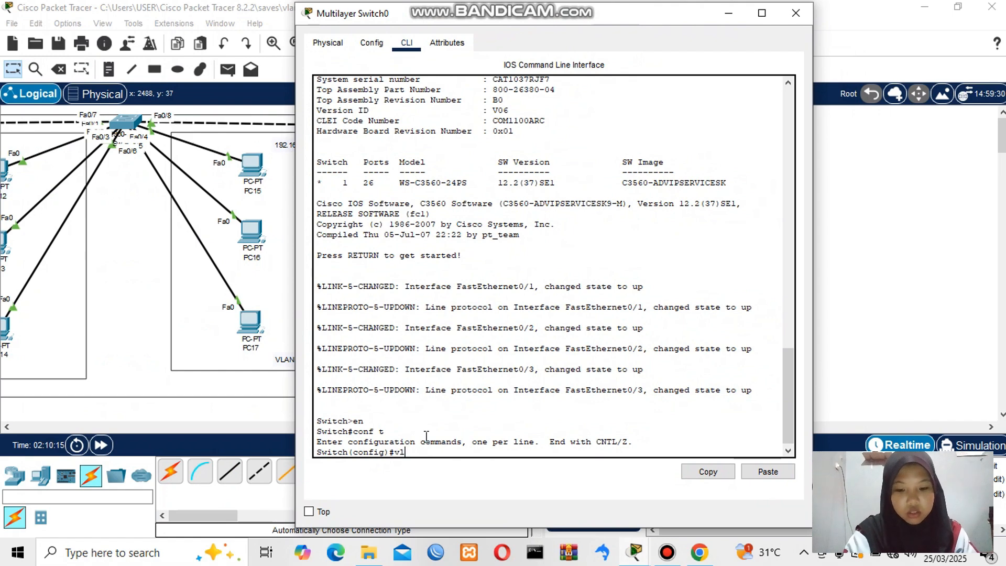
text(an 10)
key(Return)
text(nam)
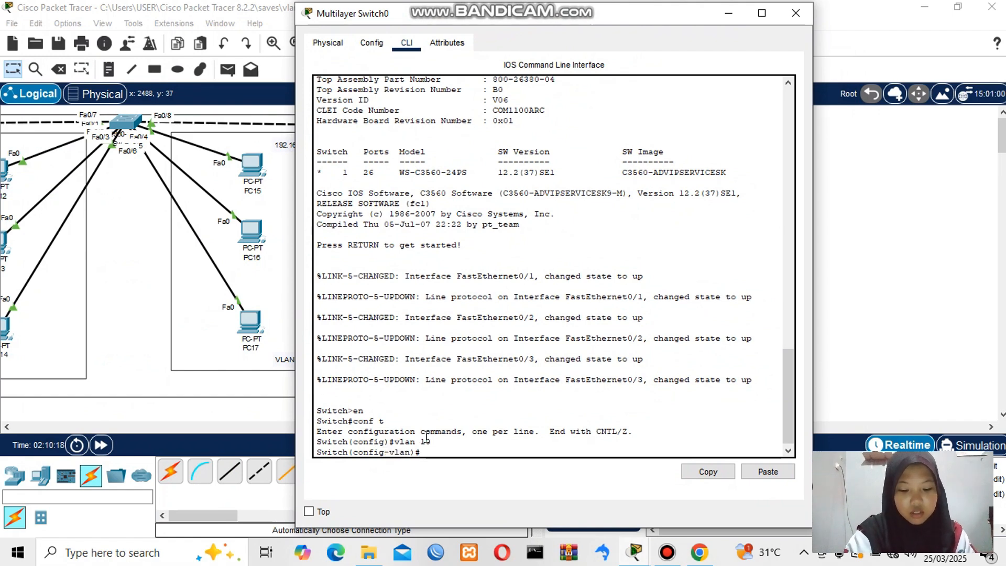
text(e Programmin)
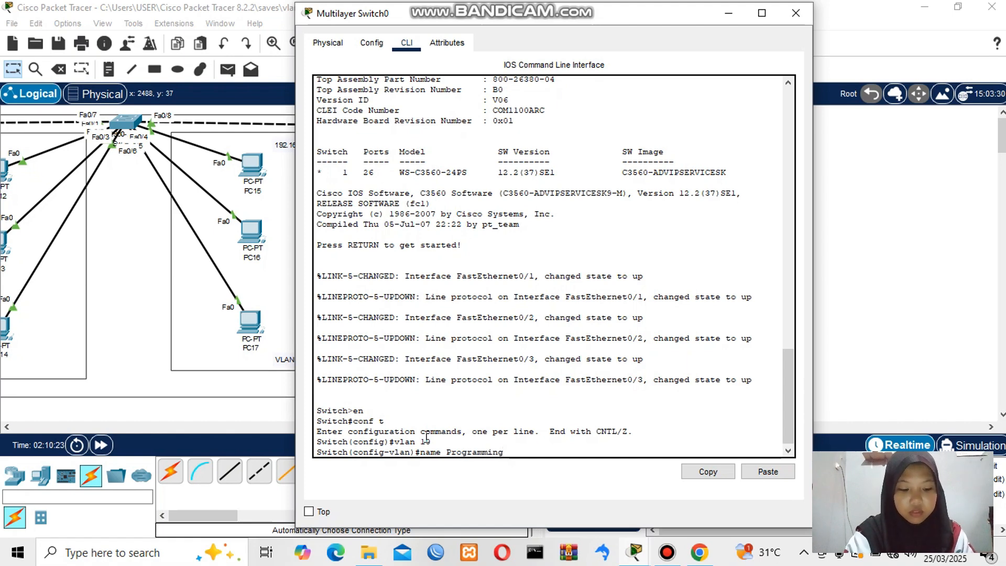
text(g)
key(Return)
text(exit)
key(Return)
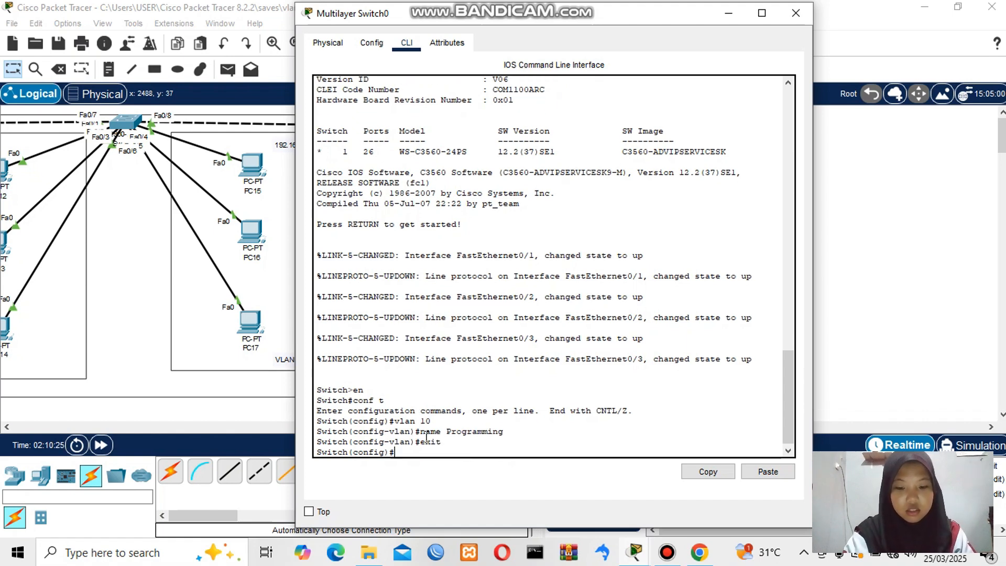
- Create VLAN 20 on Multilayer Switch0, name it Marketing and return to global configuration mode
text(vlan 20)
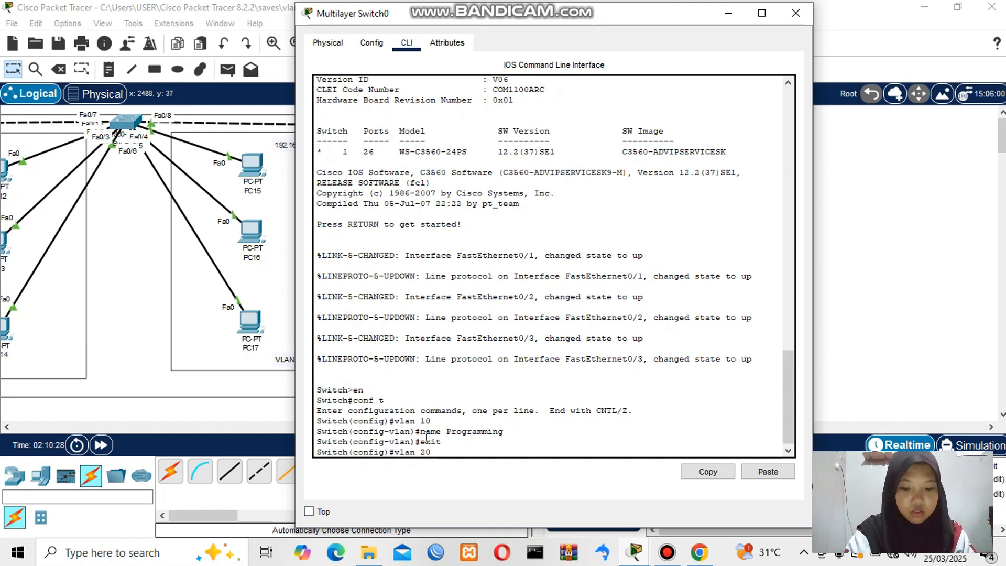
key(Return)
text(name M)
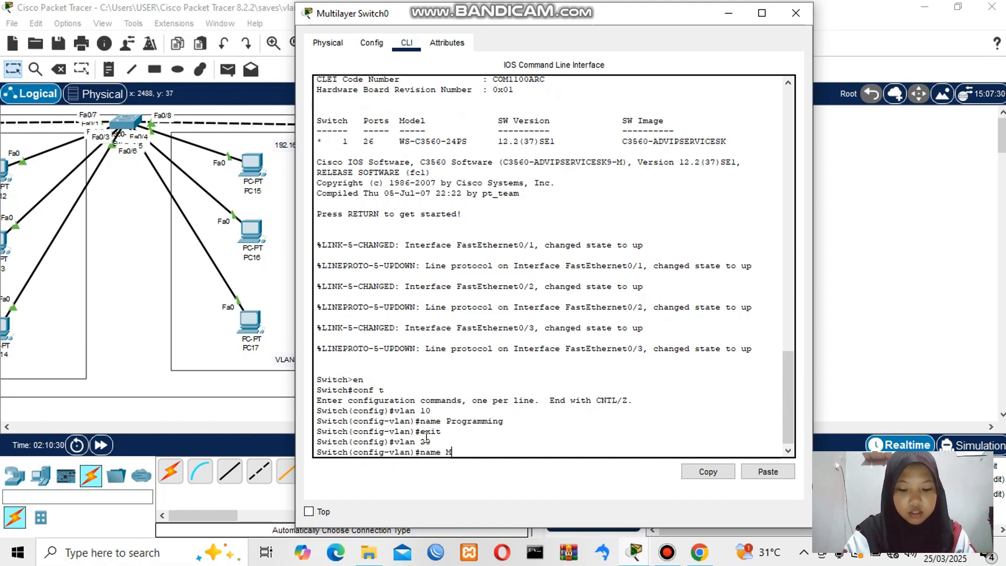
text(arketing)
key(Return)
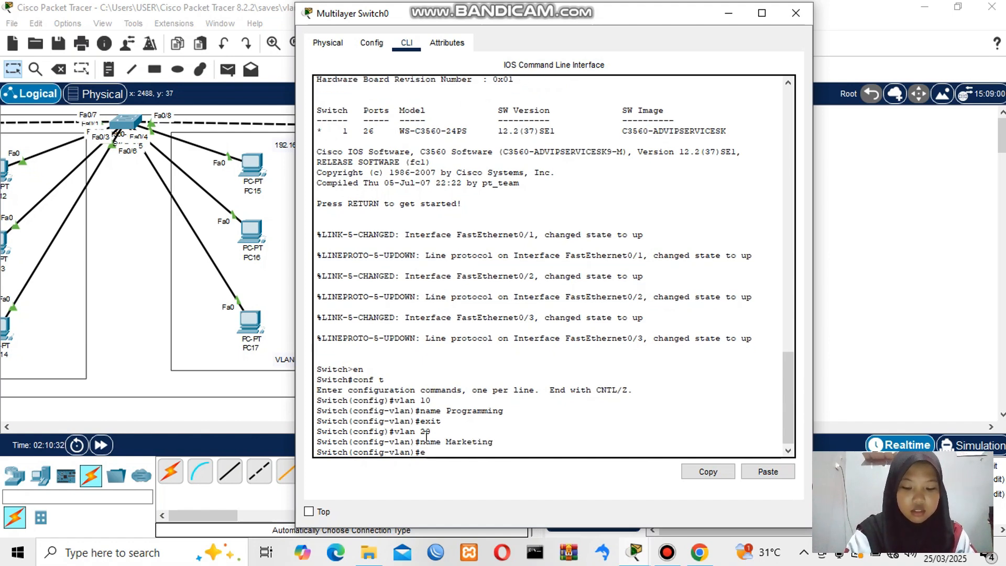
text(exit)
key(Return)
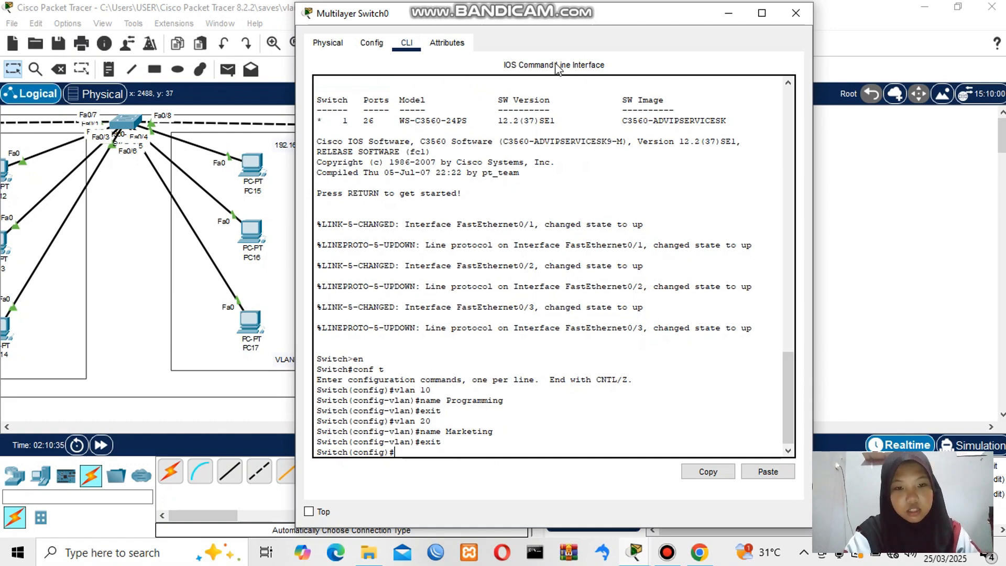
- Shrink the Multilayer Switch0 window and move it aside to uncover the switch and its two PCs
drag(552, 16, 246, 14)
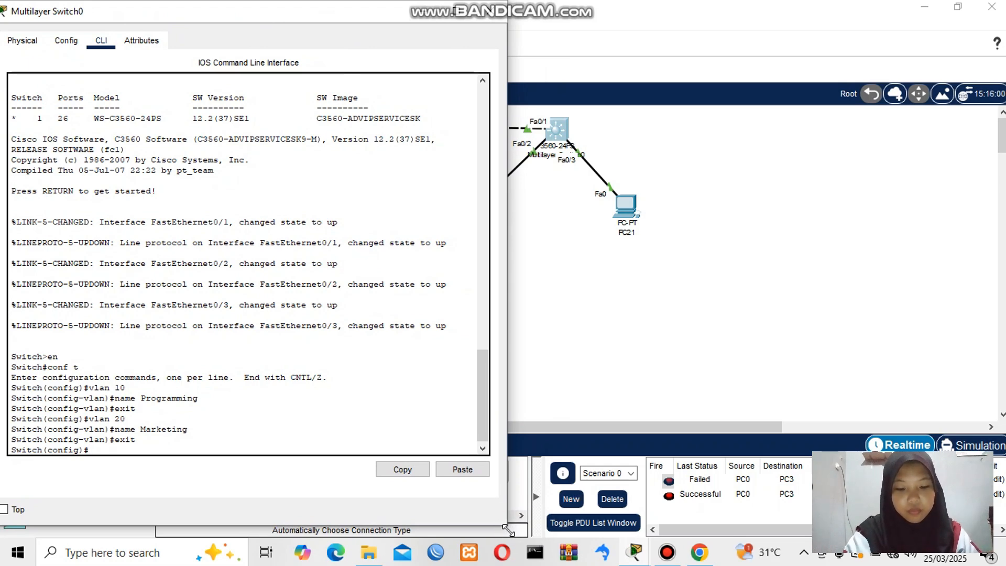
drag(507, 530, 366, 352)
drag(231, 13, 300, 82)
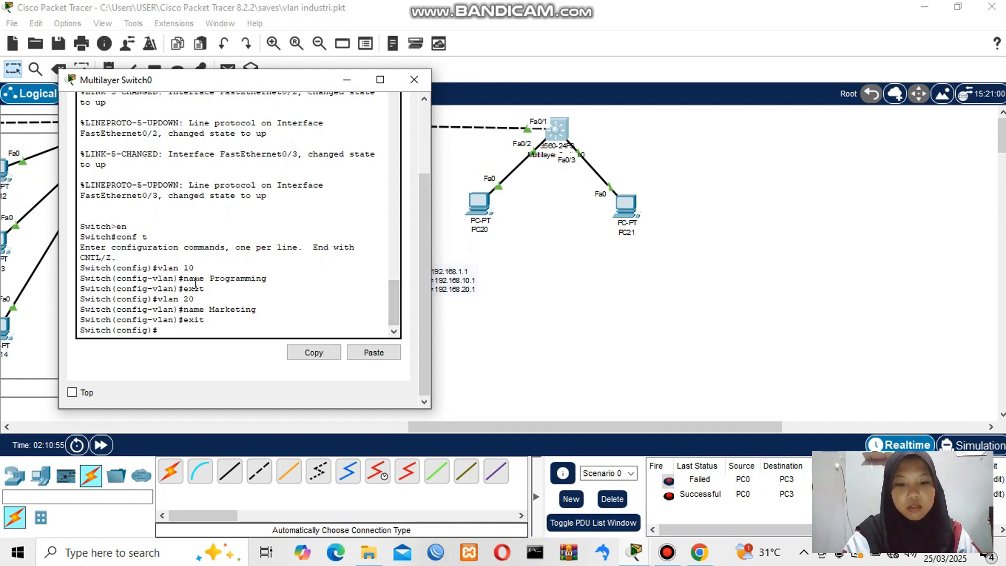
- Configure interface fa0/2 as an access port in VLAN 10 and return to global configuration mode
text(int)
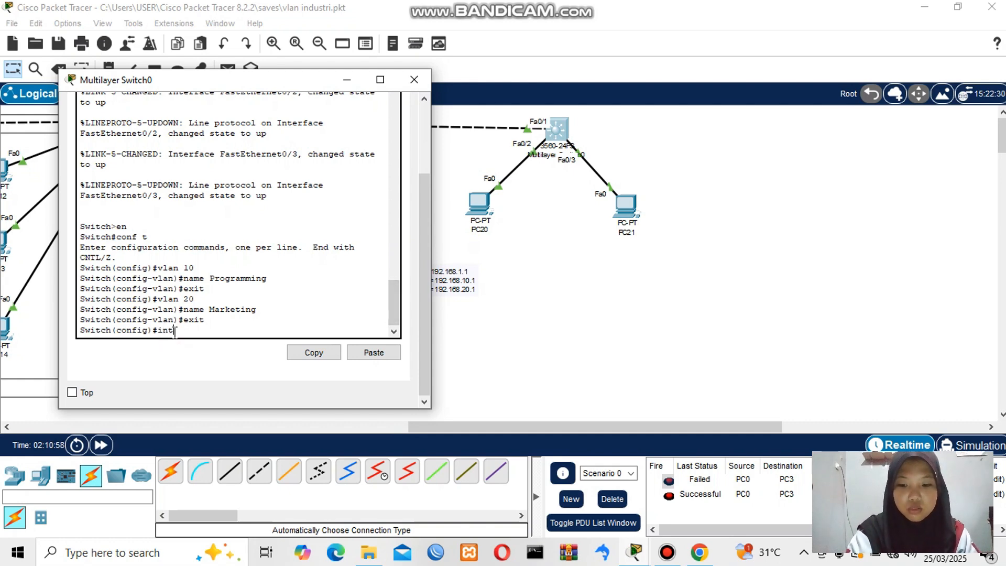
text( fa0/2)
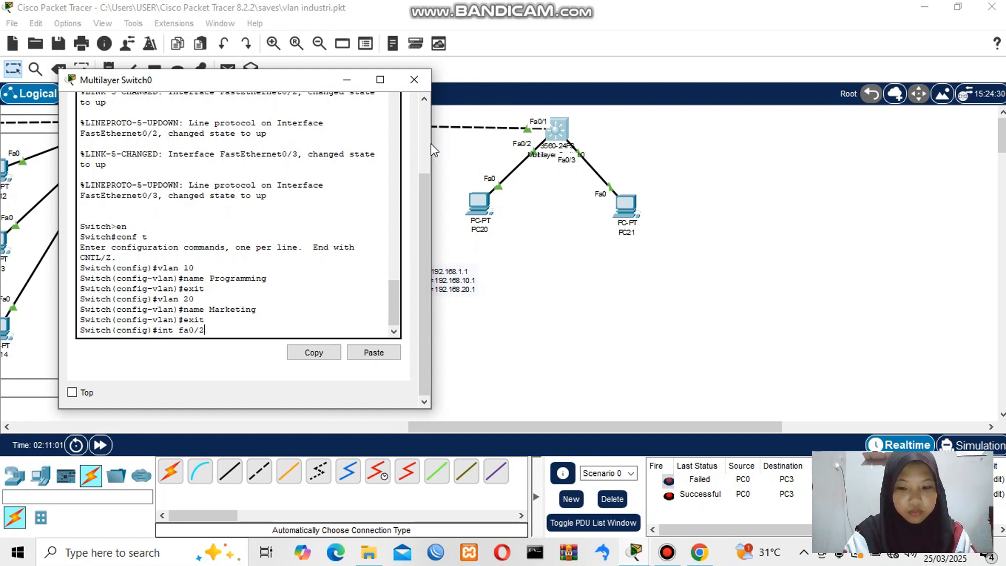
key(Return)
text(swit)
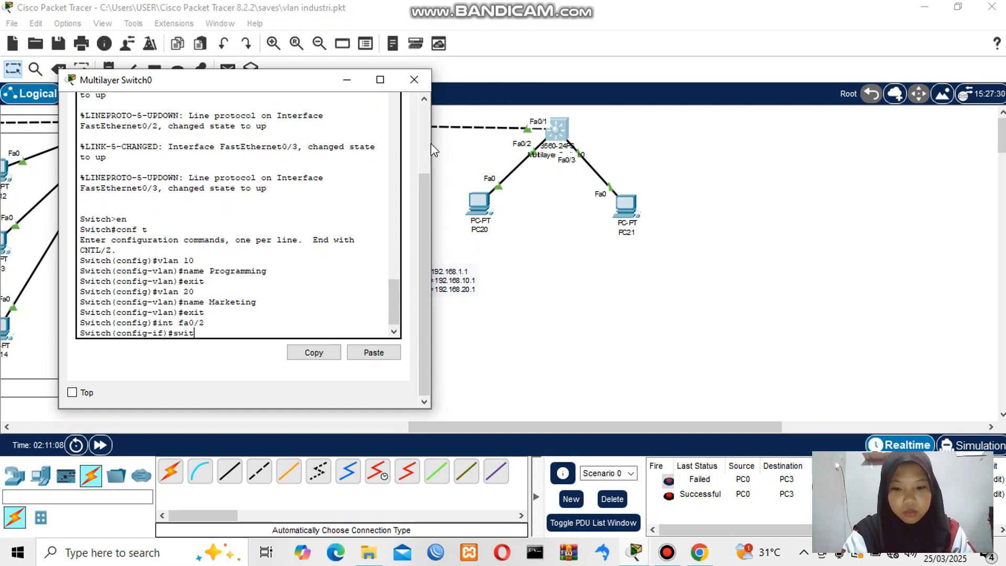
text(chport mode access)
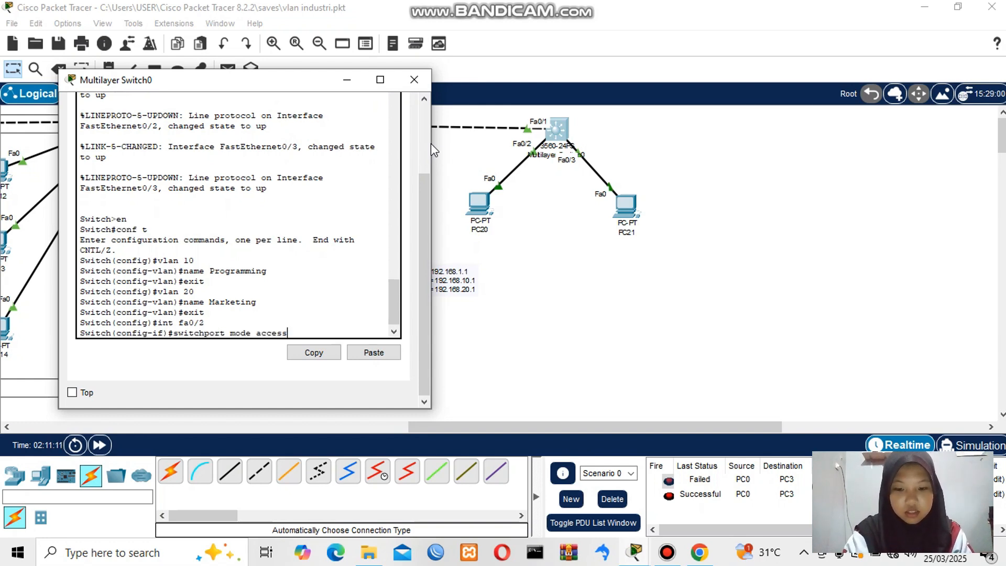
key(Return)
text(swit)
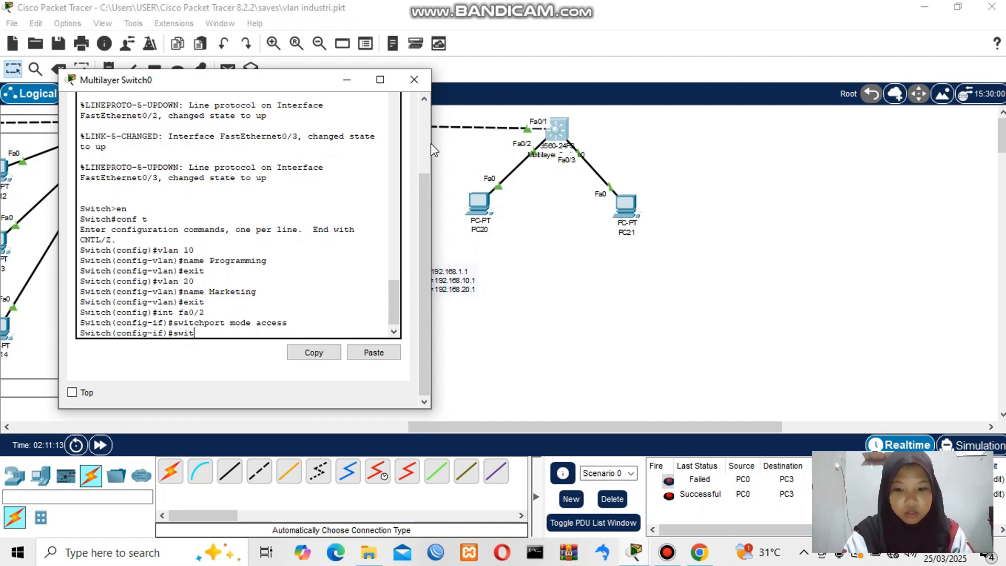
text(chport )
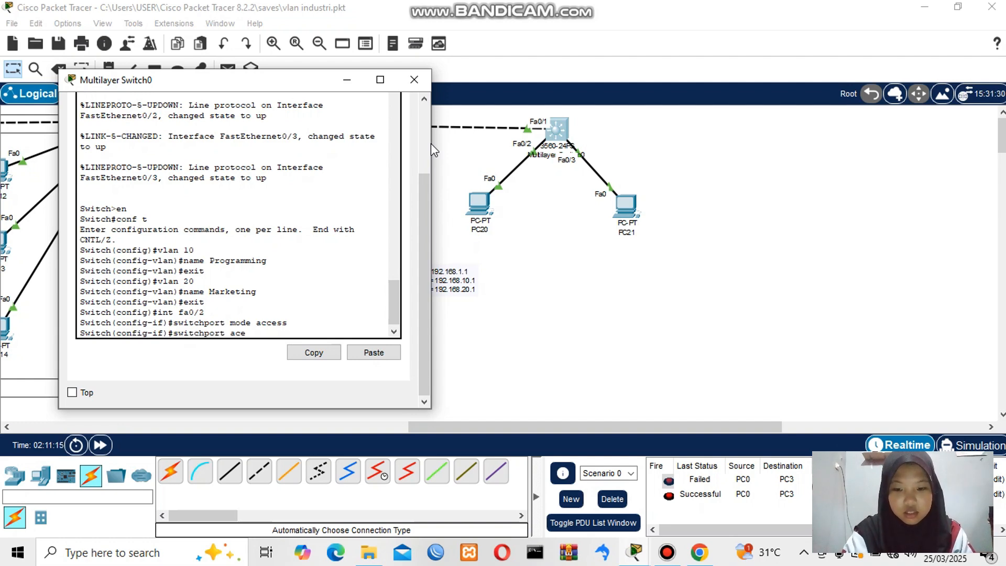
text(access vlan)
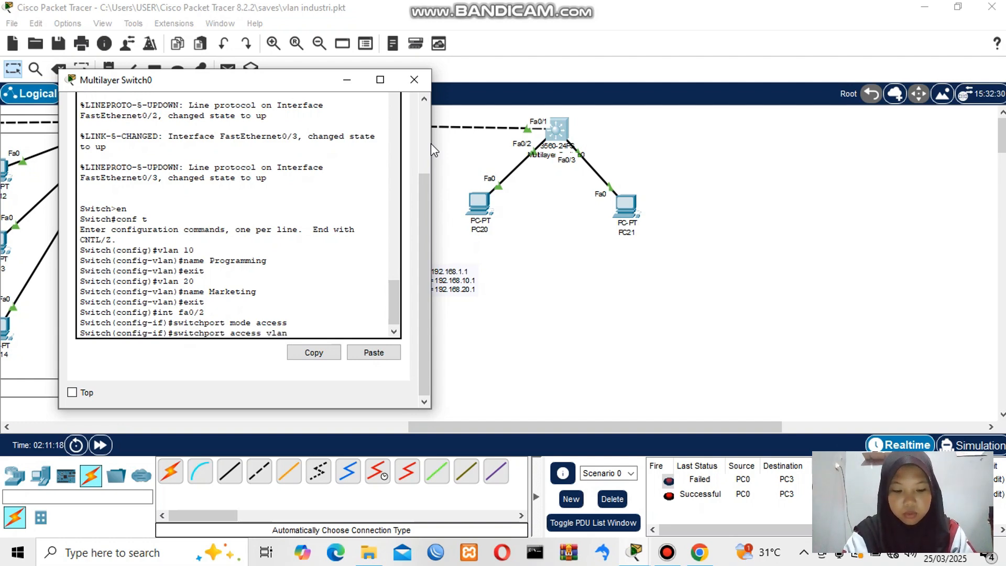
text( 10)
key(Return)
text(e)
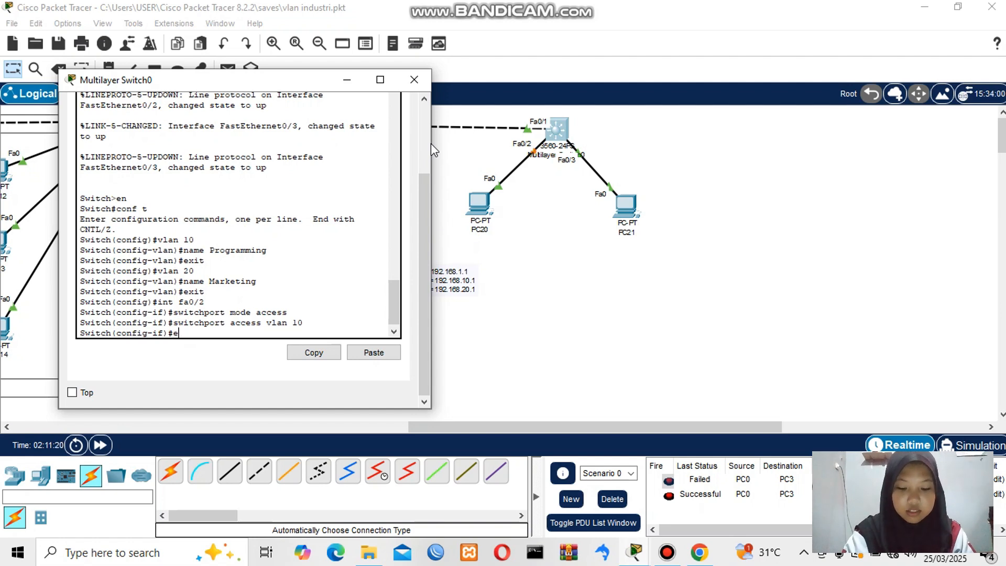
text(xit)
key(Return)
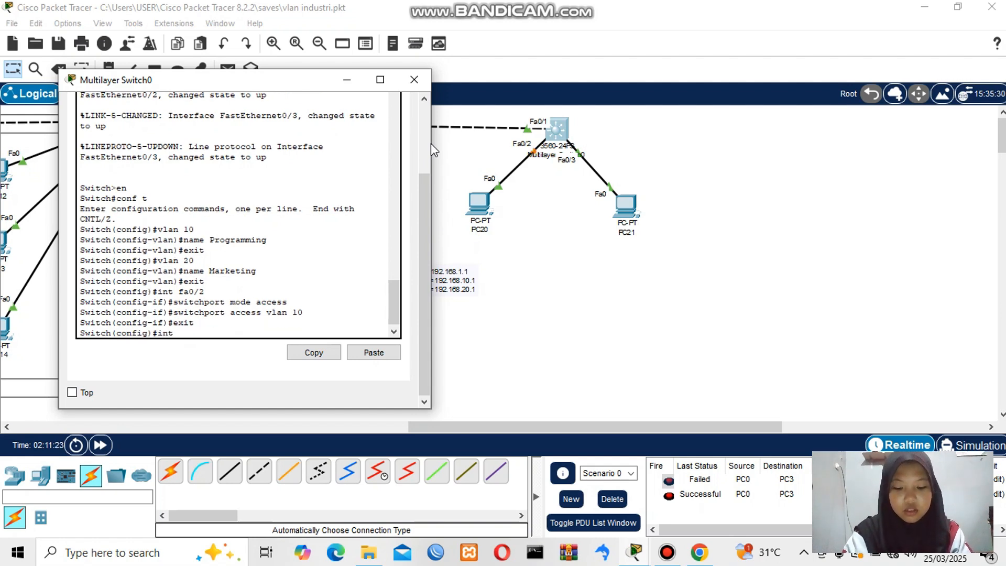
- Configure interface fa0/3 as an access port in VLAN 20 and return to global configuration mode
text(int fa0/3)
key(Return)
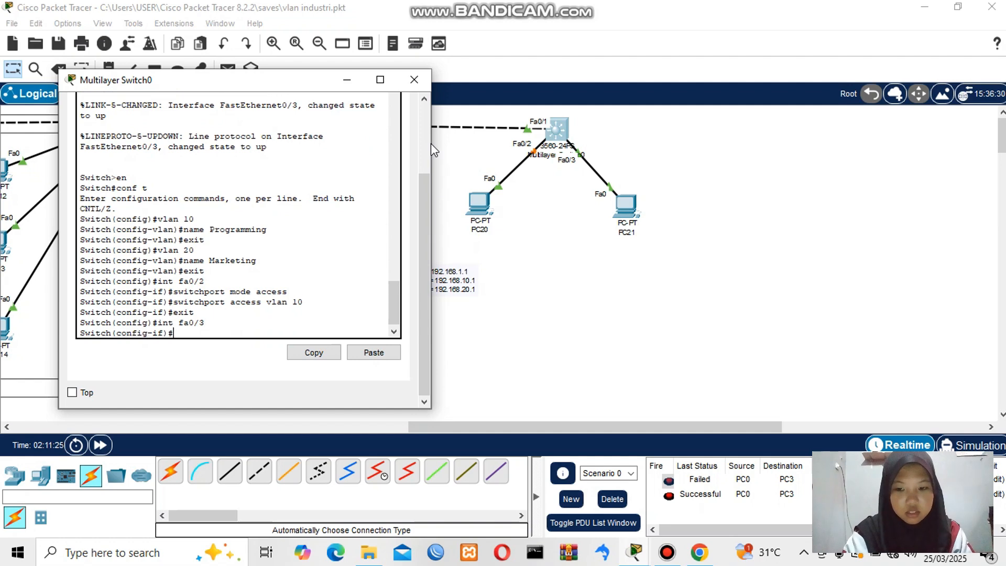
text(swit)
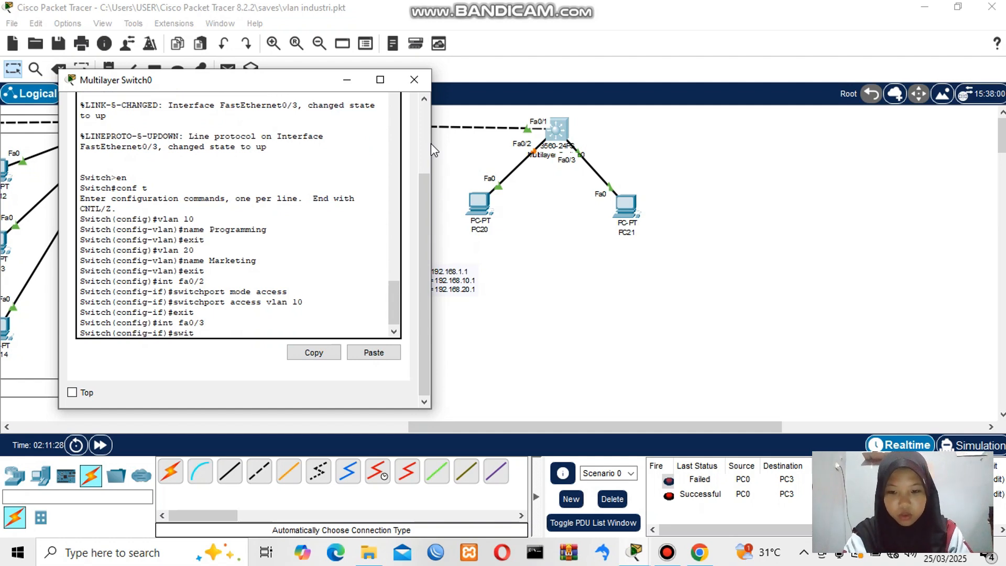
text(chport mo)
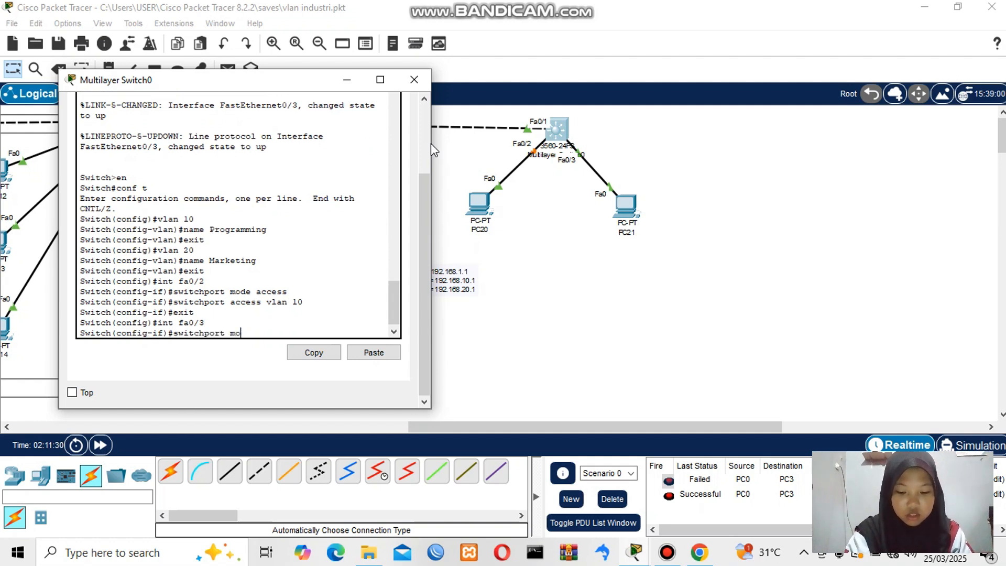
text(de access)
key(Return)
text(sw)
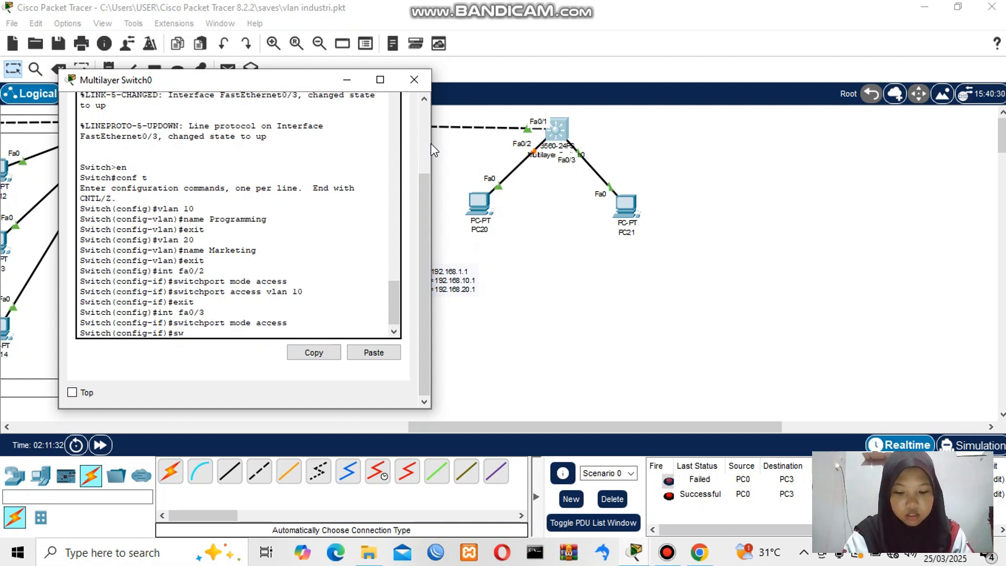
text(r)
key(BackSpace)
text(itchport)
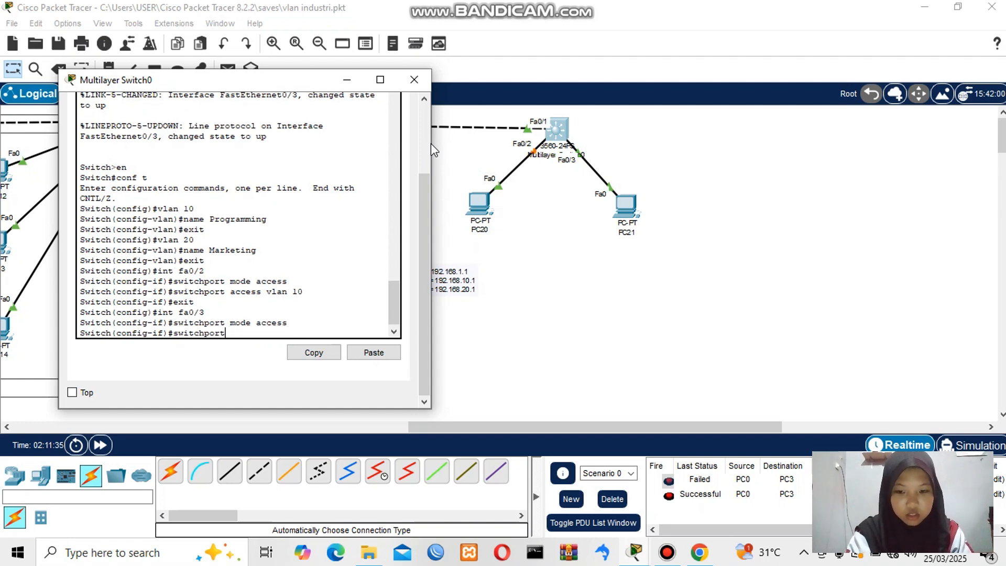
text( access vlan)
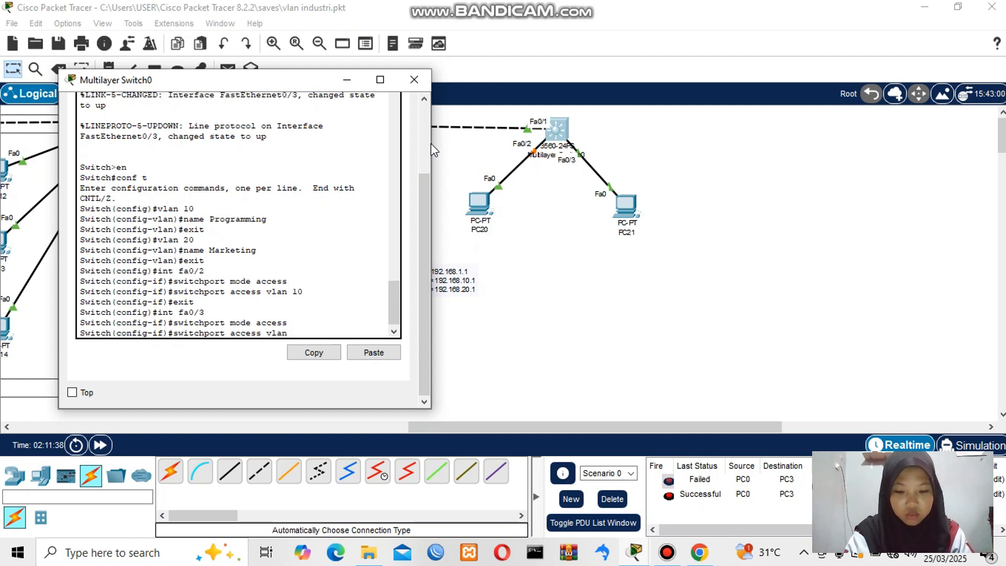
text( 20)
key(Return)
text(ex)
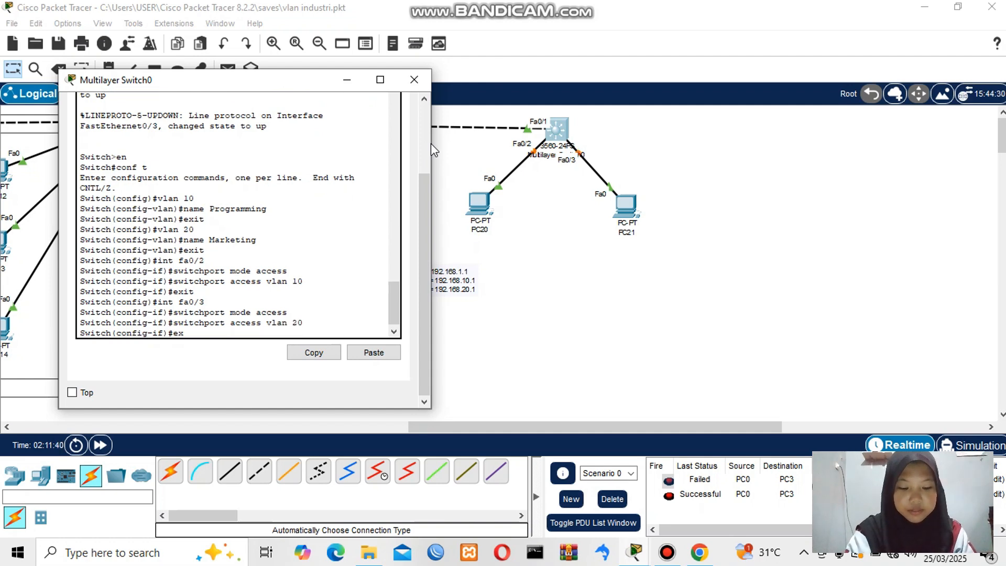
text(it)
key(Return)
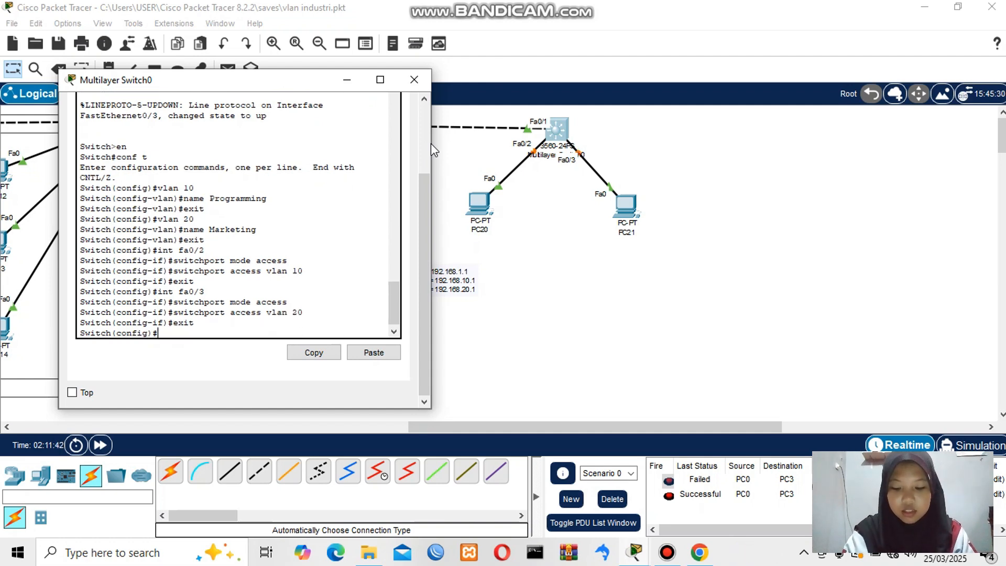
- Show the brief VLAN table on the switch and check the port assignments of VLANs 10 and 20
text(do show)
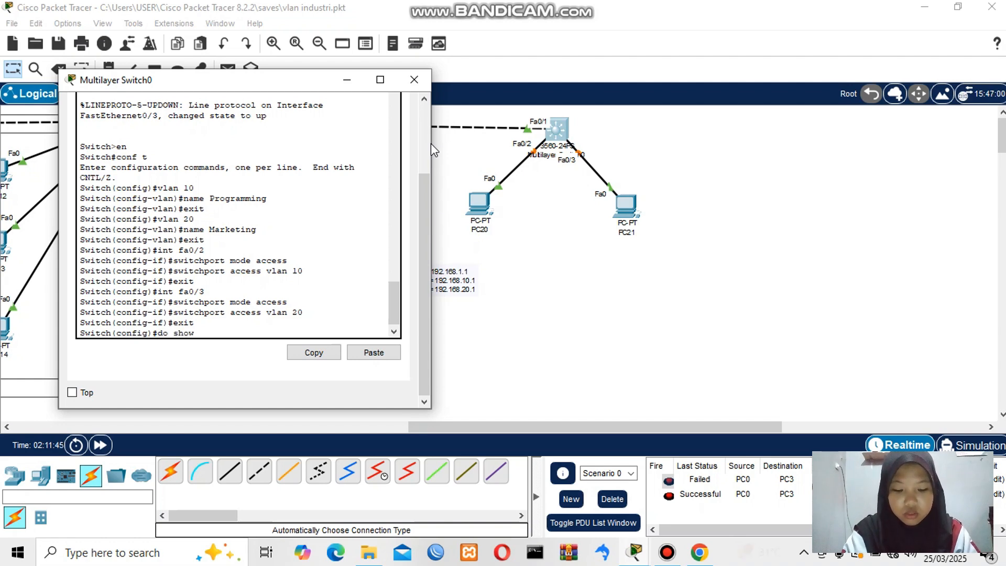
text( vlan brief)
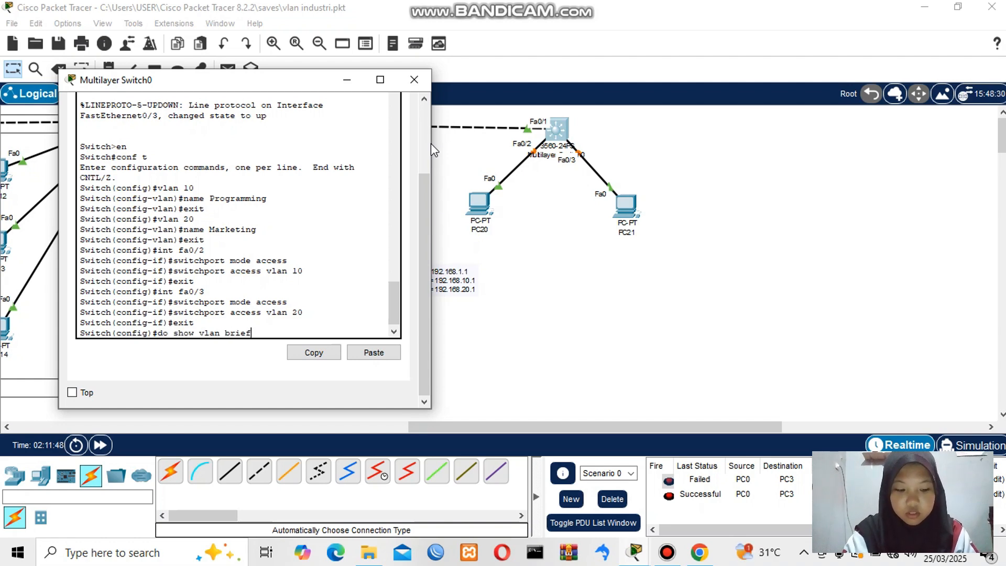
key(Return)
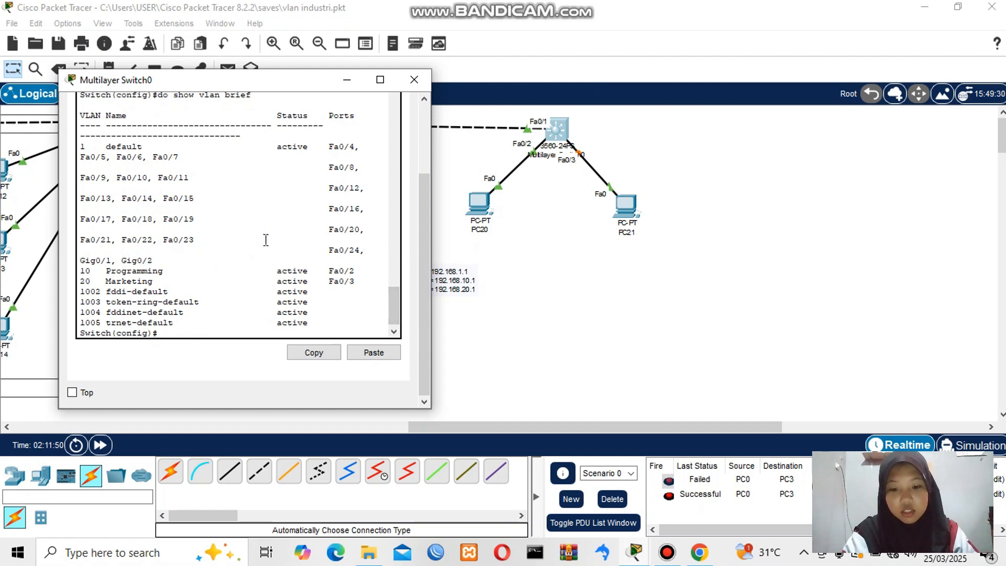
drag(359, 271, 70, 271)
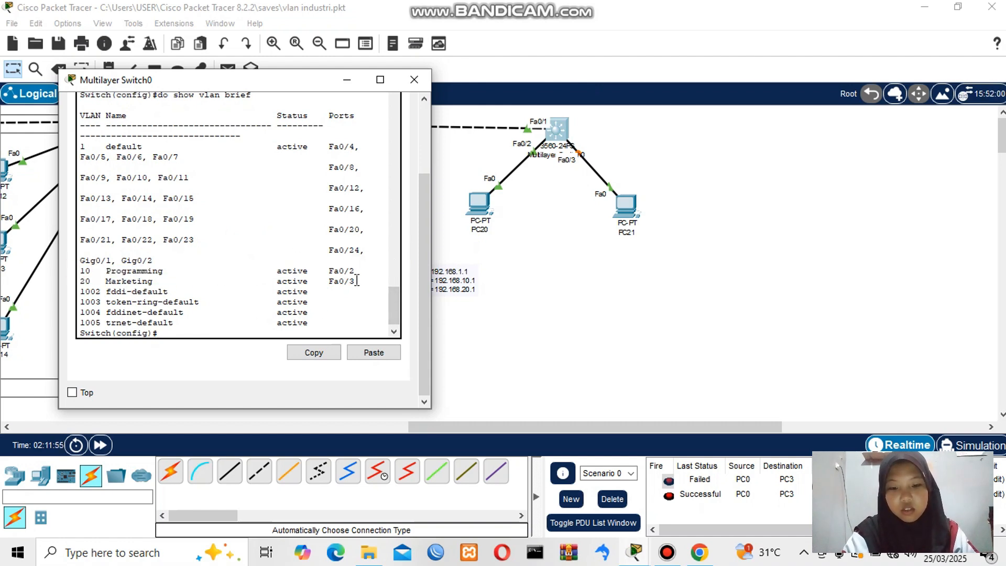
drag(357, 281, 78, 280)
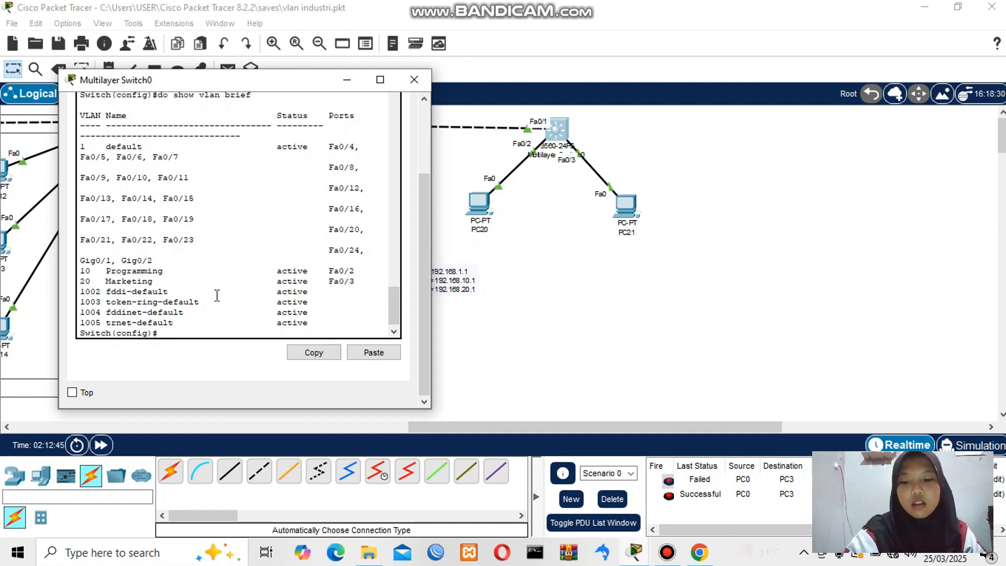
- Give interface VLAN 10 the IP address 192.168.10.1 with mask 255.255.255.0 and return to global configuration mode
text(int )
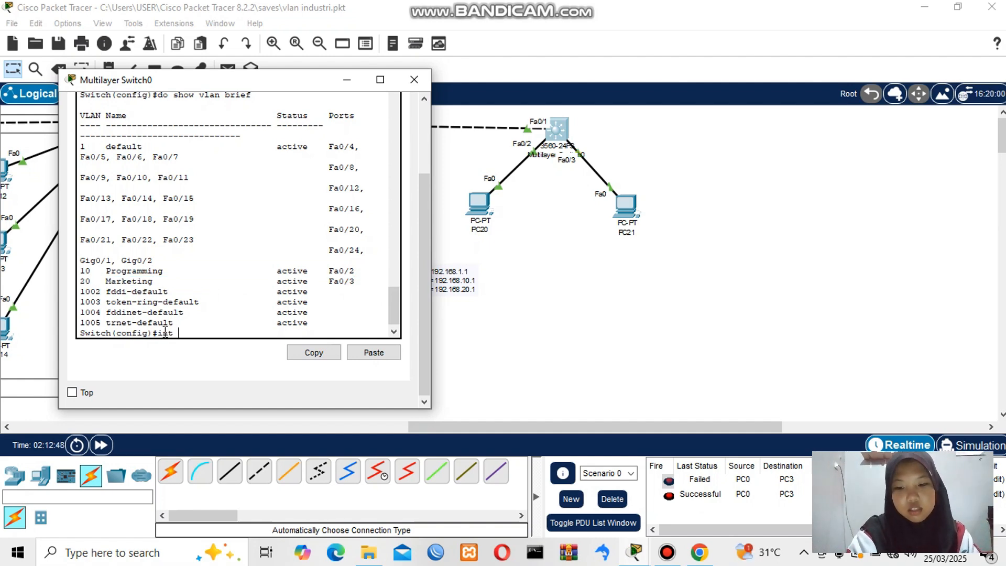
text(vlan 10)
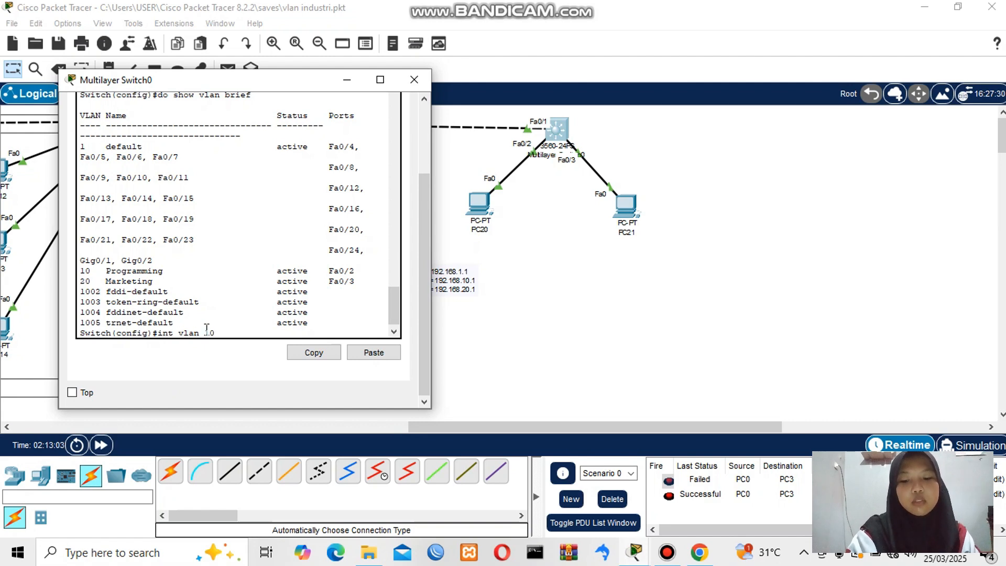
click(237, 336)
key(Return)
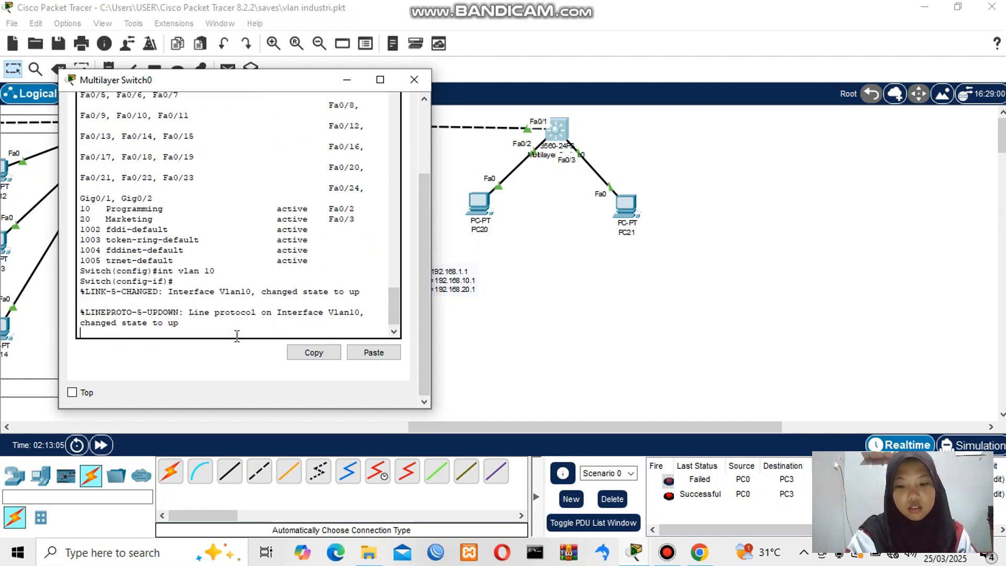
key(Return)
text(itch(config-if)#i)
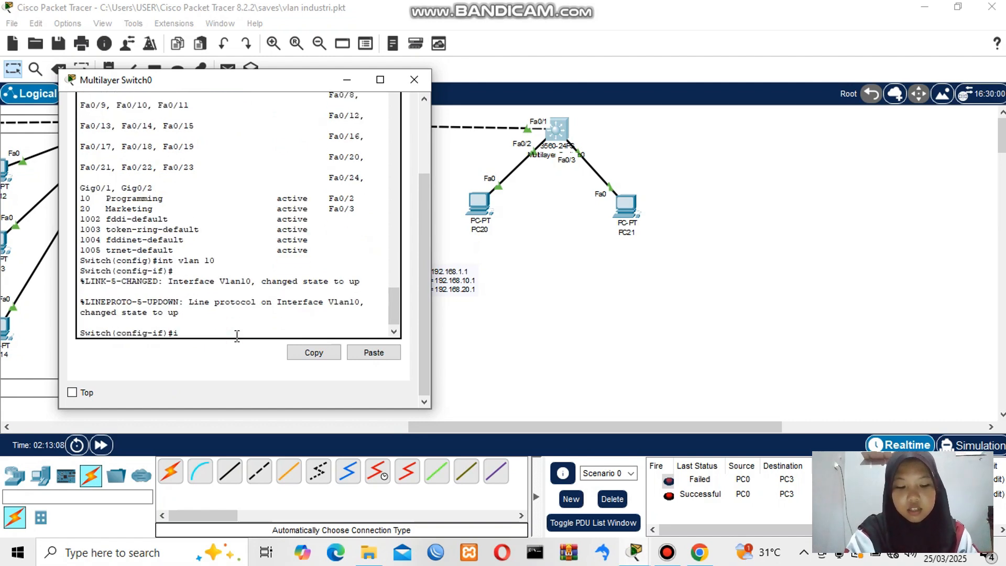
text(p address )
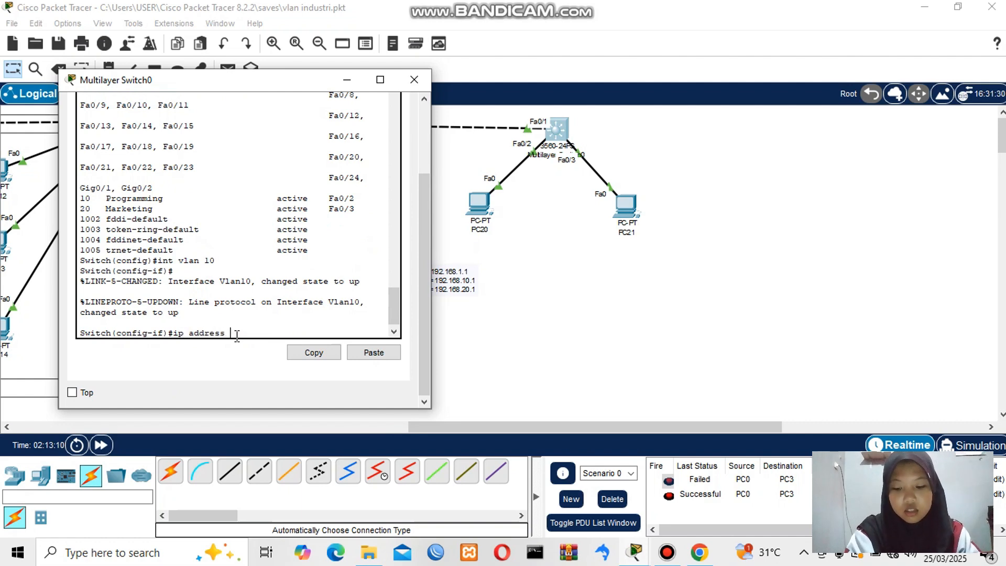
text(192.168.1)
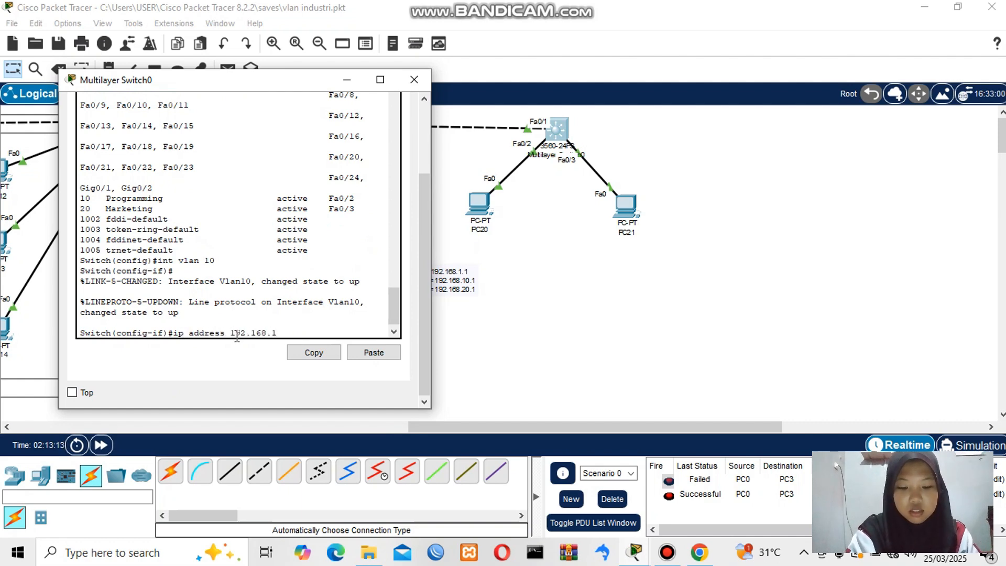
text(0.0)
key(BackSpace)
text(1)
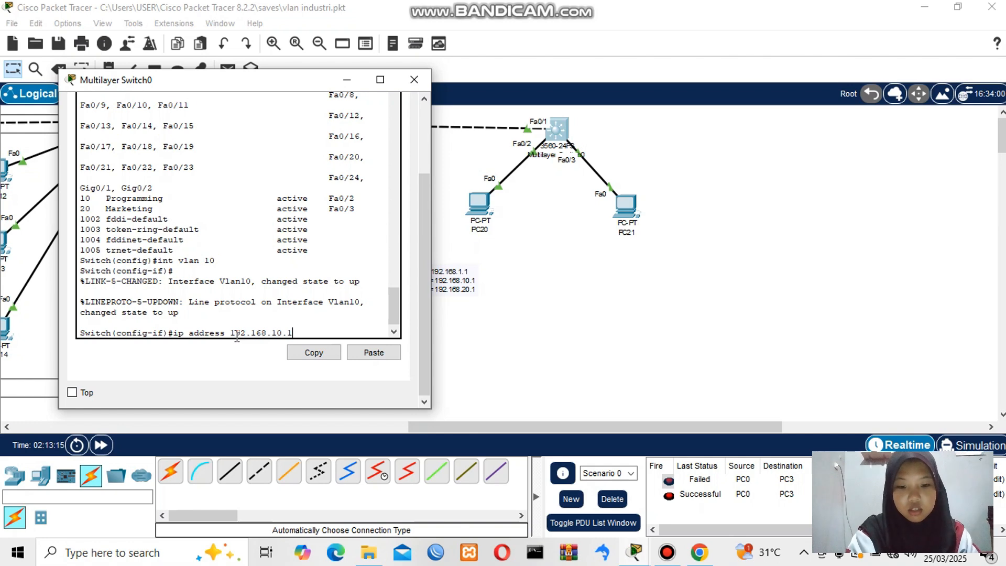
text( 255.25)
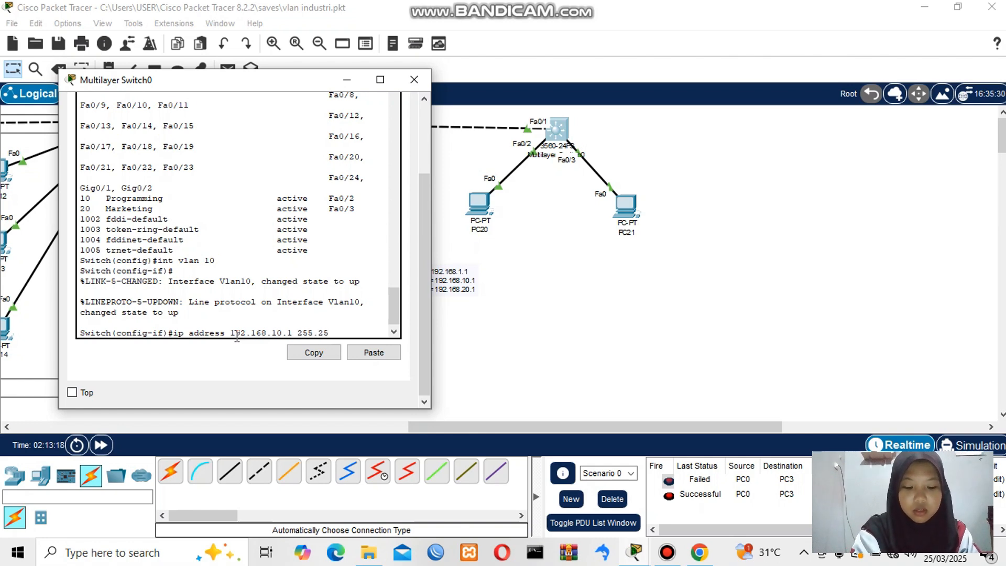
text(5.255.0)
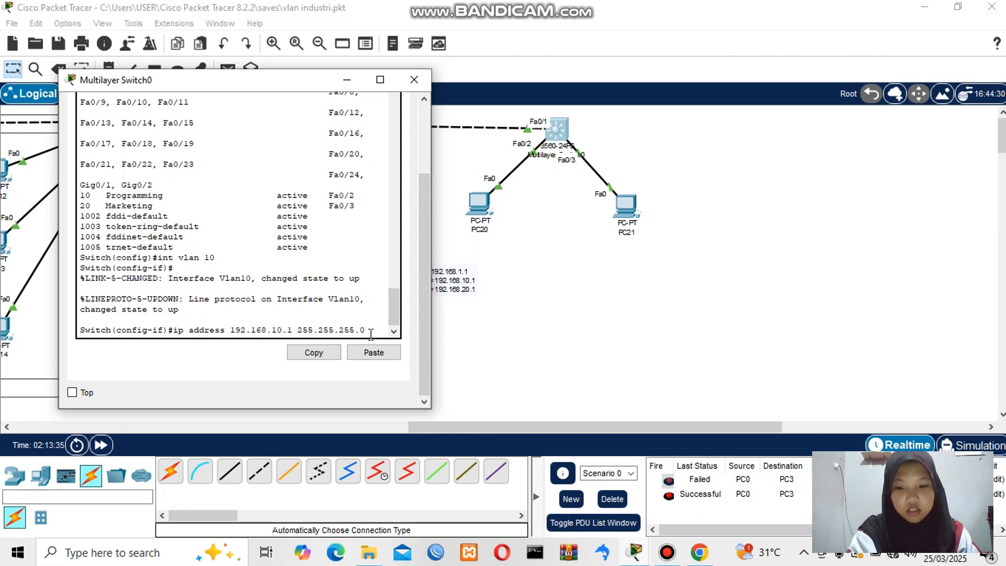
key(Return)
text(exit)
key(Return)
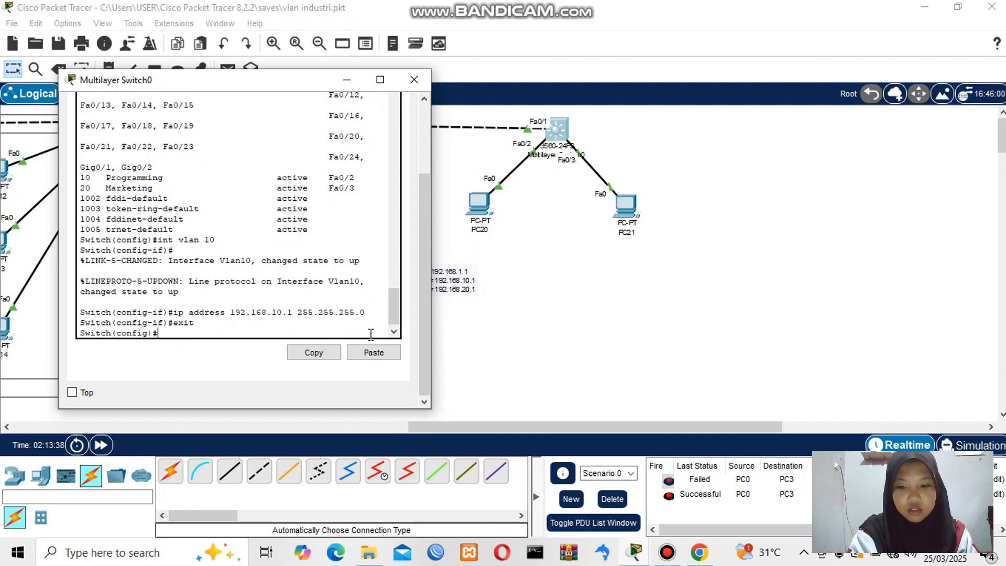
- Give interface VLAN 20 the IP address 192.168.20.1 with mask 255.255.255.0 and return to global configuration mode
text(int vlan)
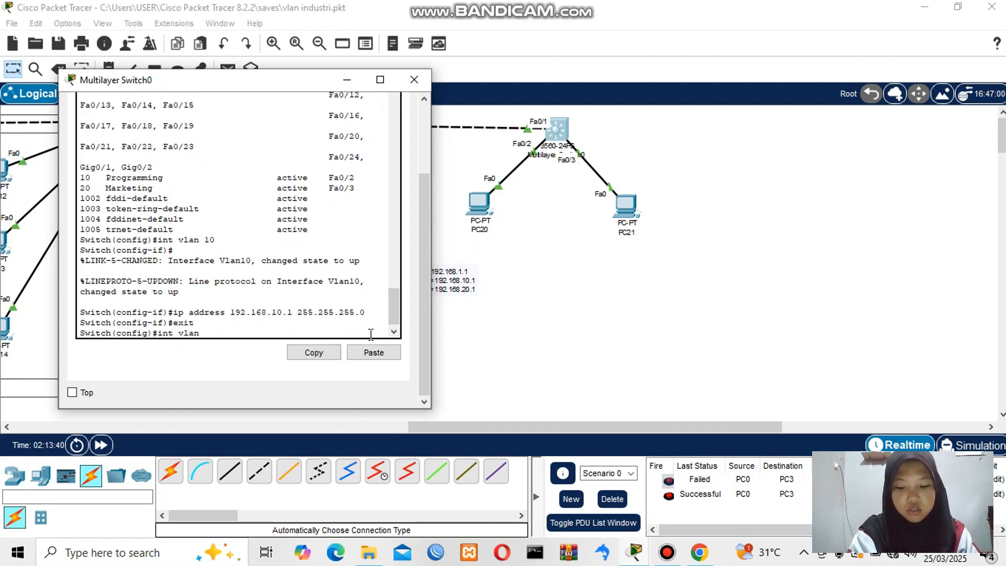
text( 20)
key(Return)
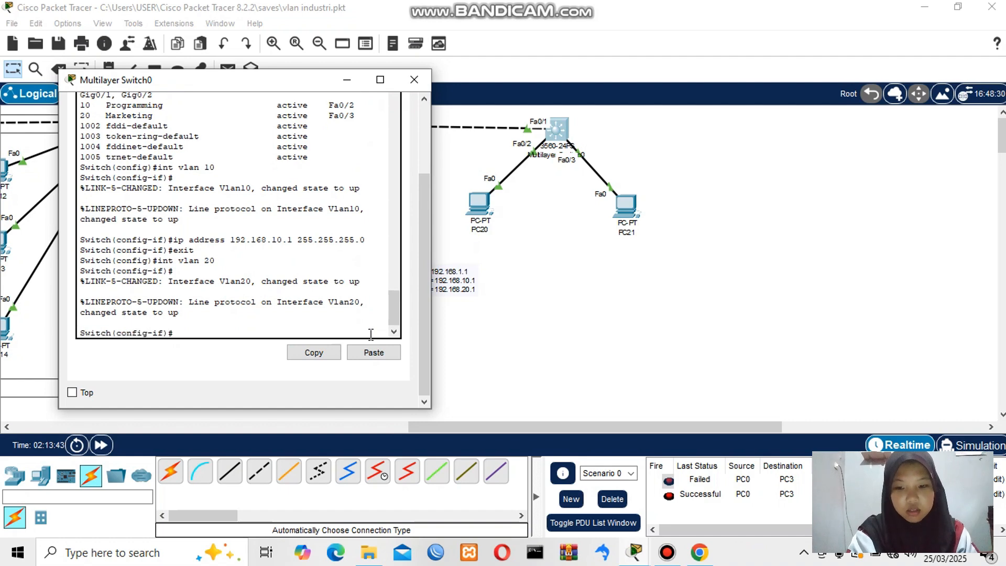
text(ip addr)
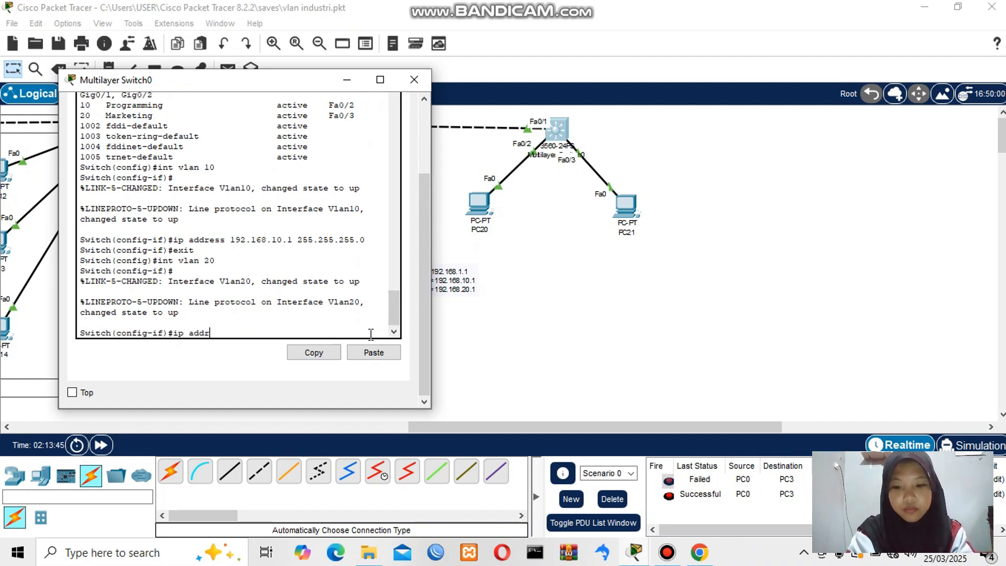
text(ess 192.168)
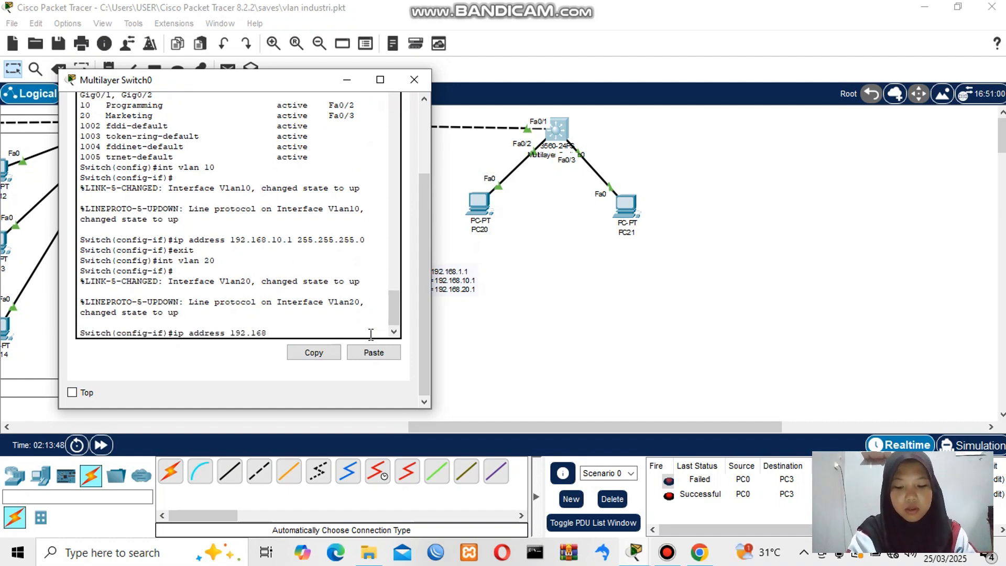
text(.20.1 255.255.255.)
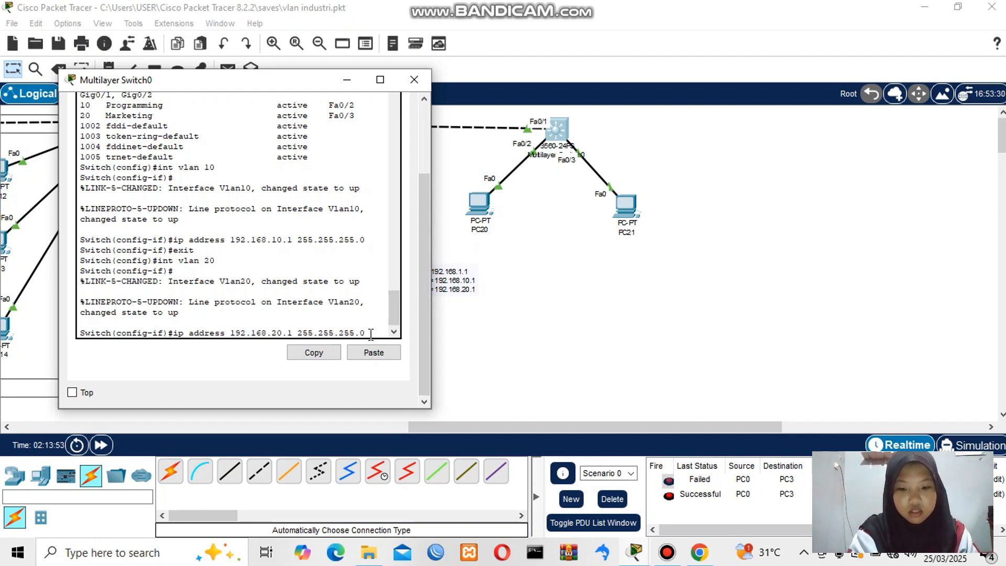
text(0)
key(Return)
text(exit)
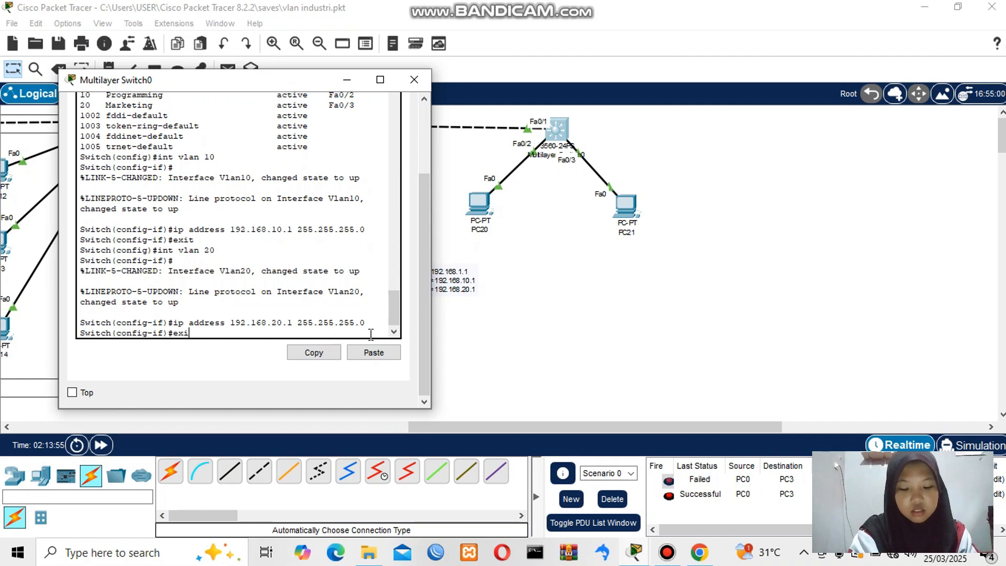
key(Return)
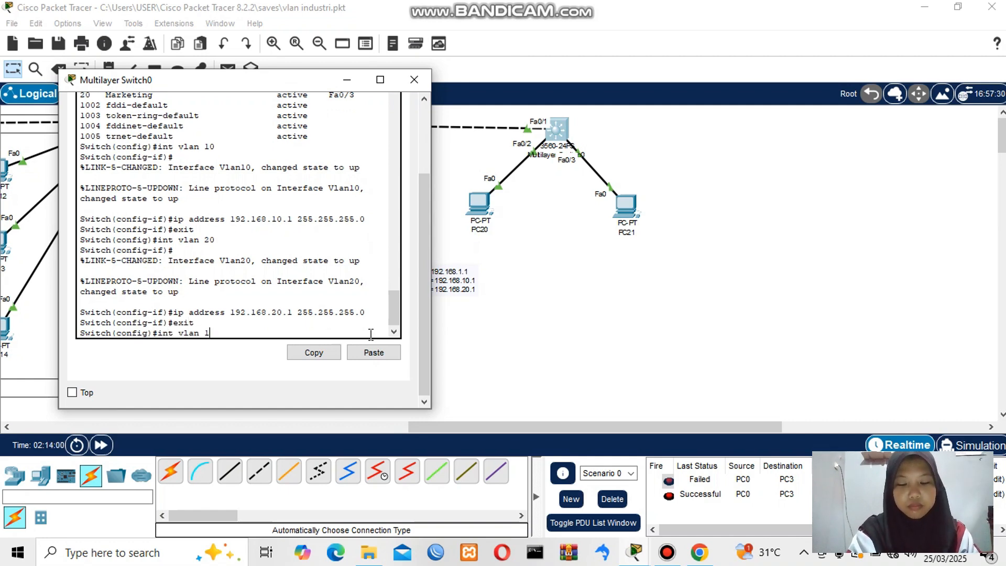
- Give interface VLAN 1 the IP address 192.168.1.1 with mask 255.255.255.0
text(int vlan 1)
key(Return)
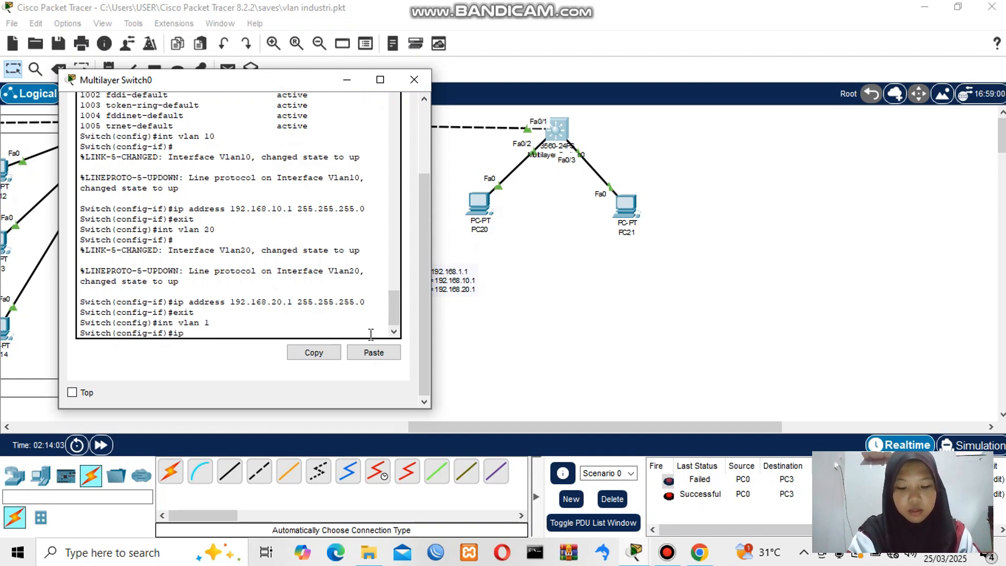
text(ip address 192.168.1.1)
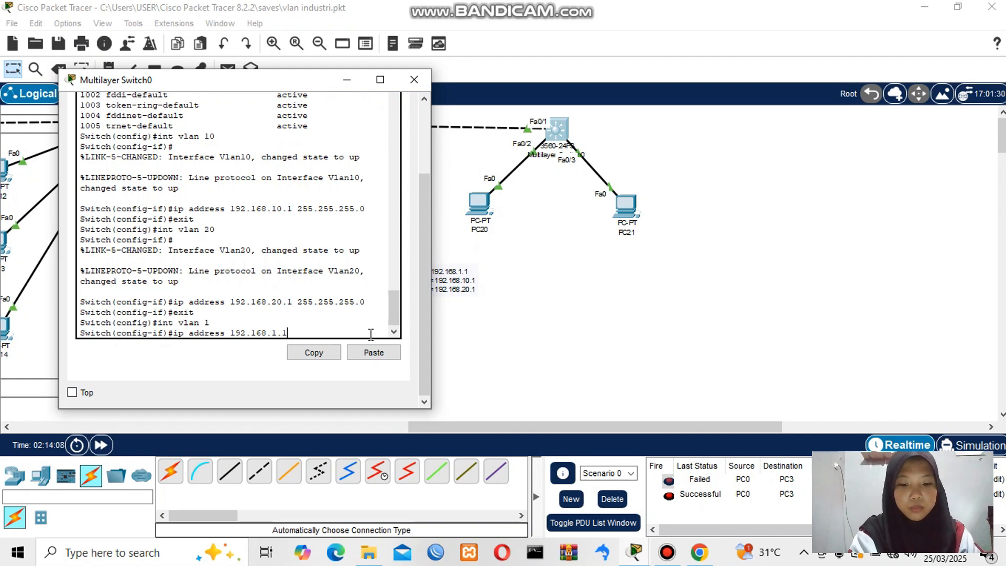
text( 255.255)
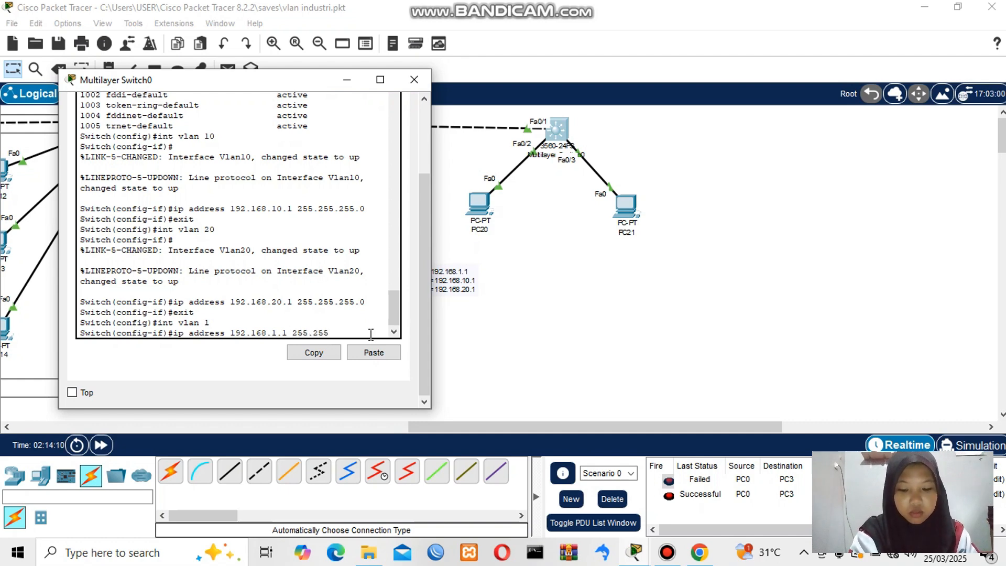
text(.25.5.)
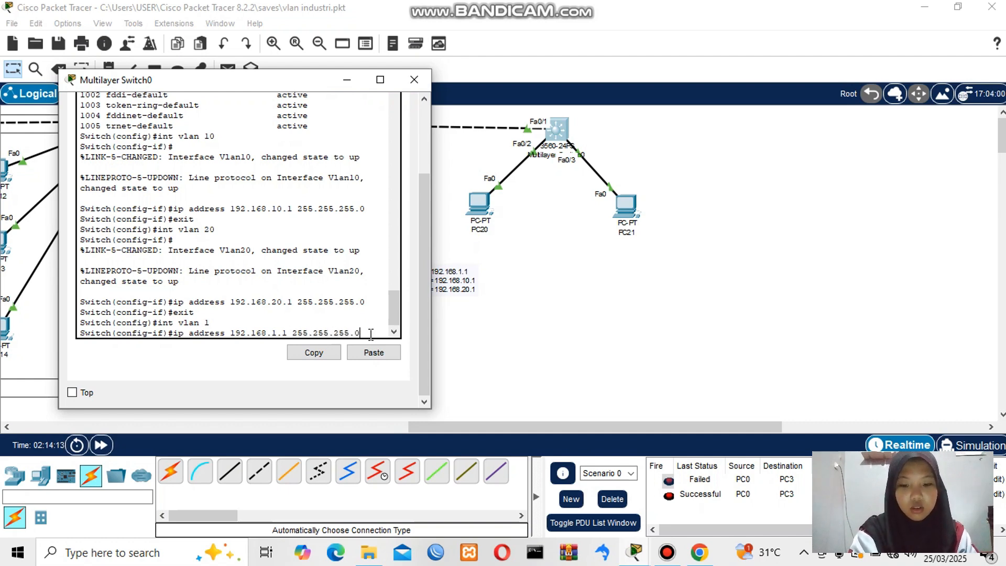
text(0)
key(Return)
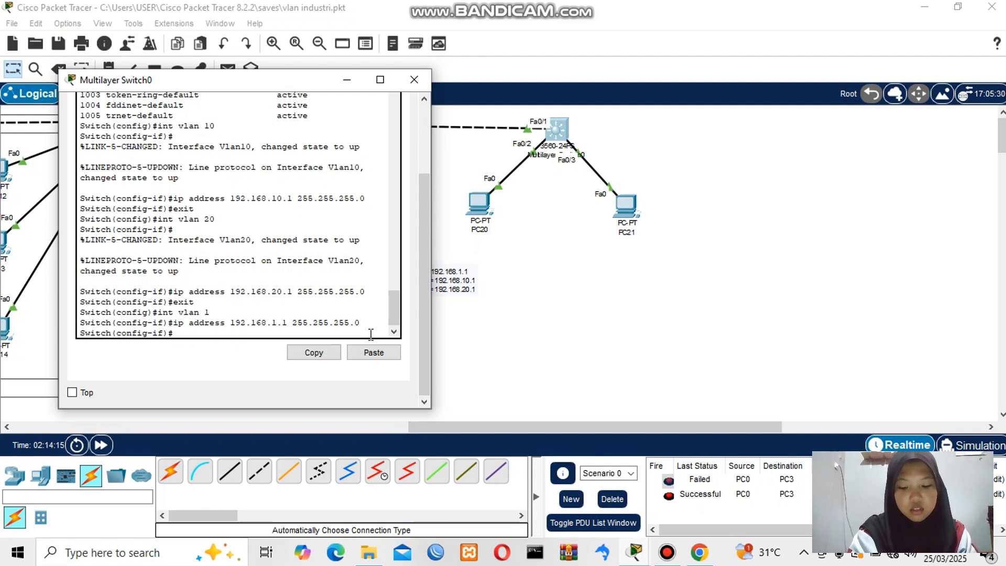
- Return to global configuration mode, list the switch's IP interfaces in brief and check the status of VLANs 1, 10 and 20
text(exit)
key(Return)
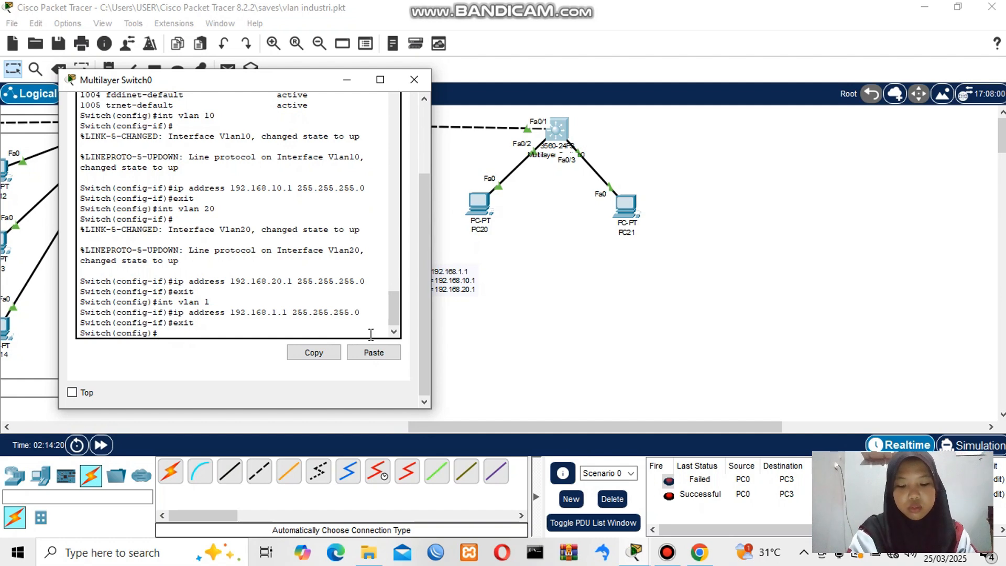
text(do show )
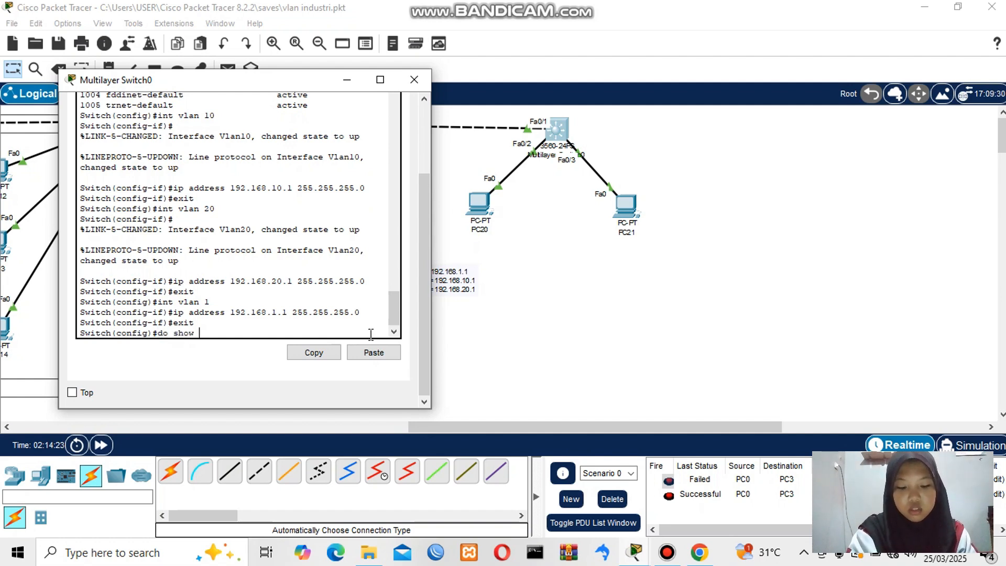
text(ip int brief)
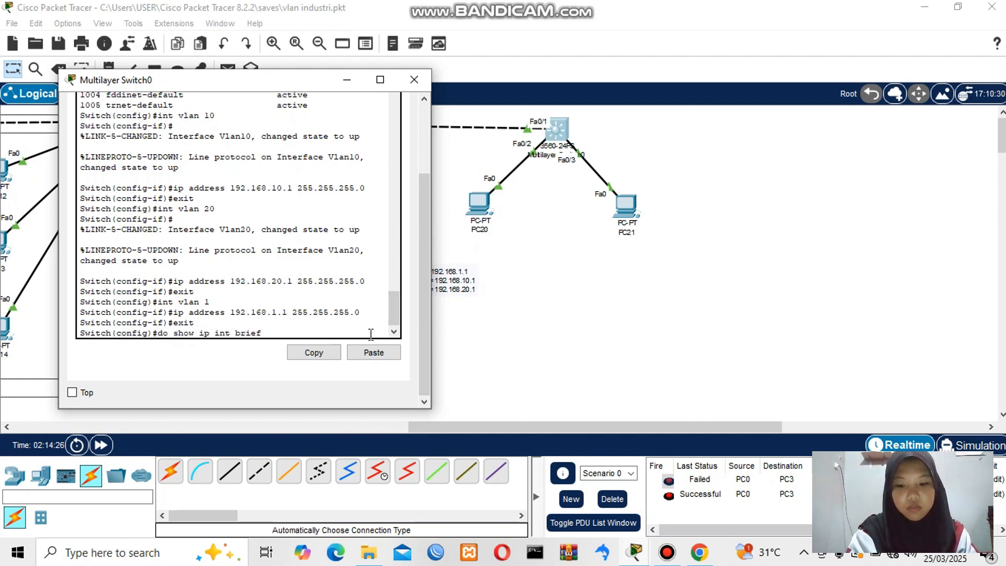
key(Return)
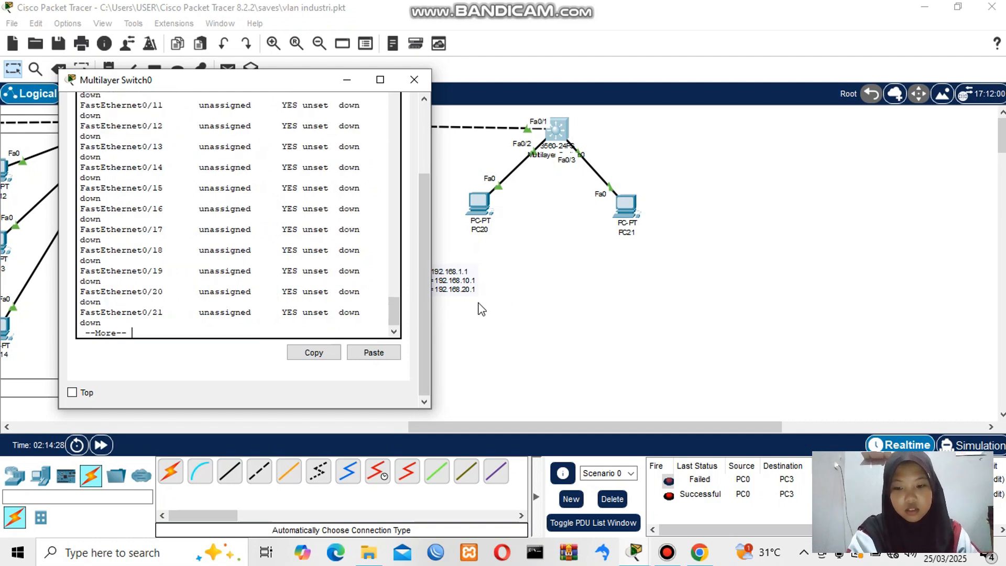
drag(429, 282, 740, 296)
scroll(293, 192, up, 5)
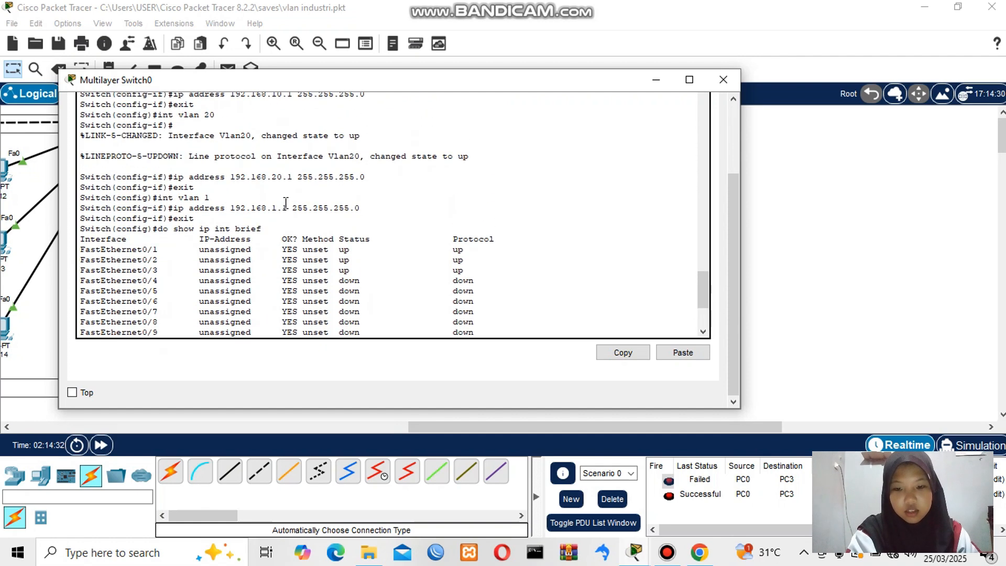
scroll(297, 185, down, 5)
key(space)
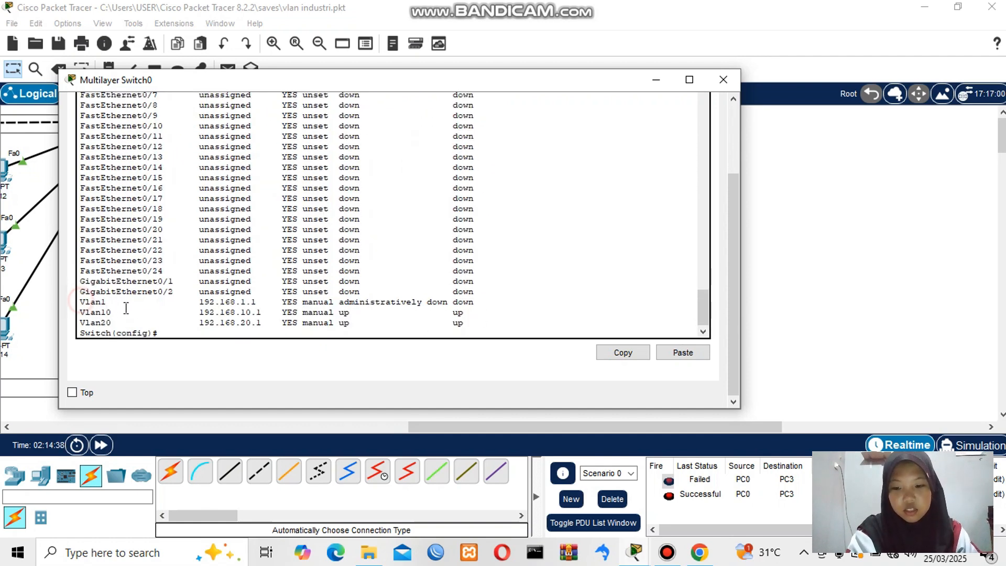
drag(80, 299, 474, 322)
click(475, 322)
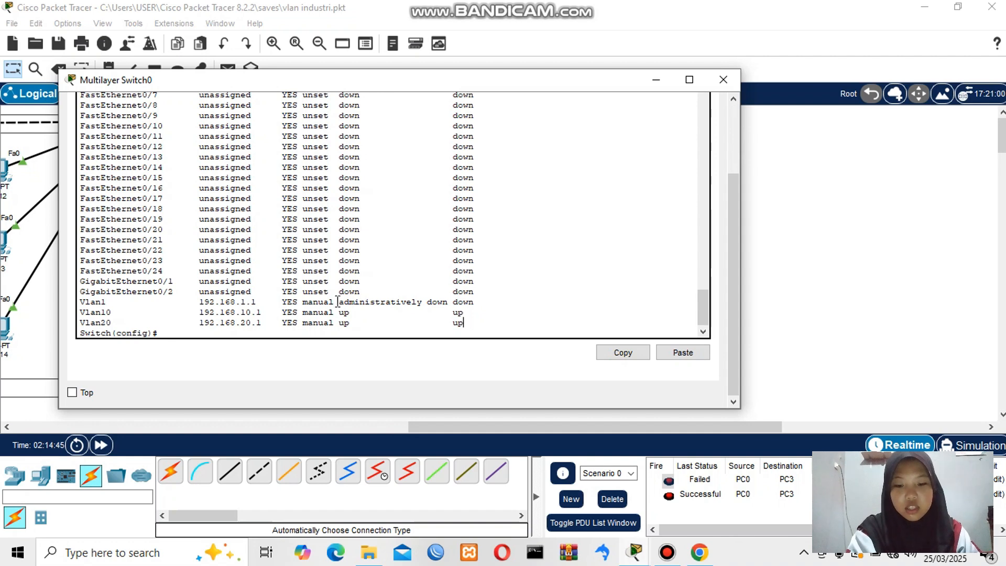
drag(339, 302, 428, 309)
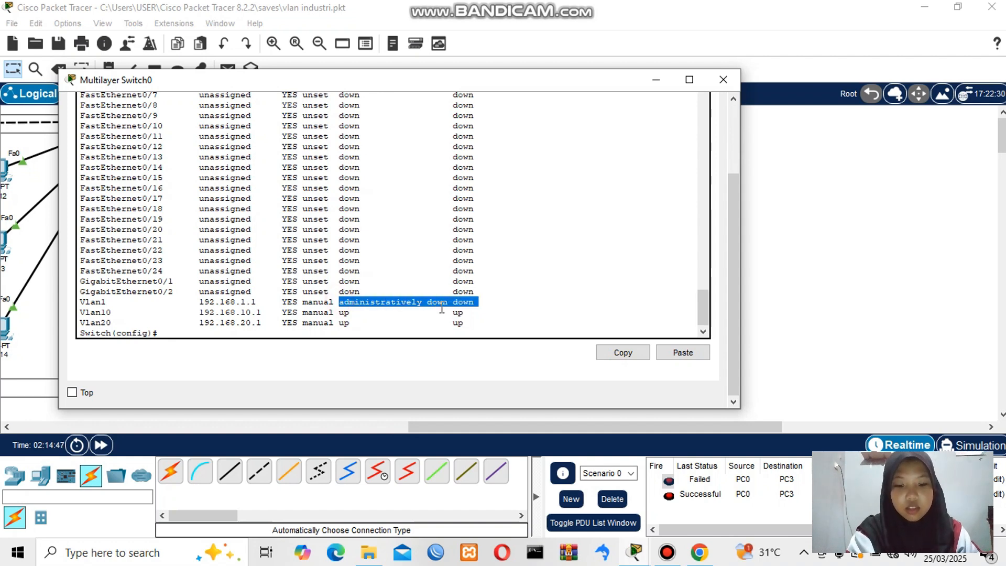
click(478, 305)
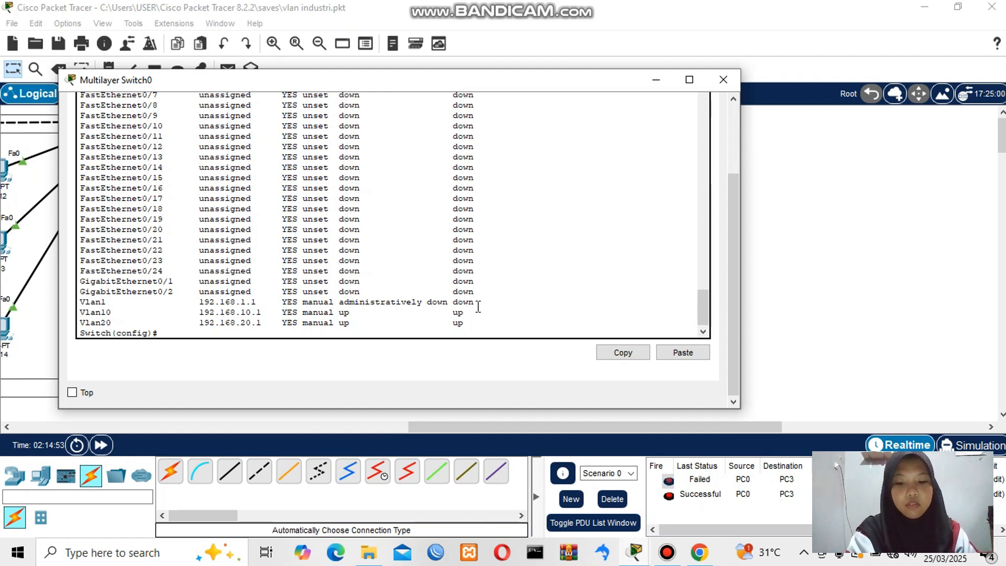
- Enable interface VLAN 1 with no shutdown and return to global configuration mode
scroll(478, 306, down, 1)
click(184, 331)
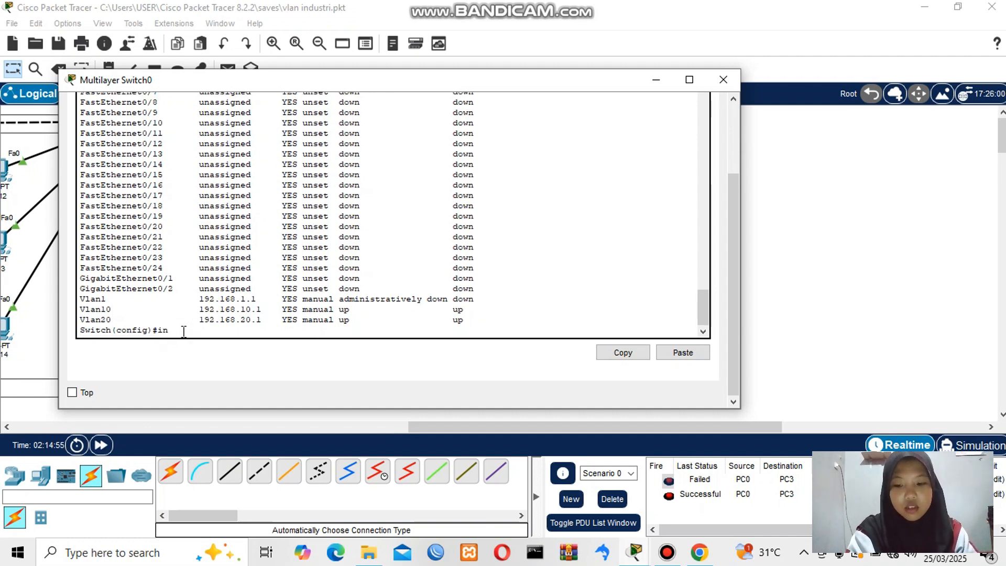
text(int vlan 1)
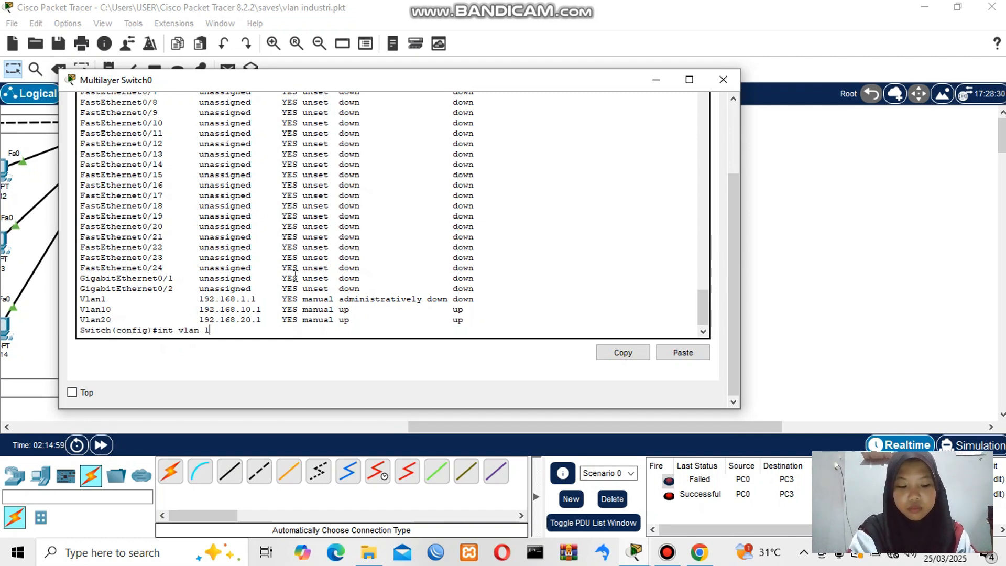
key(Return)
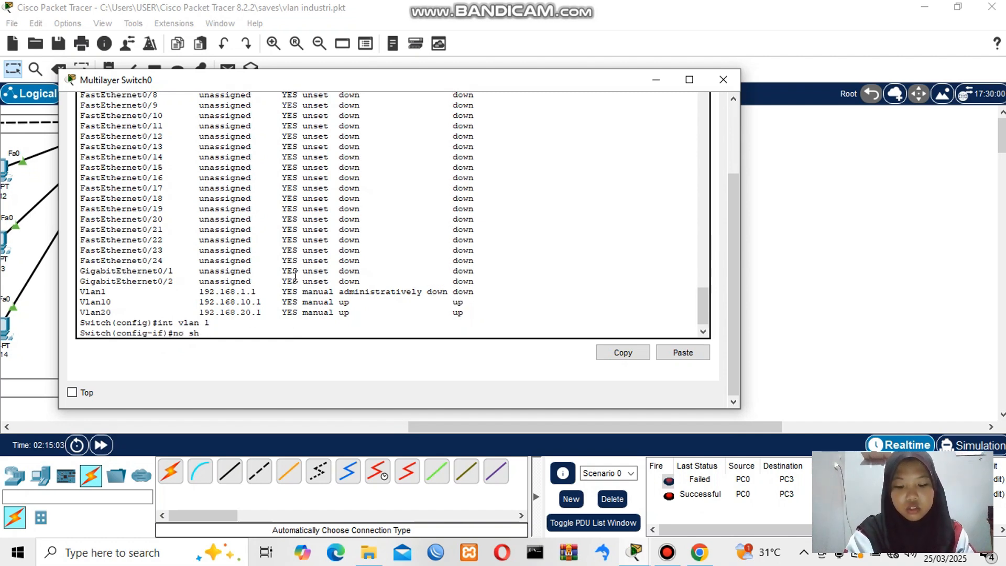
text(no shutdown)
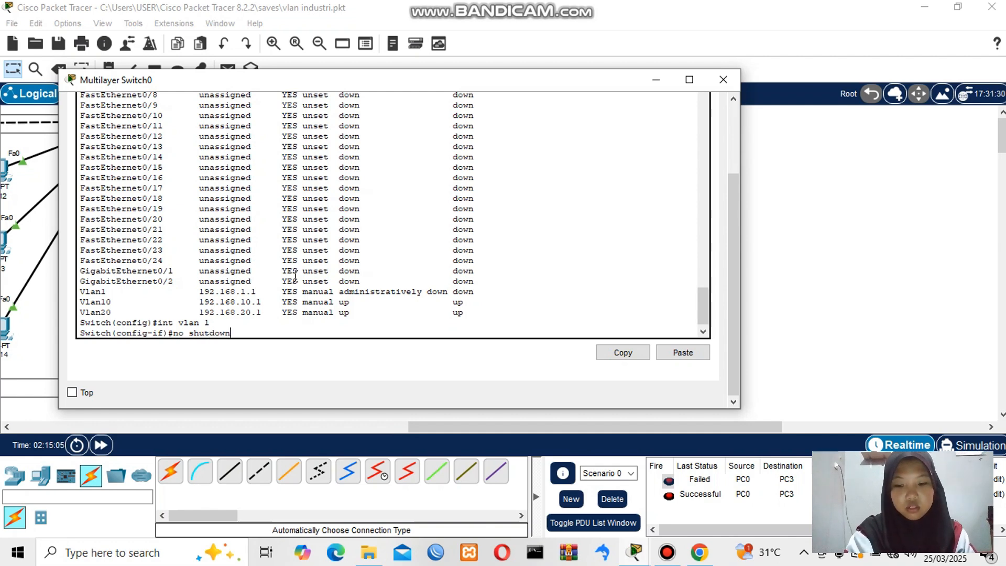
key(Return)
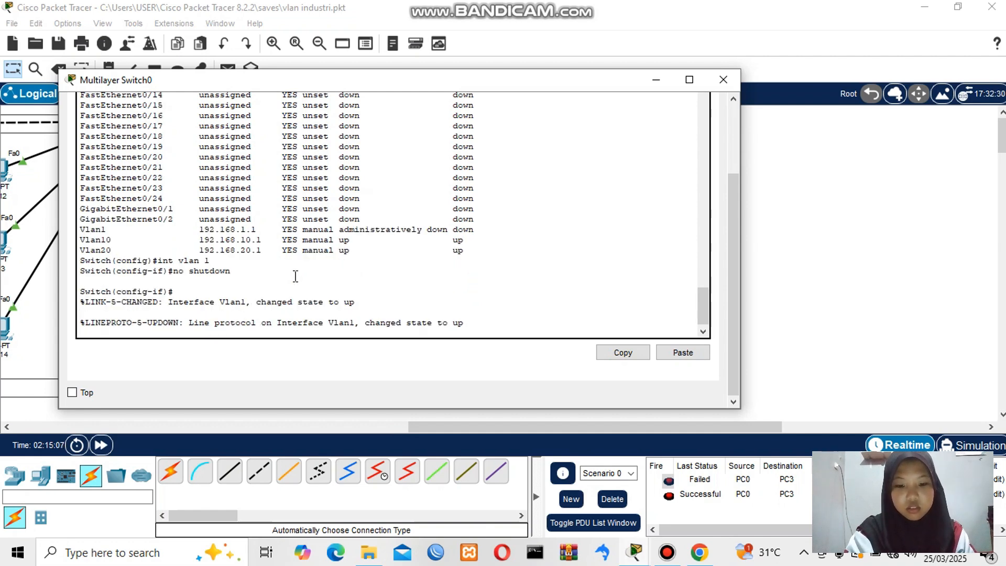
key(Return)
text(e)
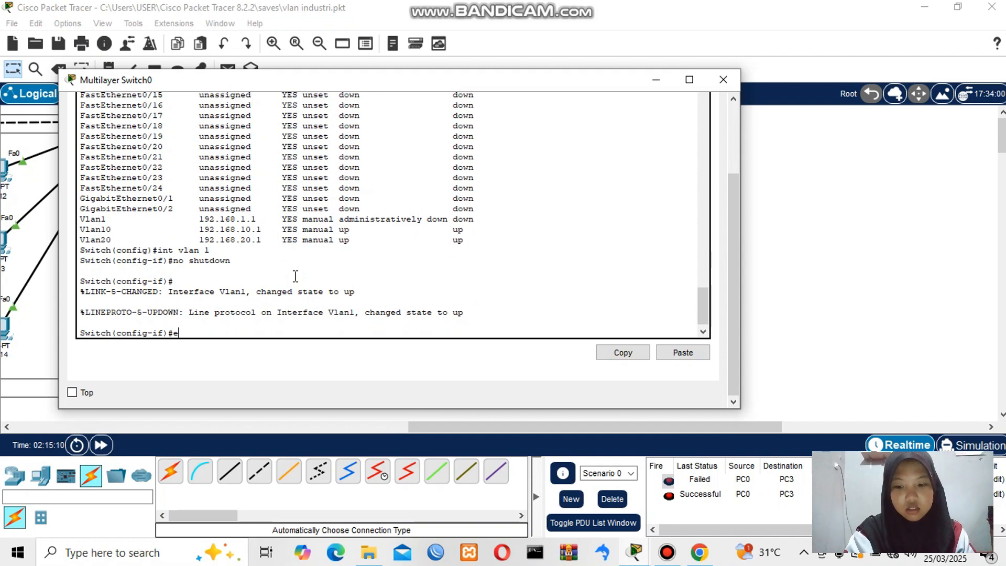
text(xit)
key(Return)
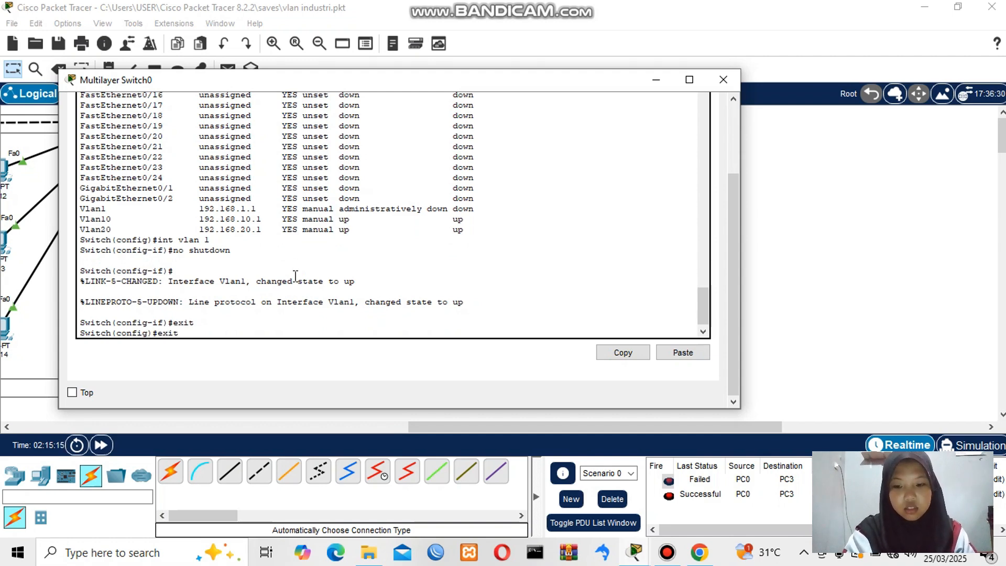
- Show the brief IP interface list again to recheck the VLAN interfaces' status, and minimize the switch window
key(Up)
key(Up)
key(Up)
key(Down)
key(Up)
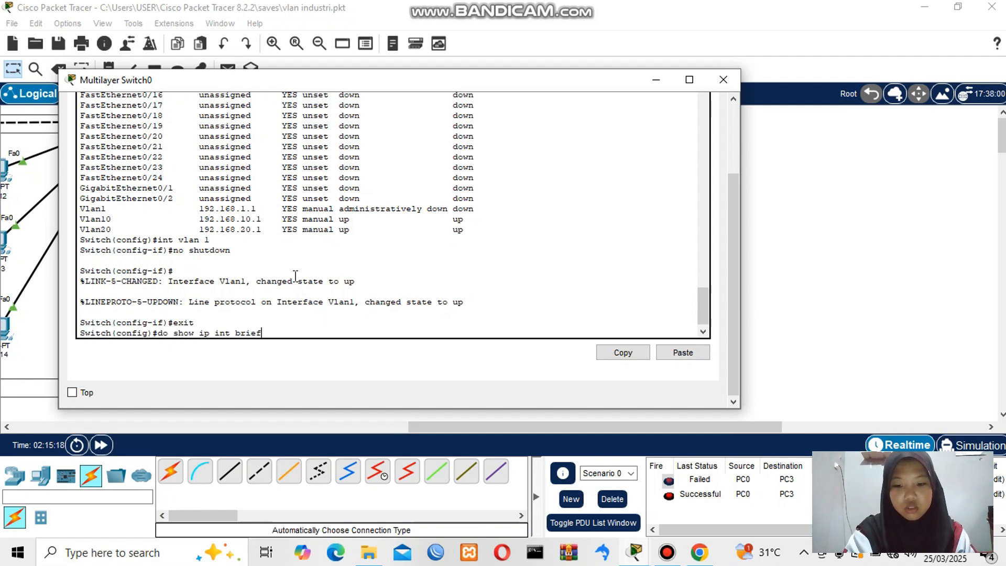
key(Return)
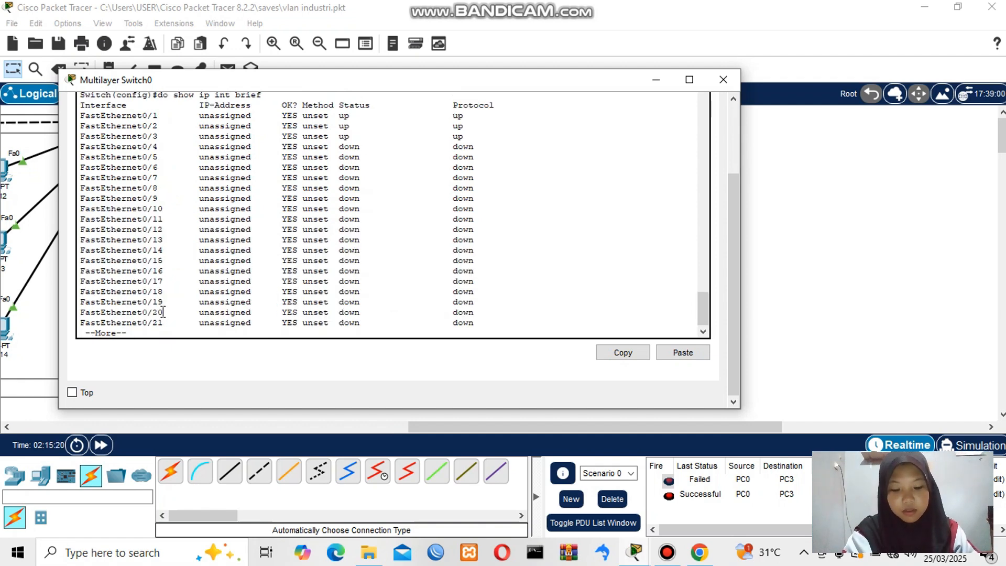
key(space)
drag(80, 296, 483, 320)
click(432, 325)
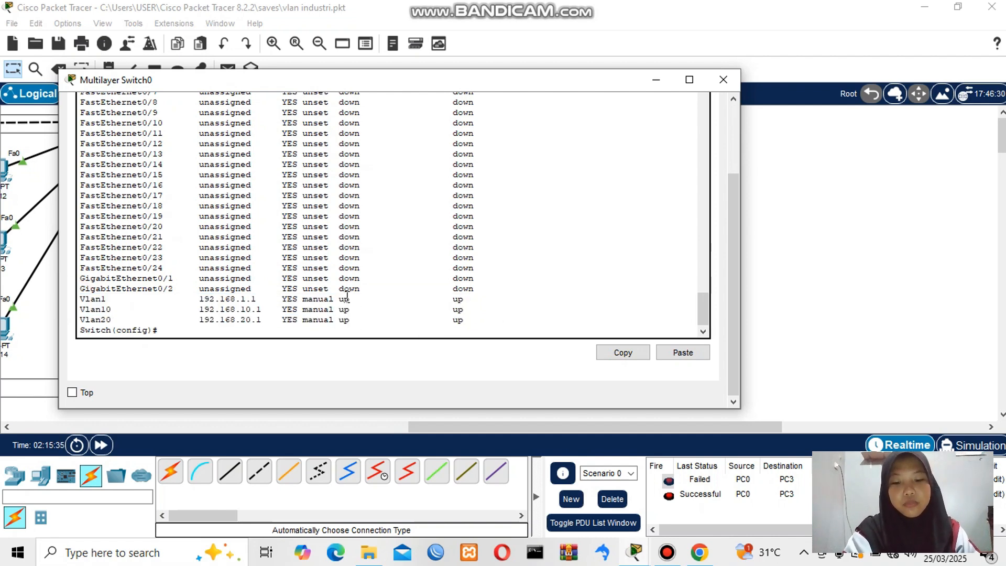
click(656, 81)
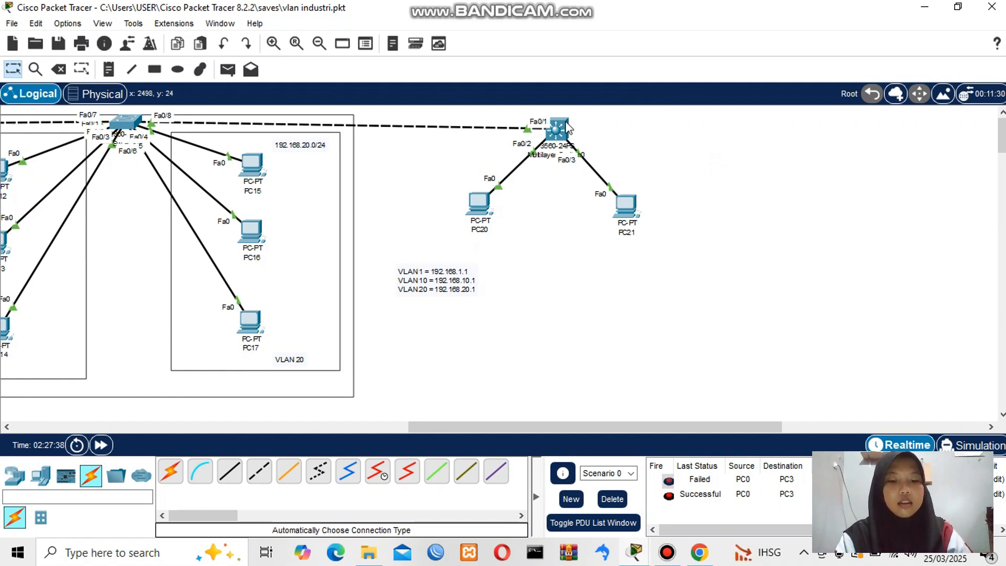
- Set PC20's IPv4 default gateway to 192.168.10.1 and close its window
click(473, 203)
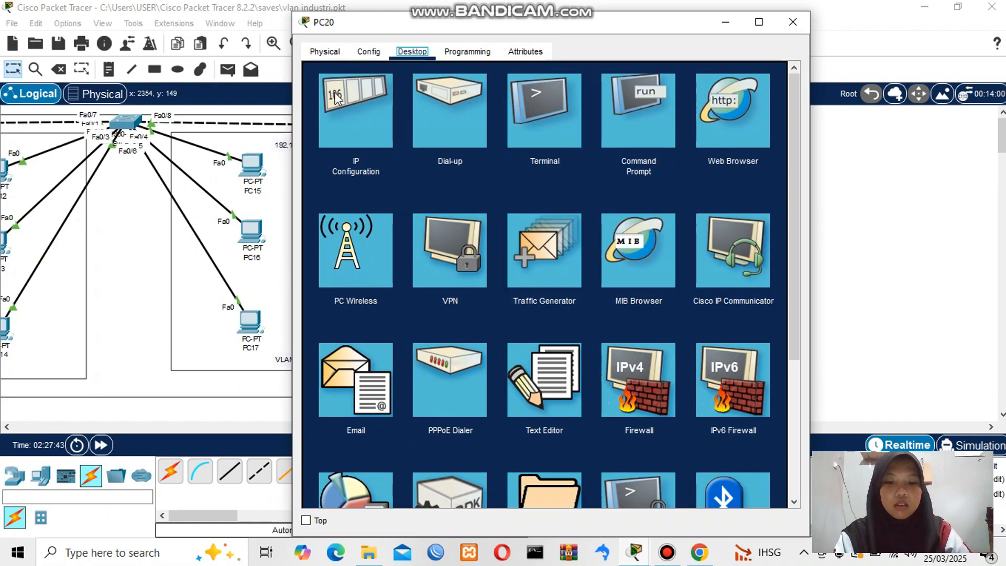
click(359, 101)
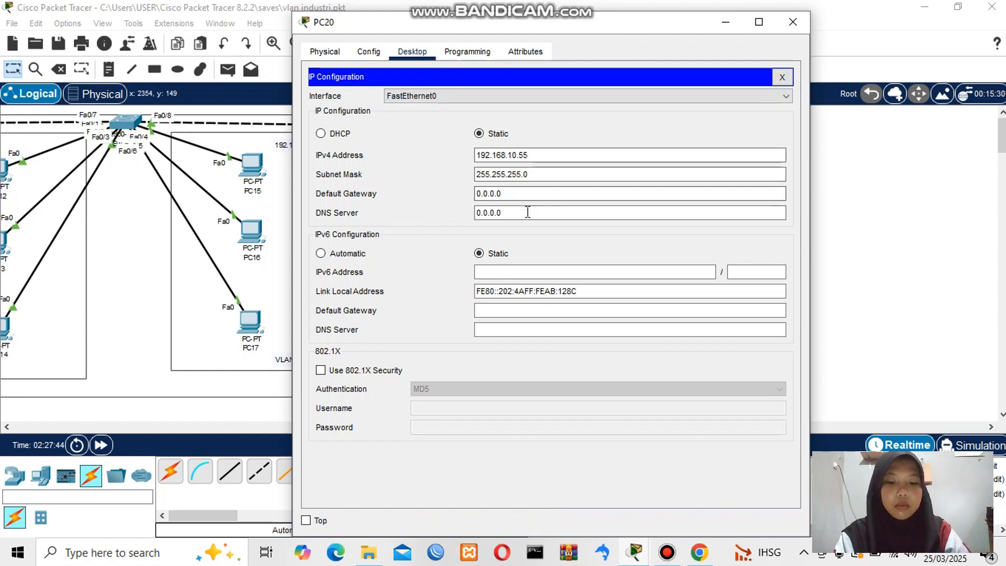
click(511, 194)
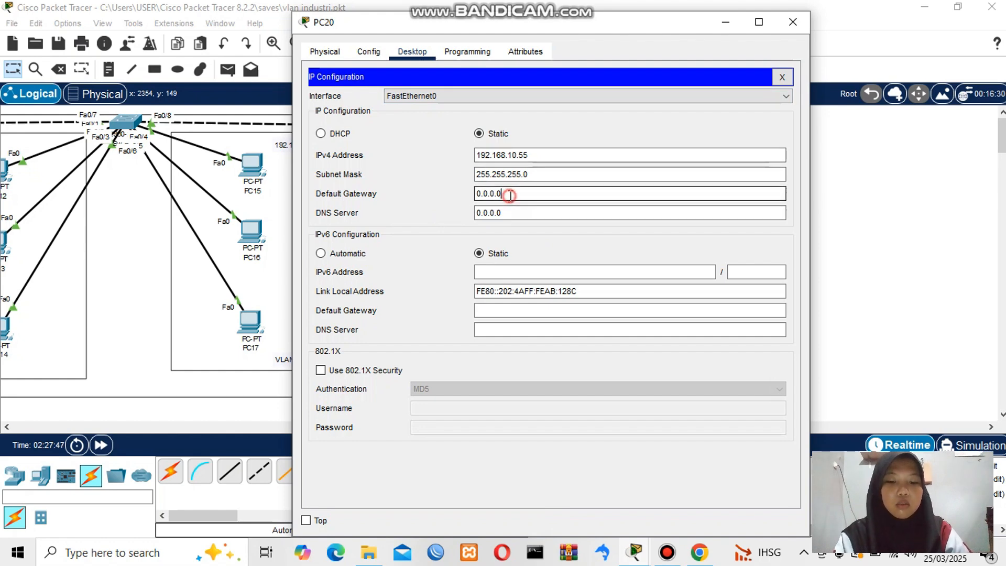
drag(510, 194, 478, 194)
text(192.168.10.1)
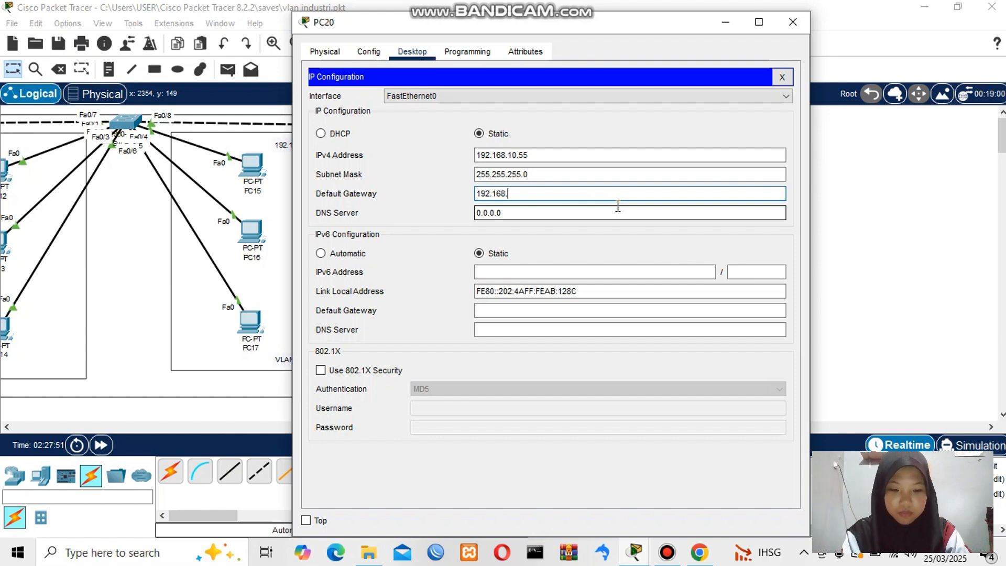
click(793, 22)
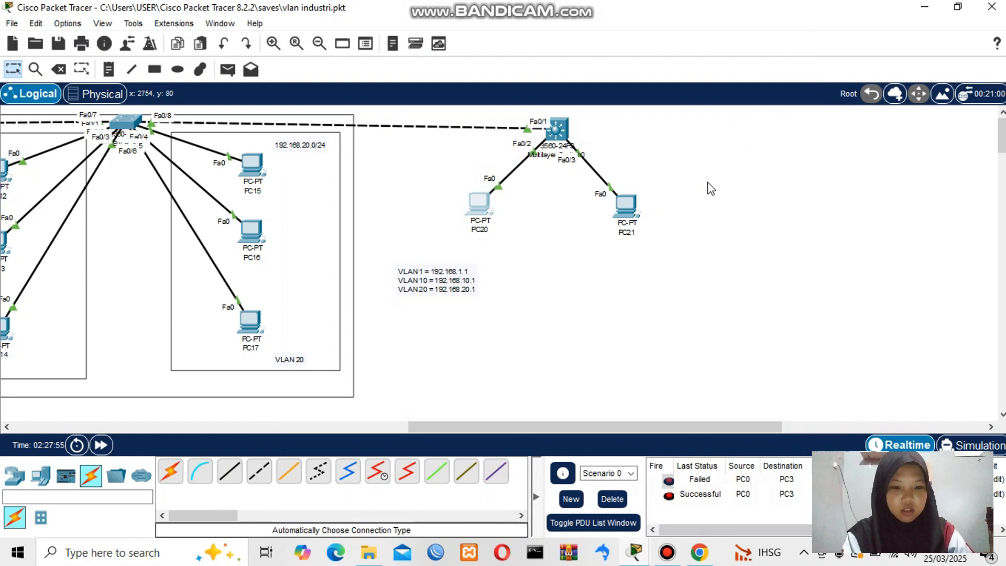
- Set PC21's IPv4 default gateway to 192.168.20.1 and close its window
click(631, 210)
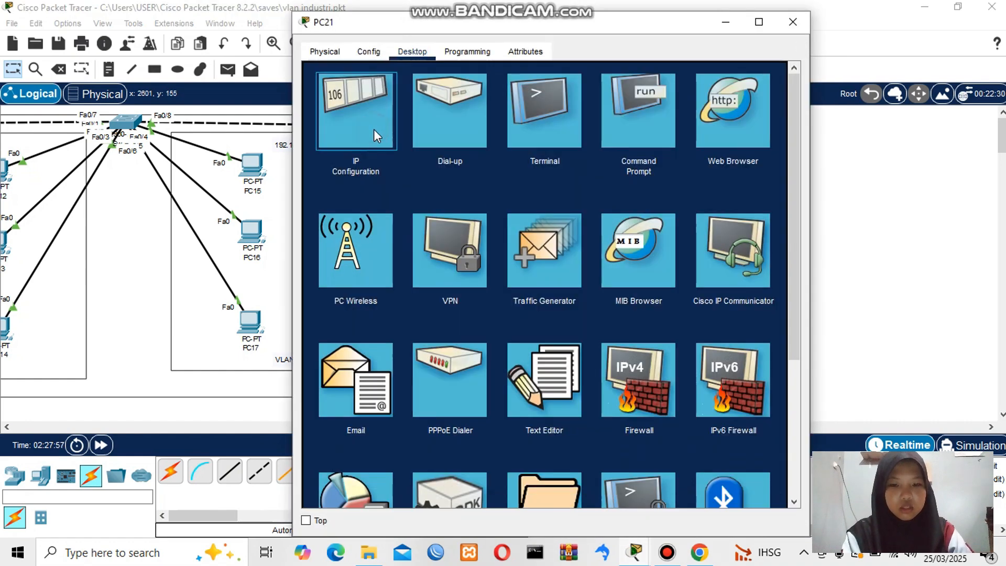
click(376, 136)
click(507, 193)
text(192.168.20.55)
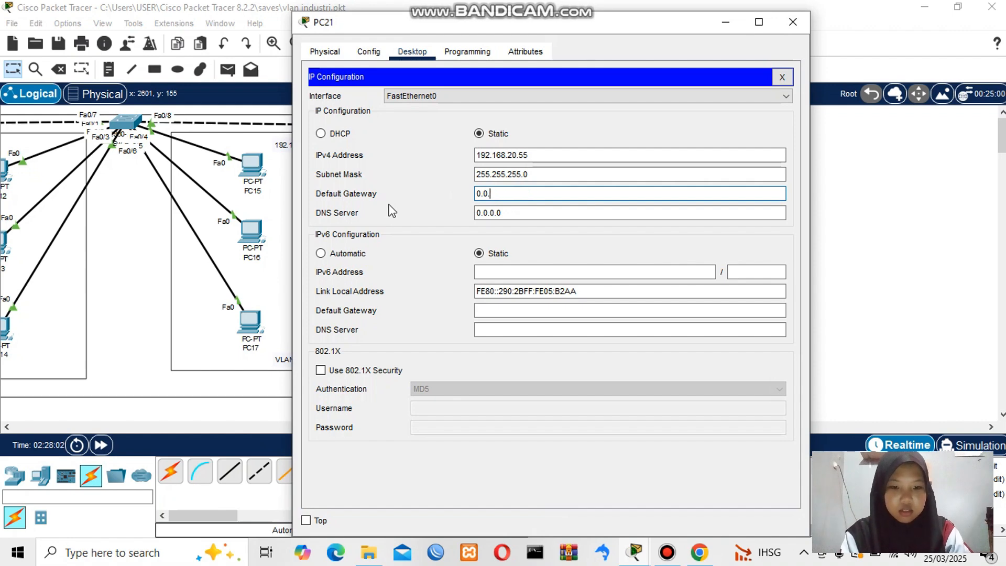
key(BackSpace)
key(BackSpace)
key(BackSpace)
key(BackSpace)
text(192.168)
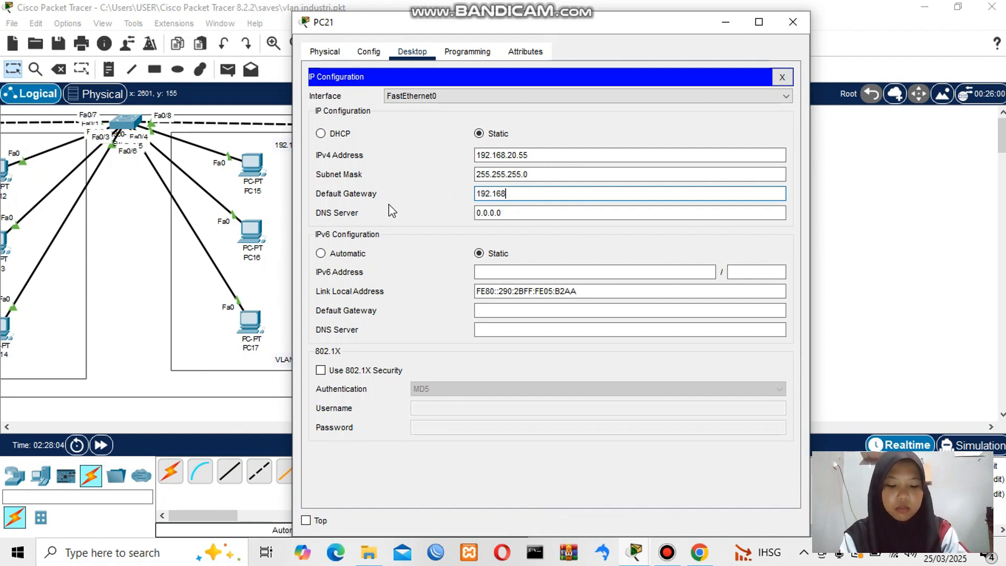
text(.20.1)
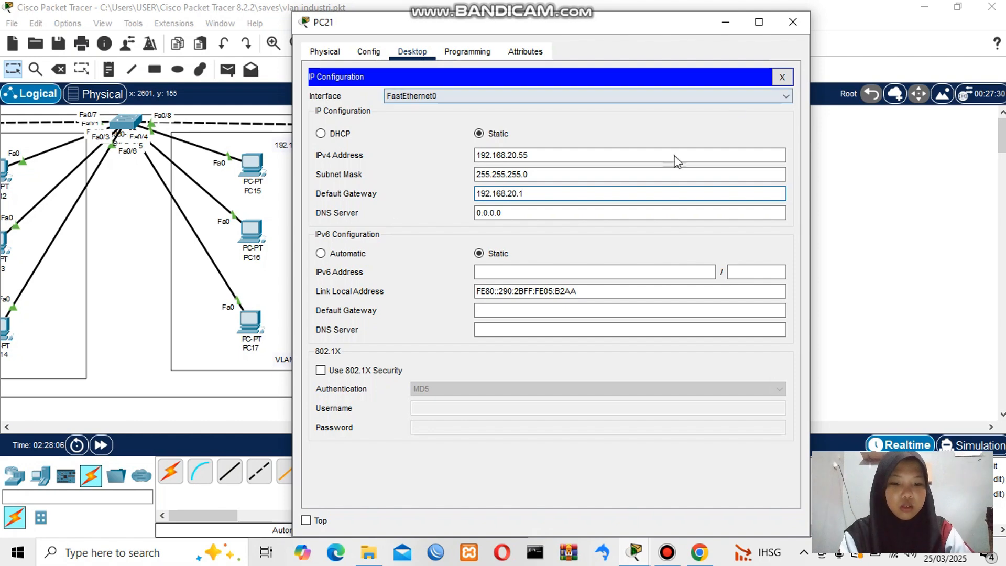
click(794, 25)
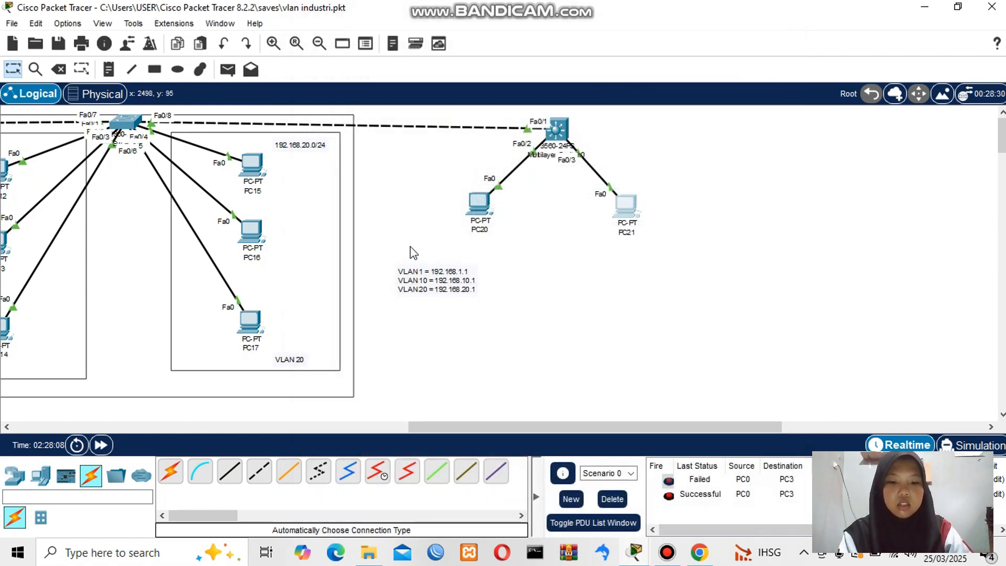
- Set the IPv4 default gateway of PC12 in the VLAN 10 group to 192.168.10.1 and close its window
scroll(406, 254, left, 5)
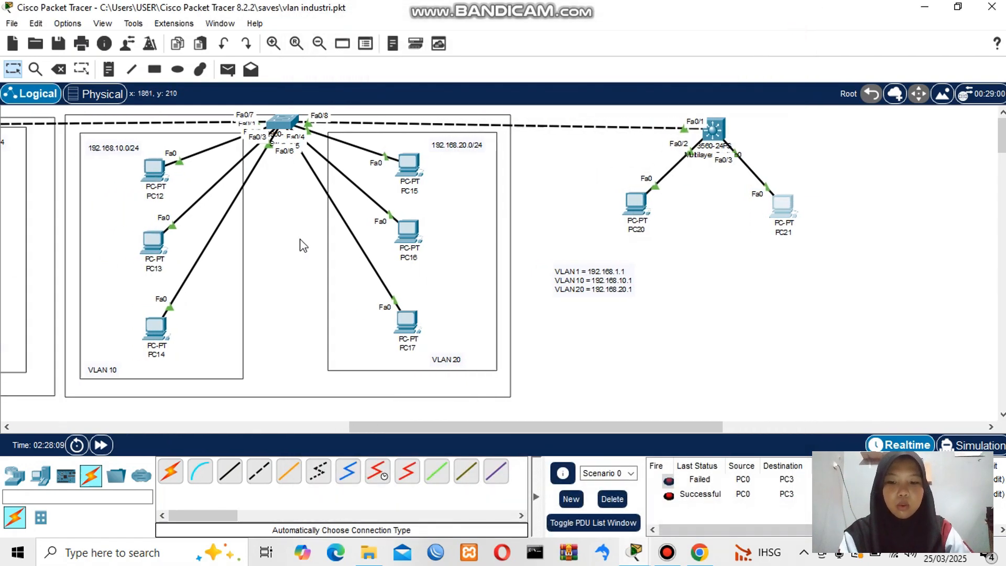
click(155, 169)
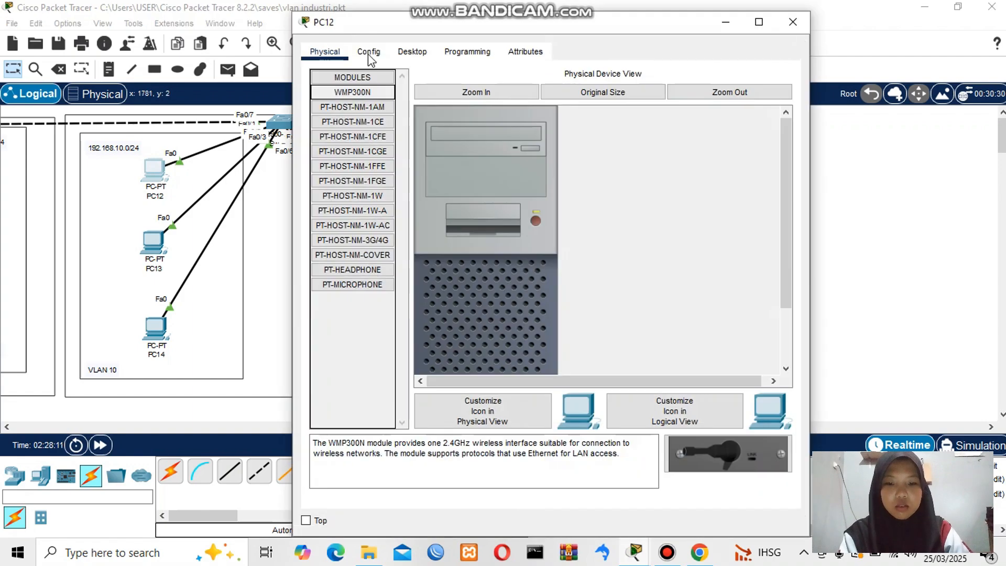
click(412, 51)
click(347, 99)
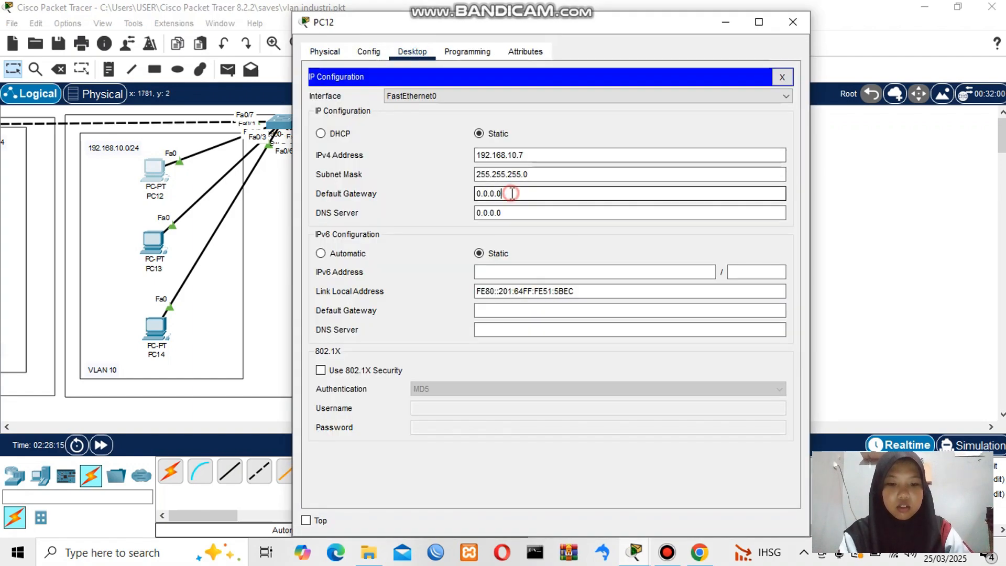
drag(511, 193, 433, 201)
text(192.168.10.1)
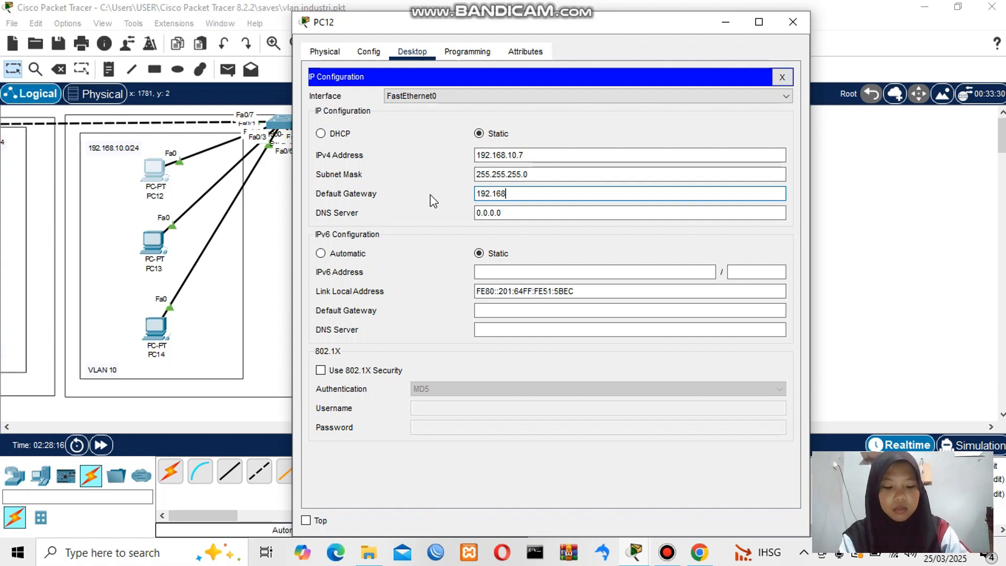
click(793, 21)
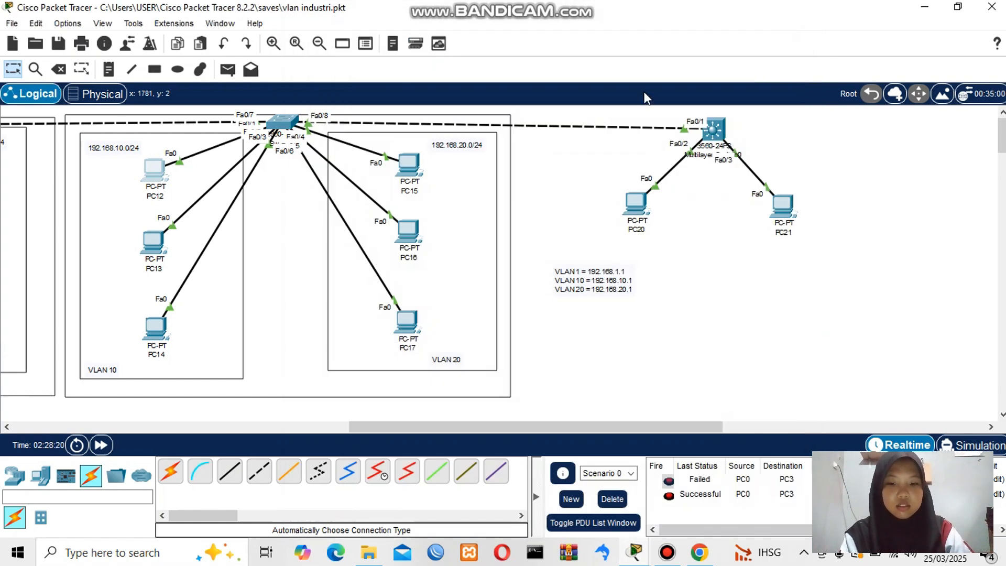
- Set the IPv4 default gateway of PC15 in the VLAN 20 group to 192.168.20.1 and close its window
click(408, 165)
click(404, 55)
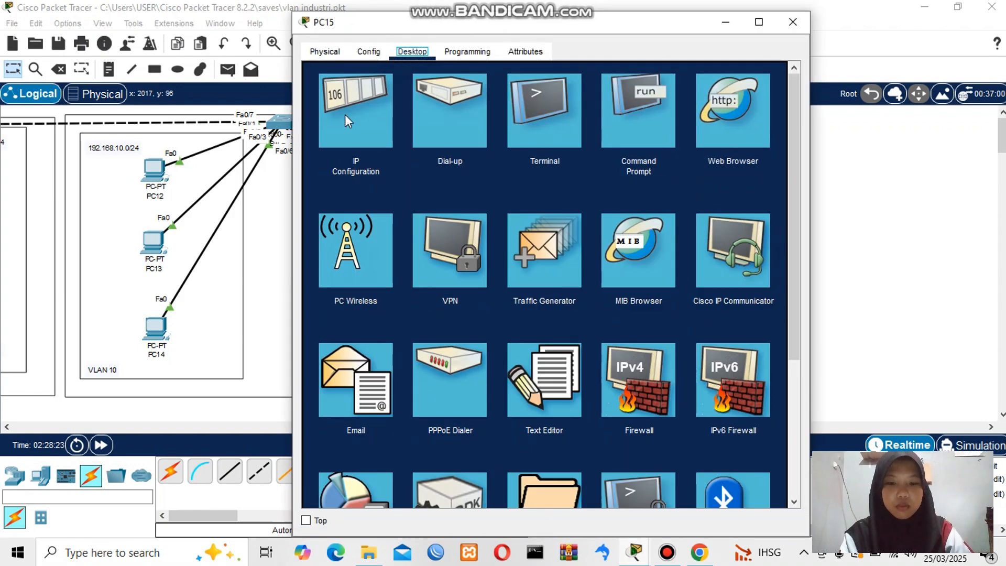
click(347, 115)
drag(515, 197, 404, 207)
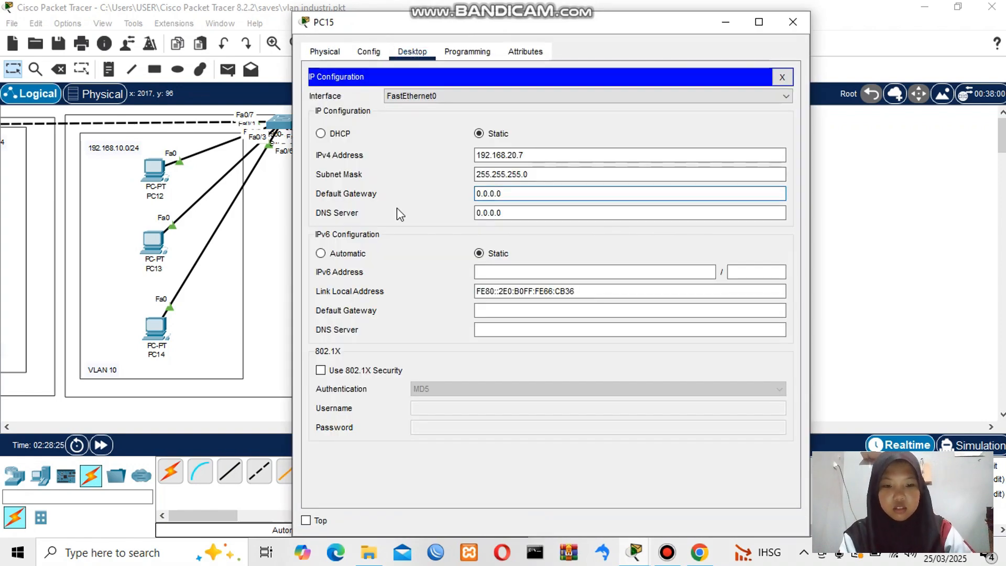
click(507, 194)
drag(507, 195, 454, 191)
text(192)
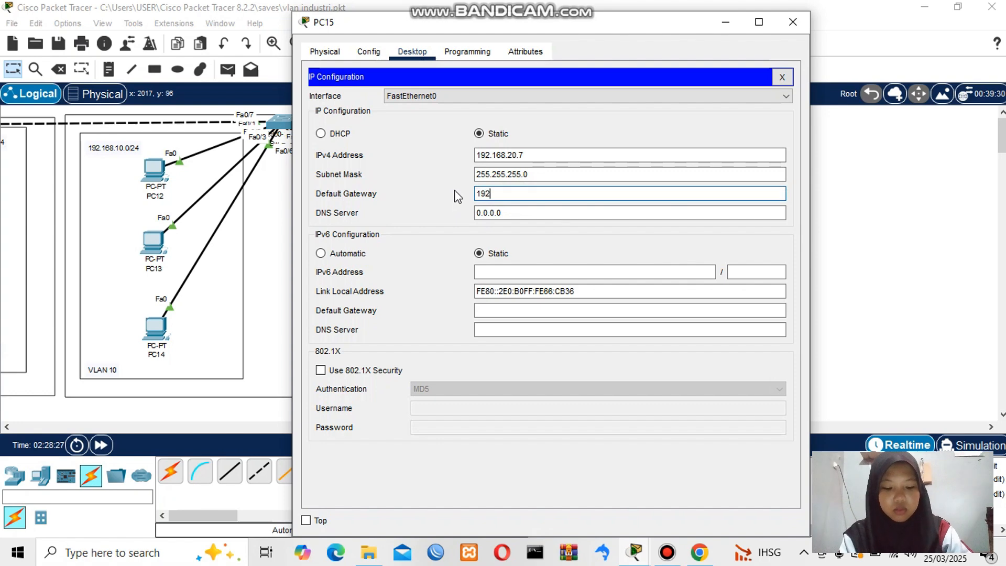
text(.168.20.1)
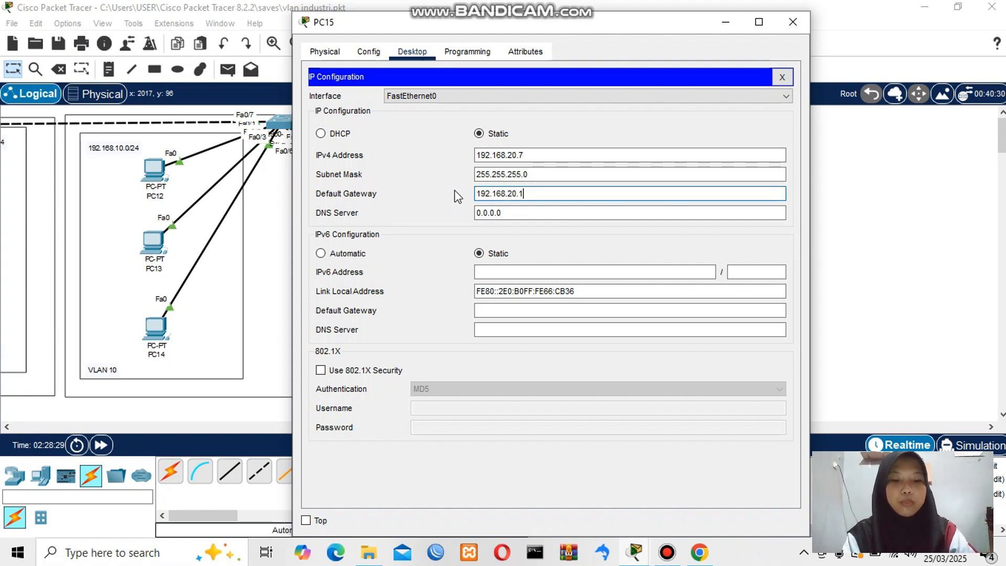
click(796, 22)
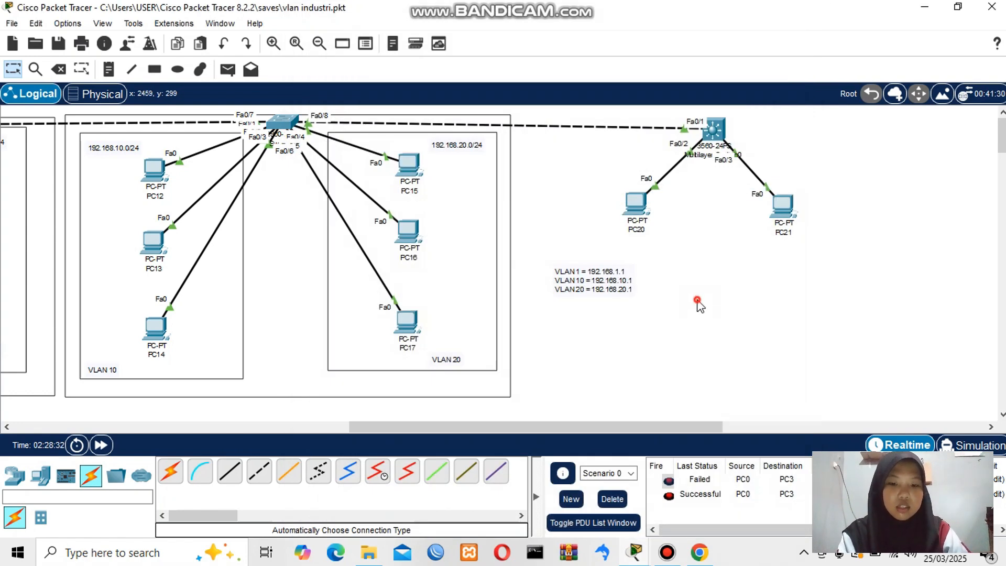
- Delete the old Scenario 0 test results and send a simple PDU from PC20 to PC15
click(609, 501)
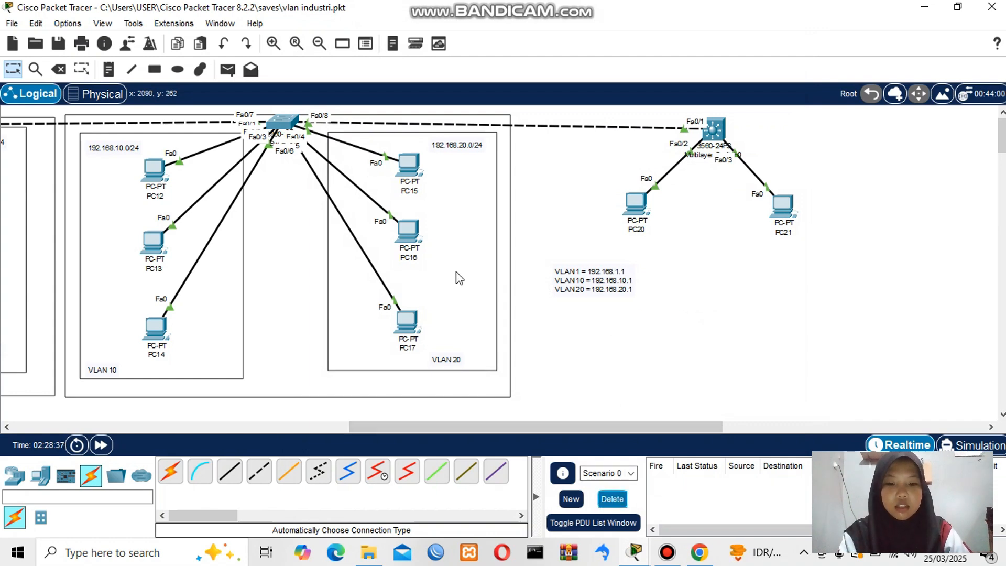
click(228, 69)
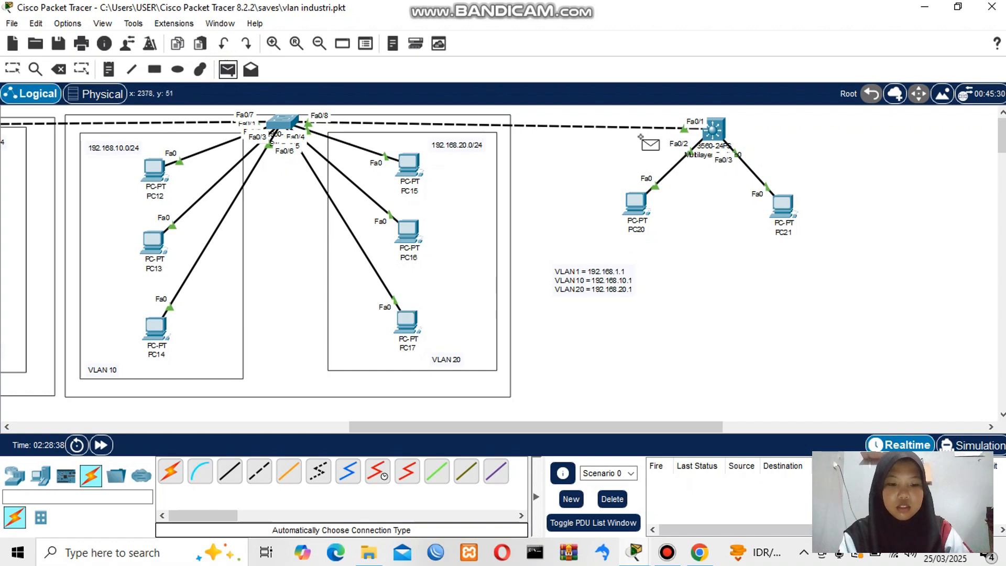
click(636, 205)
click(413, 167)
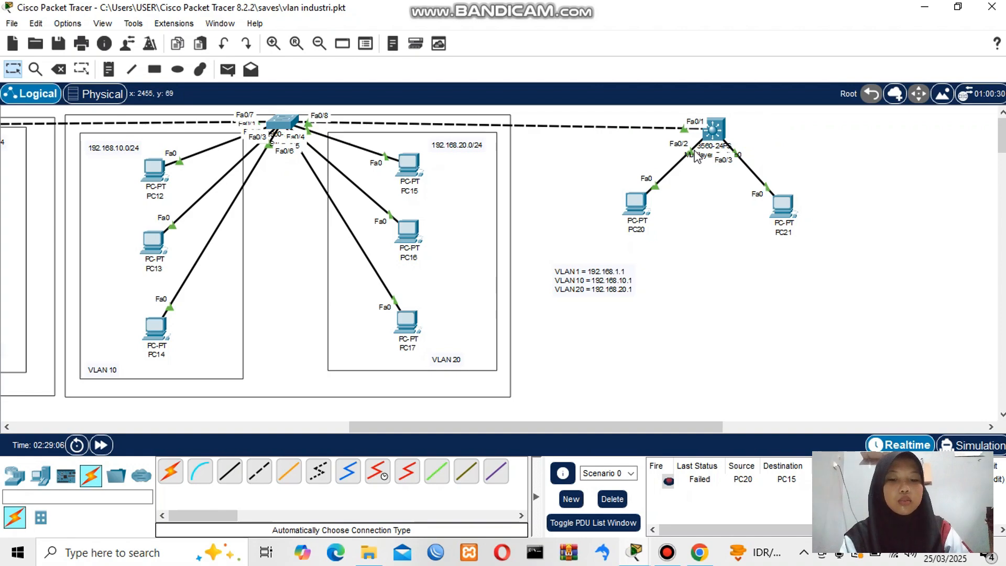
- Enter privileged mode on the multilayer switch with en and display its routing table with show ip route
mouse_move(697, 157)
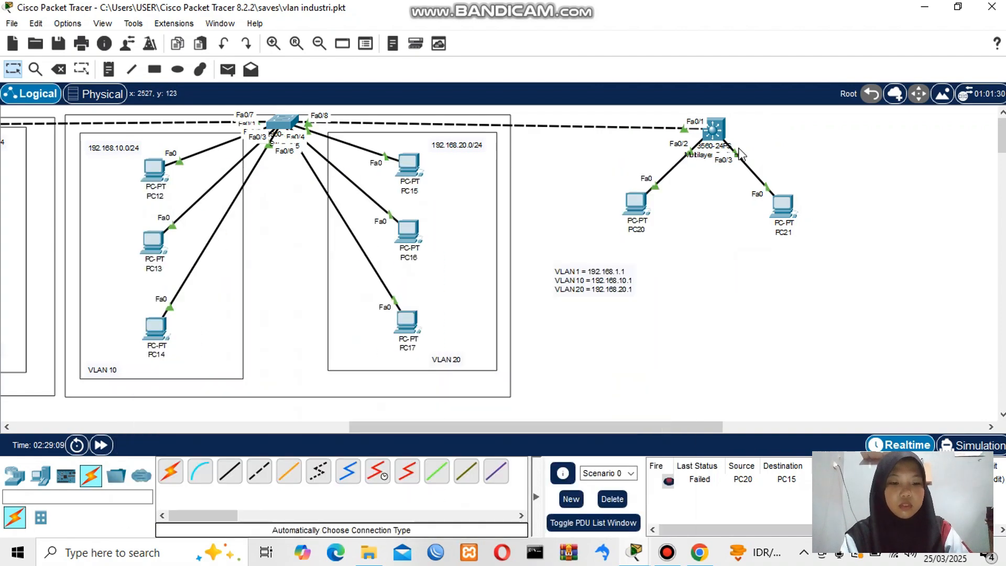
click(716, 131)
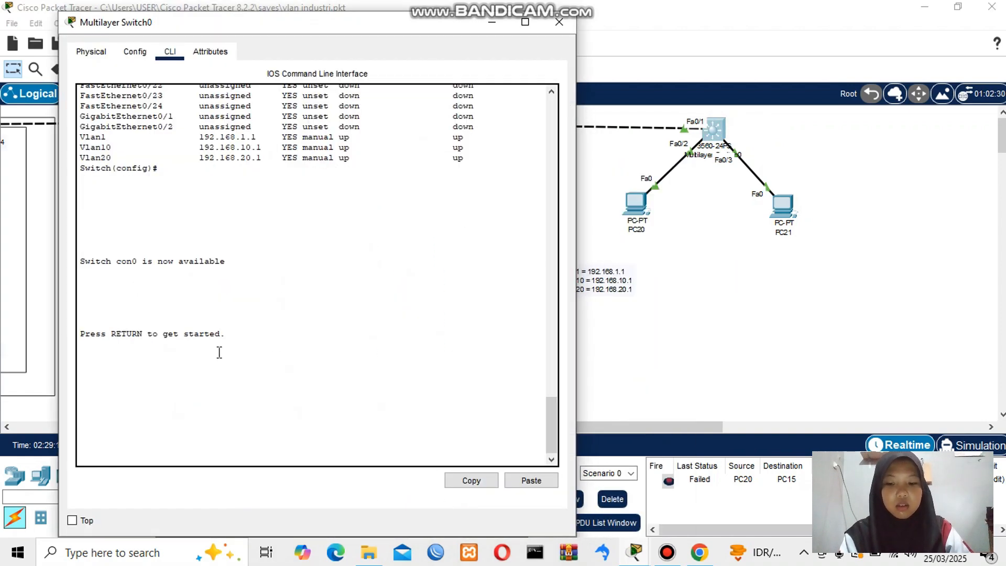
click(154, 442)
key(Return)
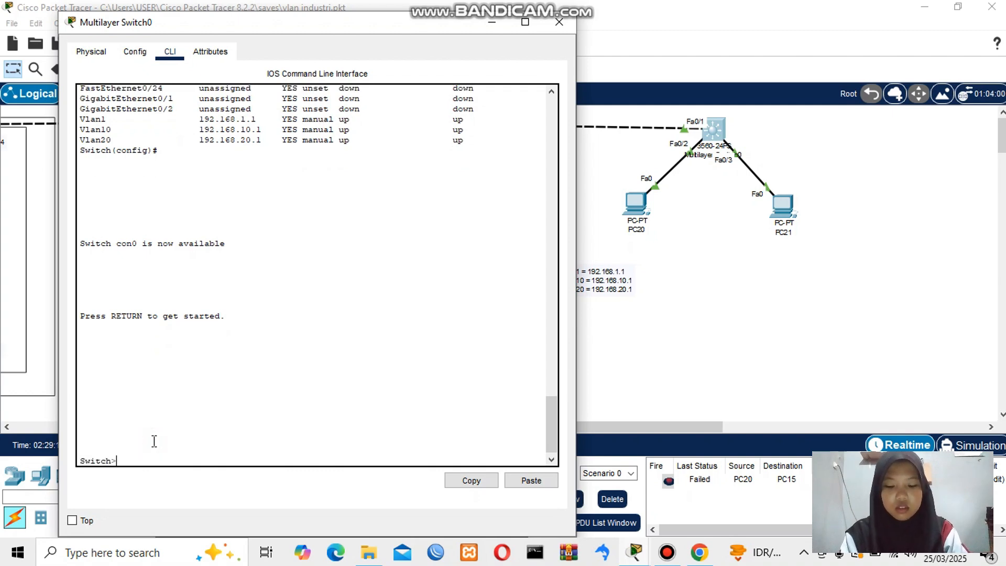
text(en)
key(Return)
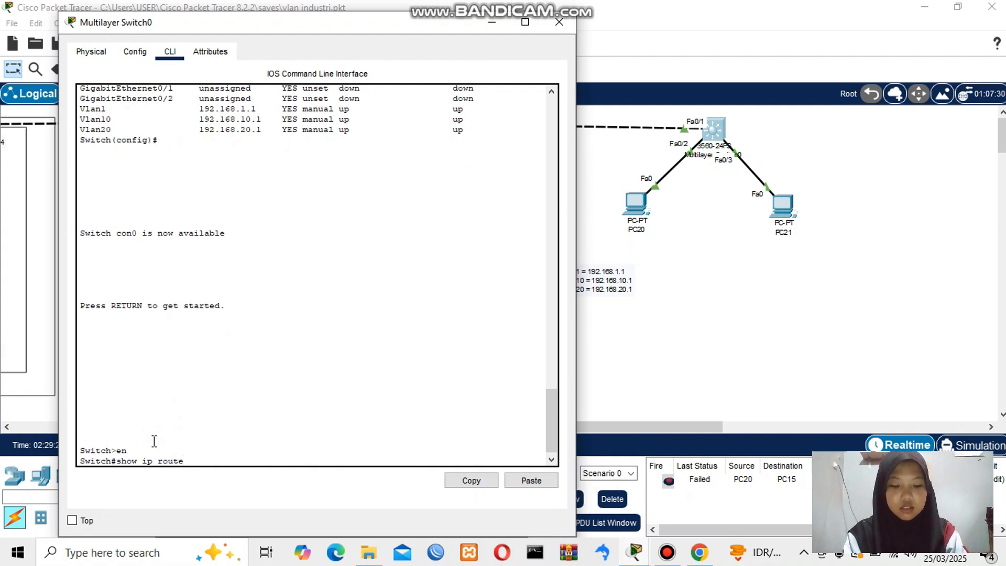
key(Return)
drag(83, 443, 240, 440)
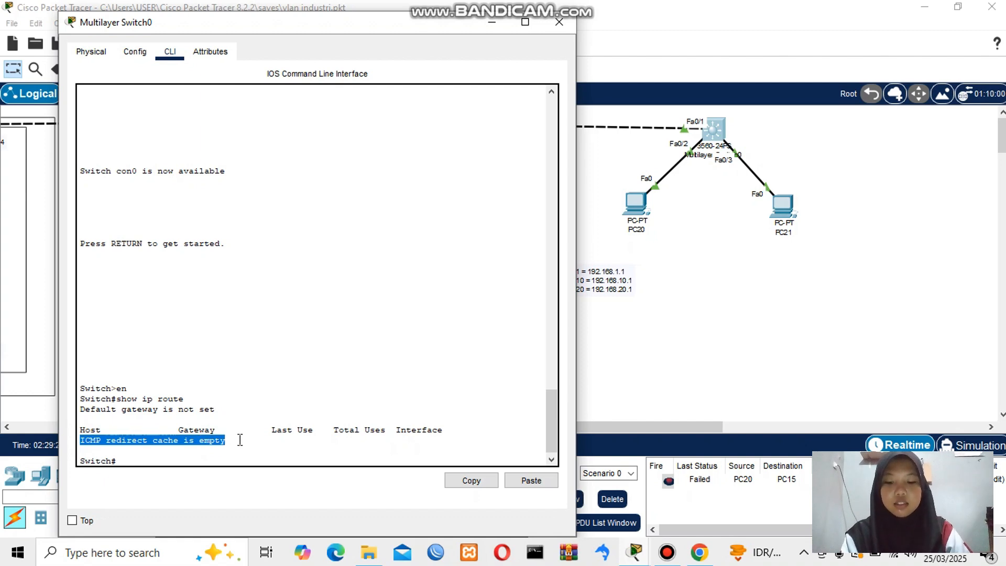
click(240, 440)
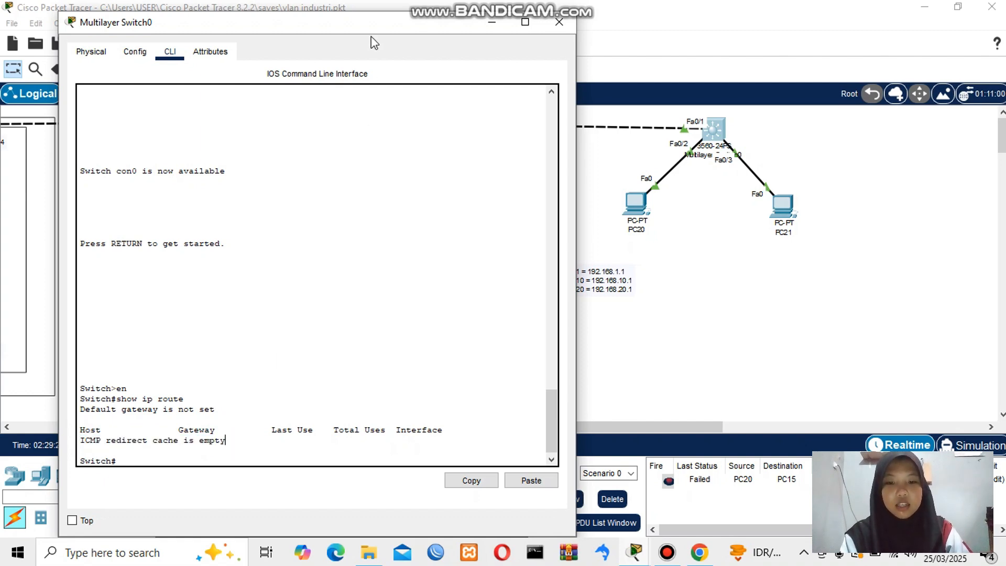
drag(365, 29, 307, 24)
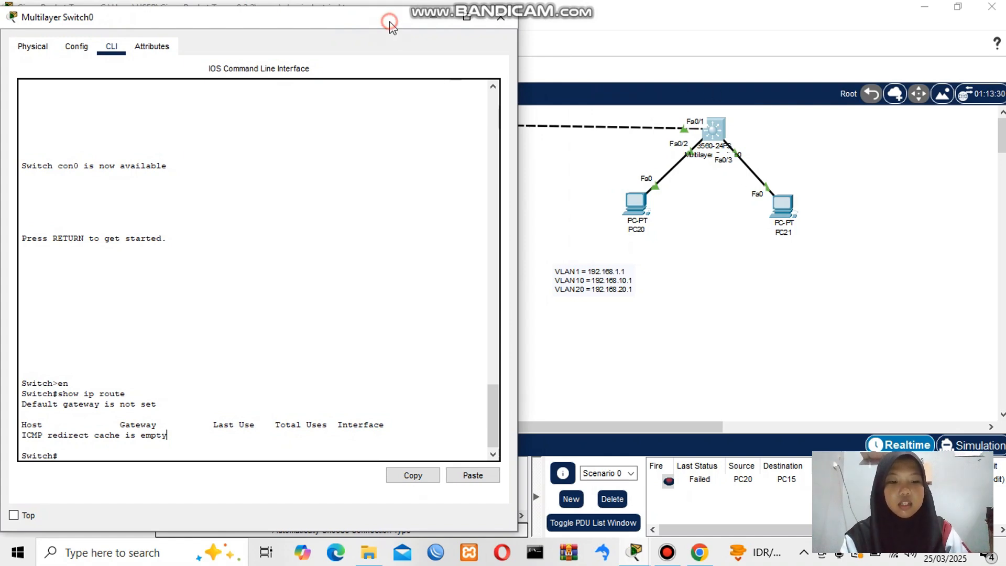
drag(391, 22, 560, 208)
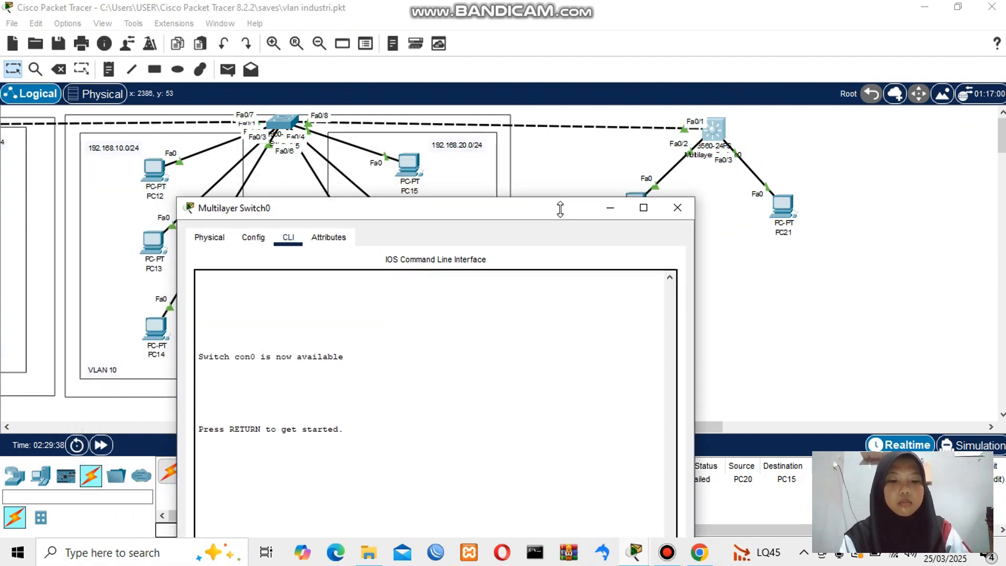
drag(502, 210, 452, 17)
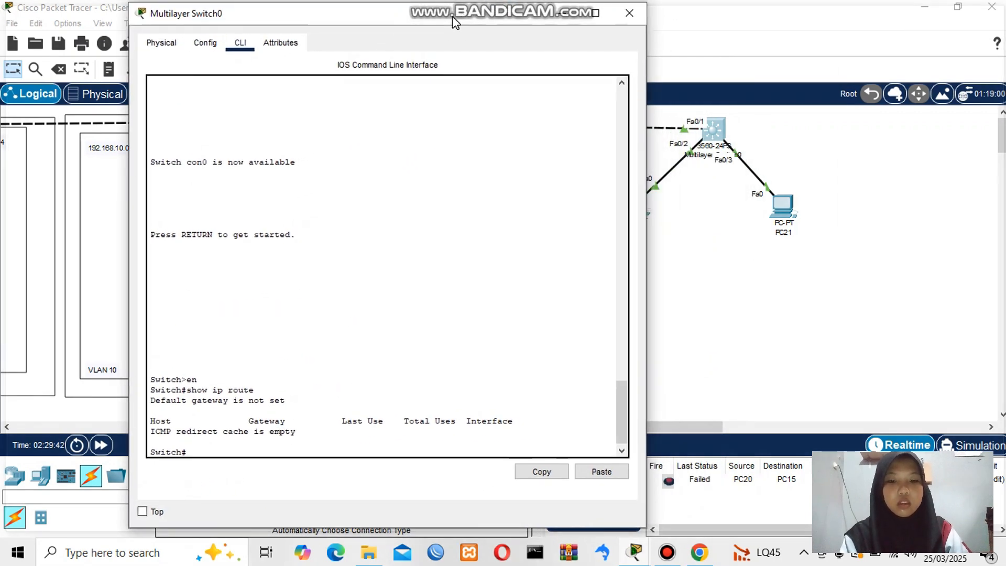
- Enter the multilayer switch's global configuration mode with conf t and enable routing with ip routing
click(201, 449)
text(conf)
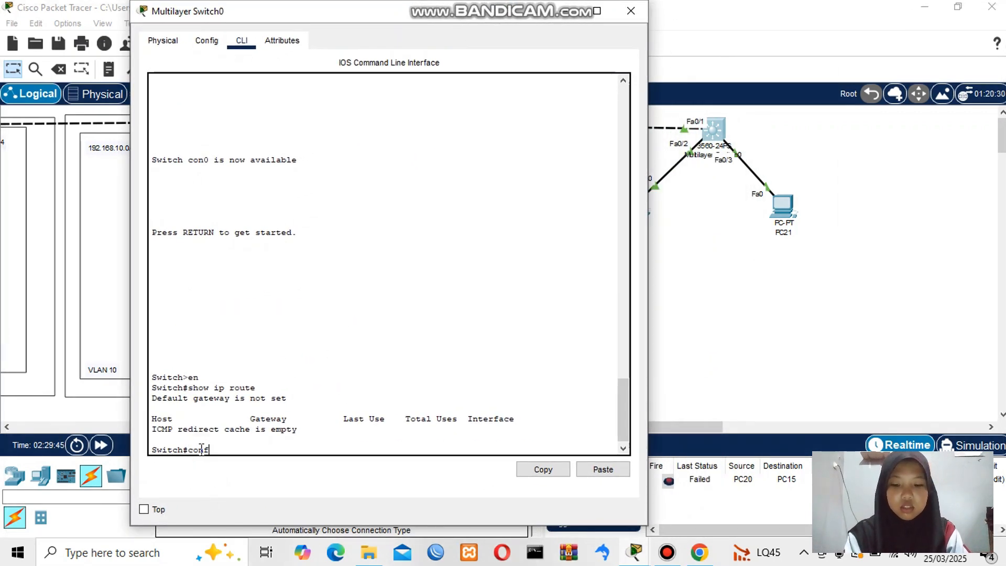
text( t)
key(Return)
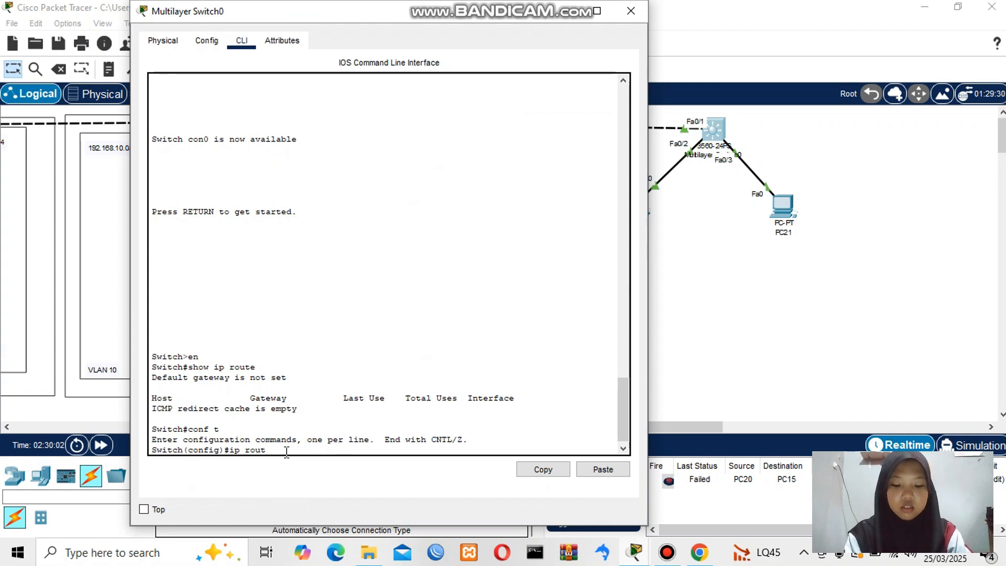
key(Return)
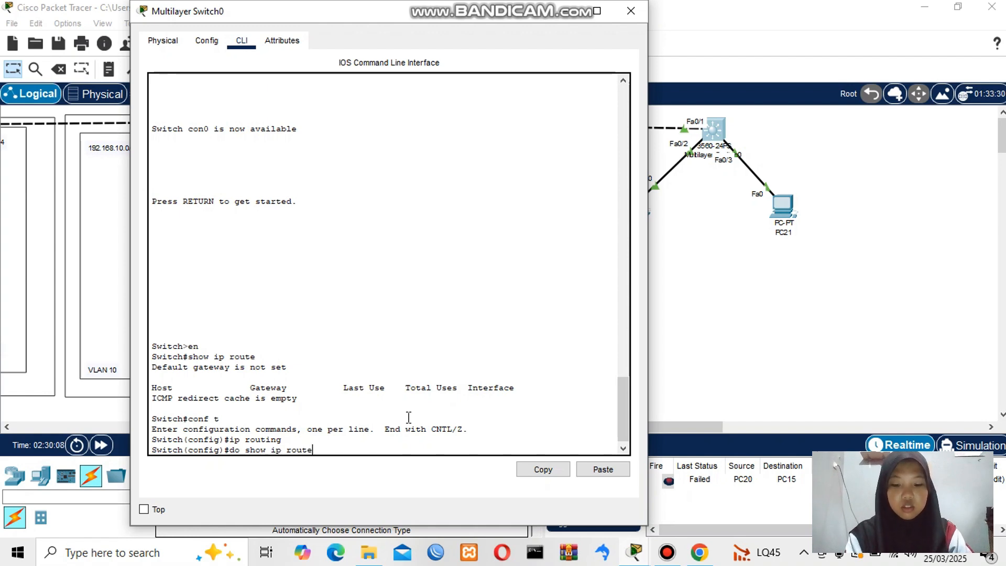
- Display the routing table from configuration mode with do show ip route, review the VLAN routes and close the switch window
text(do show ip route)
key(Return)
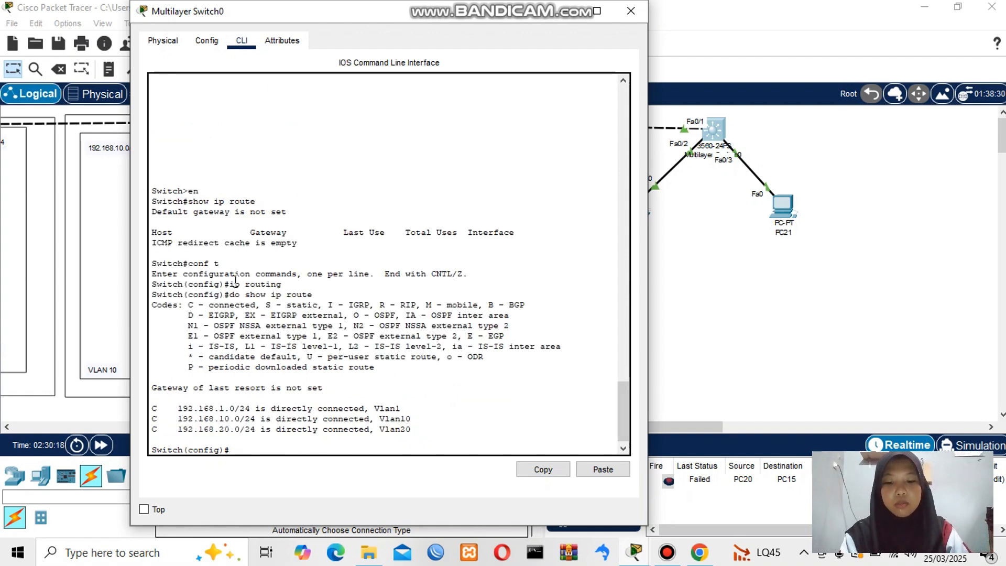
drag(431, 431, 143, 298)
click(391, 417)
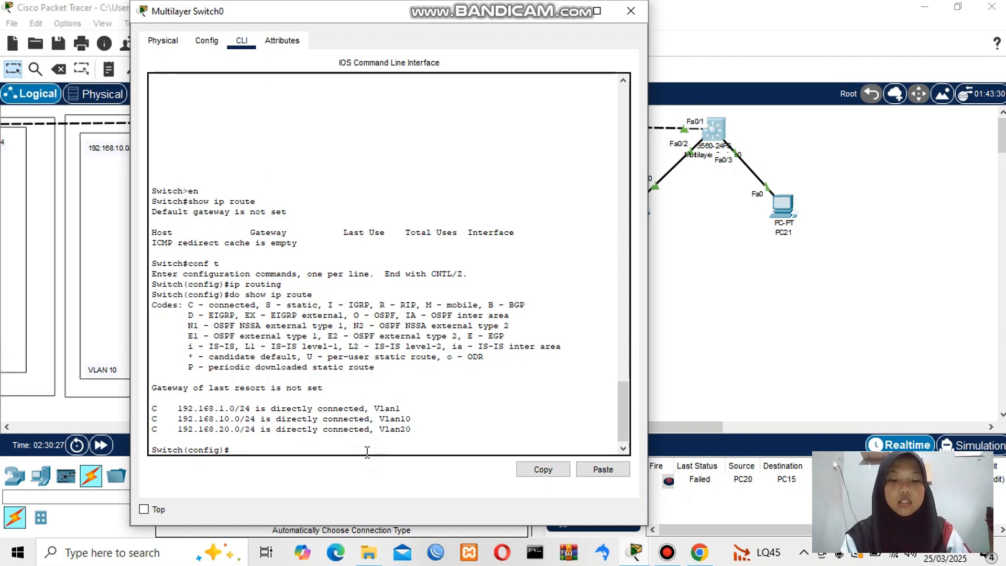
click(631, 11)
- Send a simple PDU from PC15 to PC20 twice to test routing between VLAN 20 and VLAN 10
click(227, 70)
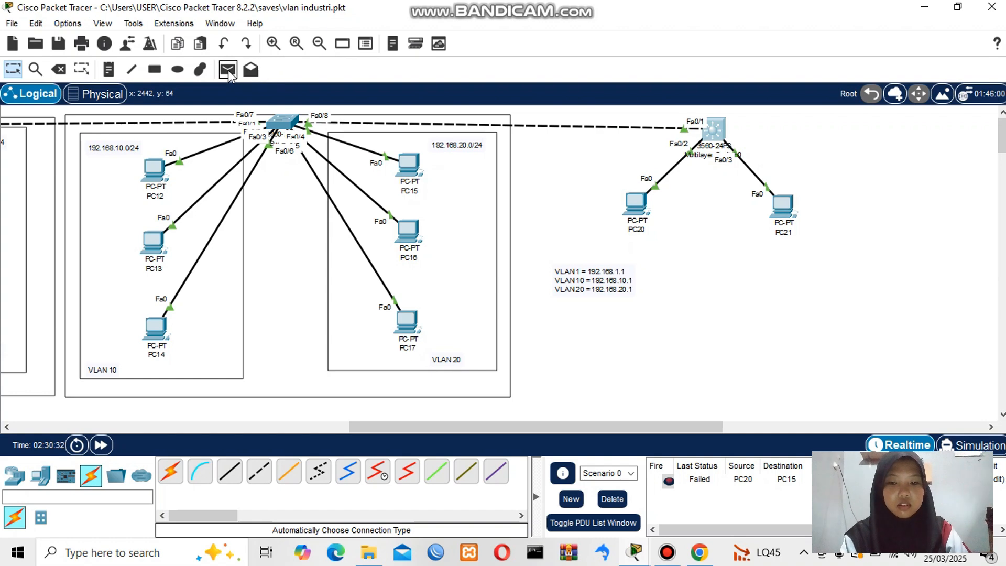
click(412, 164)
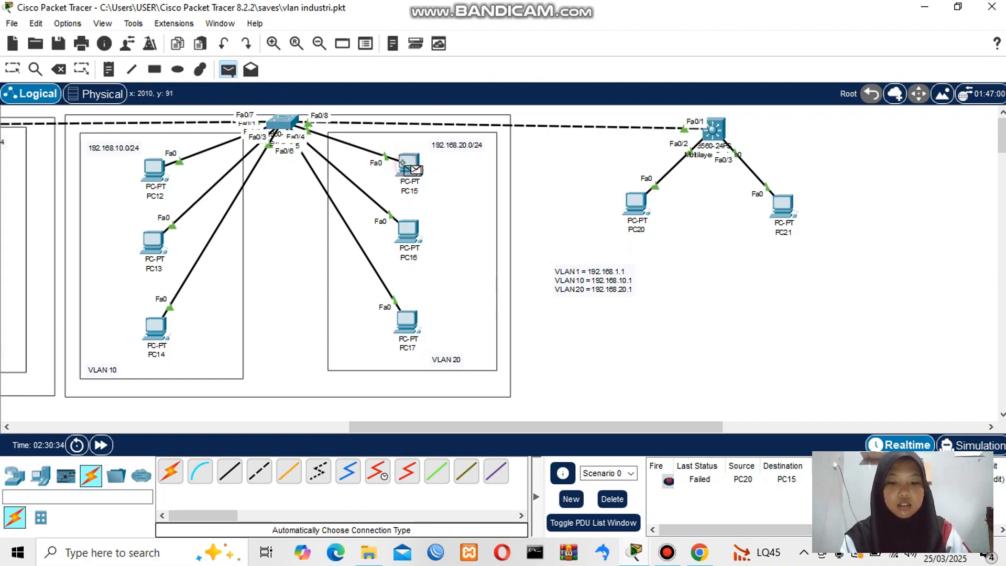
click(636, 203)
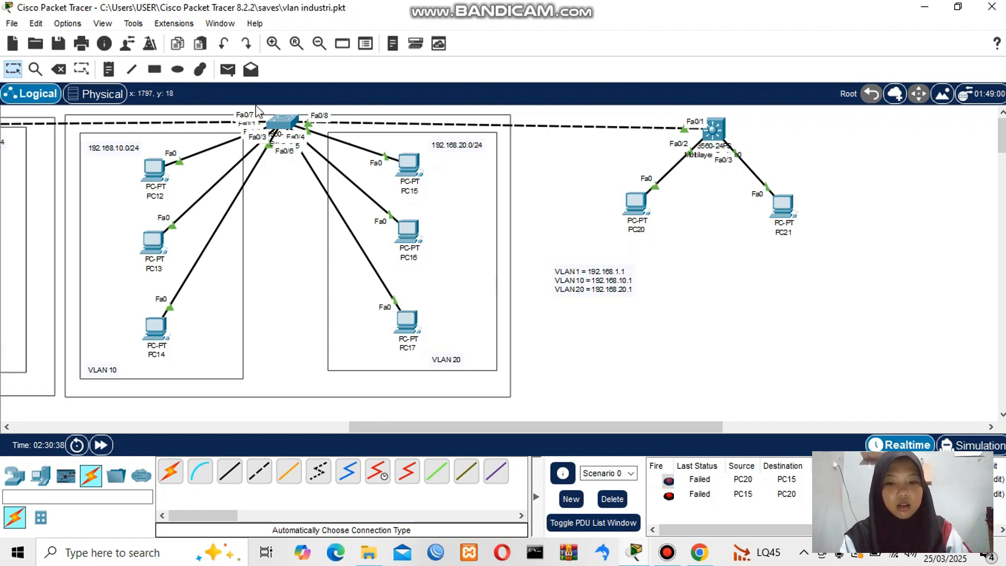
click(227, 69)
click(408, 163)
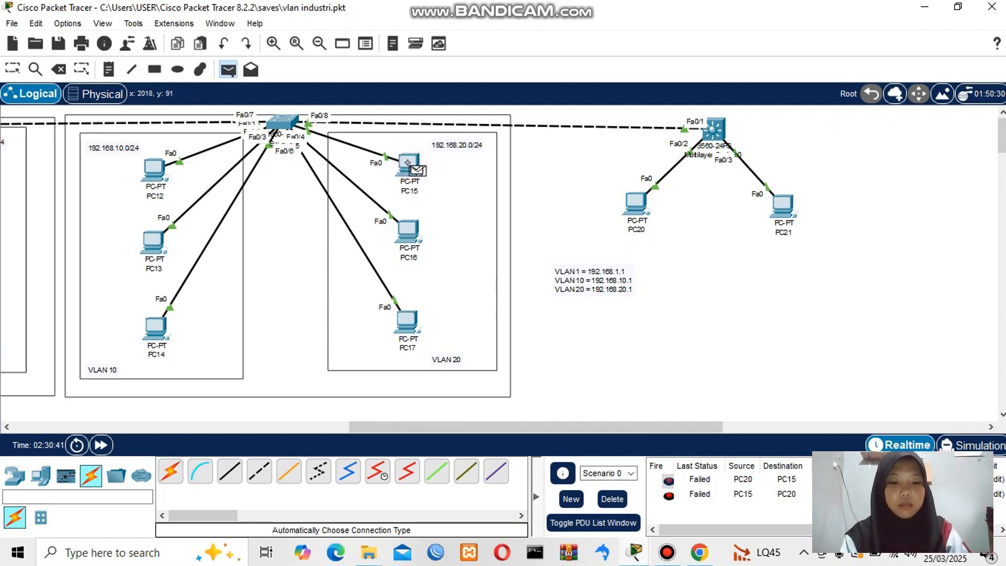
click(640, 208)
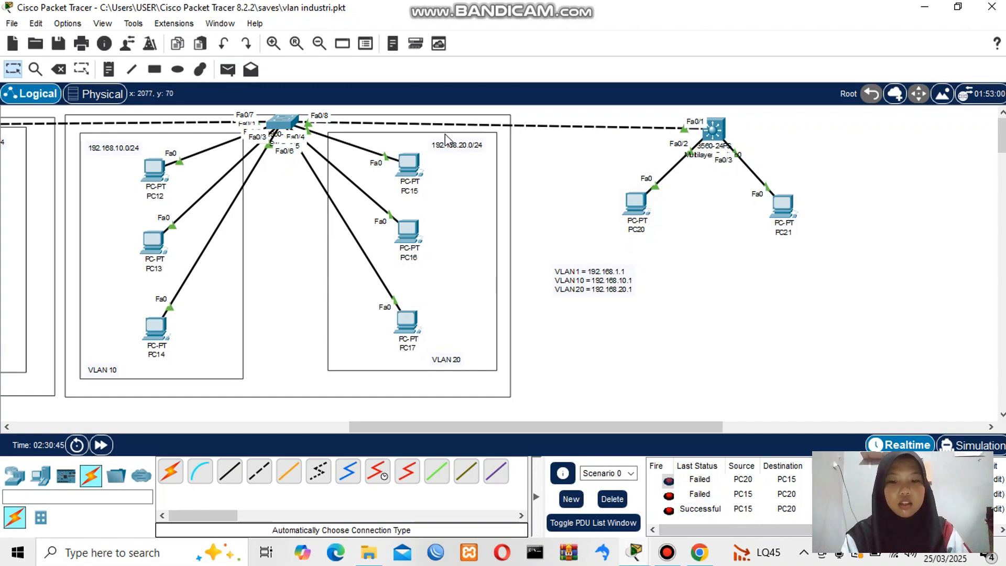
- Send a simple PDU from PC12 to PC21 twice and check the delivery status in the PDU list
click(228, 70)
click(157, 166)
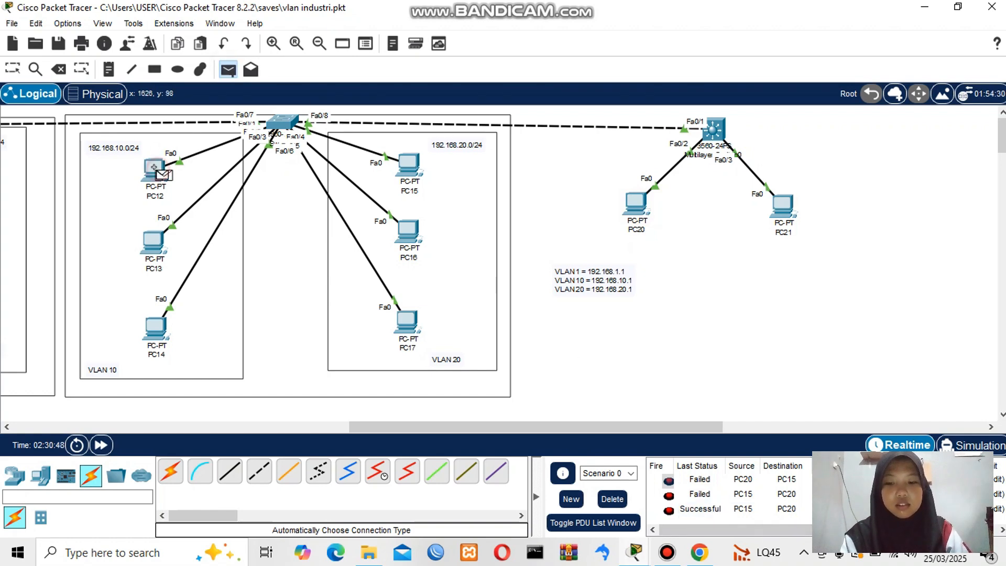
click(782, 207)
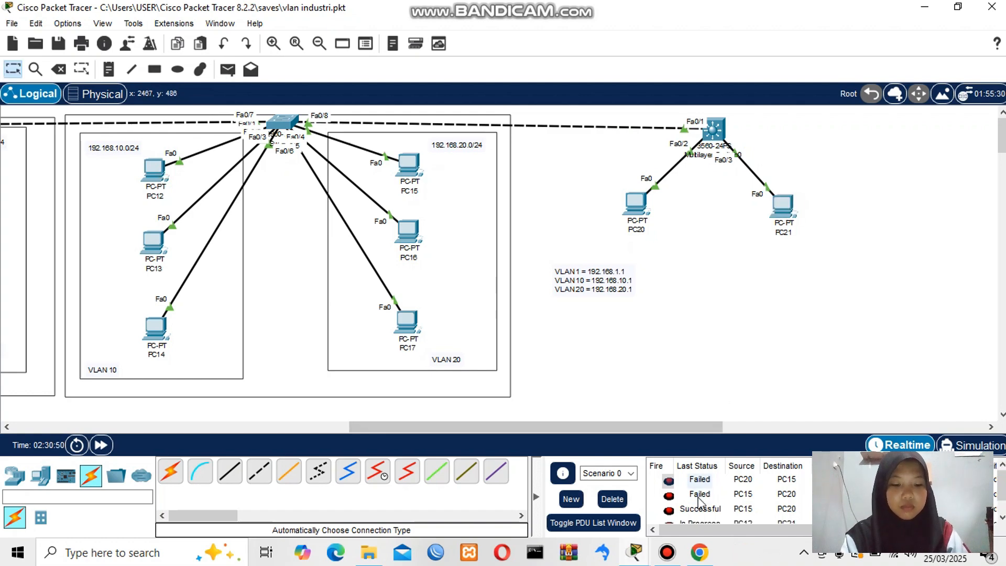
scroll(702, 495, down, 1)
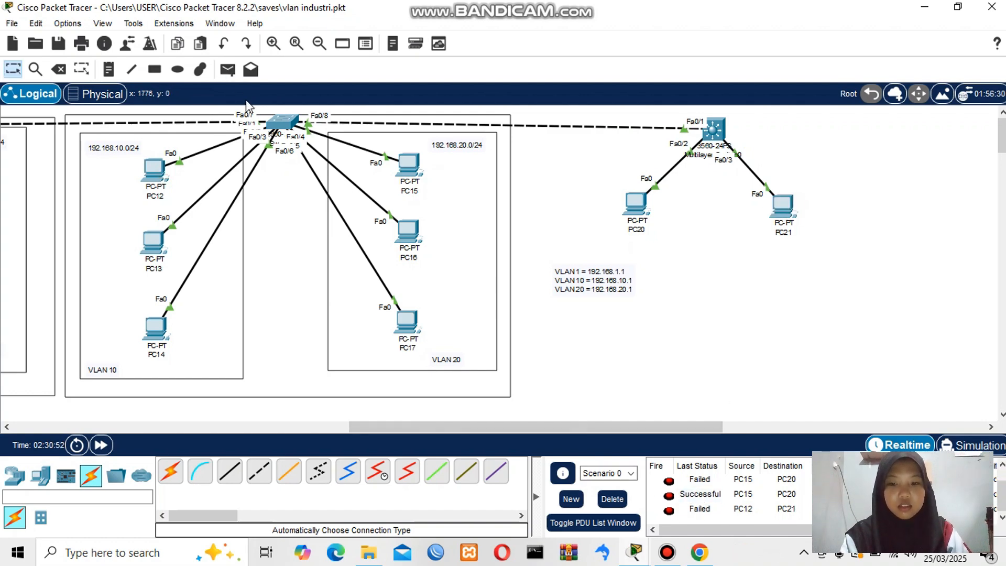
click(227, 70)
click(156, 169)
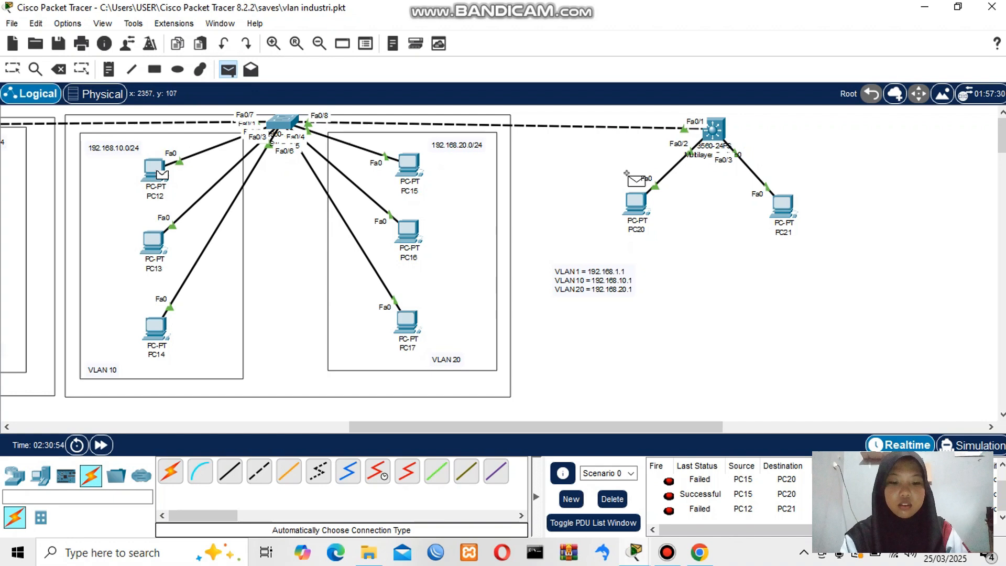
click(782, 207)
scroll(699, 508, down, 1)
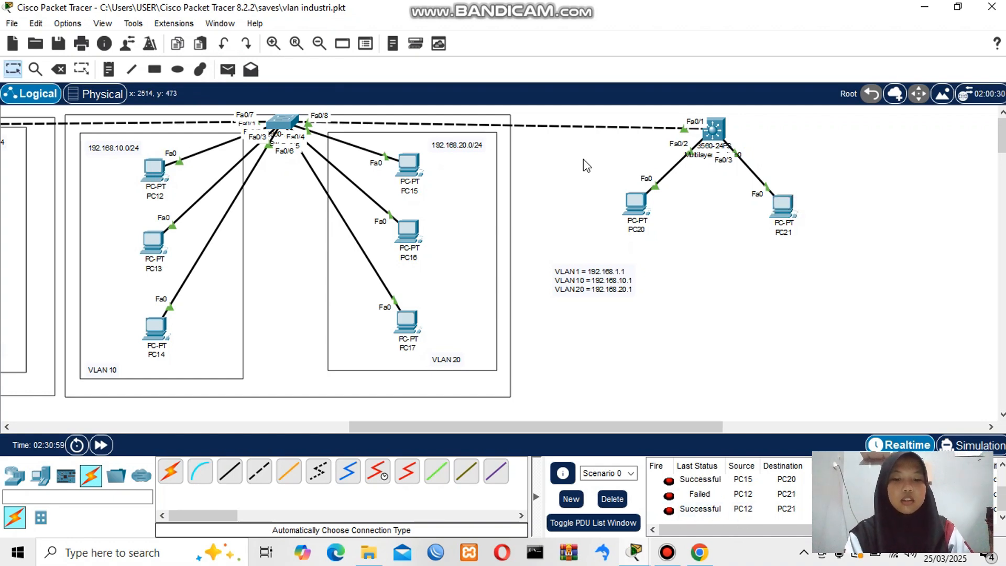
- Open the multilayer switch's command line and enter global configuration mode with en and conf t
mouse_move(596, 5)
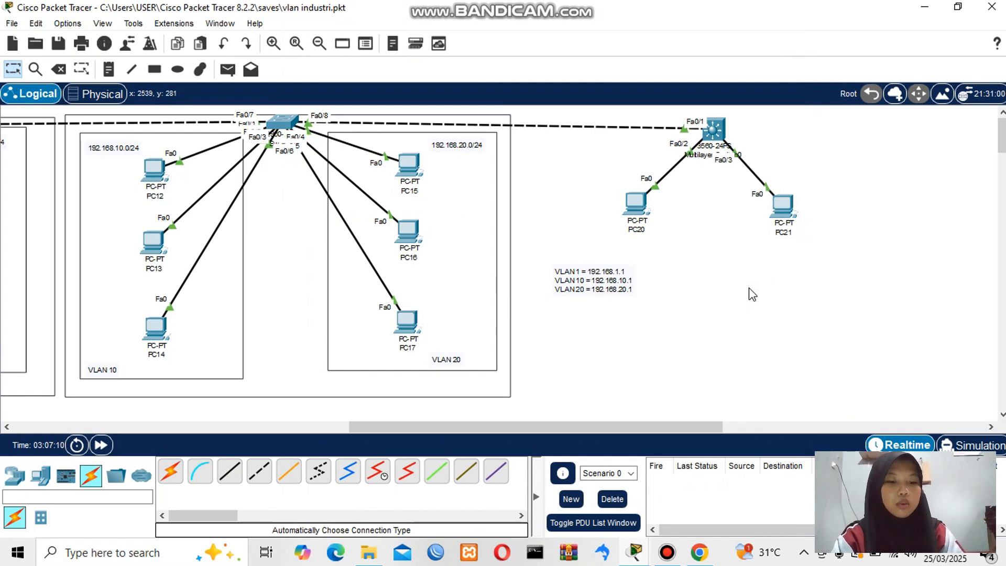
click(715, 130)
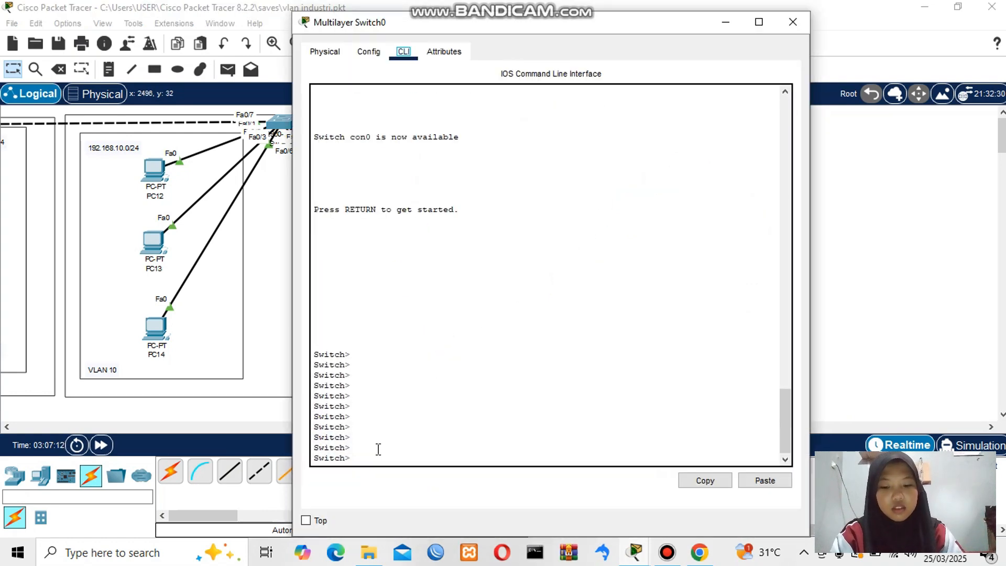
click(350, 458)
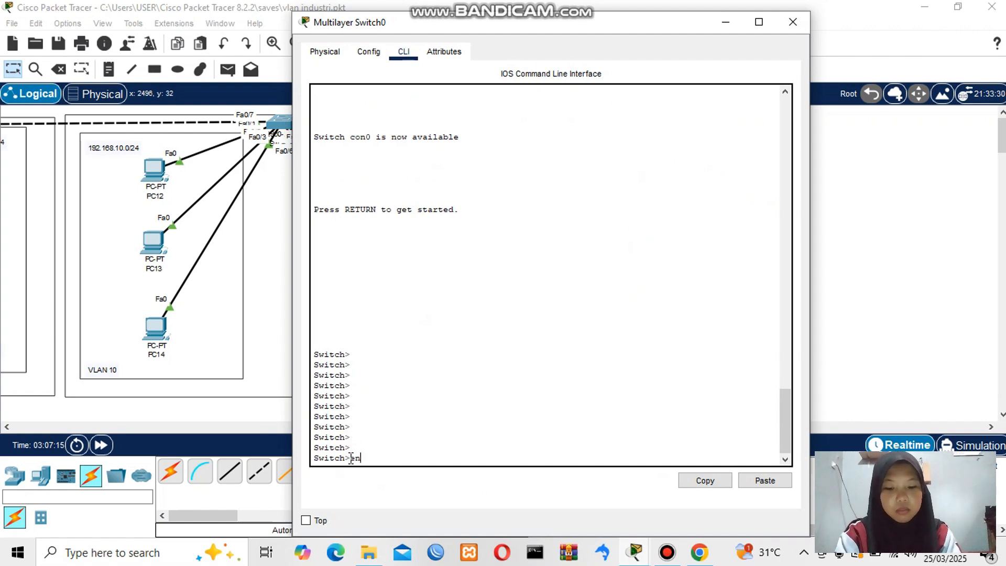
text(en)
key(Return)
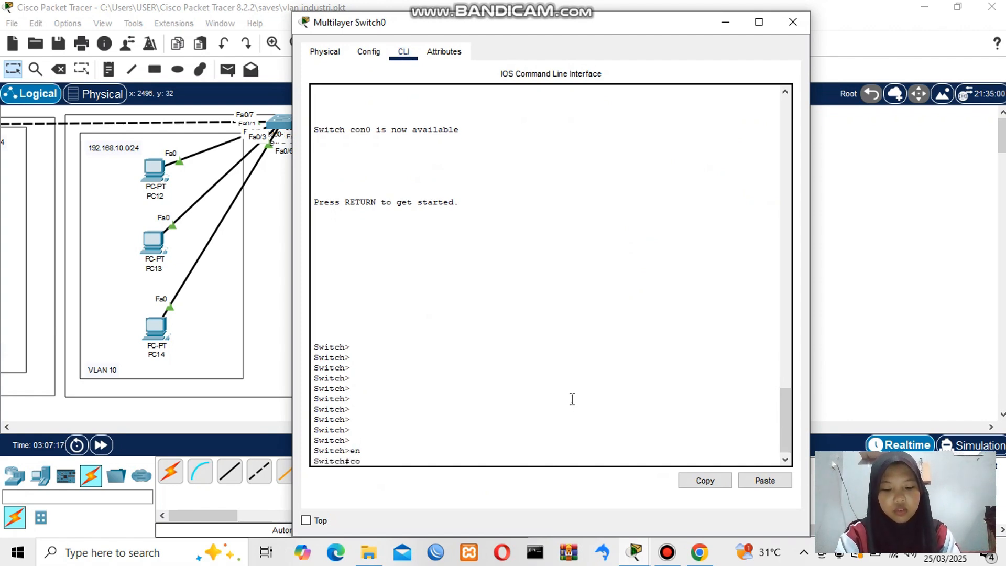
text(conf t)
key(Return)
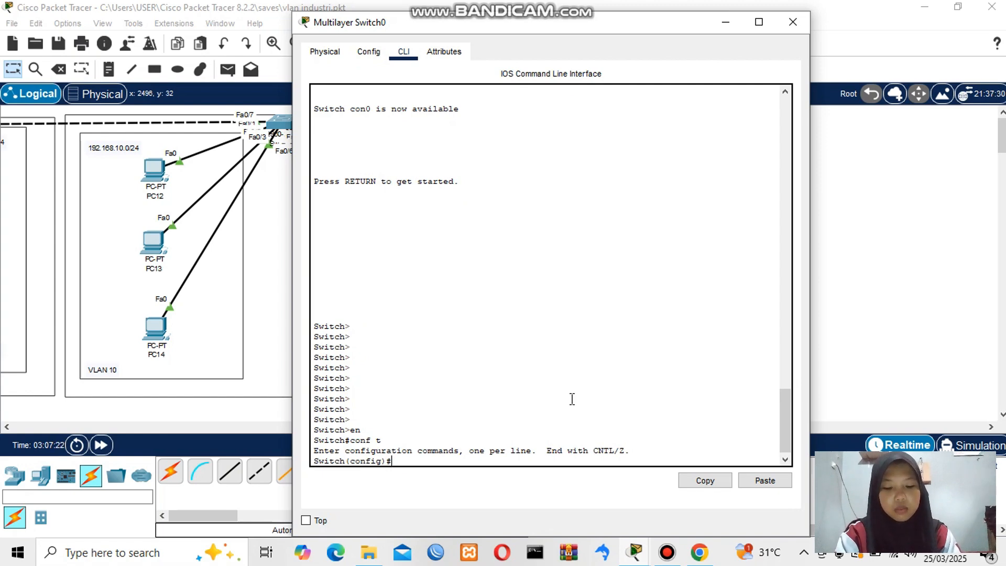
- Create a DHCP pool for VLAN 10 with ip dhcp pool vlan10
text(ip)
text( dch)
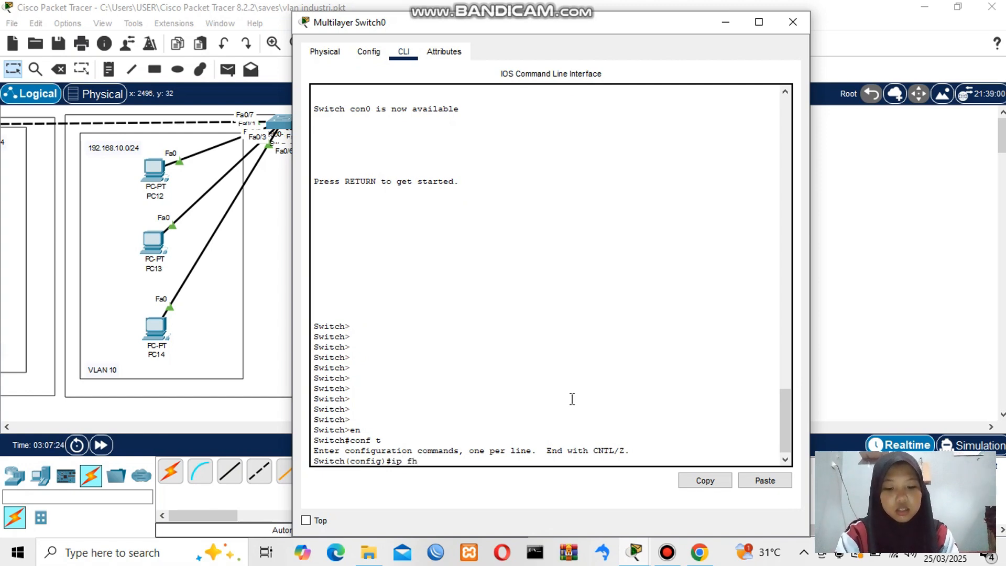
key(BackSpace)
key(BackSpace)
text(j)
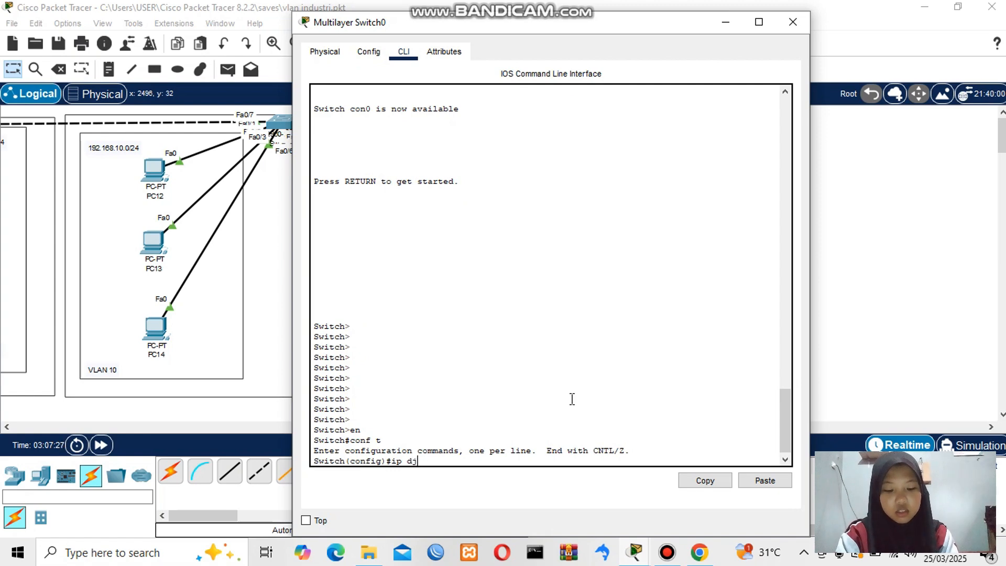
key(BackSpace)
text(hcp pool v)
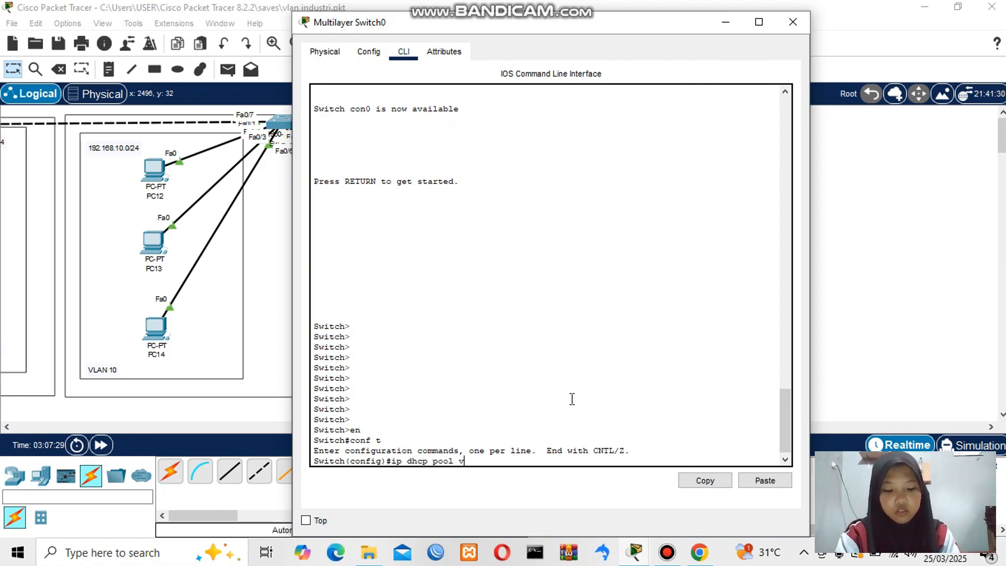
text(lan10)
key(Return)
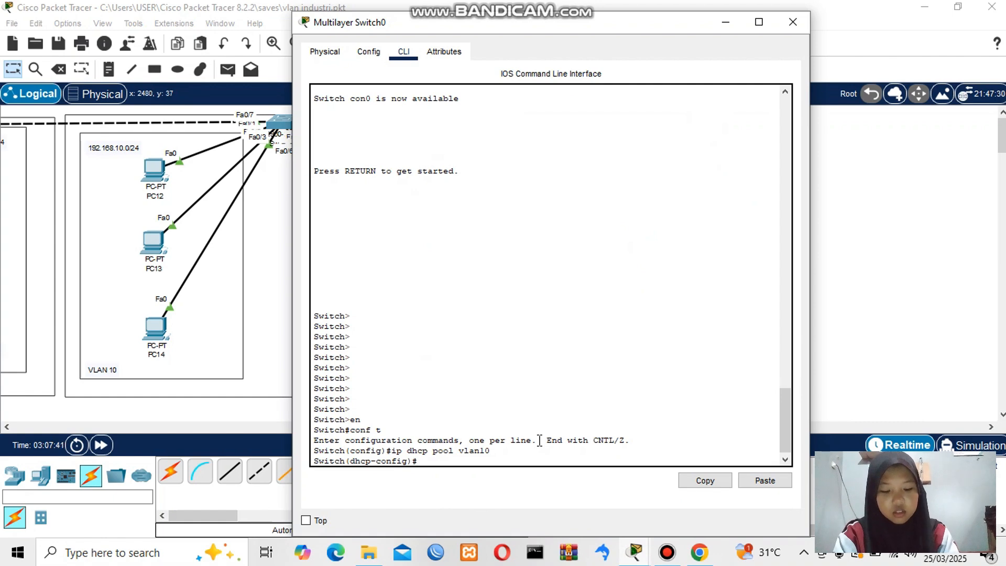
- Set the vlan10 pool's network to 192.168.10.0 with mask 255.255.255.0
text(network)
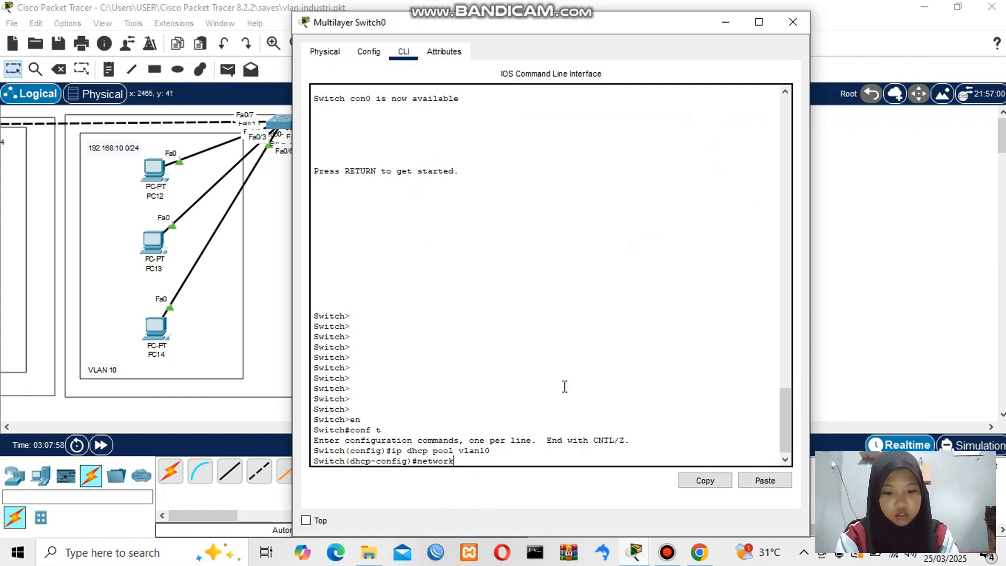
text( 192.168.)
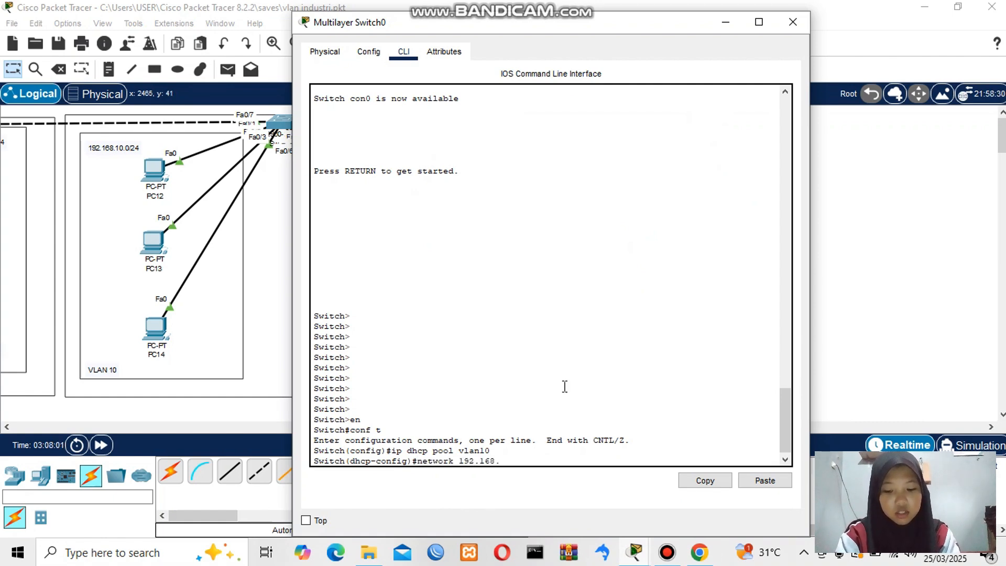
text(10.0 25)
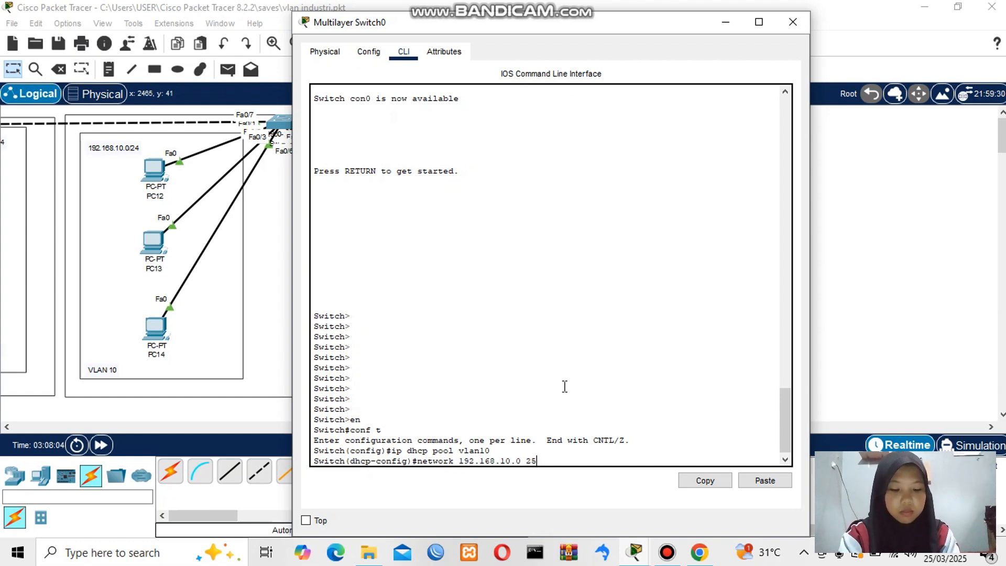
text(5.255.255.0)
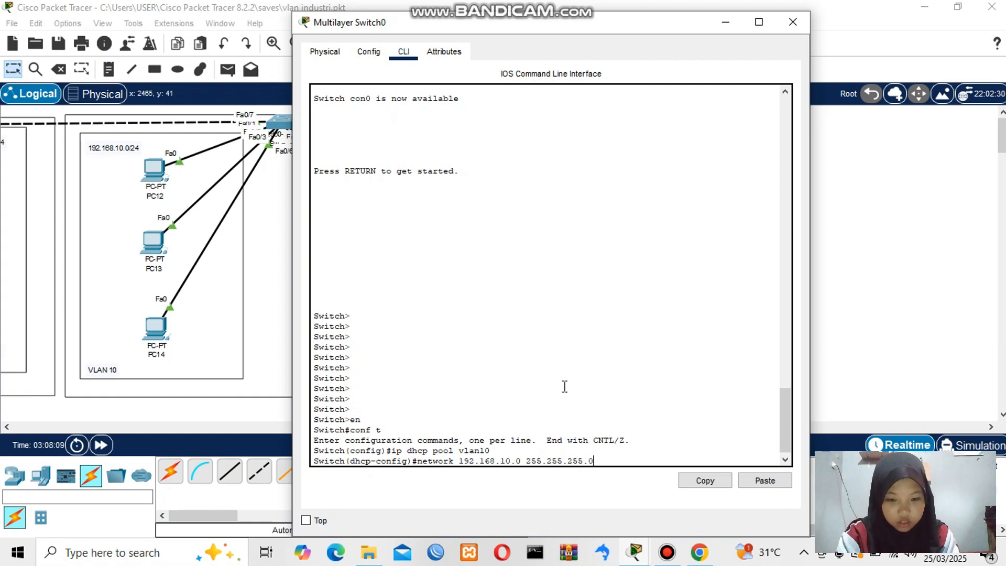
key(Return)
- Set the vlan10 pool's default gateway with default-router 192.168.10.1
text(de)
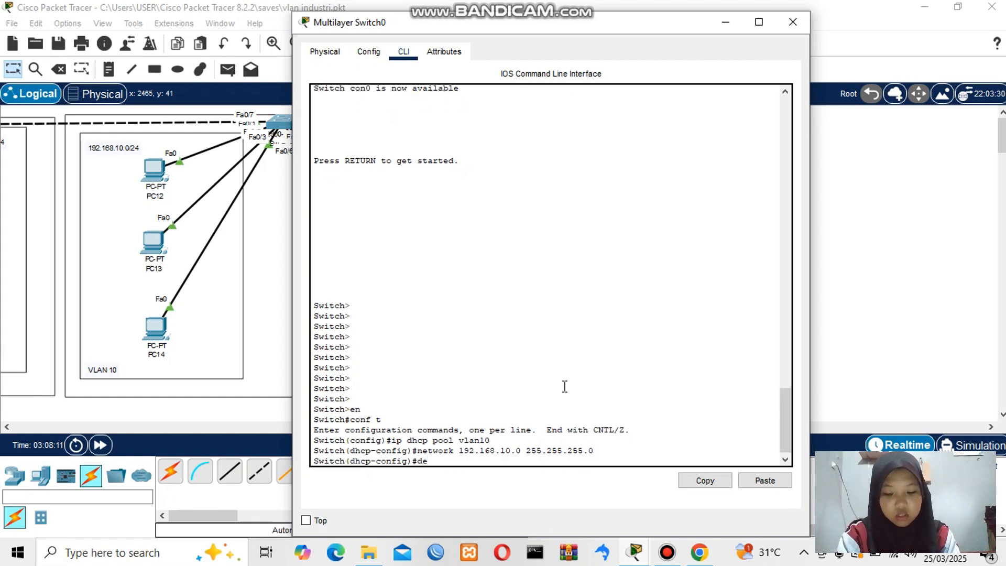
text(fault-)
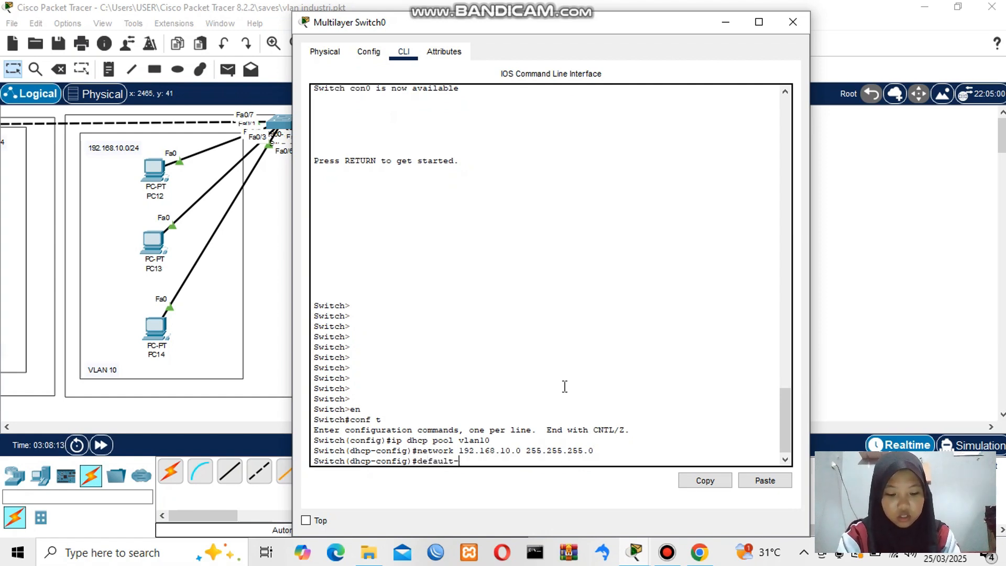
text(router 192.1)
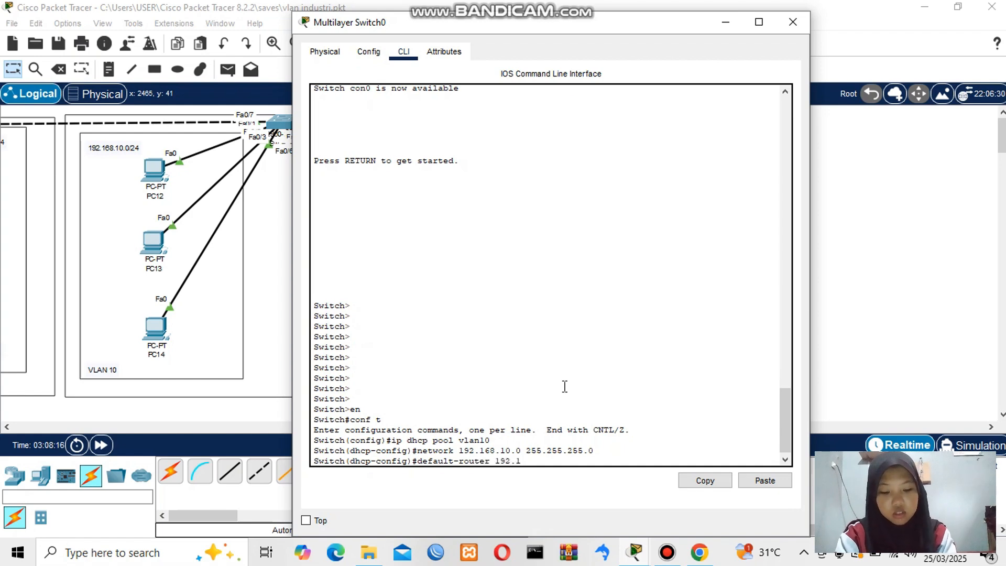
text(68.10)
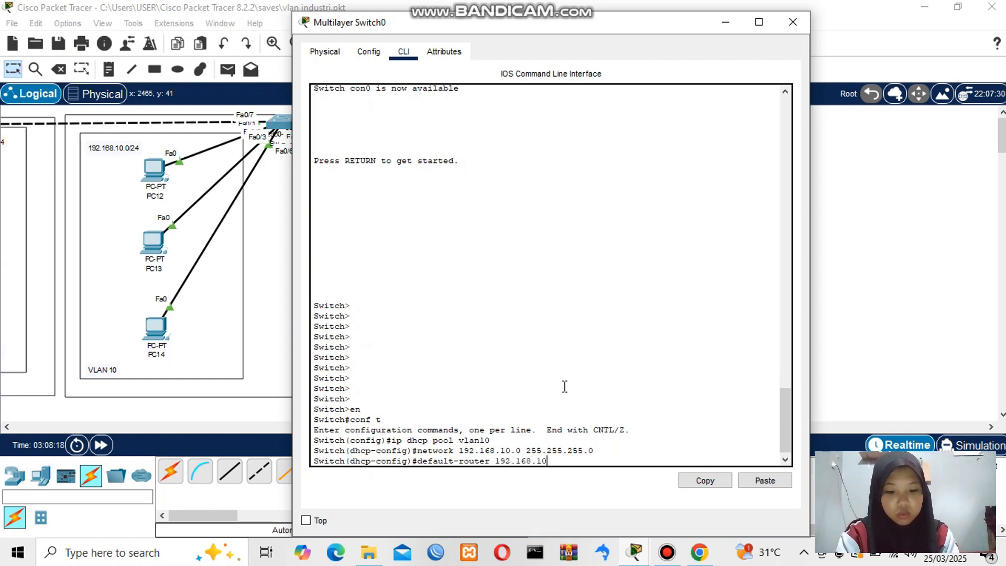
text(.1)
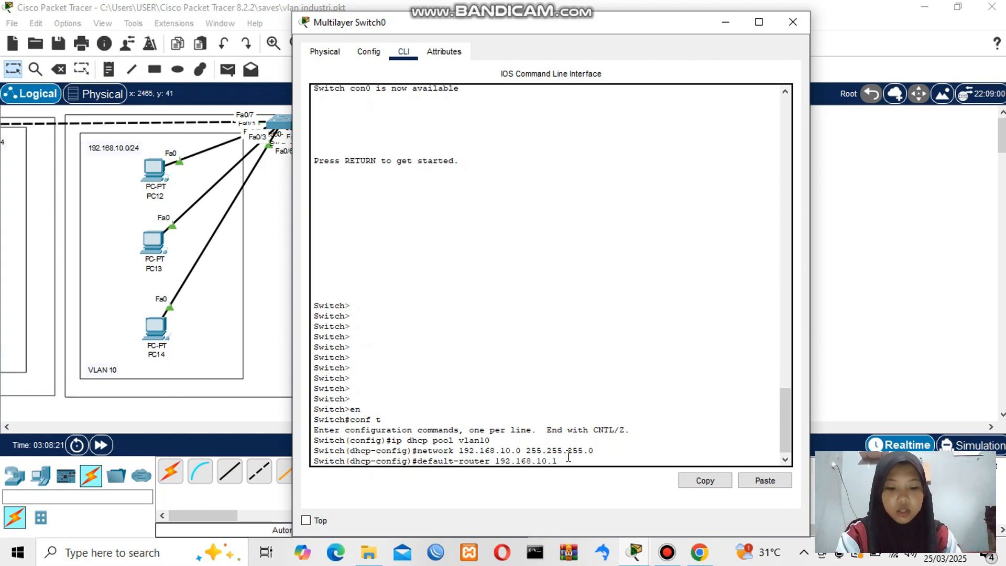
key(Return)
- Set the vlan10 pool's DNS server with dns-server 8.8.8.8 and exit the pool configuration
text(dns-)
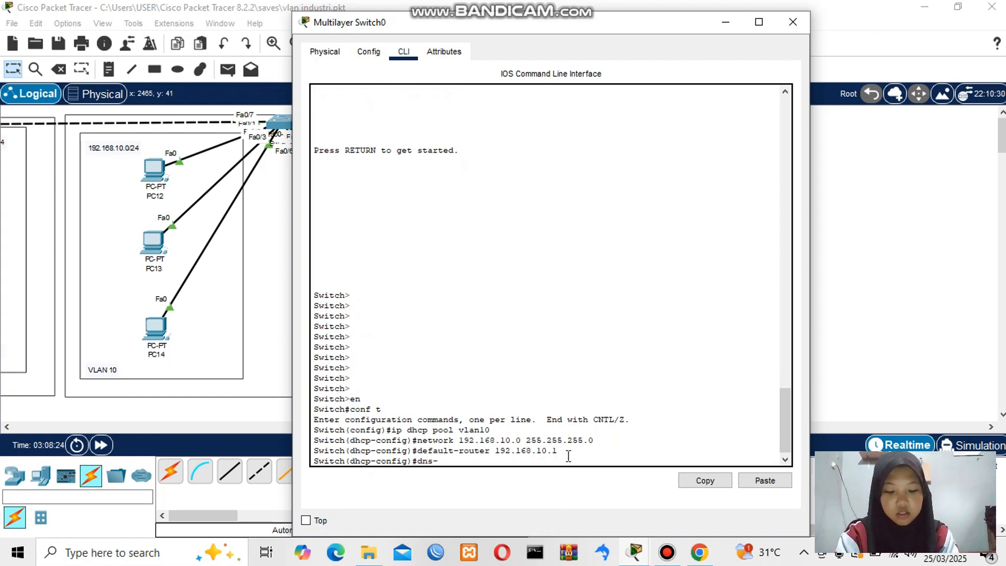
text(server 8.8.8.8)
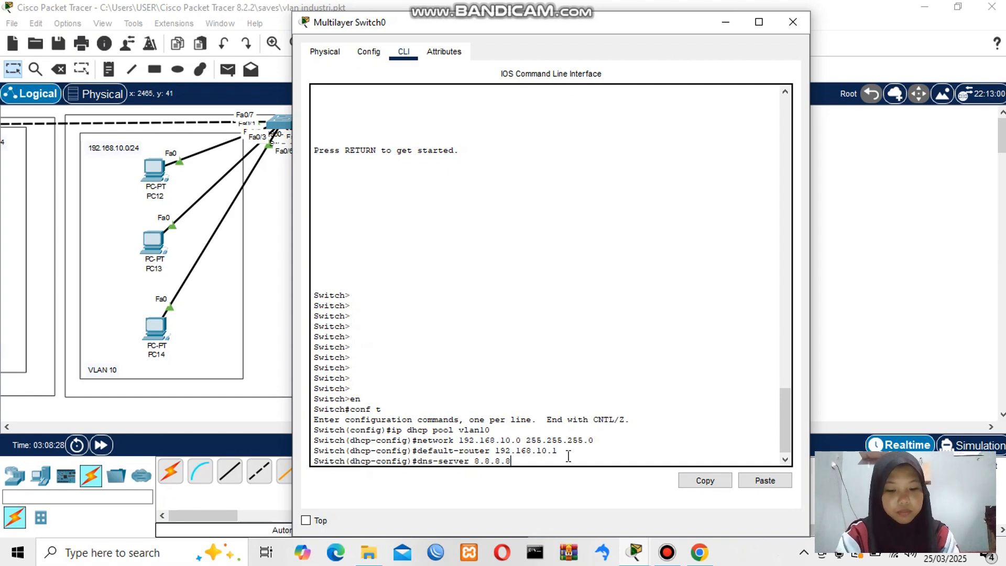
key(Return)
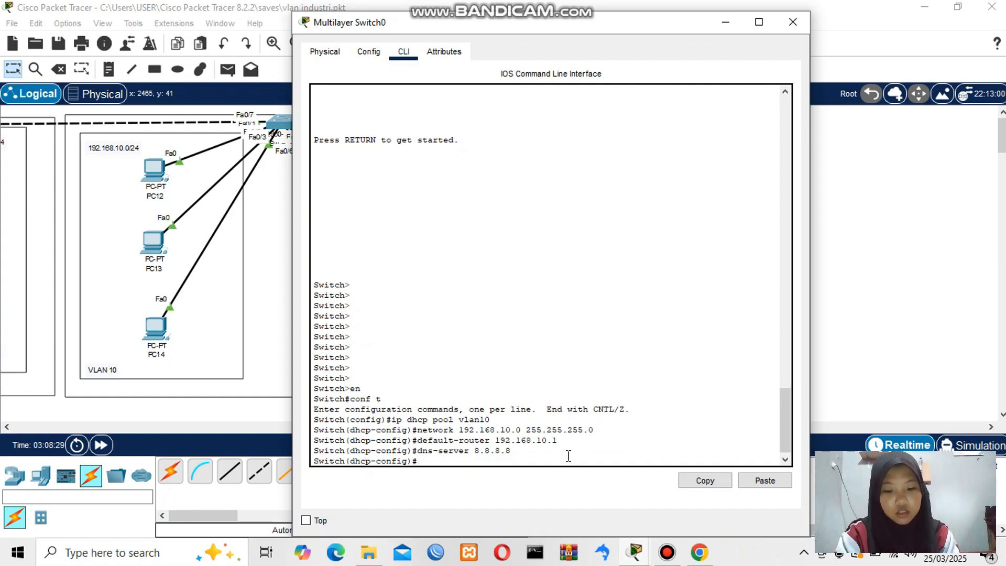
text(exit)
key(Return)
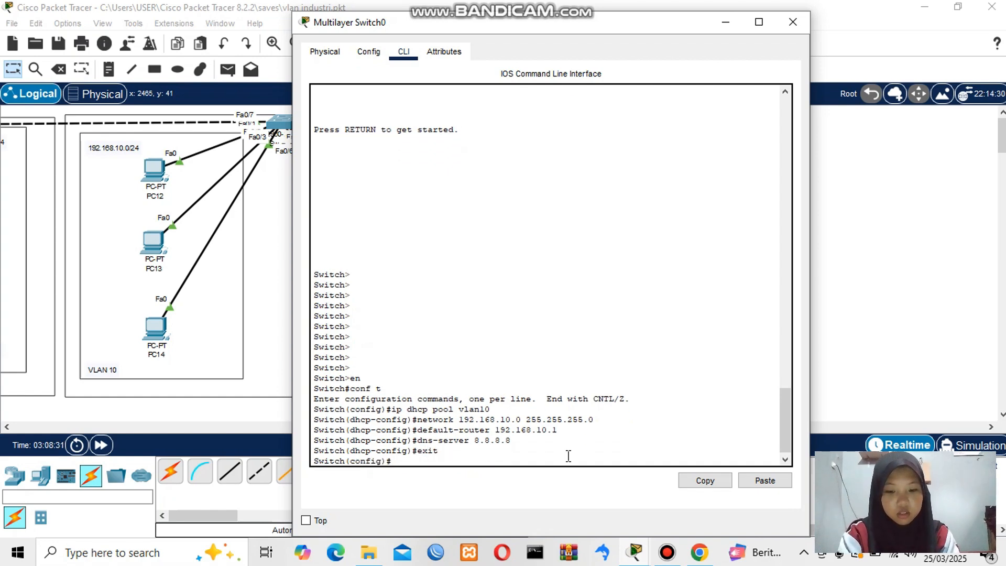
- Create a DHCP pool named vlan20 with network 192.168.20.0 and mask 255.255.255.0
text(ip dhcp )
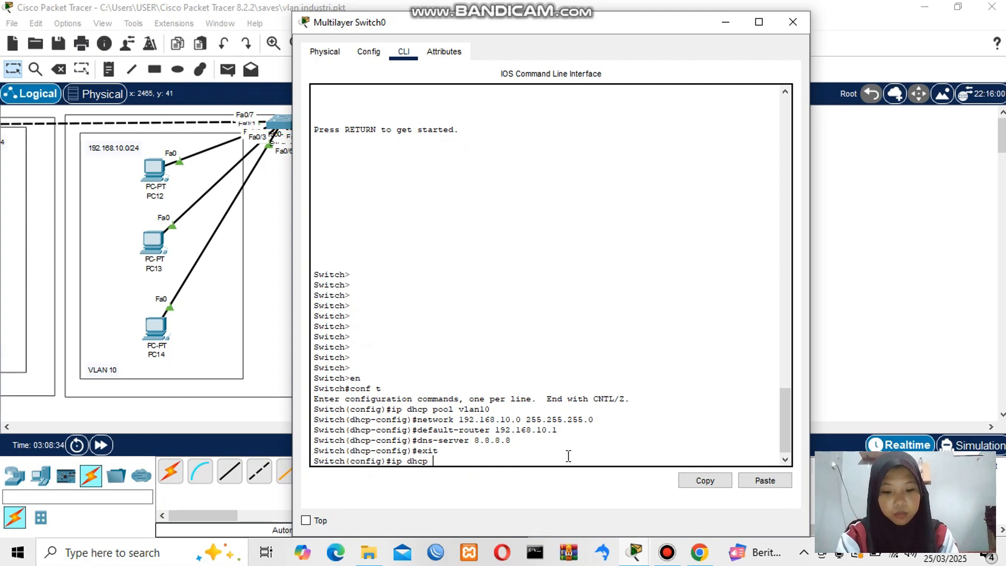
text(pool vlan20)
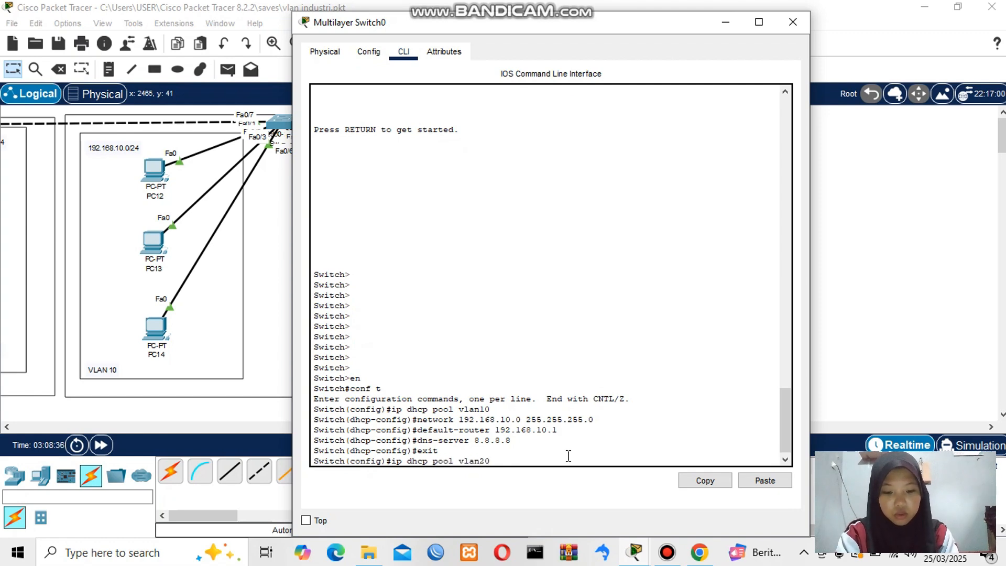
key(Return)
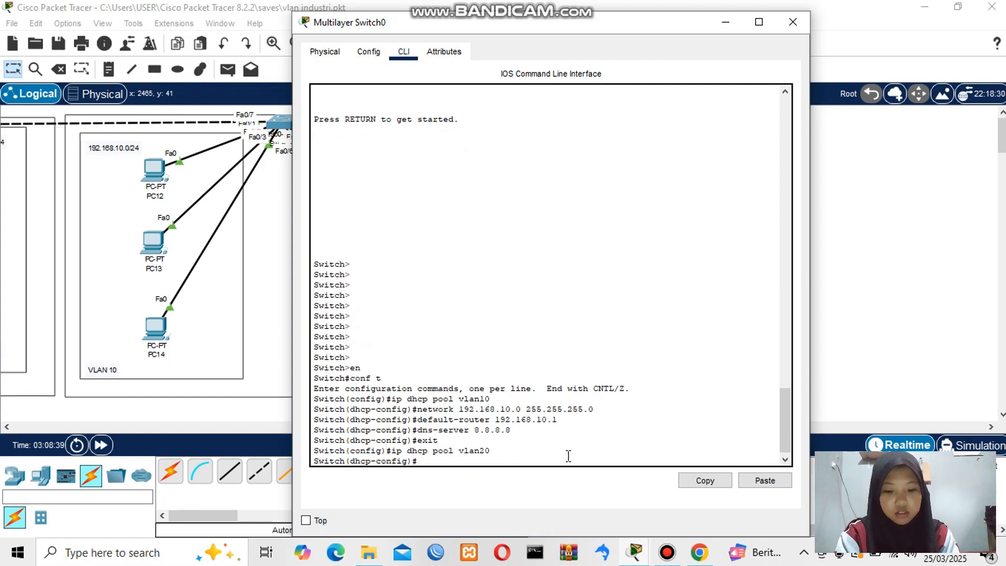
text(network 192)
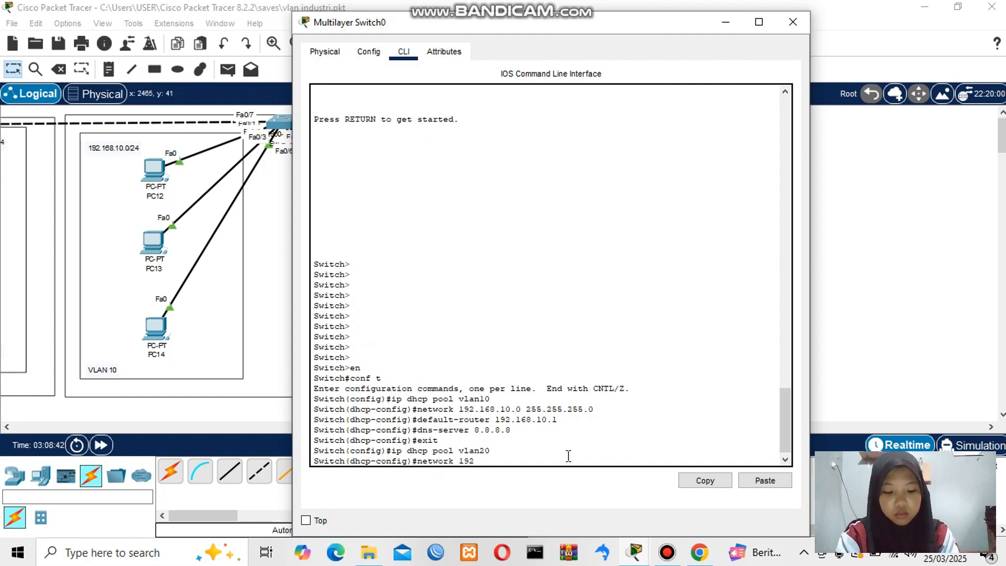
text(.168.20.0)
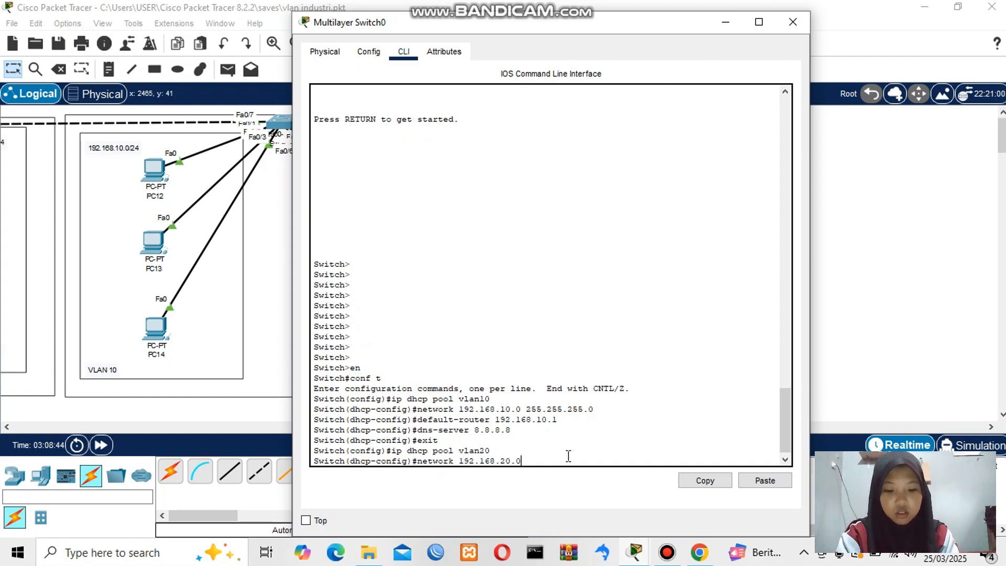
text( 255.255.255.0)
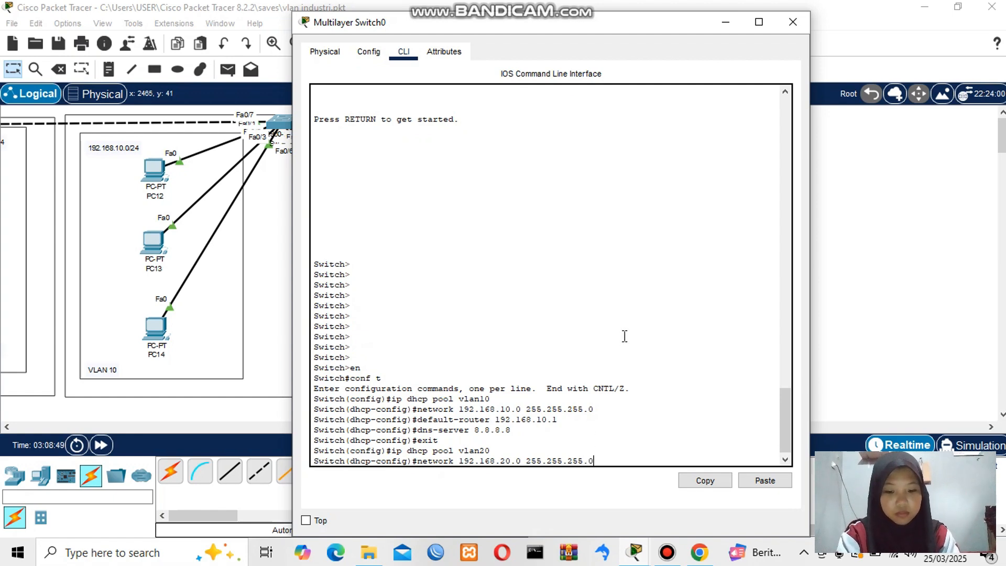
key(Return)
- Set the vlan20 pool's default gateway with default-router 192.168.20.1
text(defaul)
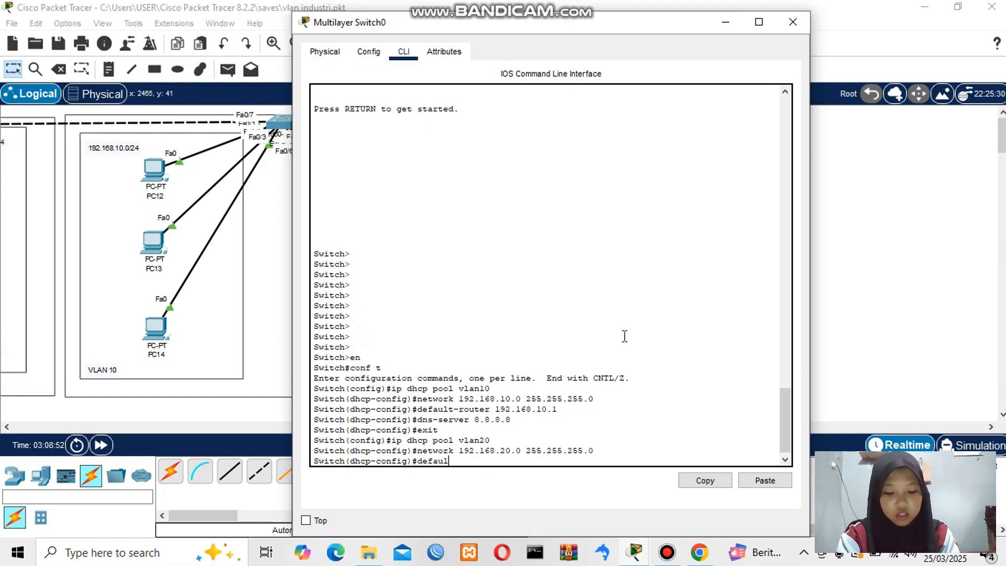
text(t-cou)
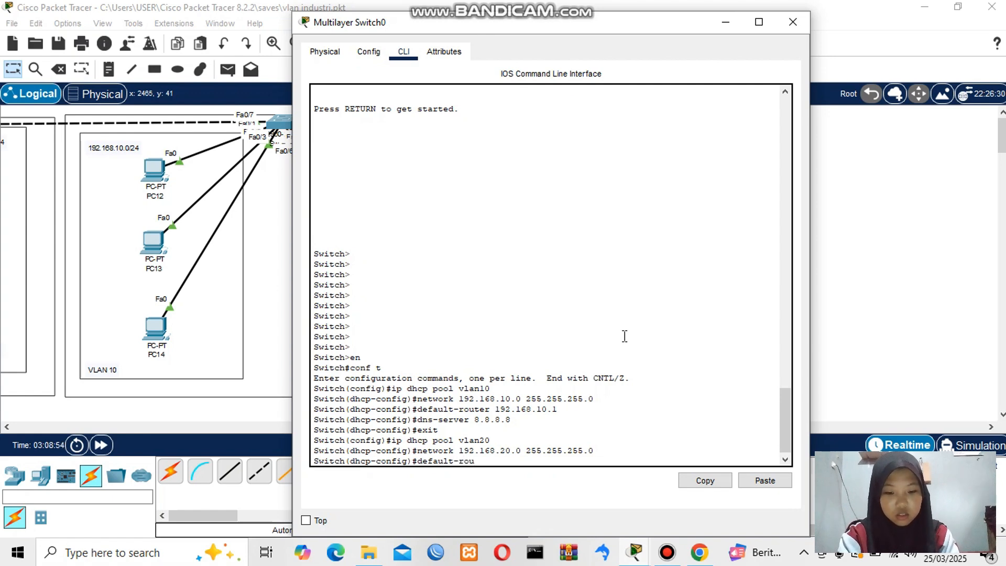
text(ter 192)
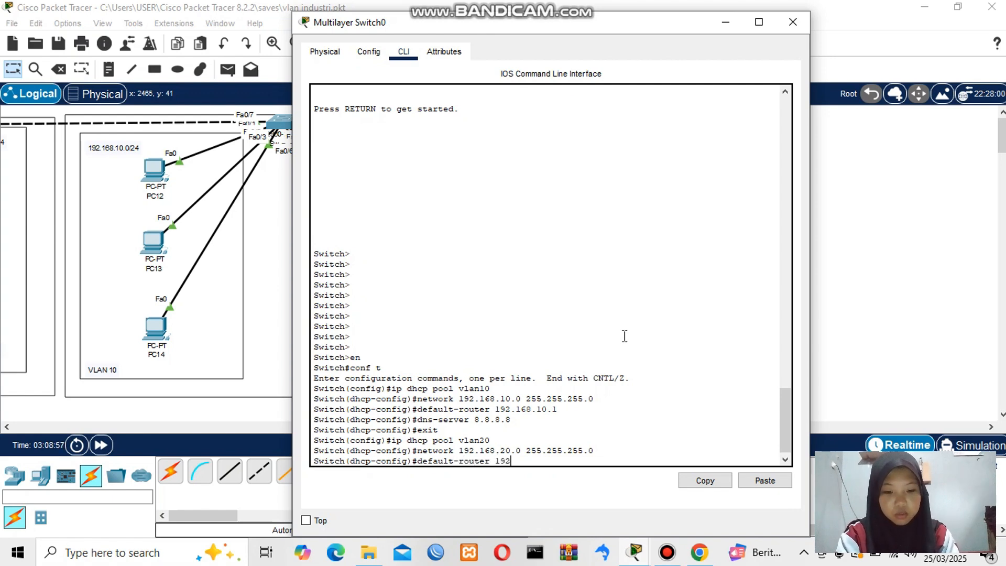
text(.168.20.1)
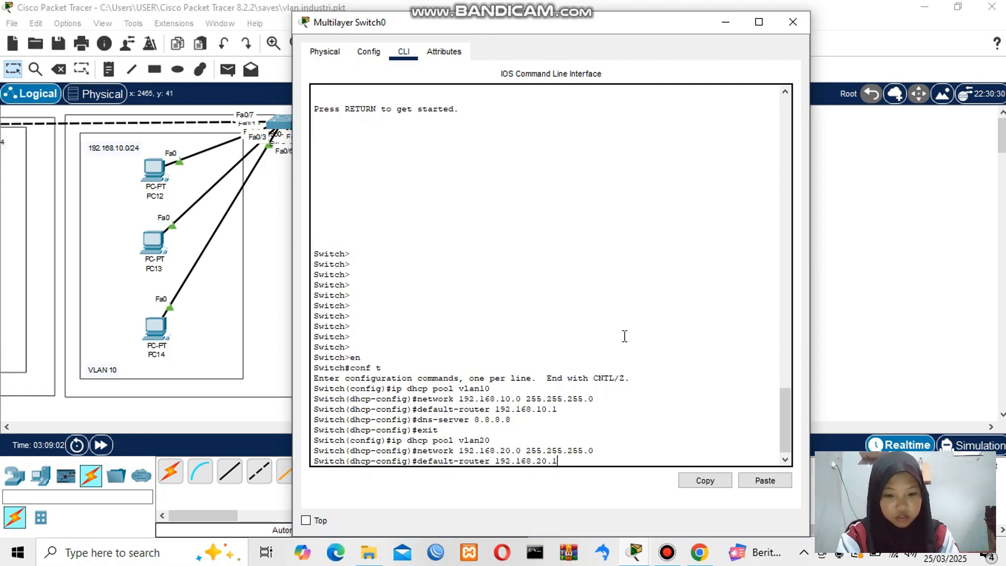
key(Return)
- Set the vlan20 pool's DNS server with dns-server 8.8.8.8 and exit the pool configuration
text(dns-serve)
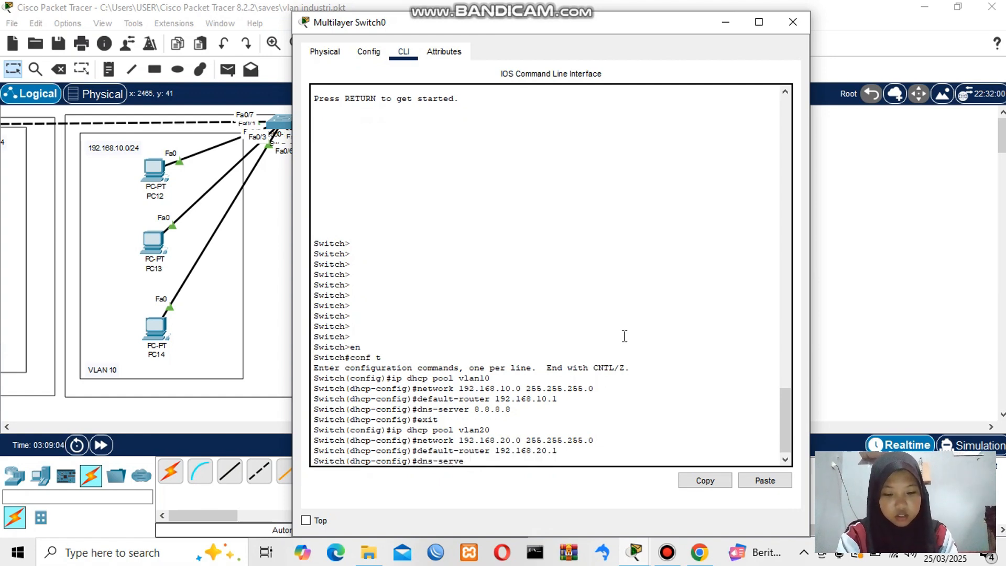
text(r 8.8.8.8)
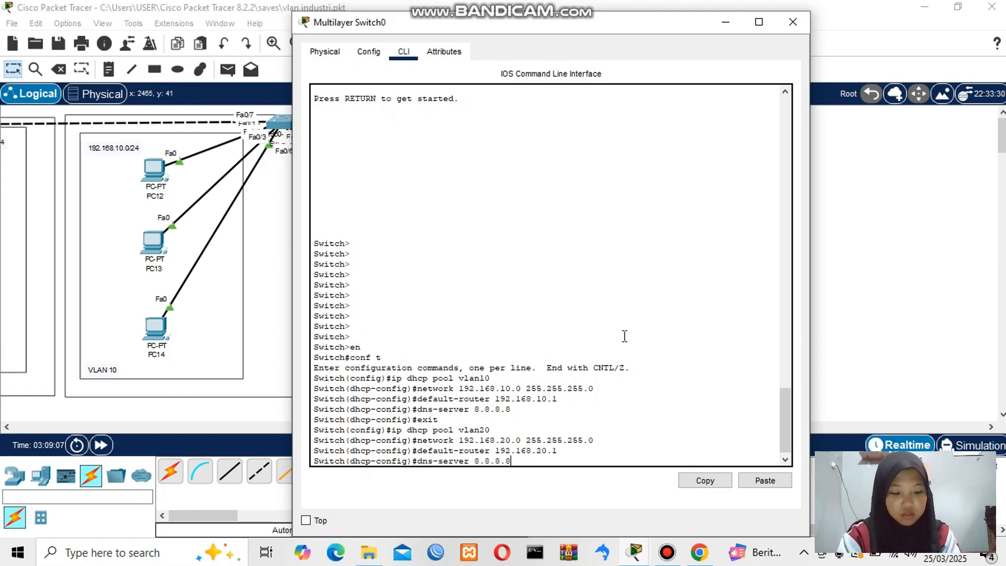
key(Return)
text(exit)
key(Return)
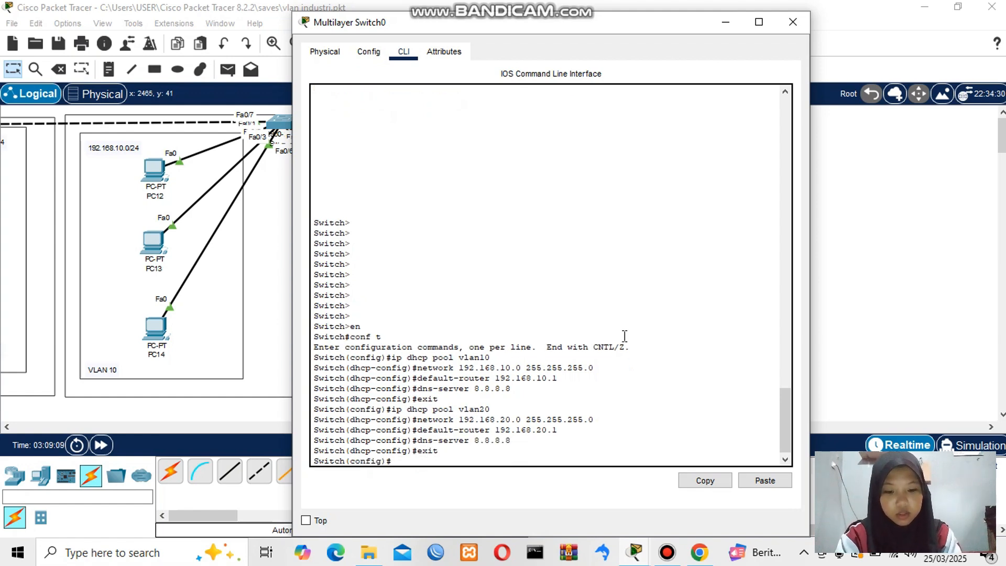
- Create a DHCP pool named vlan1 on the multilayer switch
text(ip dh)
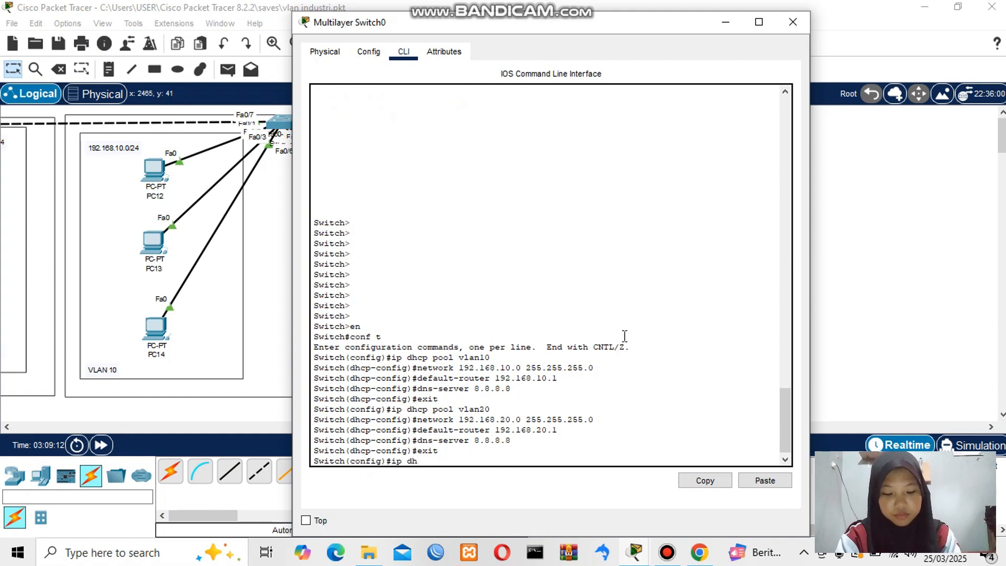
text(cp pool vlan 1)
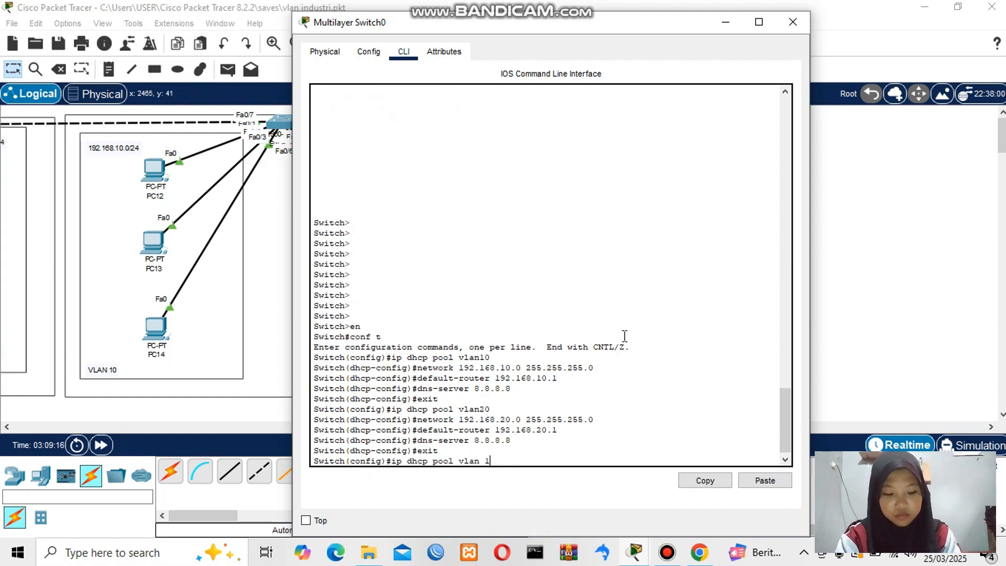
key(Return)
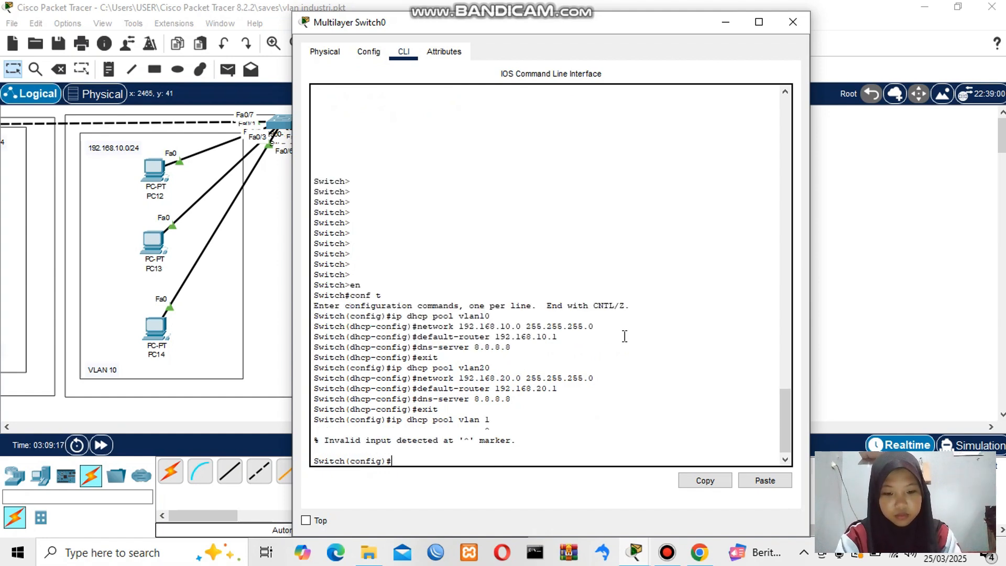
key(Up)
key(BackSpace)
key(BackSpace)
text(1)
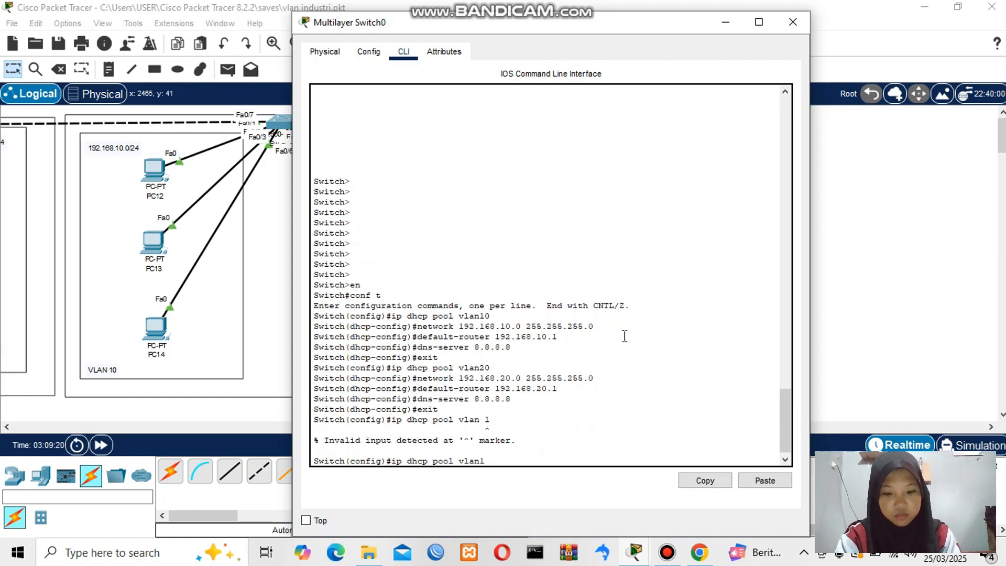
key(Return)
- Assign network 192.168.1.0 with mask 255.255.255.0 to the vlan1 pool
text(netw)
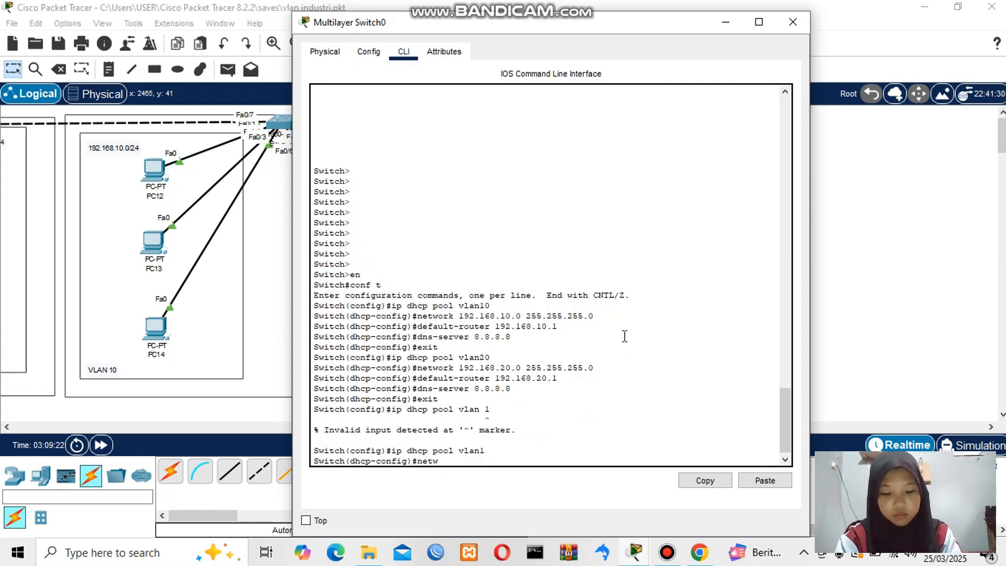
text(ork 192.168.)
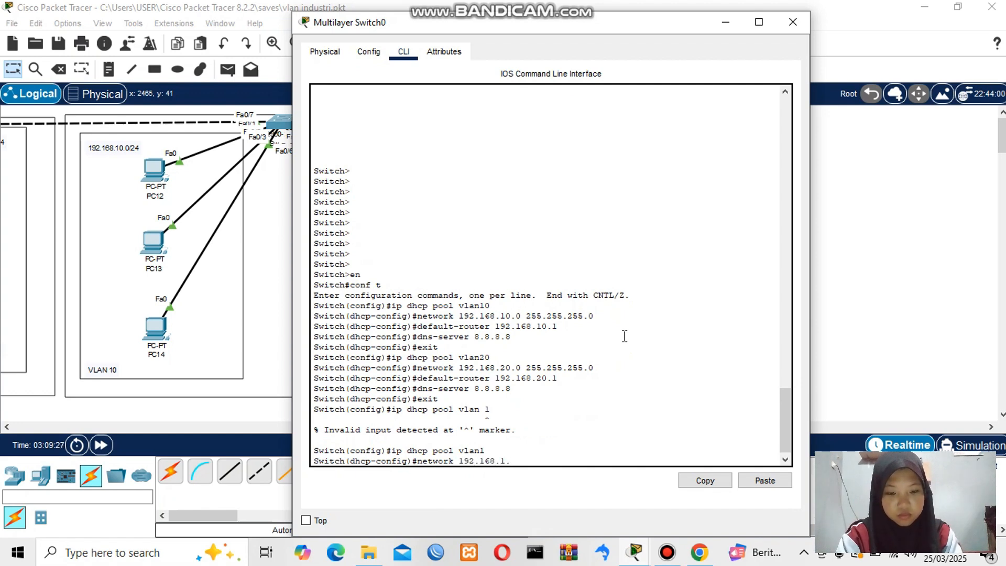
text(1.0 255.)
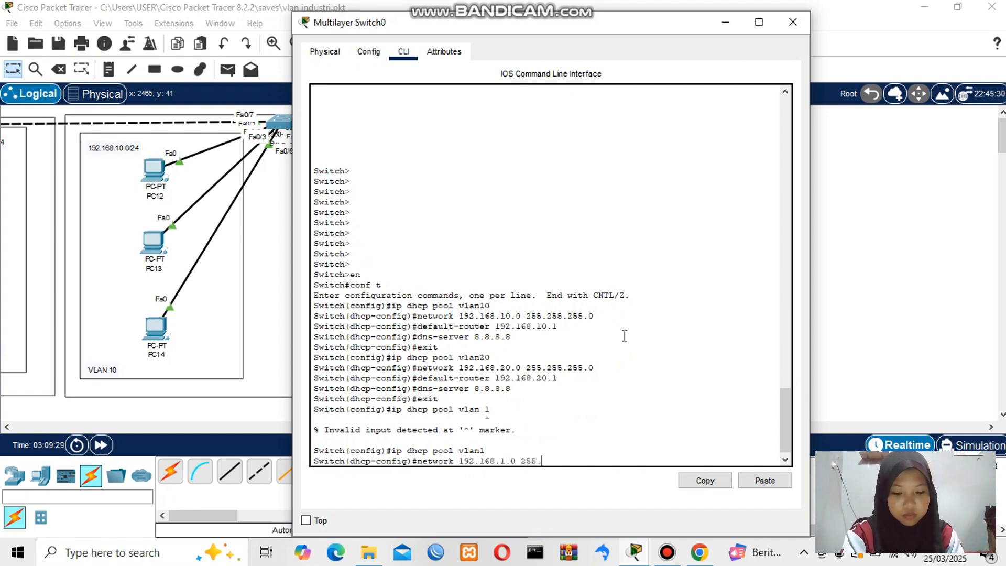
text(255.255.0)
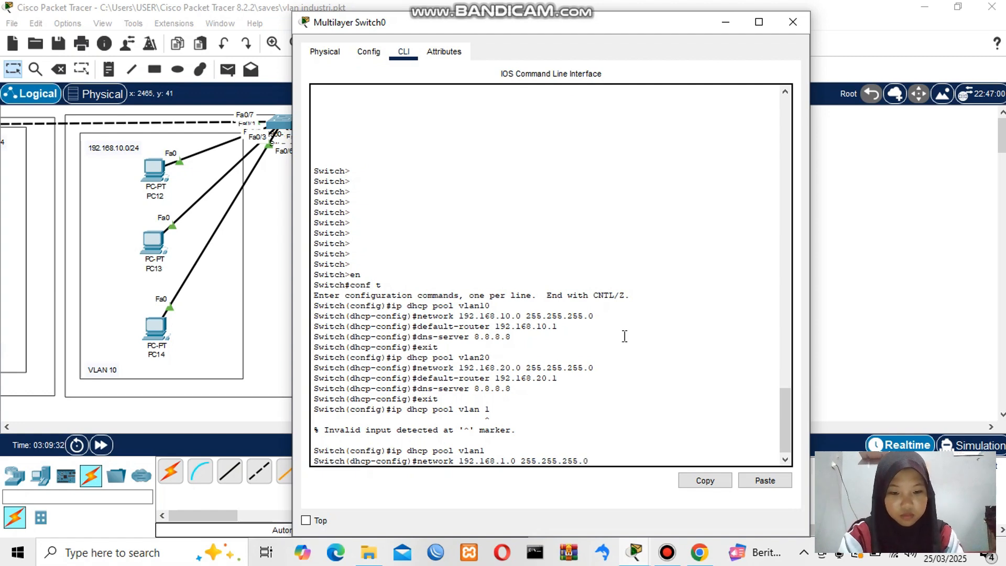
key(Return)
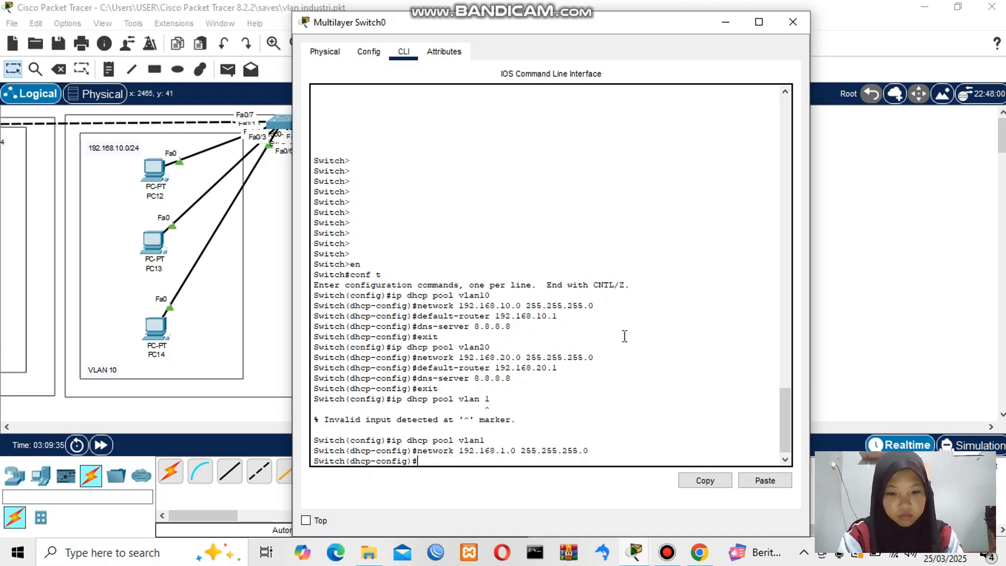
- Set the vlan1 pool's default gateway with default-router 192.168.1.1
text(default)
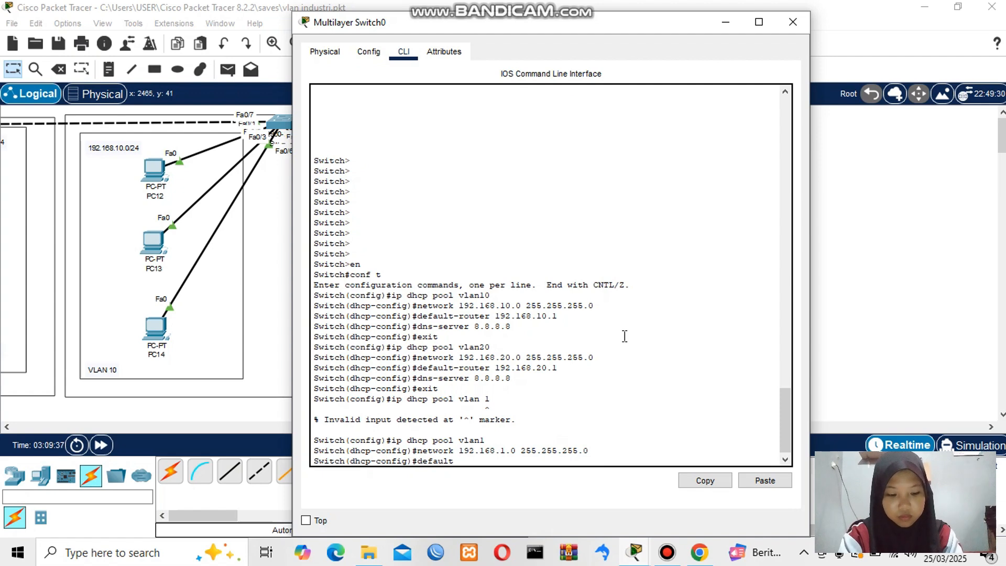
text(-router )
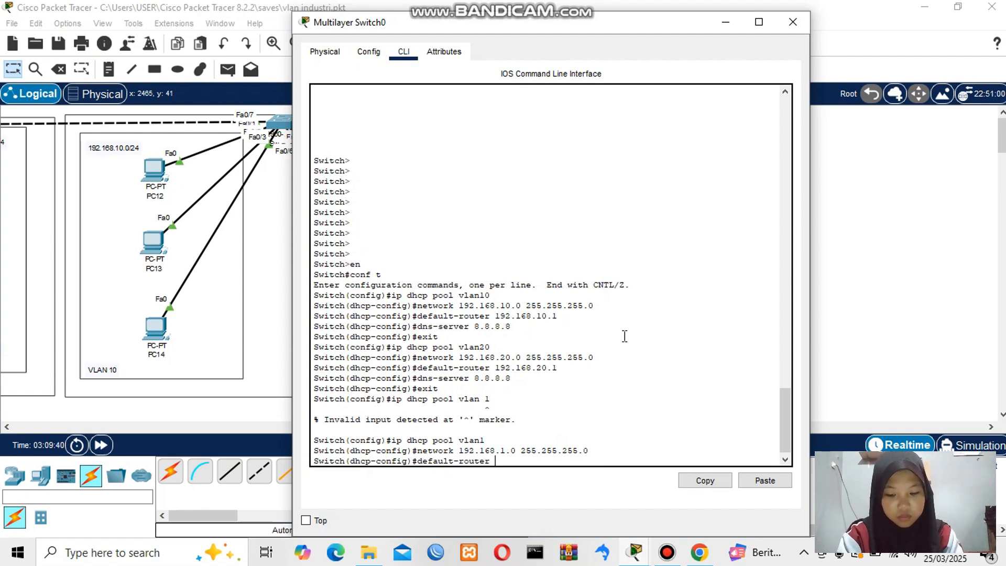
text(192.168)
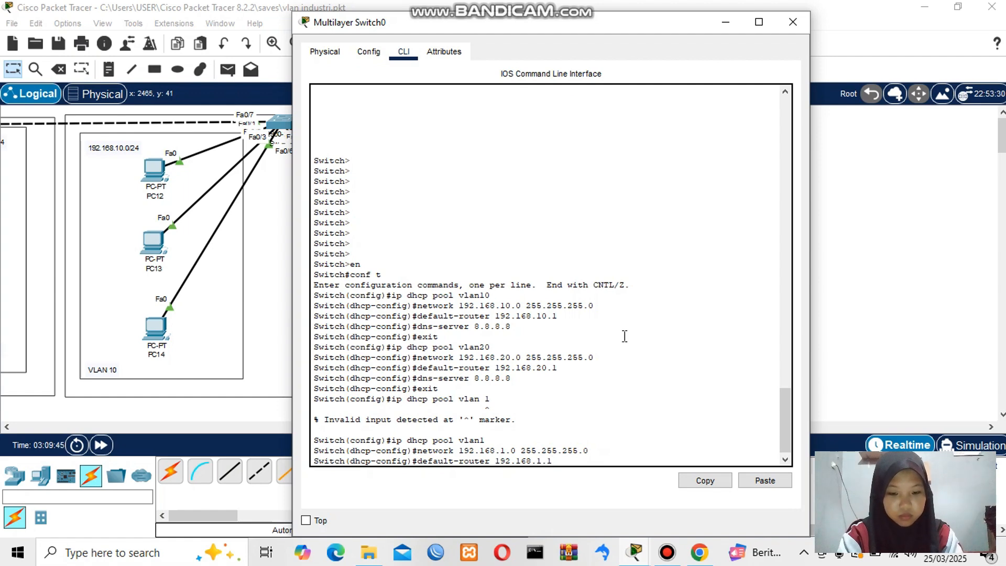
text(.1.1)
key(Return)
- Set the vlan1 pool's DNS server with dns-server 8.8.8.8 and exit the pool configuration
text(dns-se)
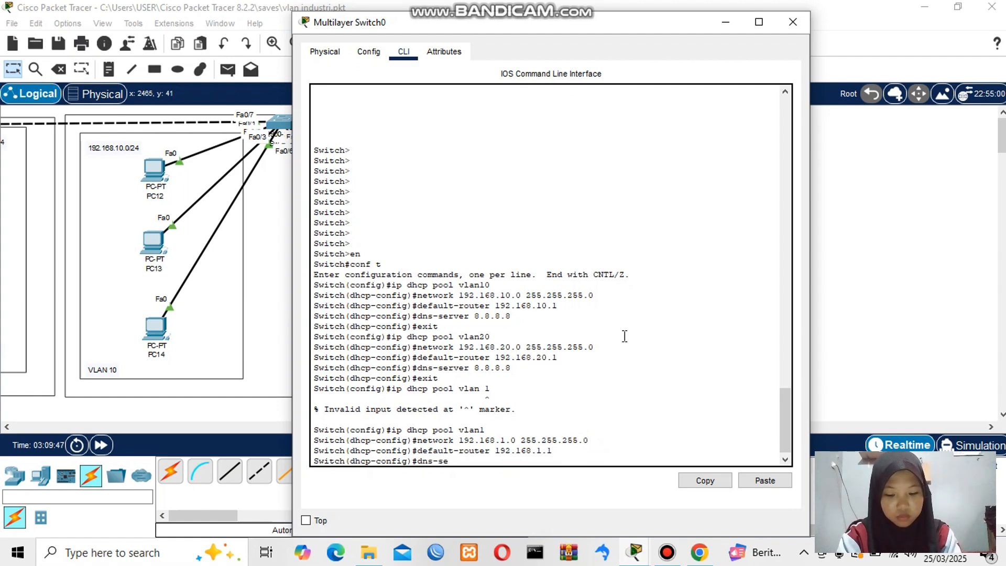
text(rver 8.8.8.8)
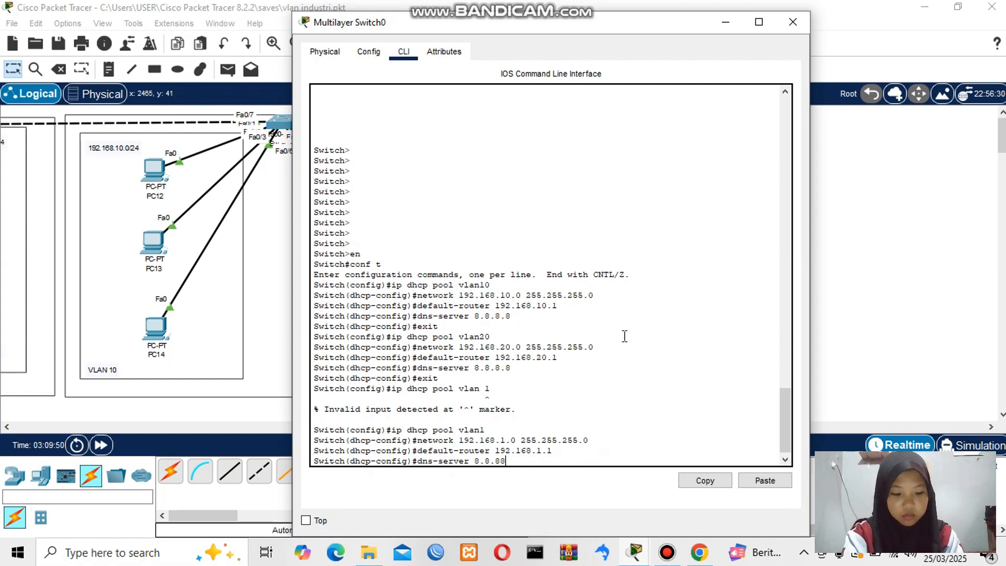
key(Return)
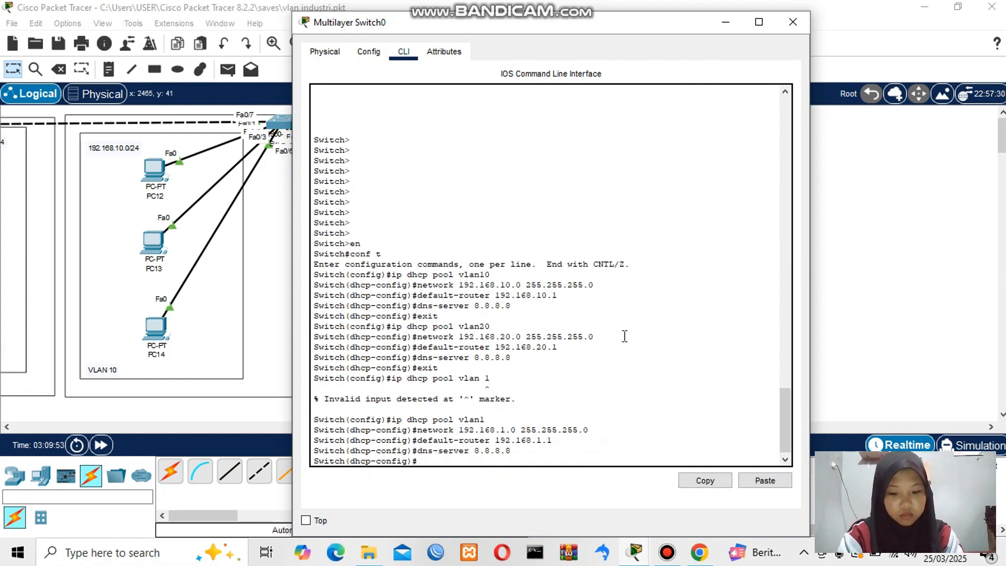
text(exit)
key(Return)
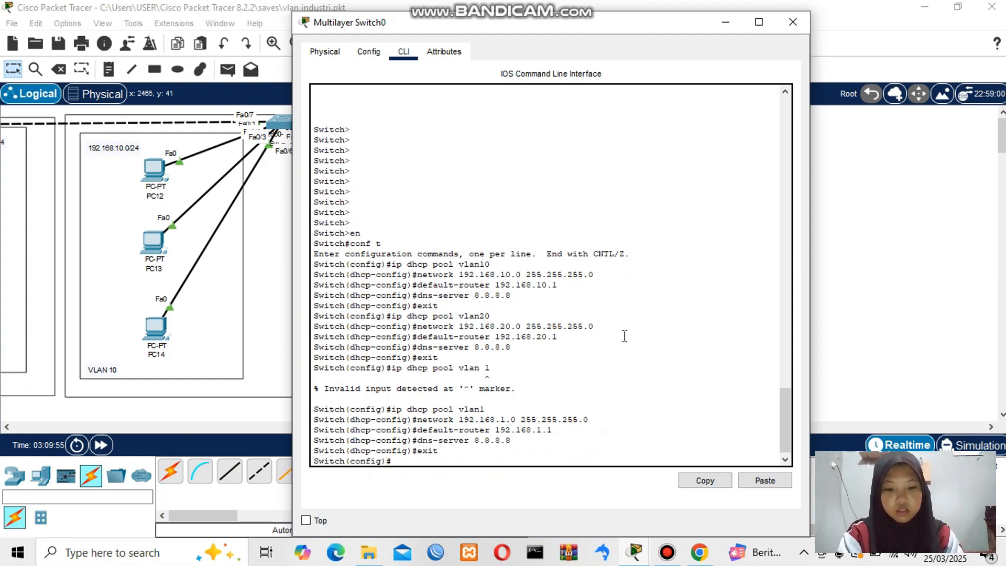
click(727, 28)
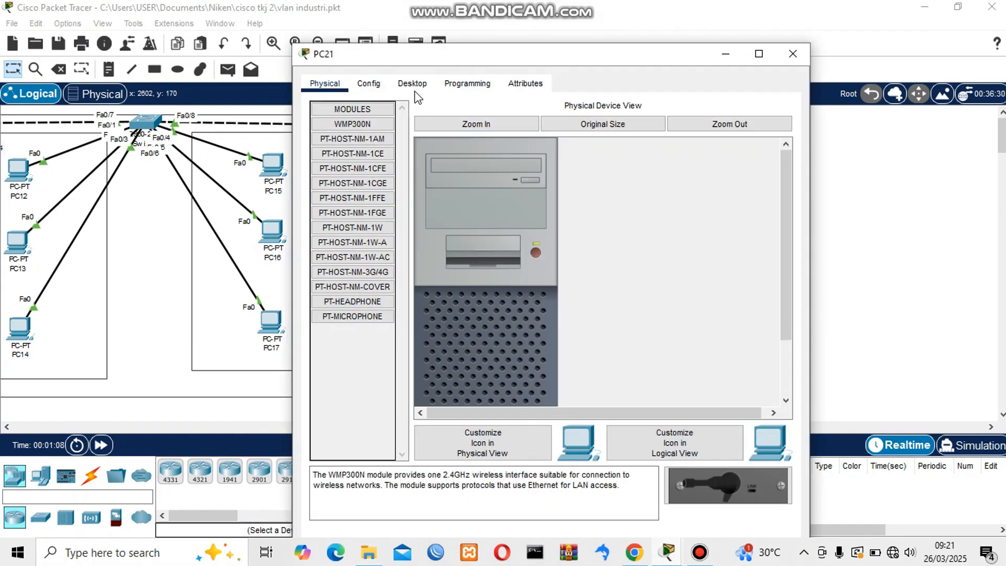
- Set PC21's FastEthernet0 IPv4 configuration to DHCP so it requests its address automatically
click(413, 85)
click(352, 154)
click(535, 186)
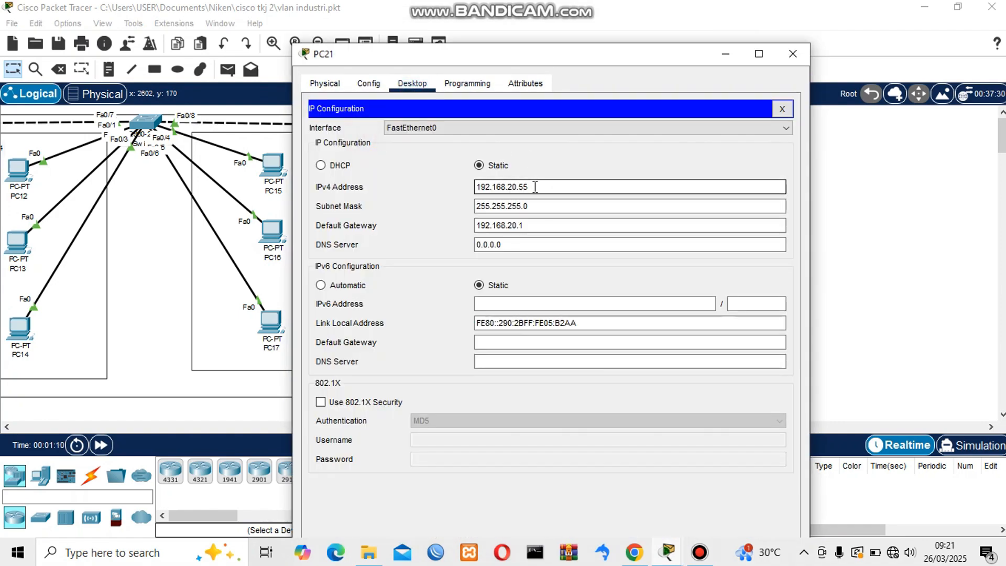
click(325, 170)
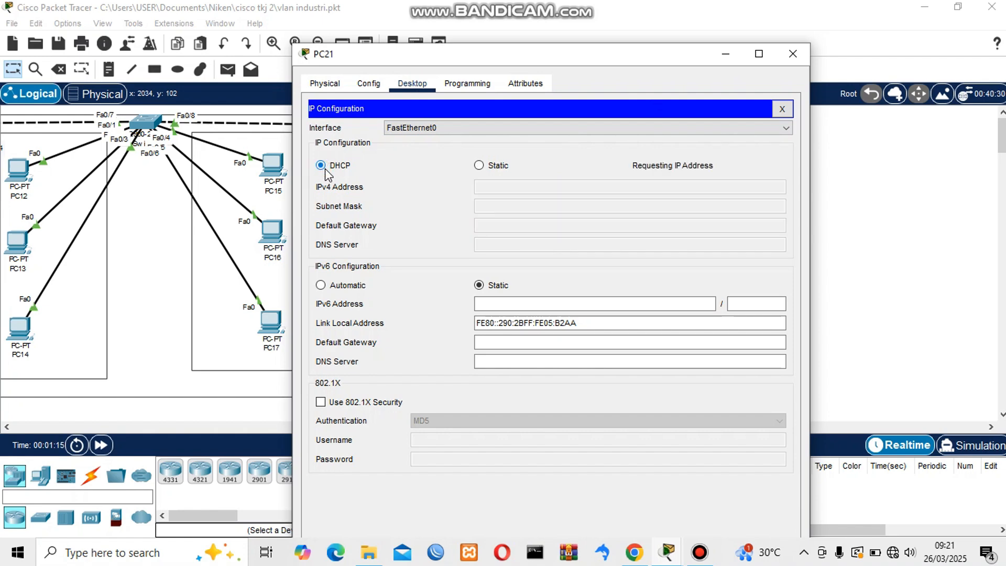
drag(524, 54, 508, 16)
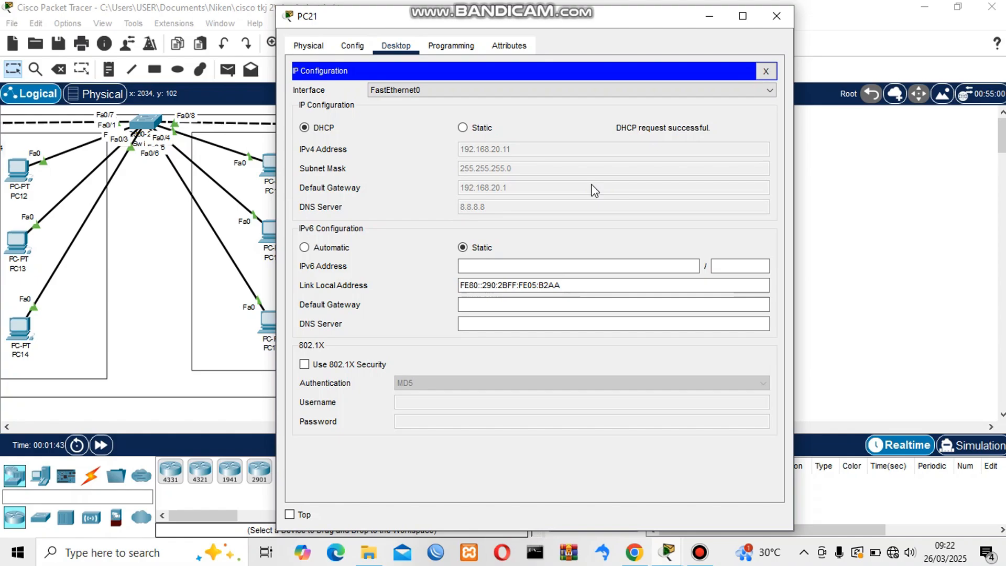
drag(629, 27, 554, 218)
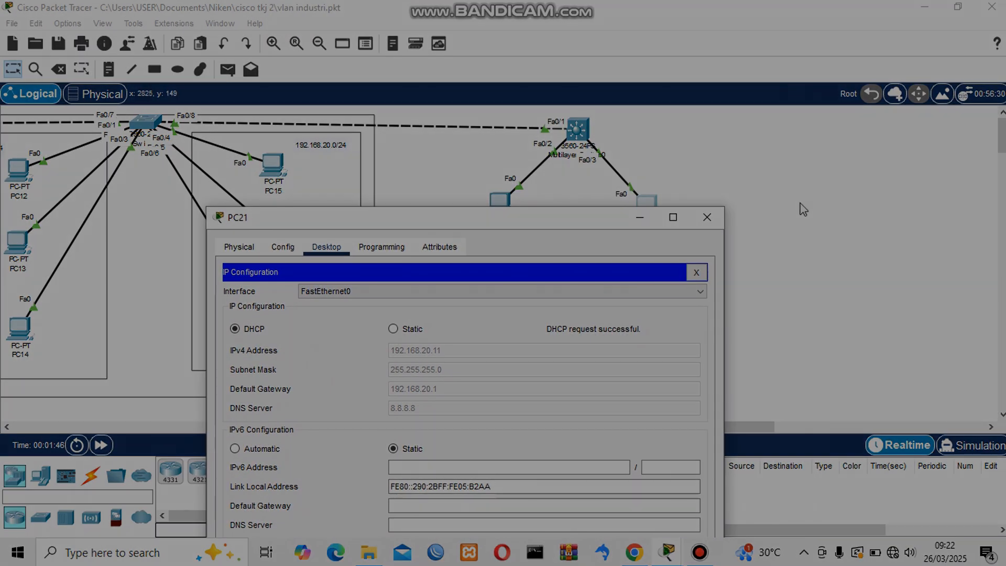